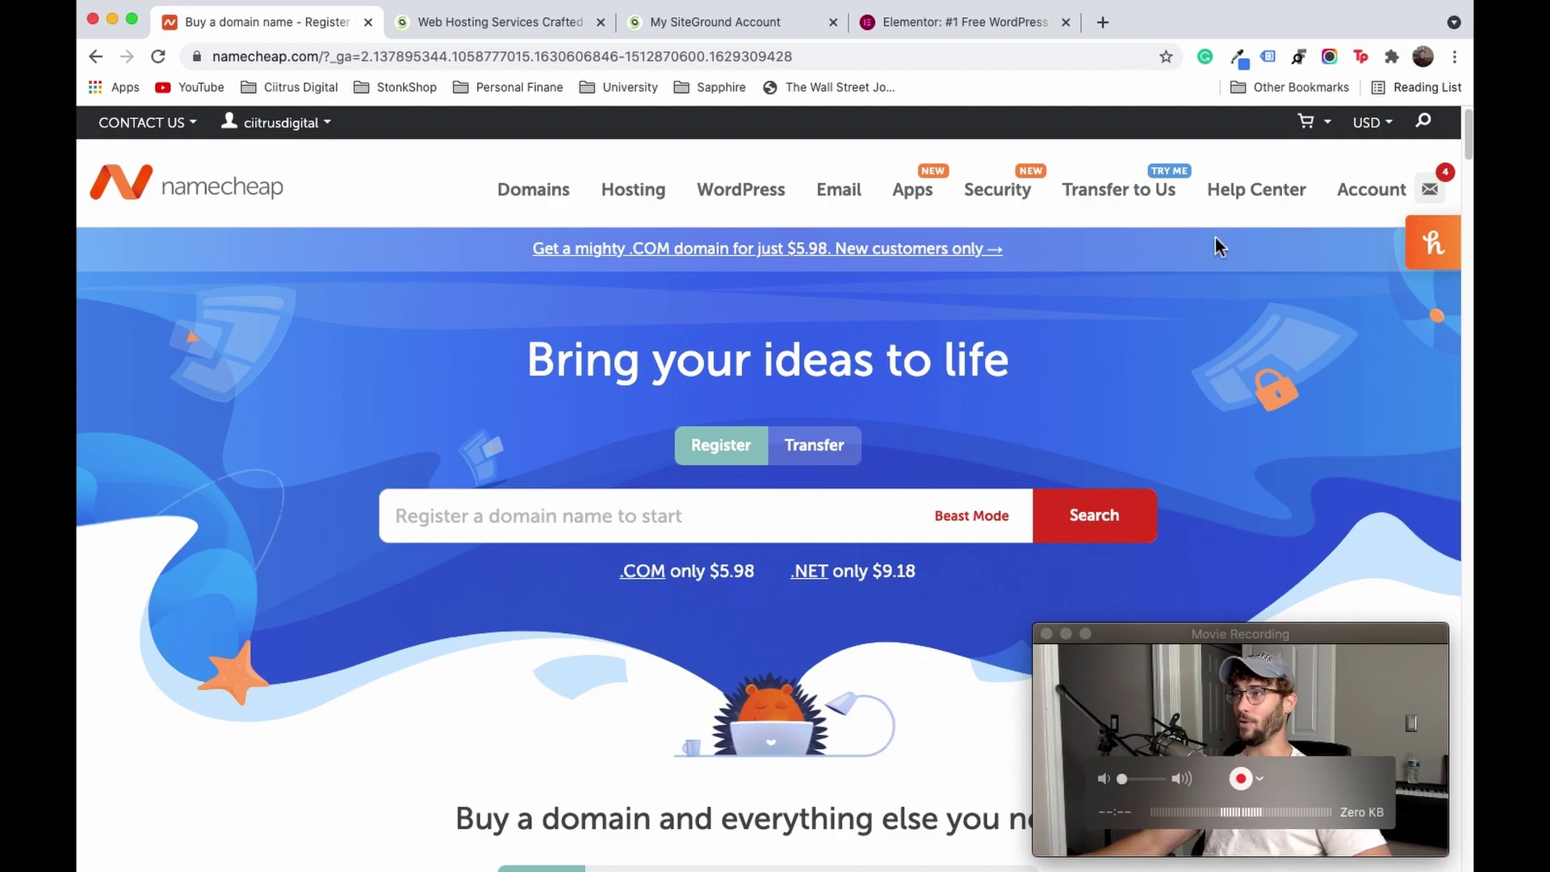
pyautogui.moveTo(1015, 197)
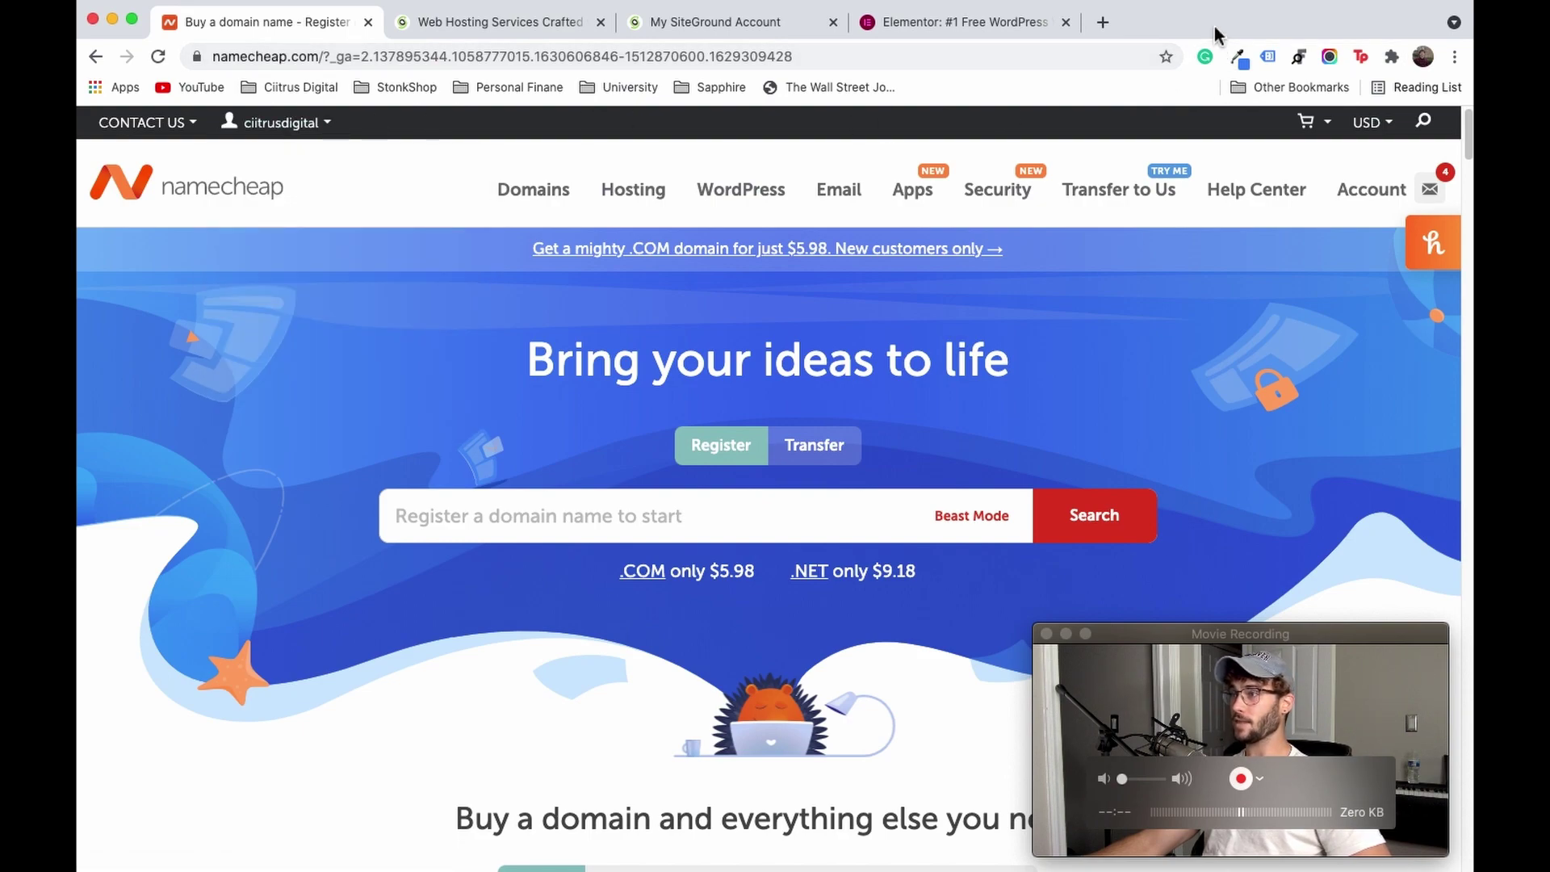
pyautogui.moveTo(282, 121)
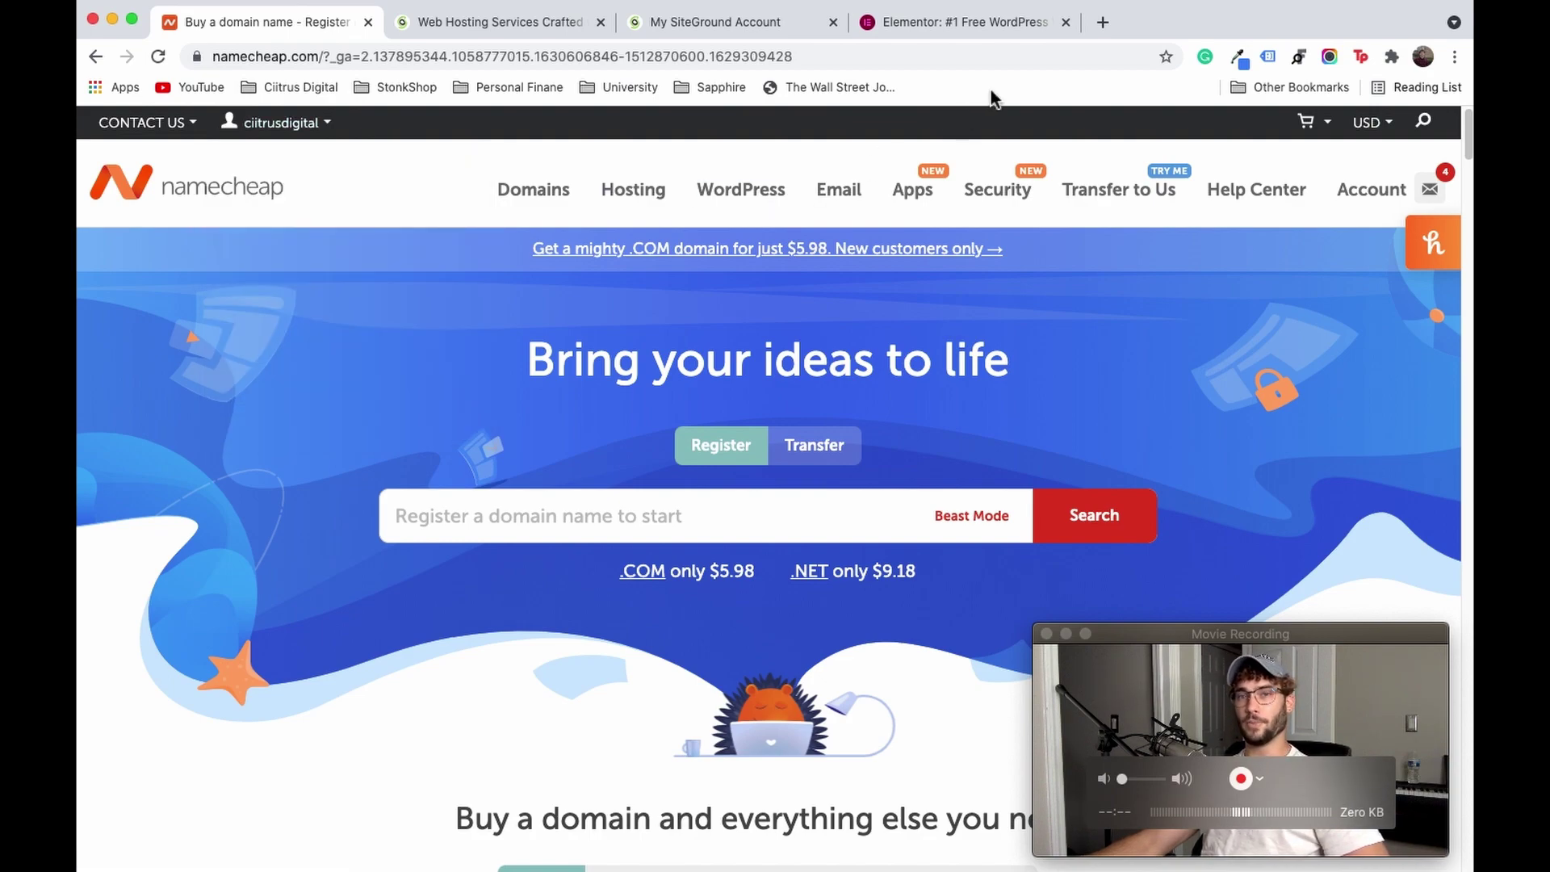
pyautogui.click(318, 60)
pyautogui.click(329, 59)
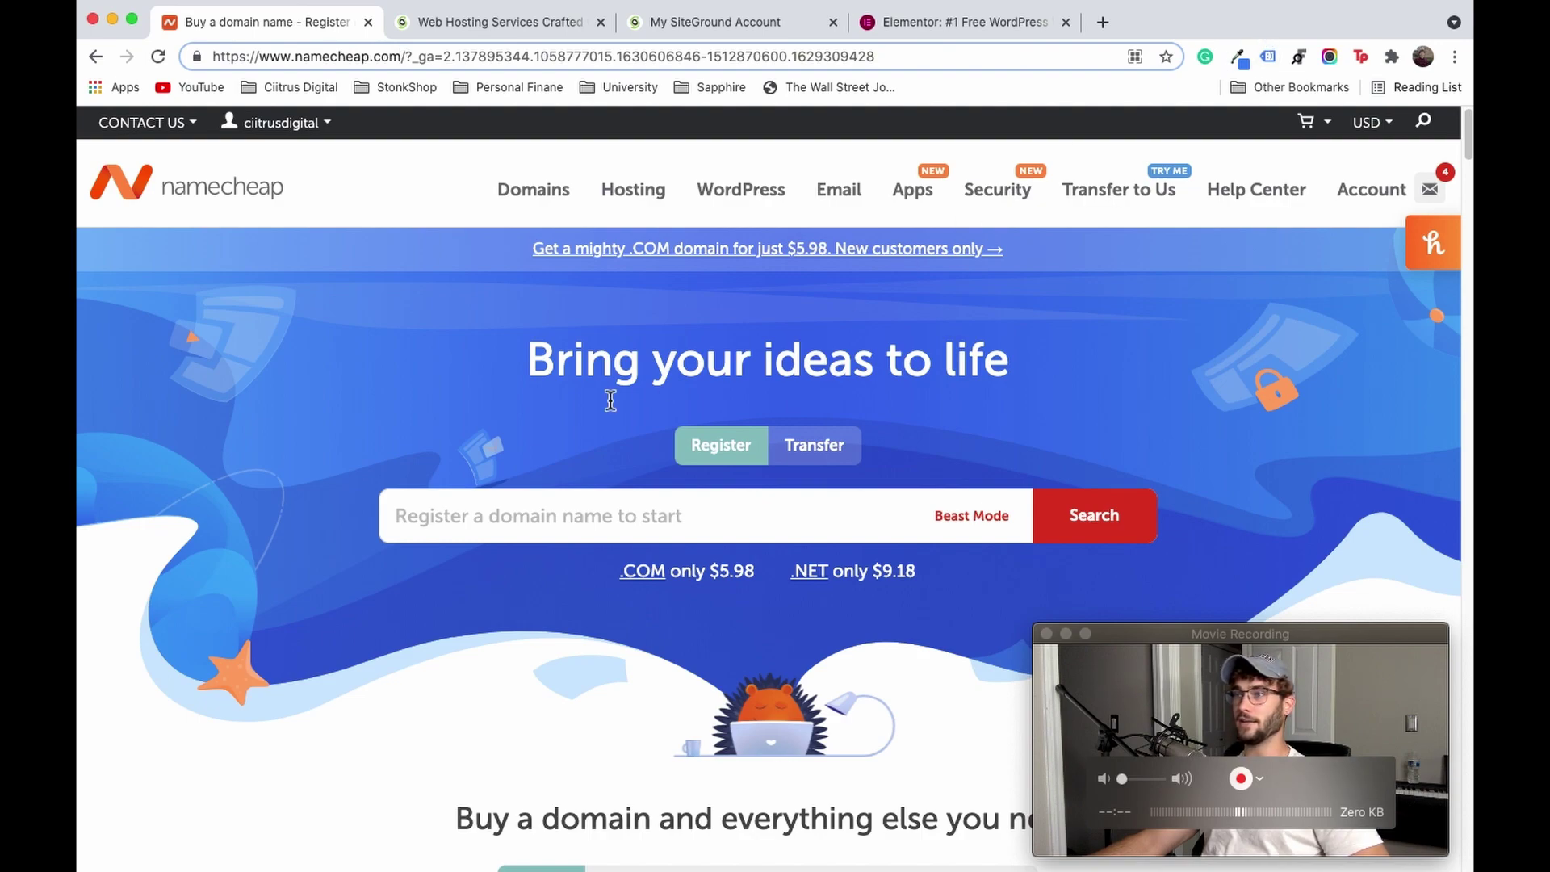
# Step: Search Namecheap for the domain name ciitrusdigital.com
pyautogui.click(529, 509)
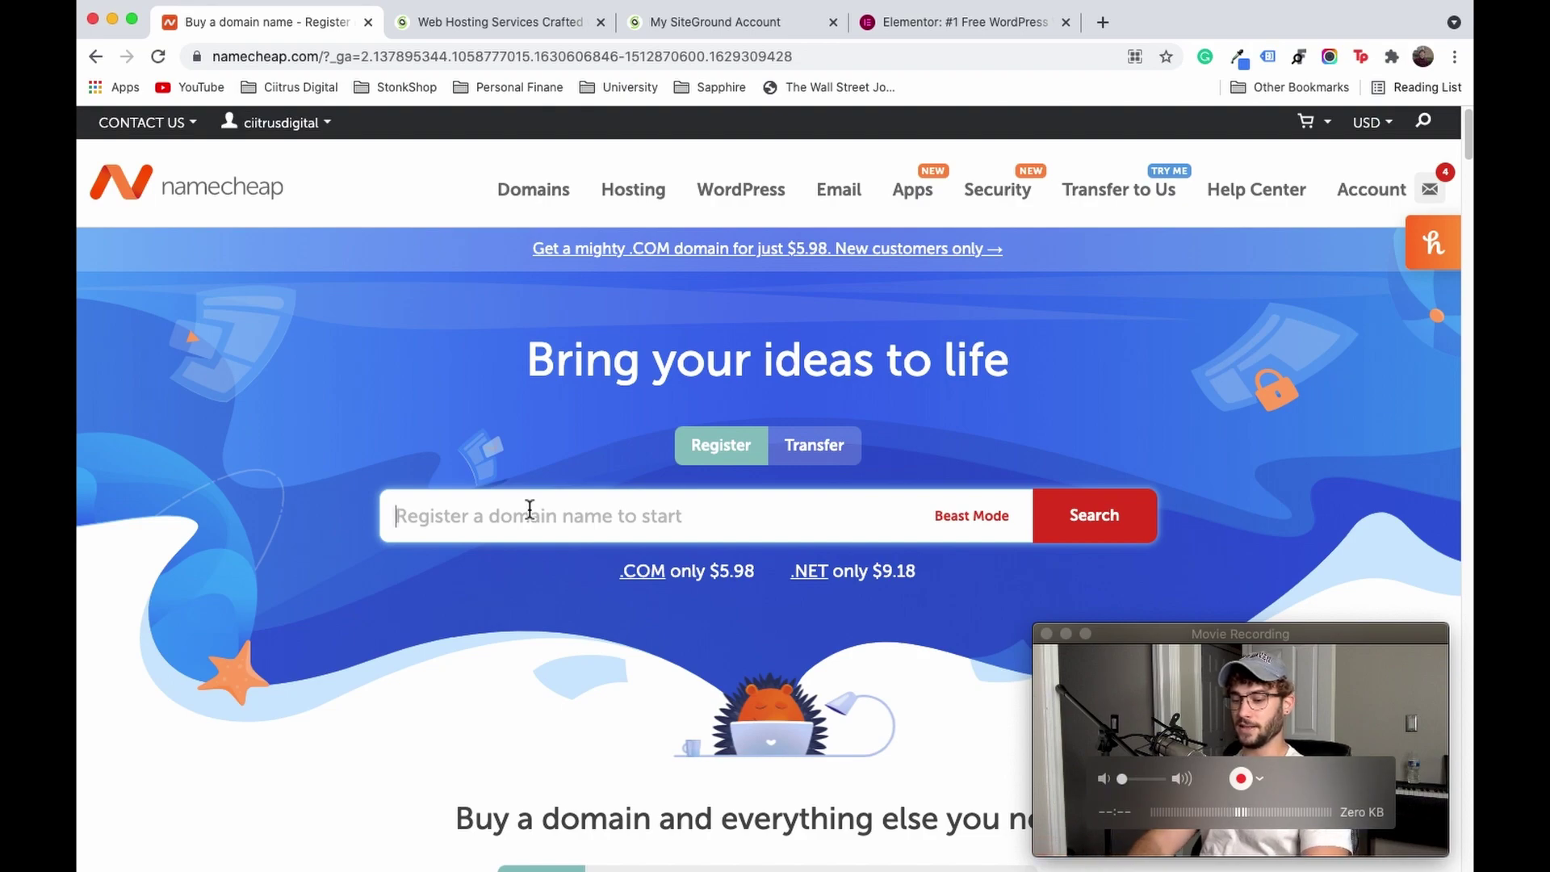
pyautogui.write('ciitrus')
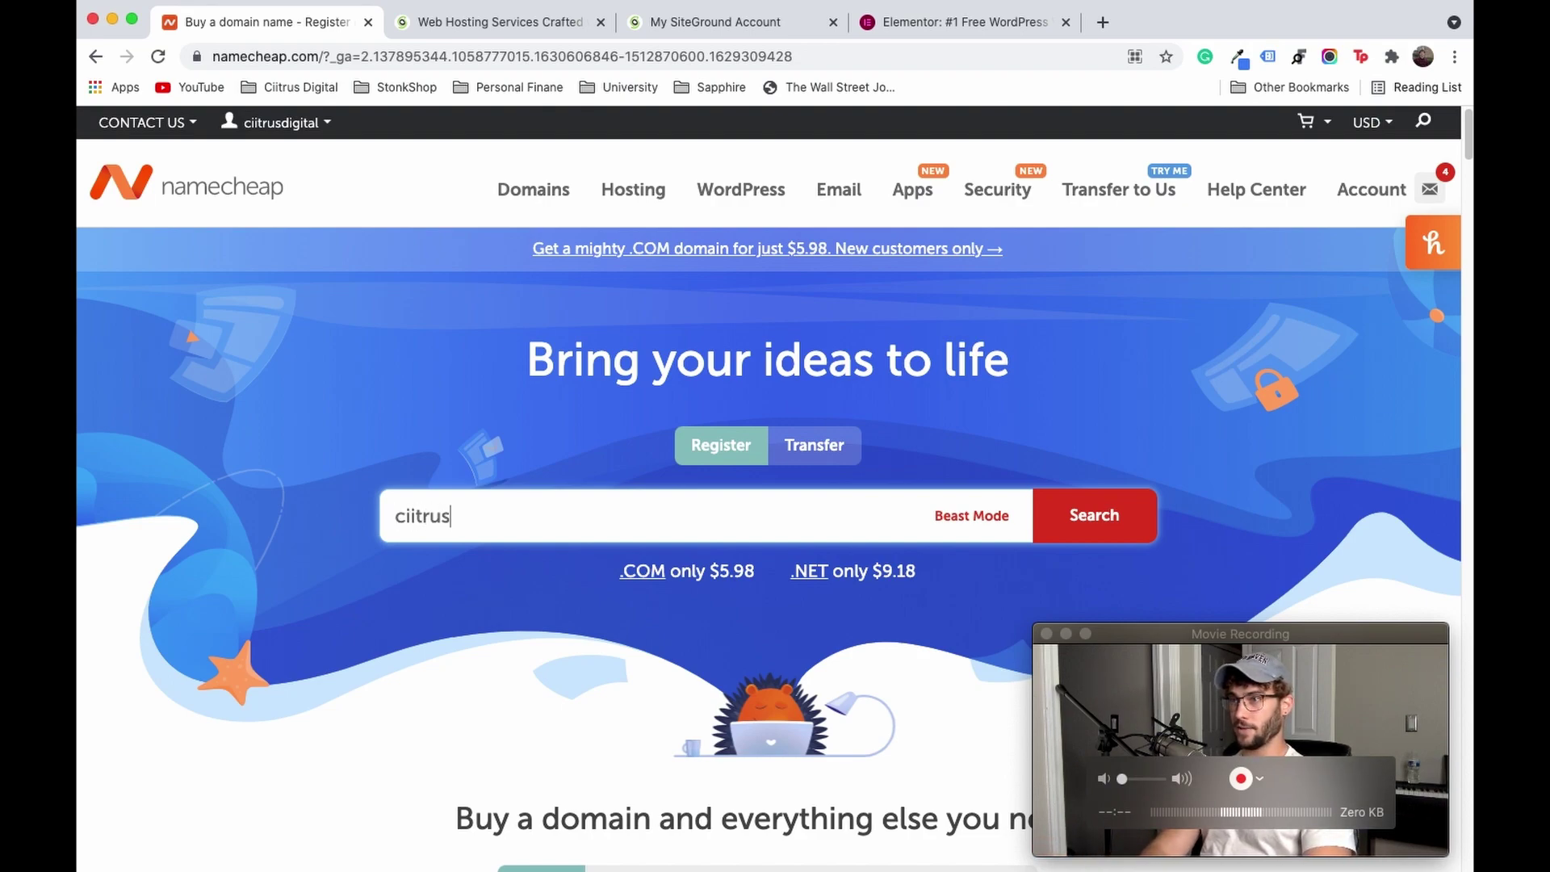
pyautogui.write('digital.com')
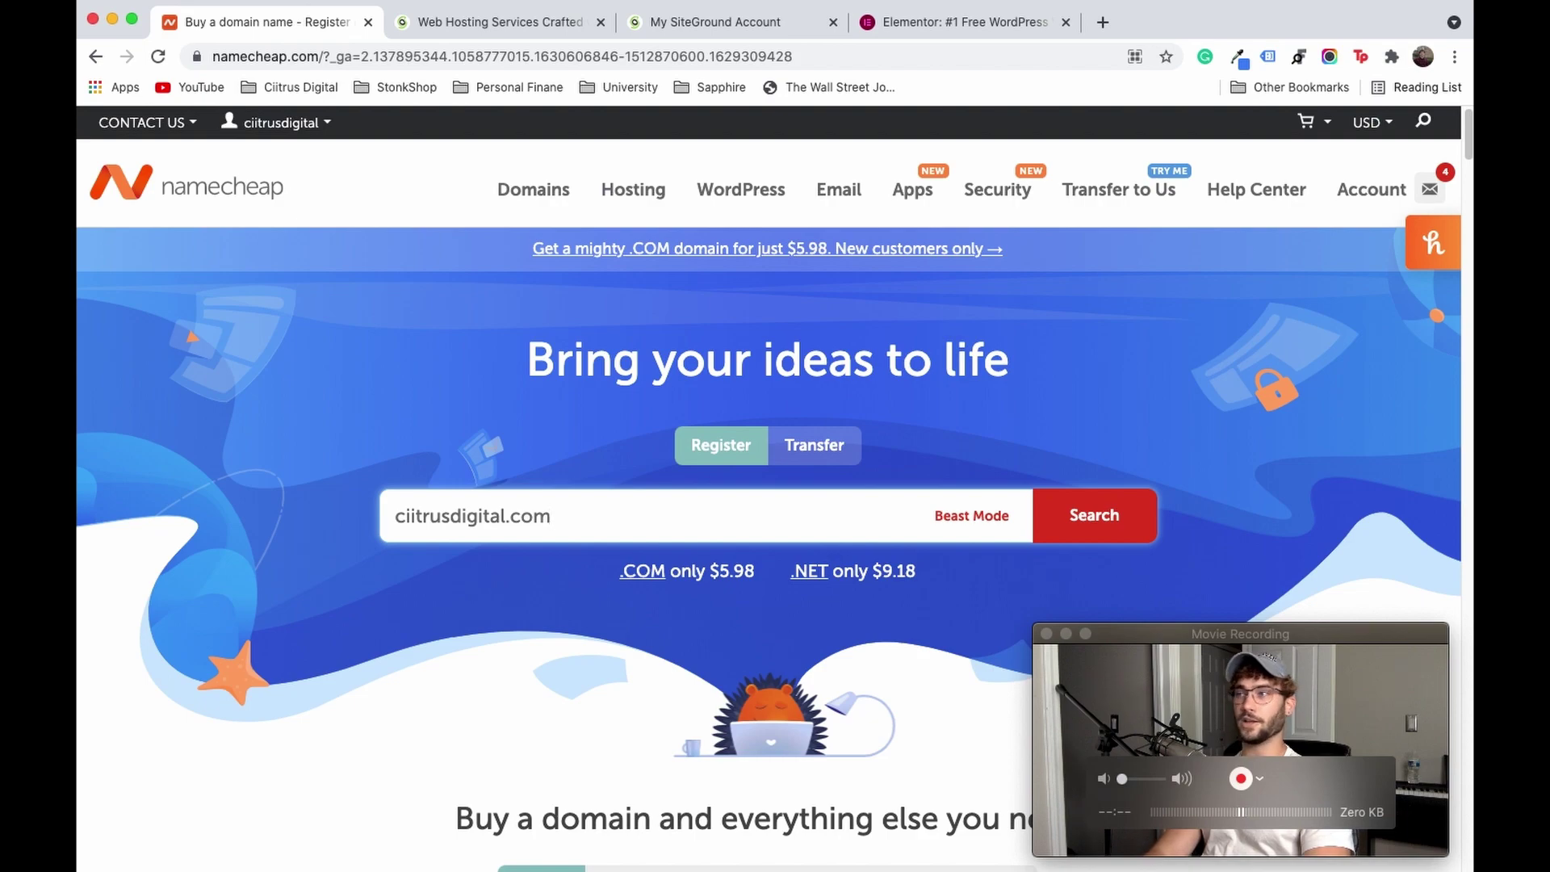
pyautogui.press('Return')
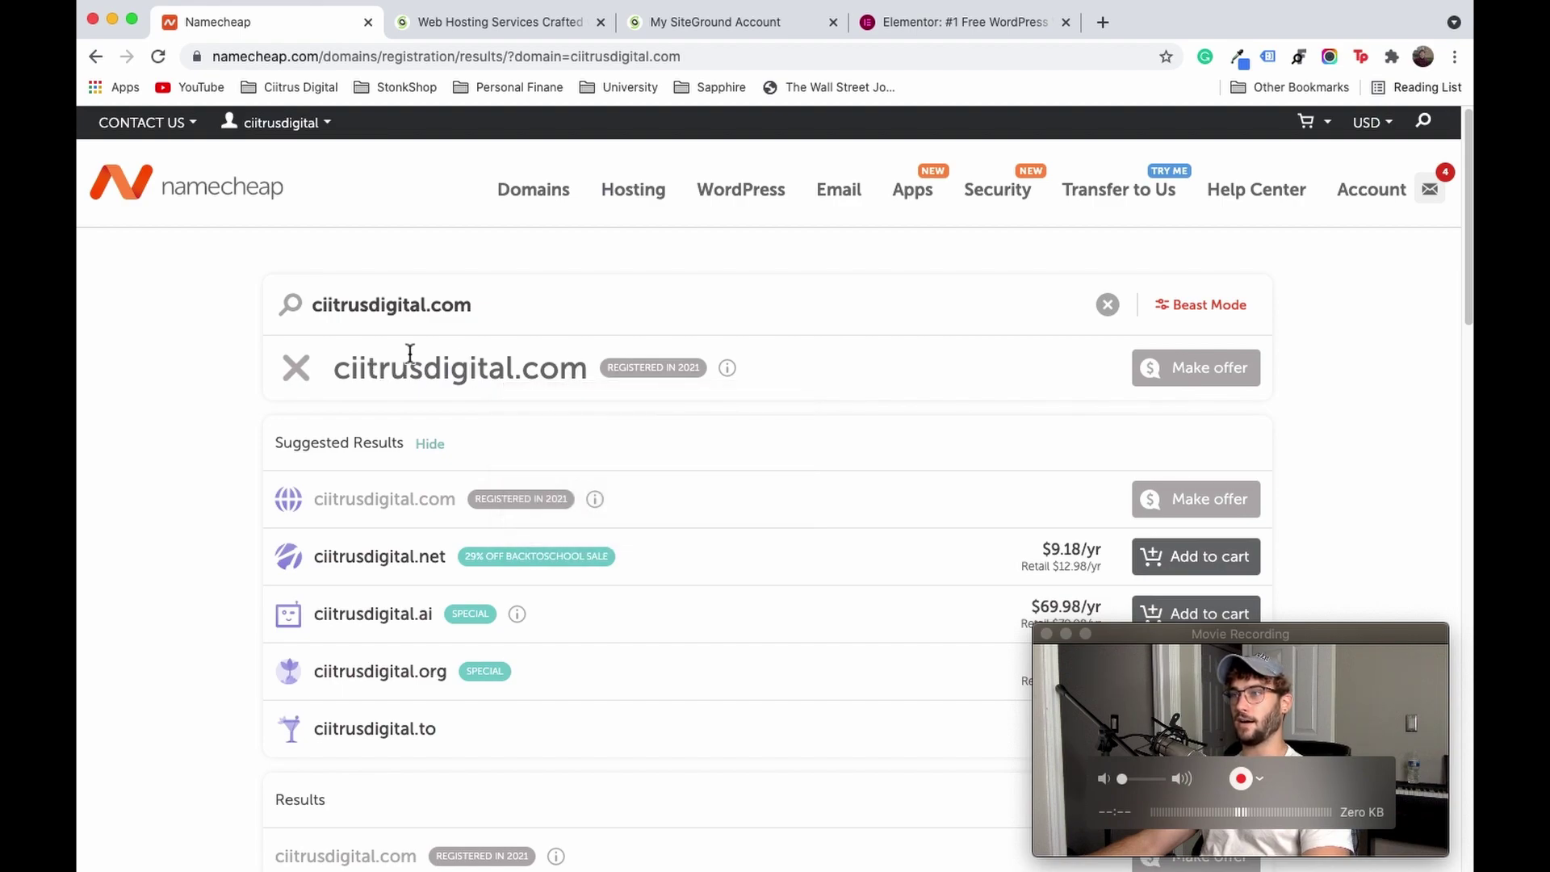
# Step: Examine the availability of ciitrusdigital.com and the prices of the alternative domain extensions
pyautogui.scroll(-3, 287, 365)
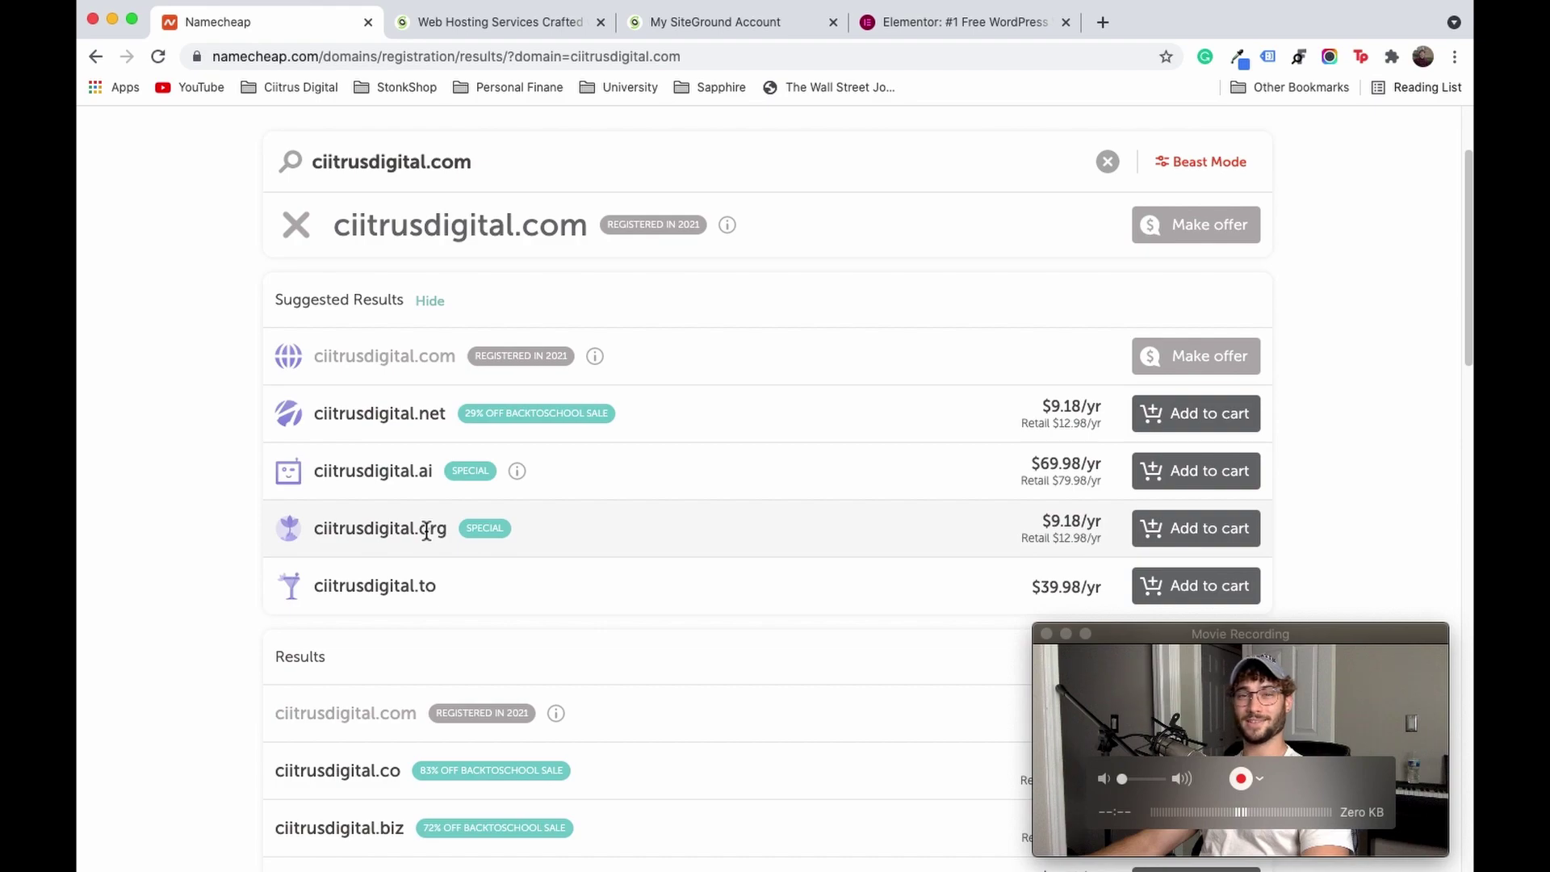
pyautogui.scroll(-9, 426, 528)
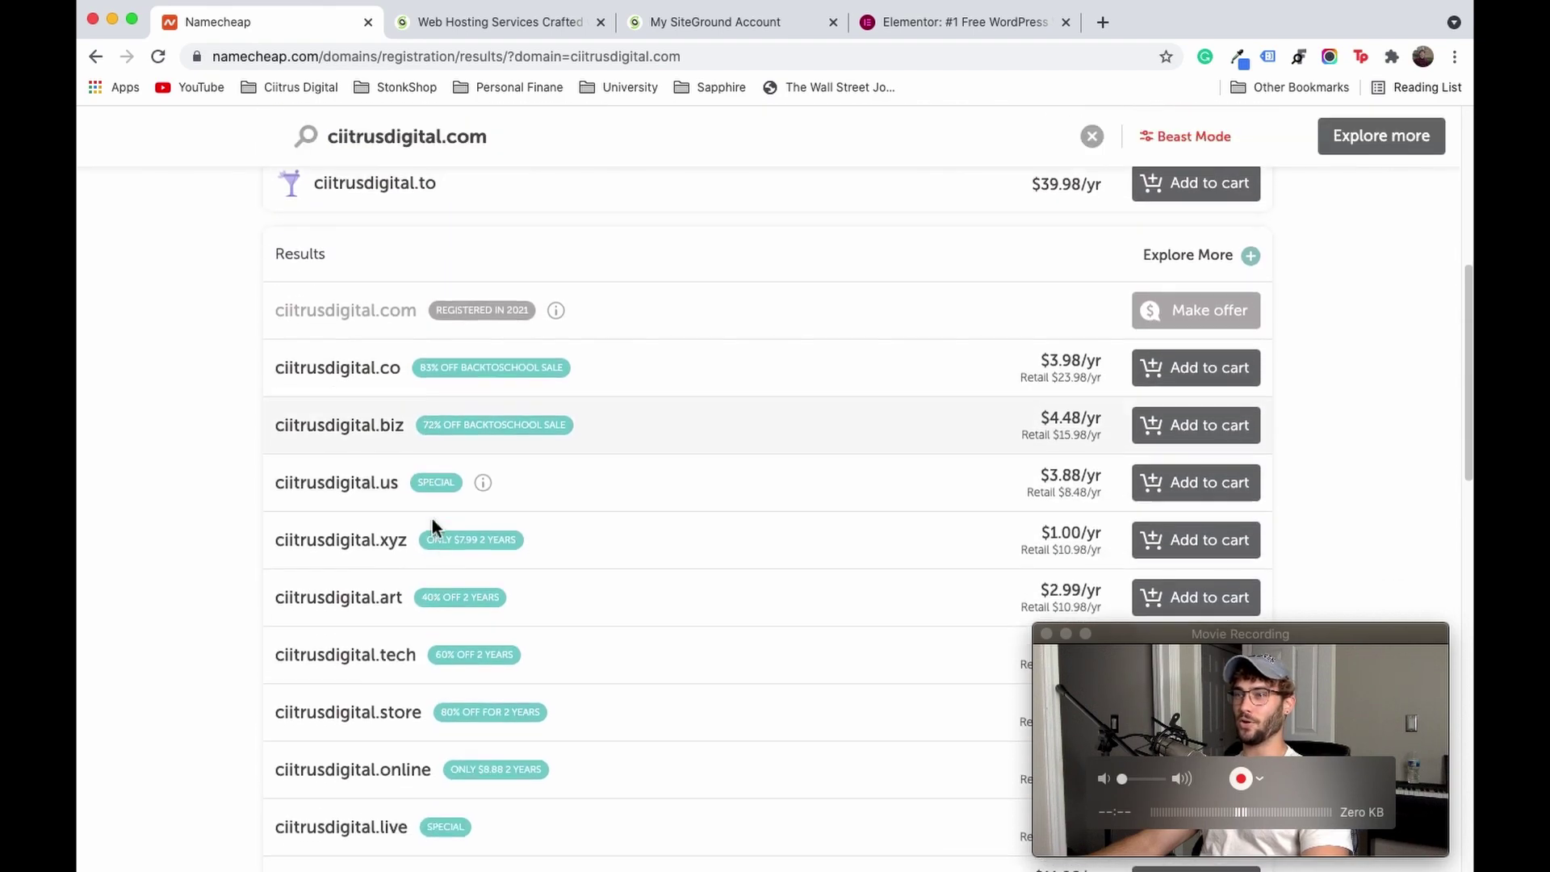
pyautogui.scroll(12, 374, 422)
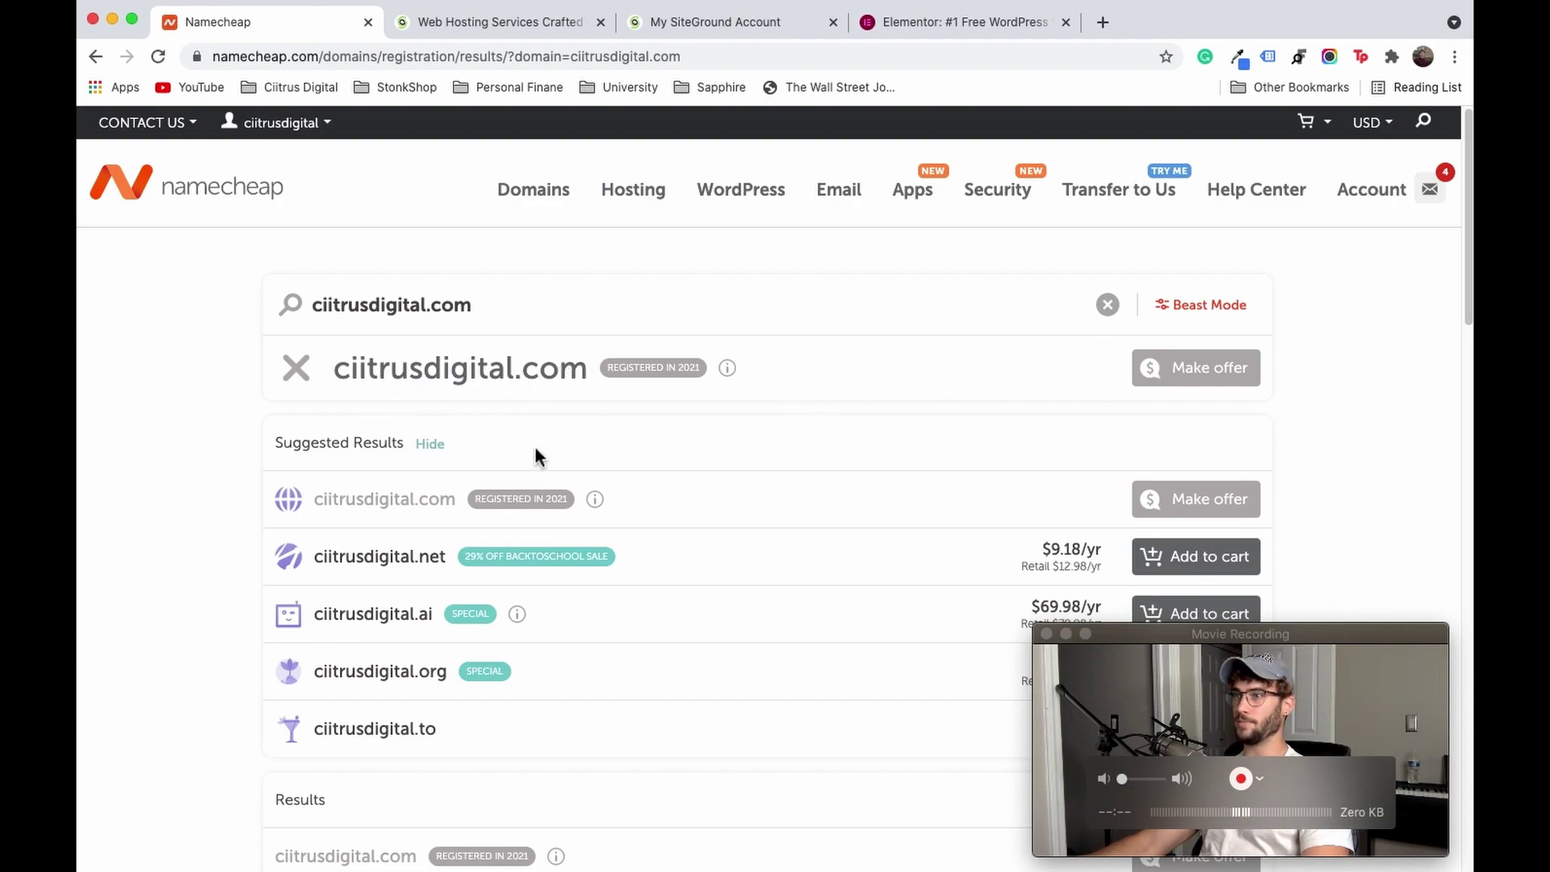
pyautogui.scroll(-2, 1169, 452)
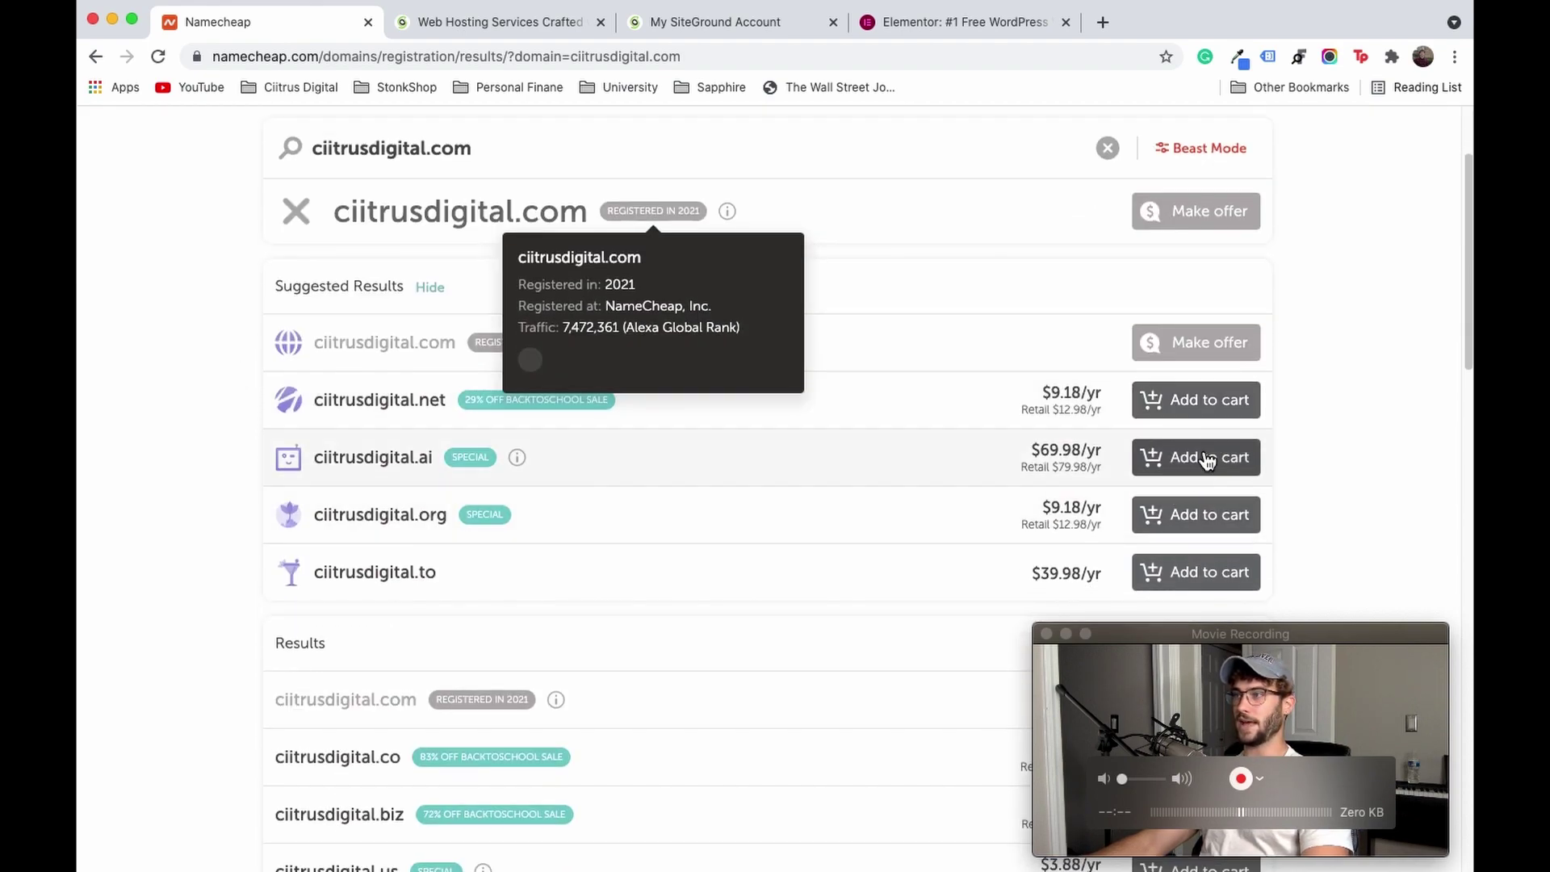
pyautogui.scroll(2, 1205, 398)
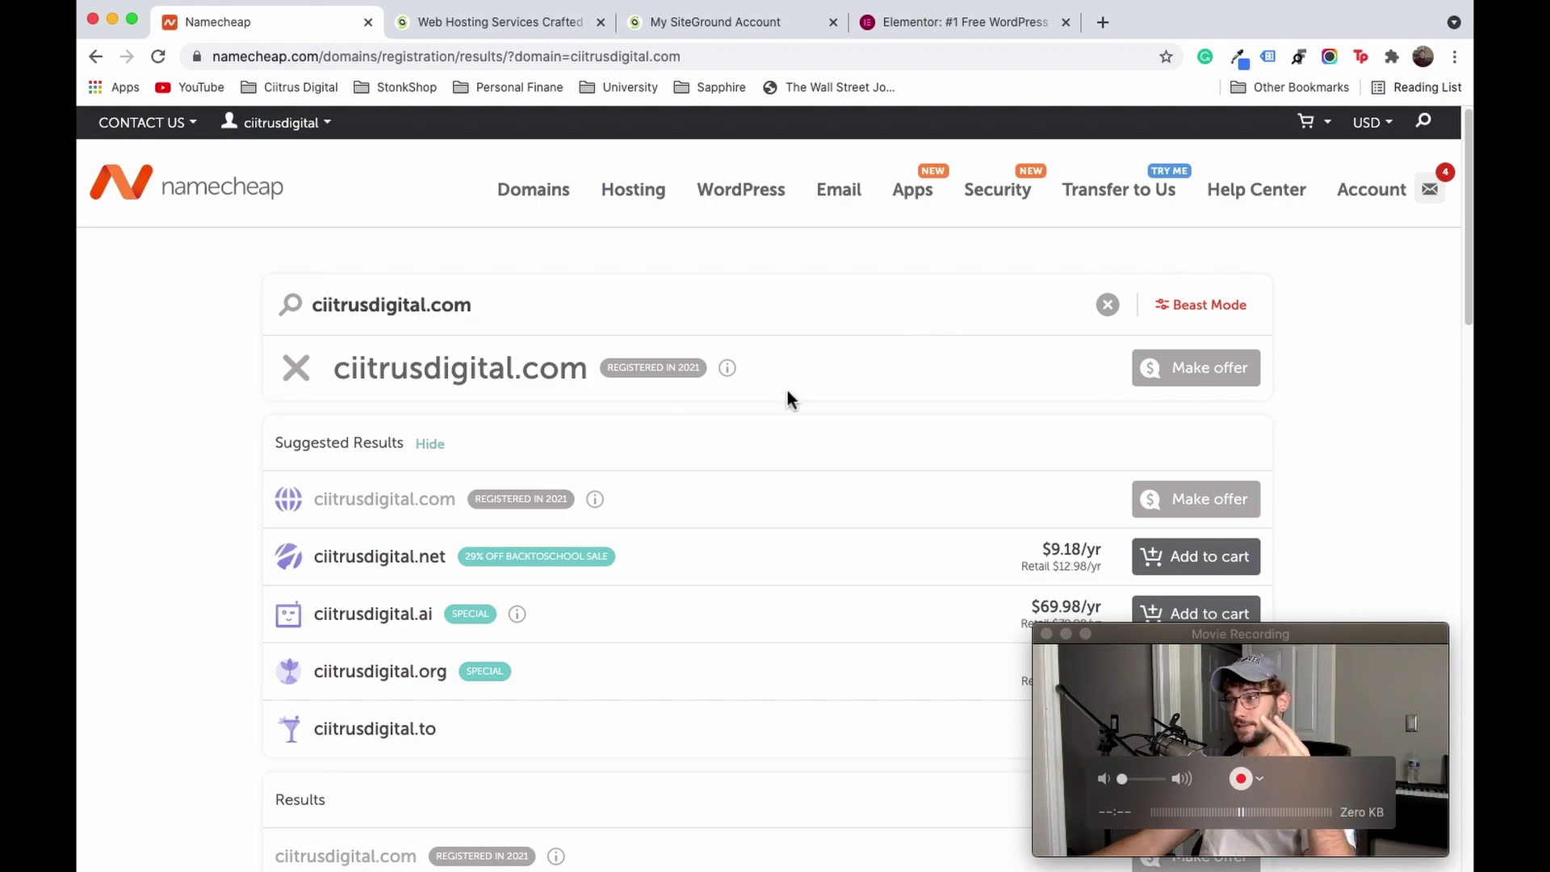
# Step: Switch to the SiteGround home page and review its hosting offer and the three hosting types
pyautogui.click(486, 24)
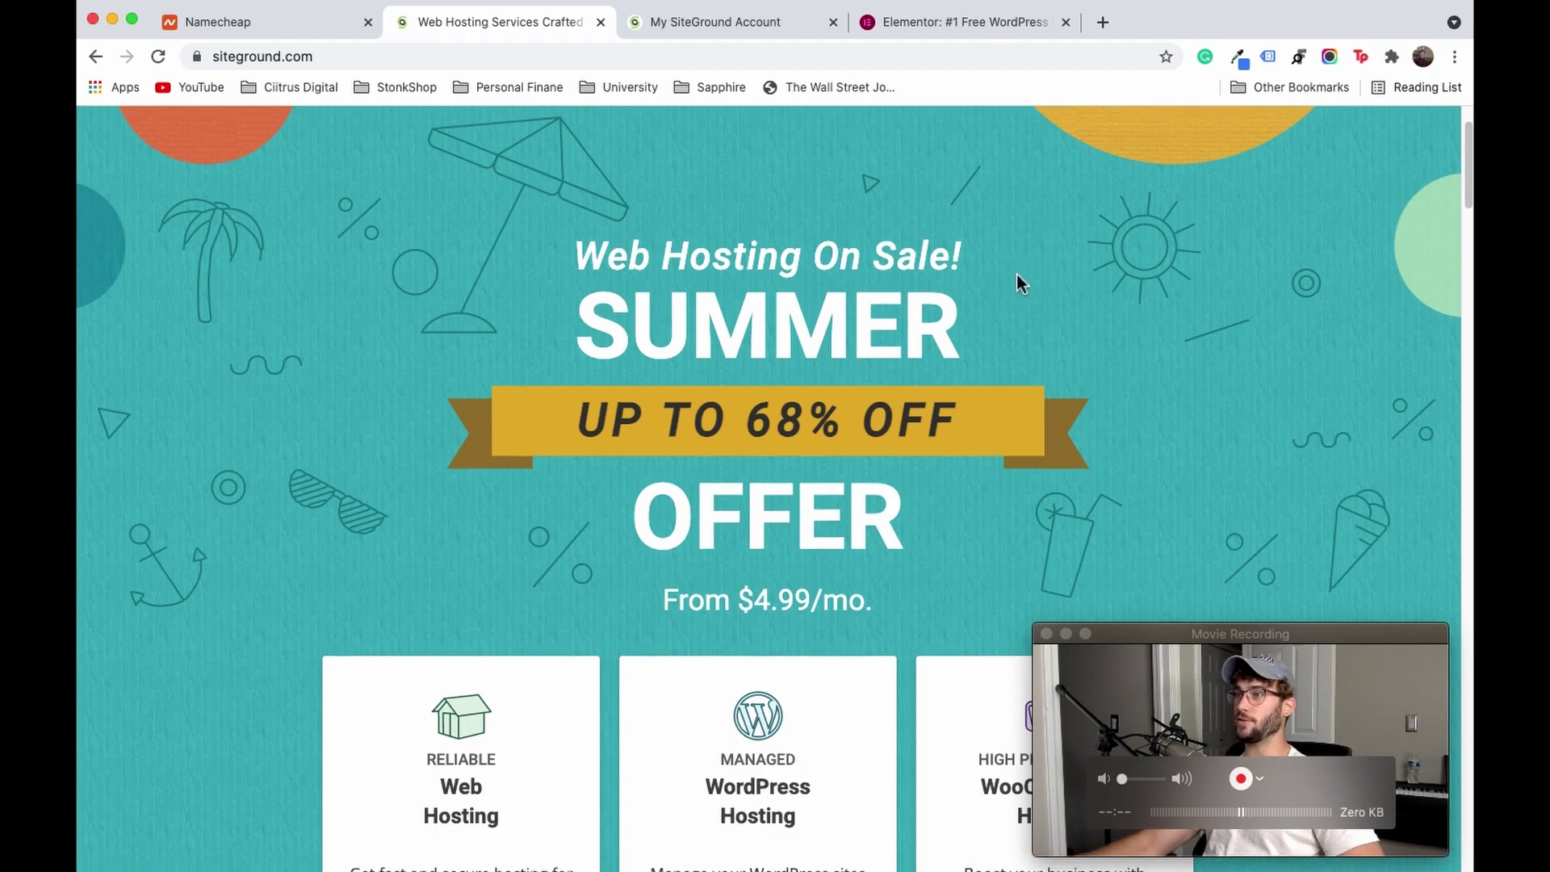
pyautogui.scroll(-3, 1019, 273)
pyautogui.scroll(4, 698, 302)
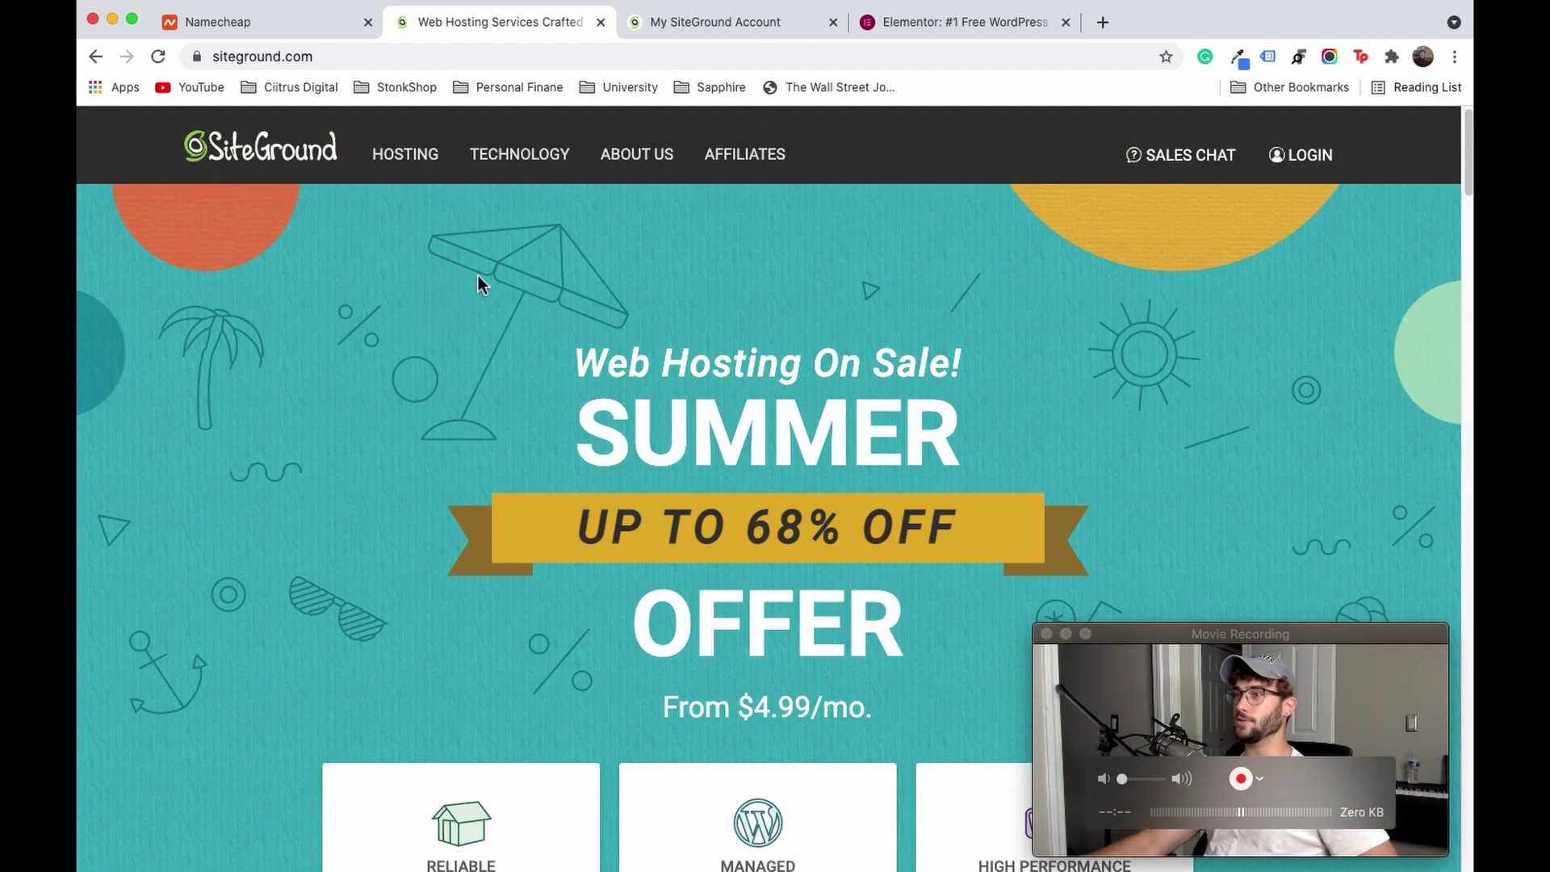
pyautogui.scroll(-5, 474, 283)
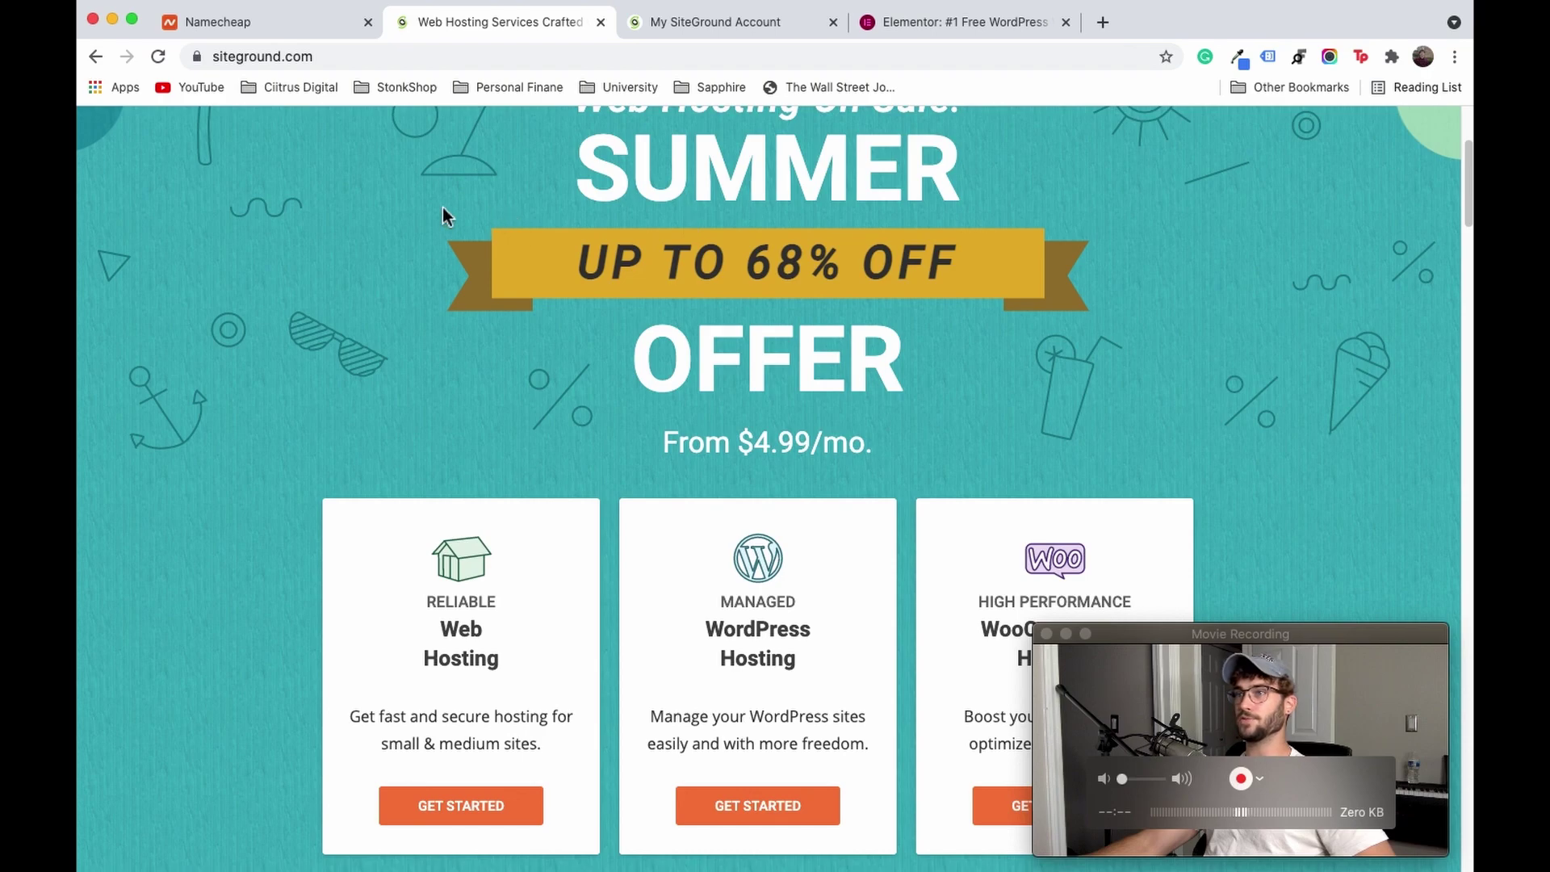
pyautogui.scroll(5, 613, 263)
pyautogui.scroll(-8, 536, 246)
pyautogui.scroll(3, 294, 259)
pyautogui.scroll(-5, 299, 266)
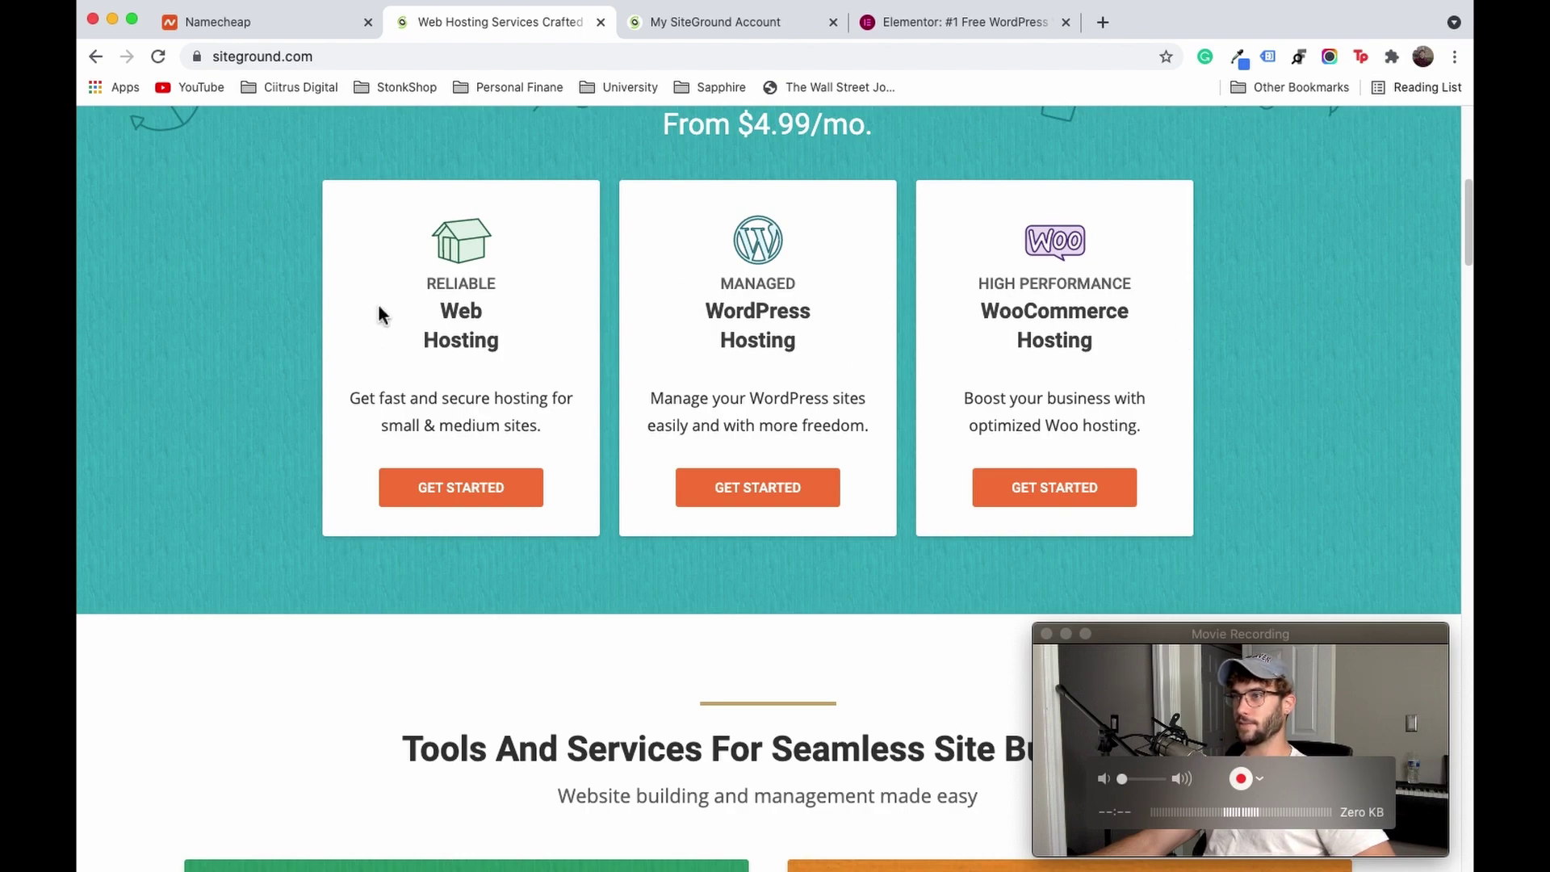
pyautogui.scroll(2, 390, 312)
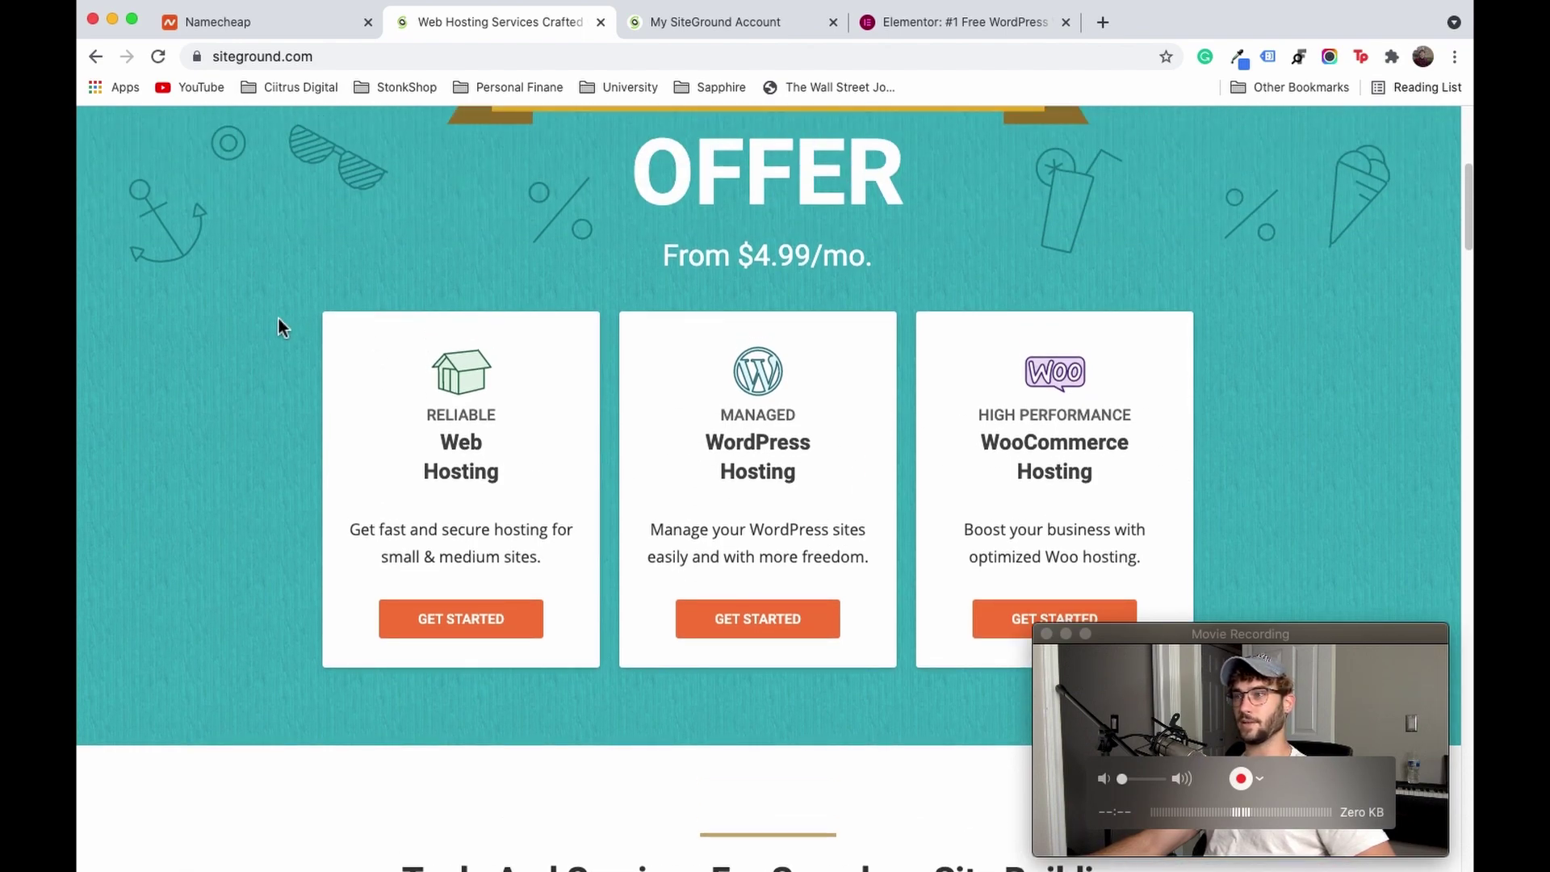
# Step: Try to open the Web Hosting and WordPress Hosting plans from their cards on the SiteGround home page
pyautogui.click(449, 615)
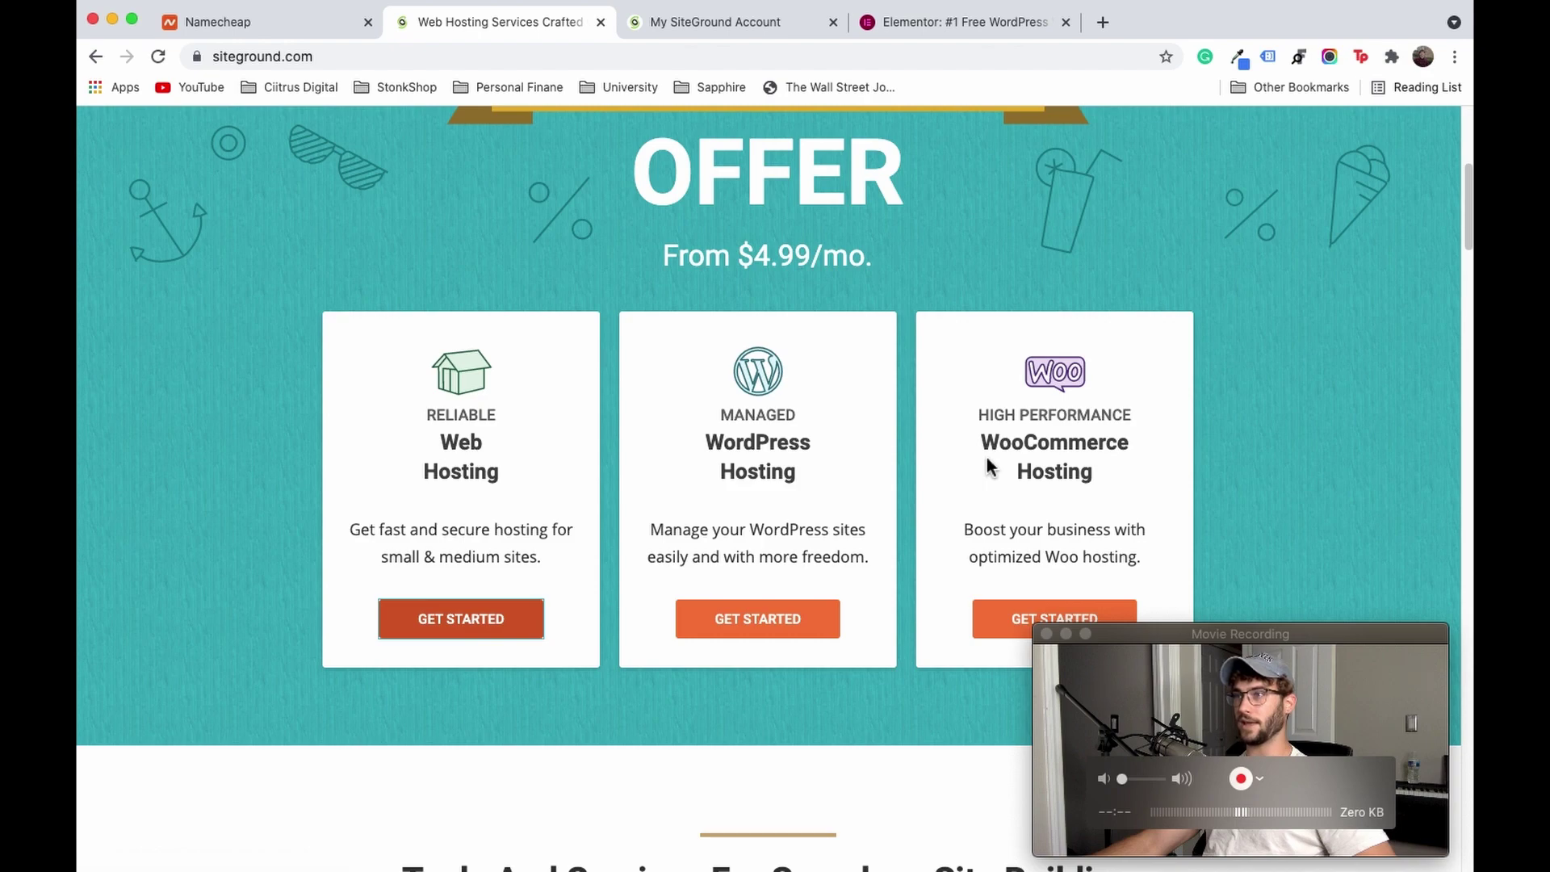
pyautogui.click(482, 298)
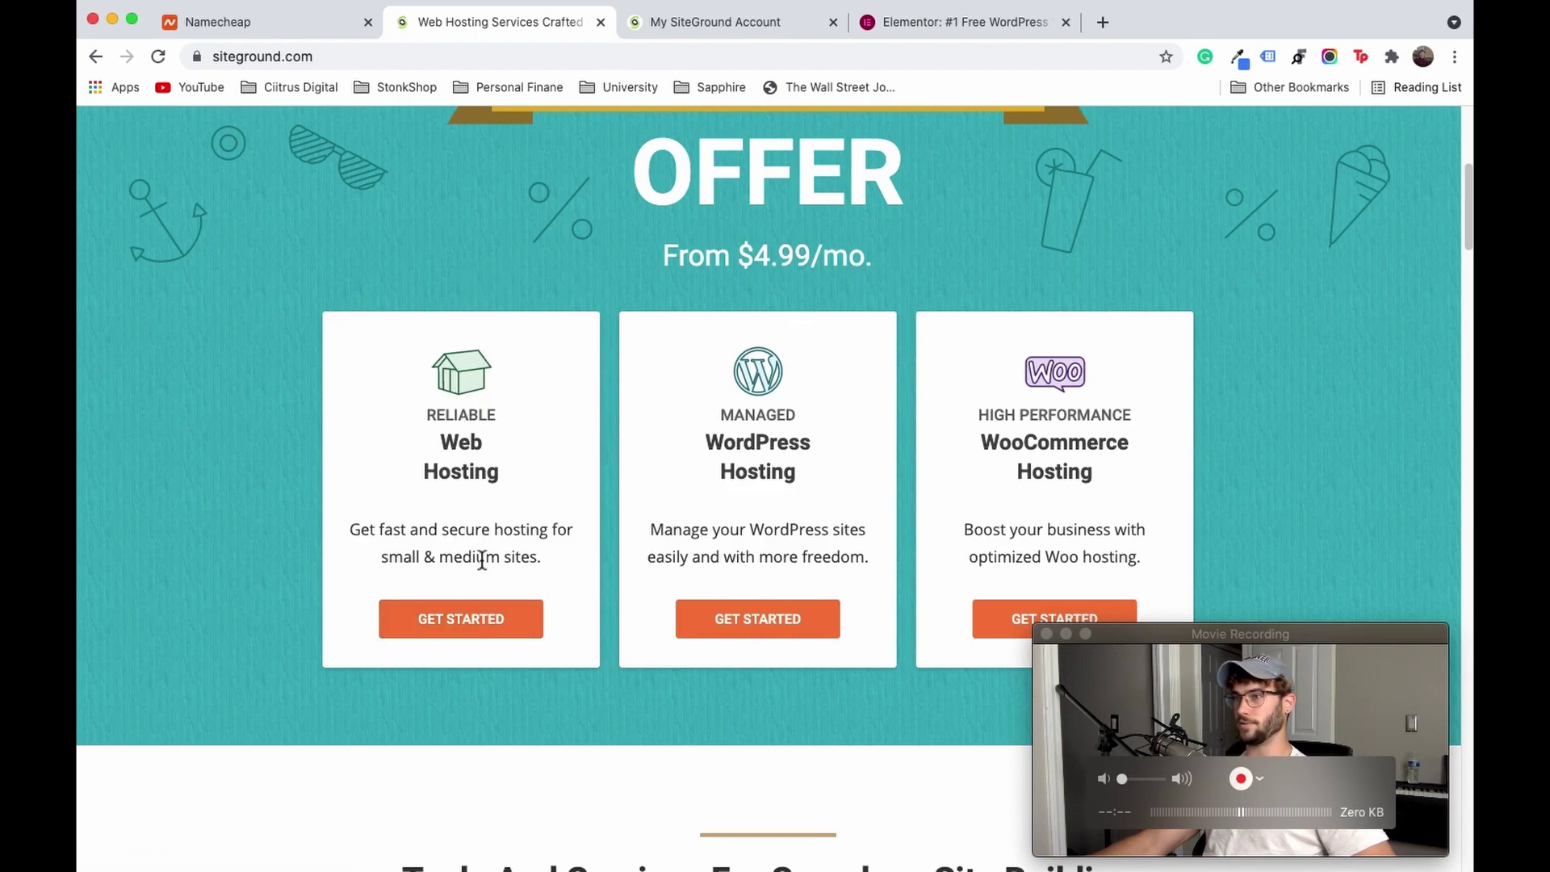
pyautogui.click(467, 628)
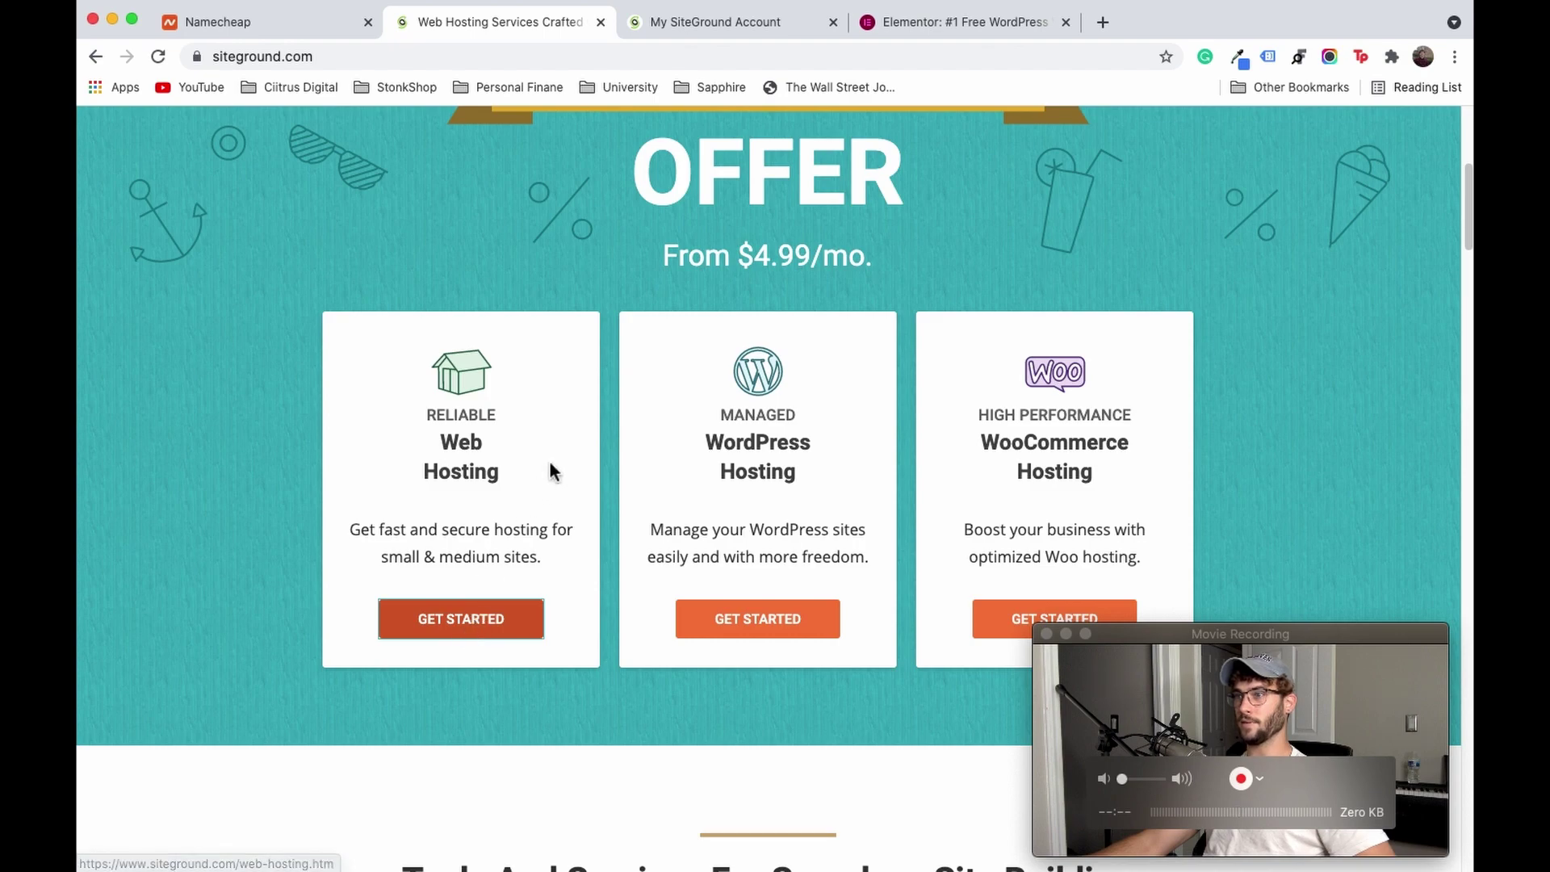
pyautogui.scroll(-3, 548, 471)
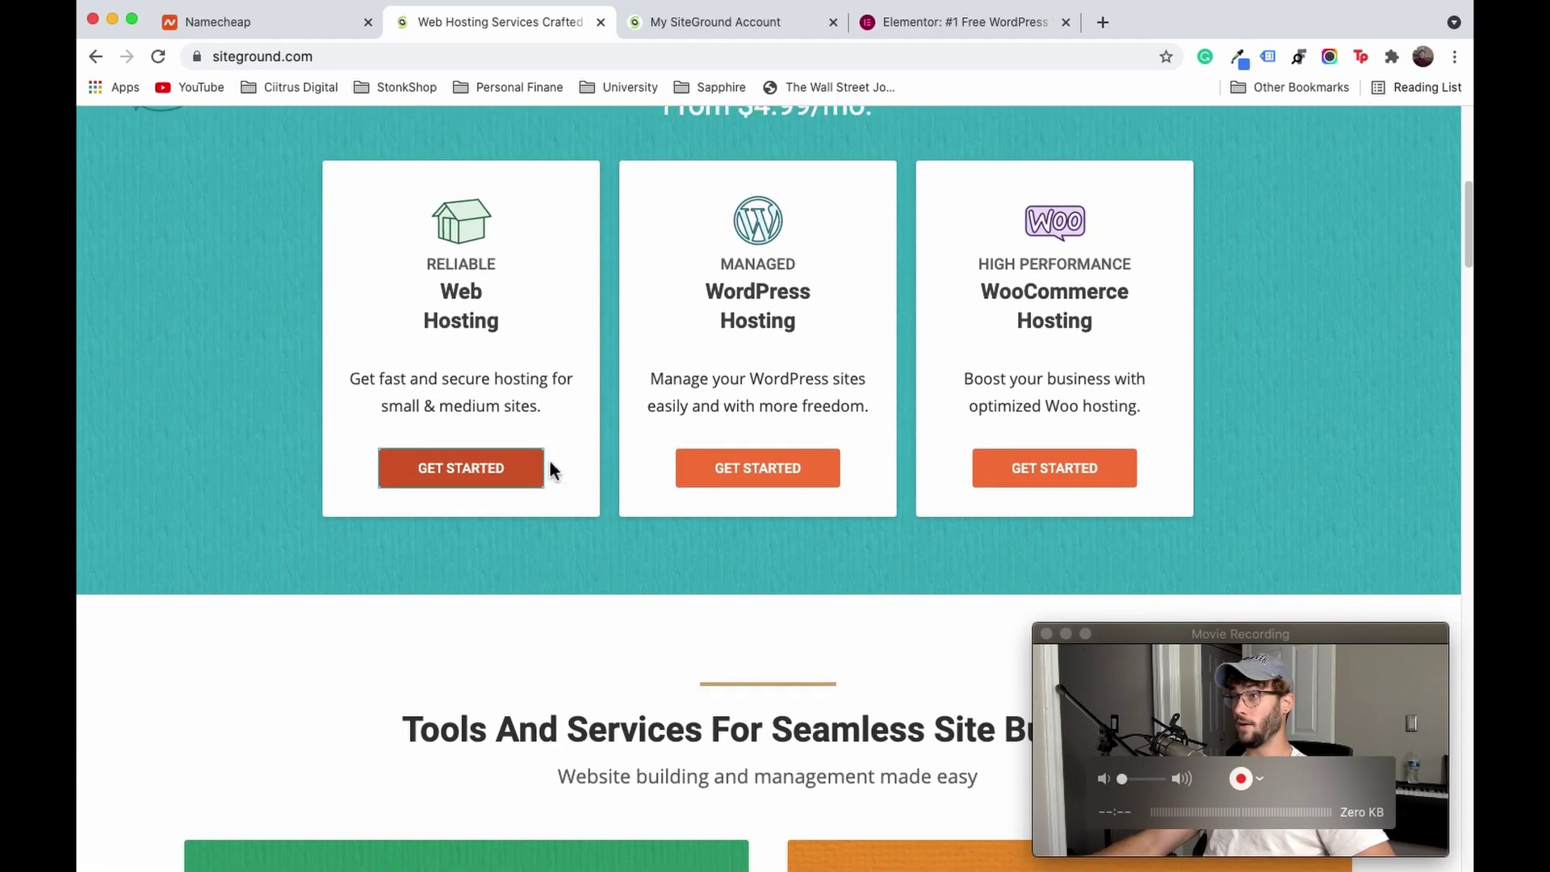
pyautogui.click(773, 482)
# Step: Load siteground.com in a new browser tab and open the Web Hosting plans
pyautogui.click(1102, 27)
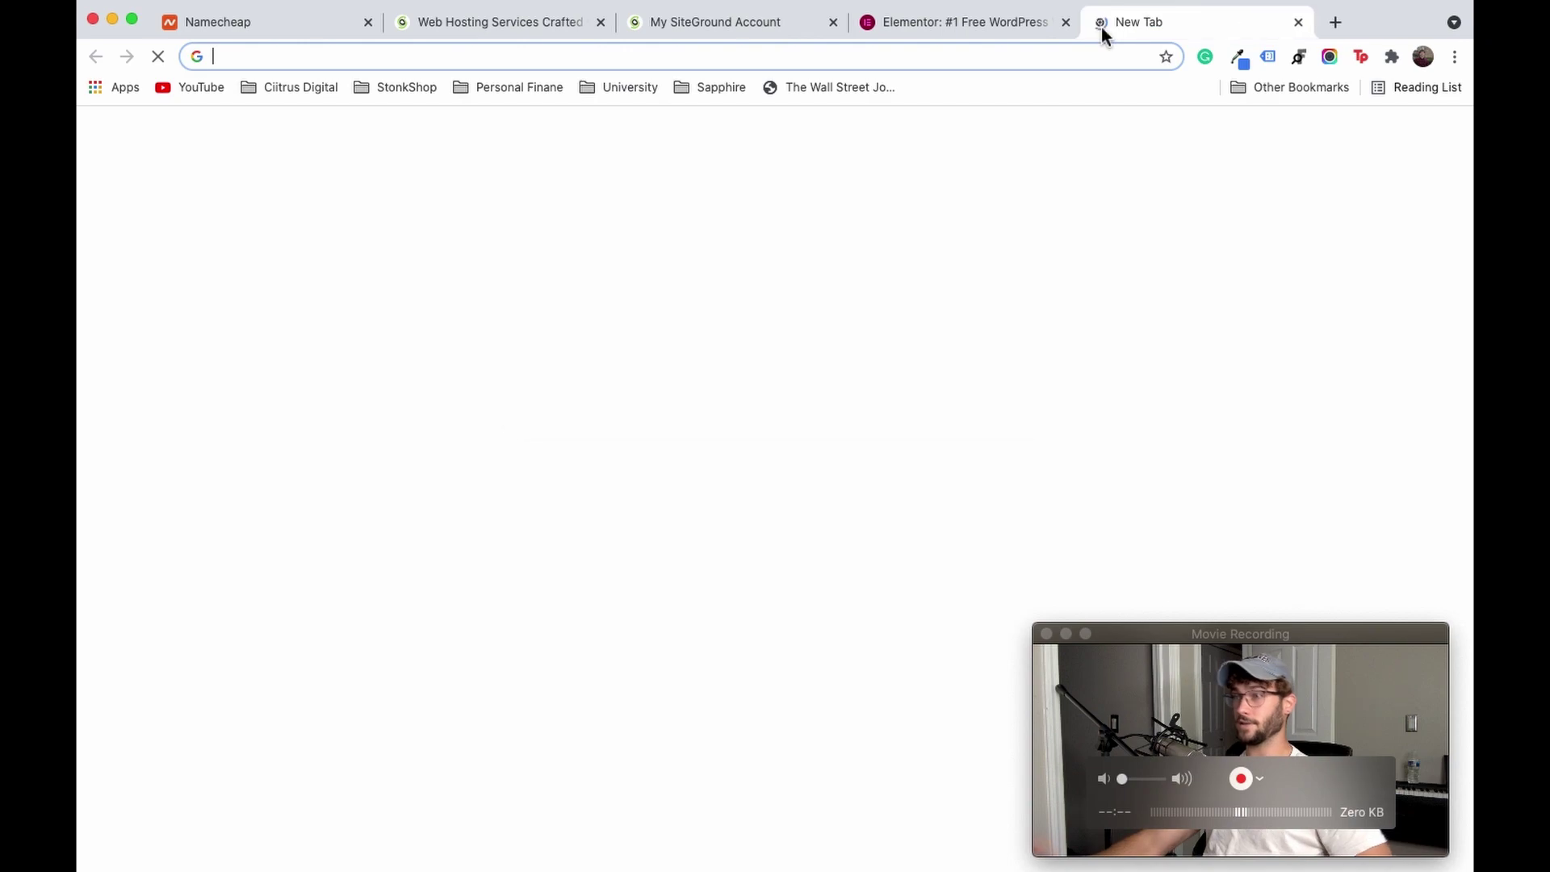
pyautogui.write('siteground')
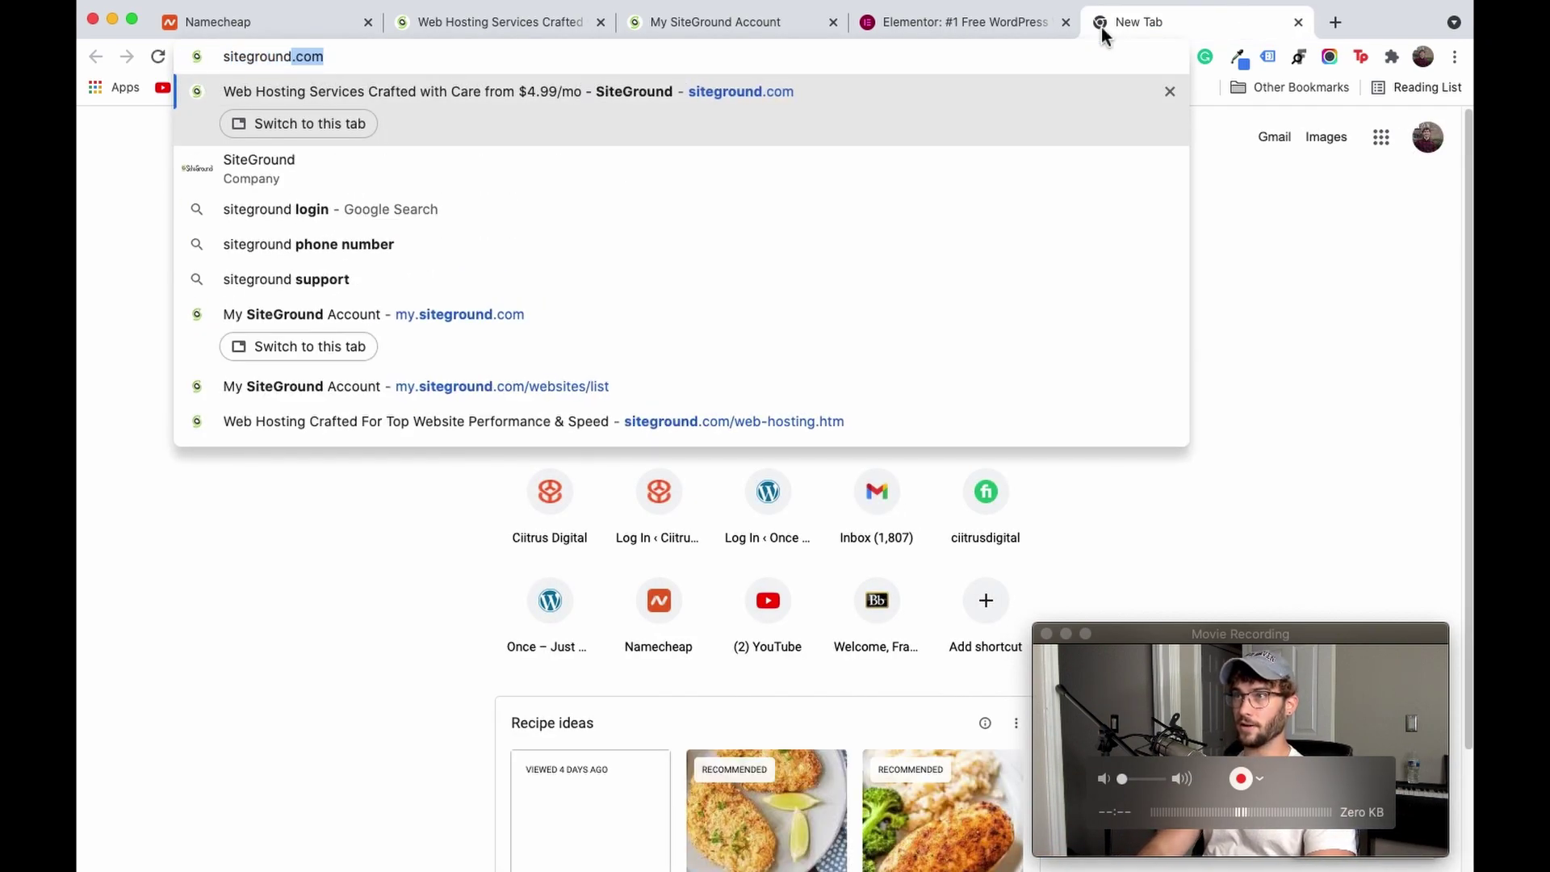
pyautogui.press('Return')
pyautogui.scroll(-5, 611, 201)
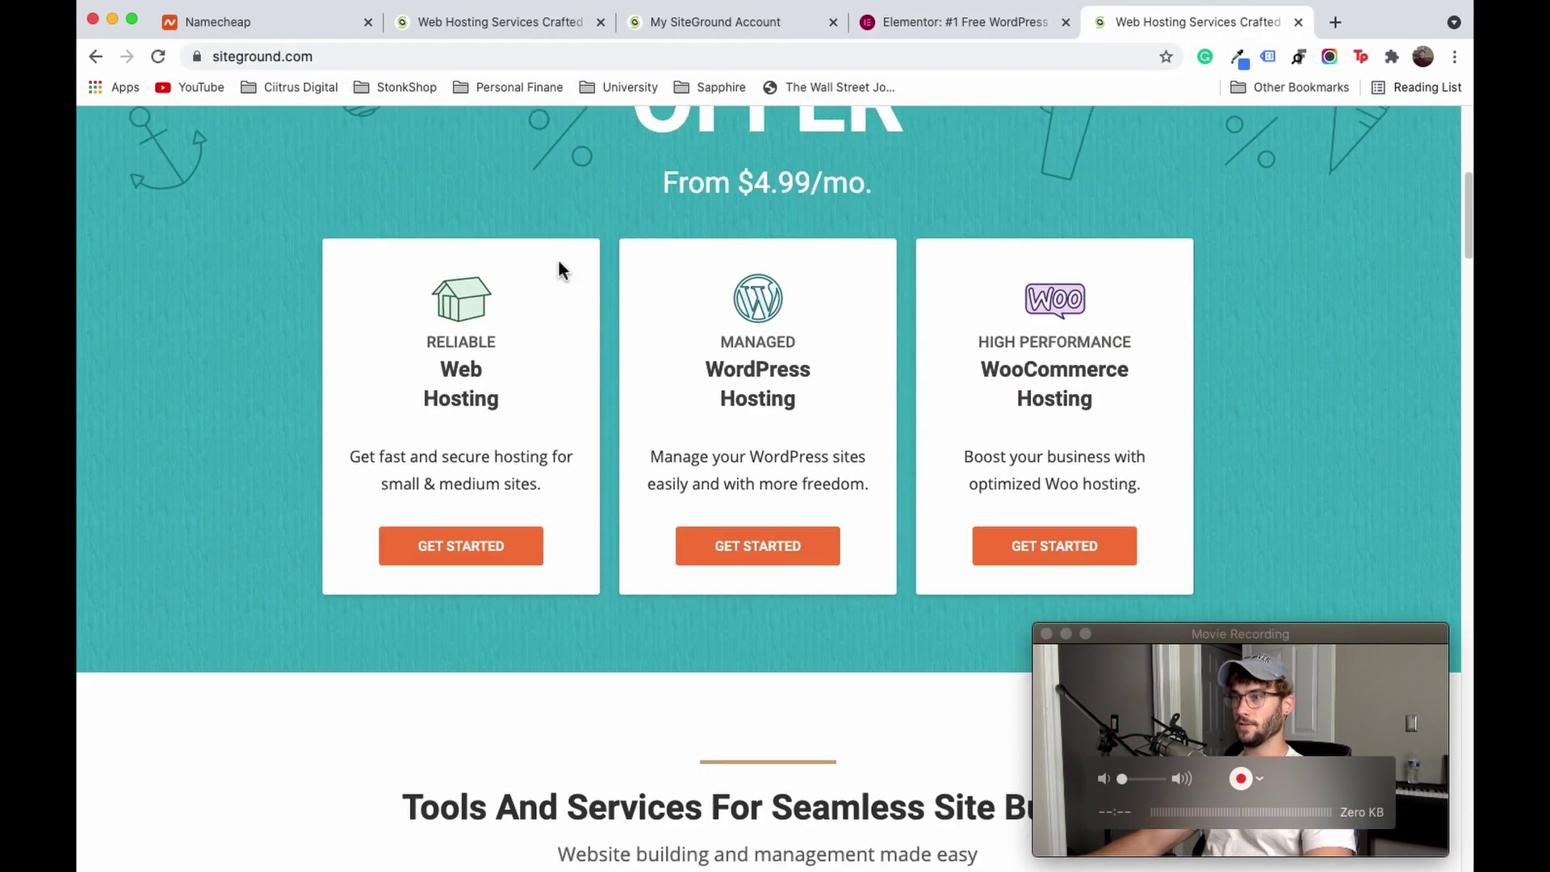
pyautogui.click(476, 545)
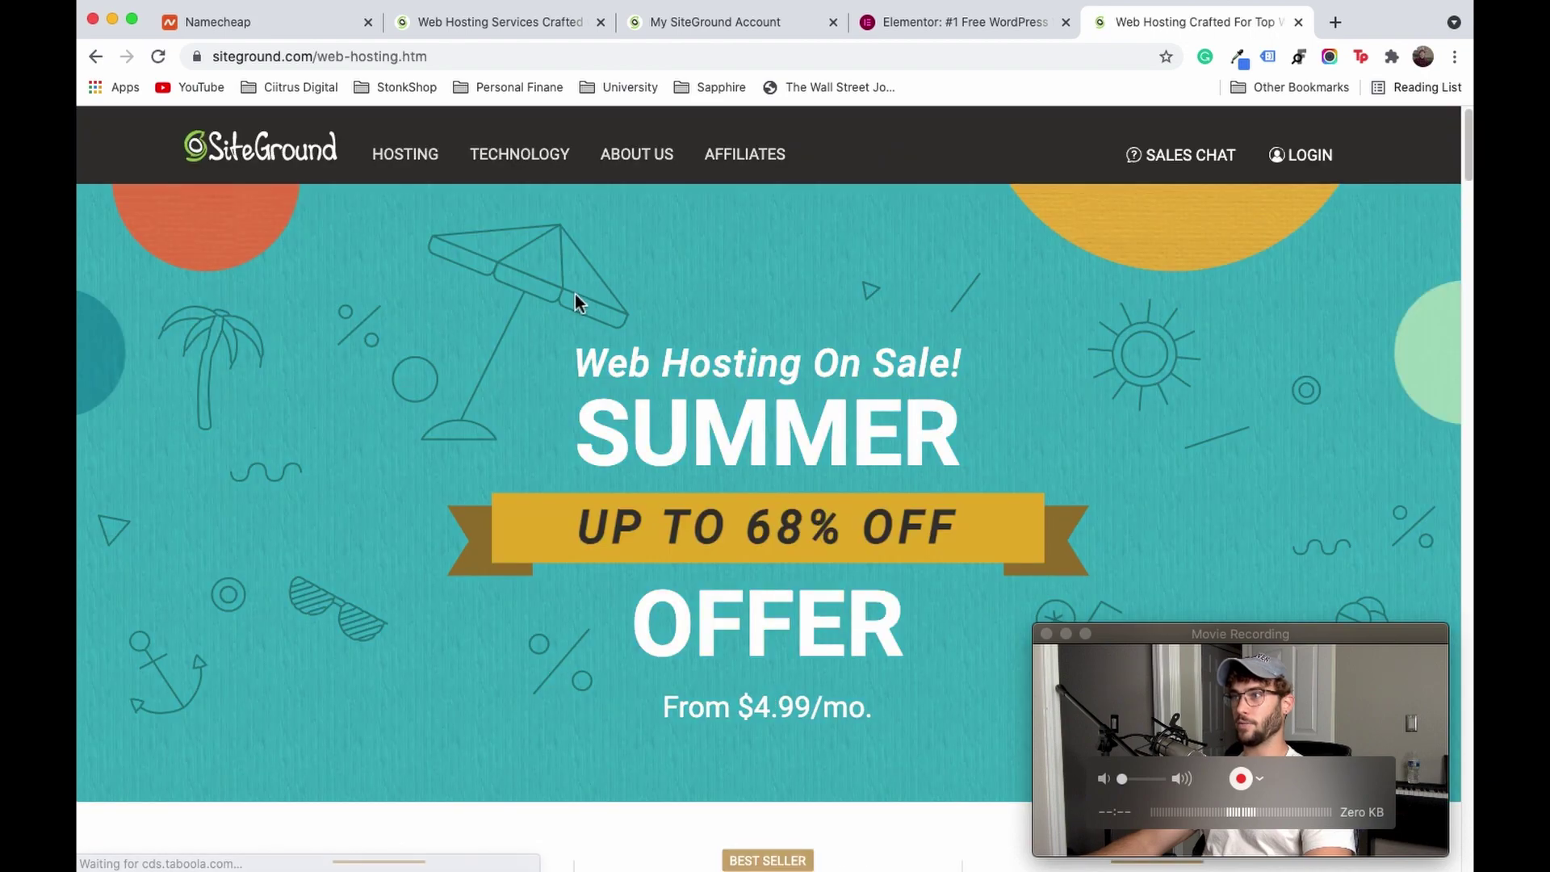
# Step: Compare the StartUp, GrowBig and GoGeek plans by price, number of websites, web space and monthly visits
pyautogui.scroll(-7, 581, 304)
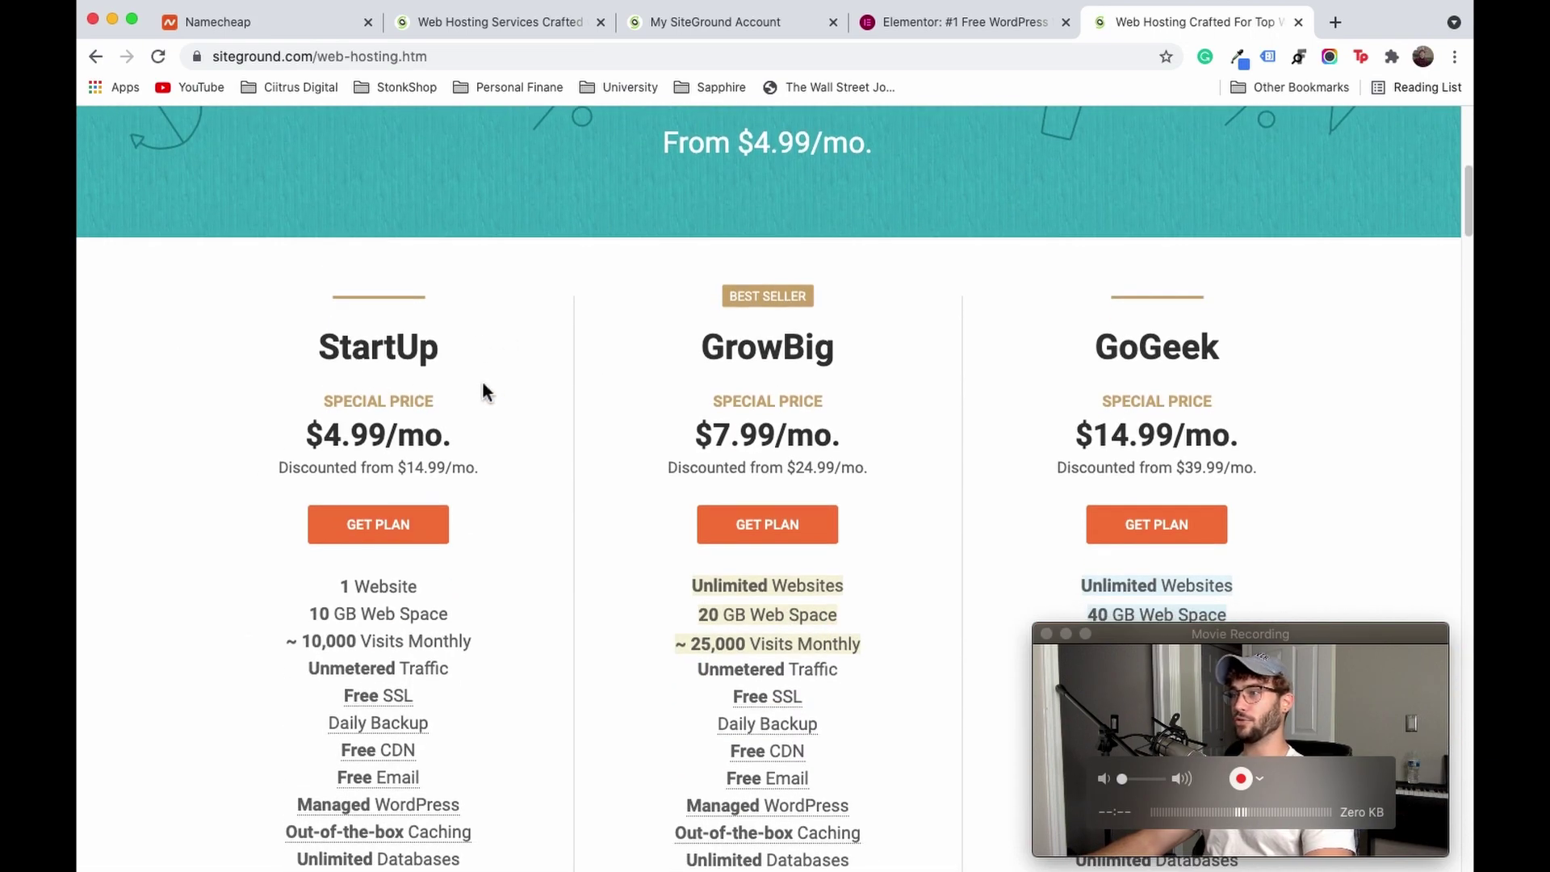
pyautogui.scroll(-1, 425, 371)
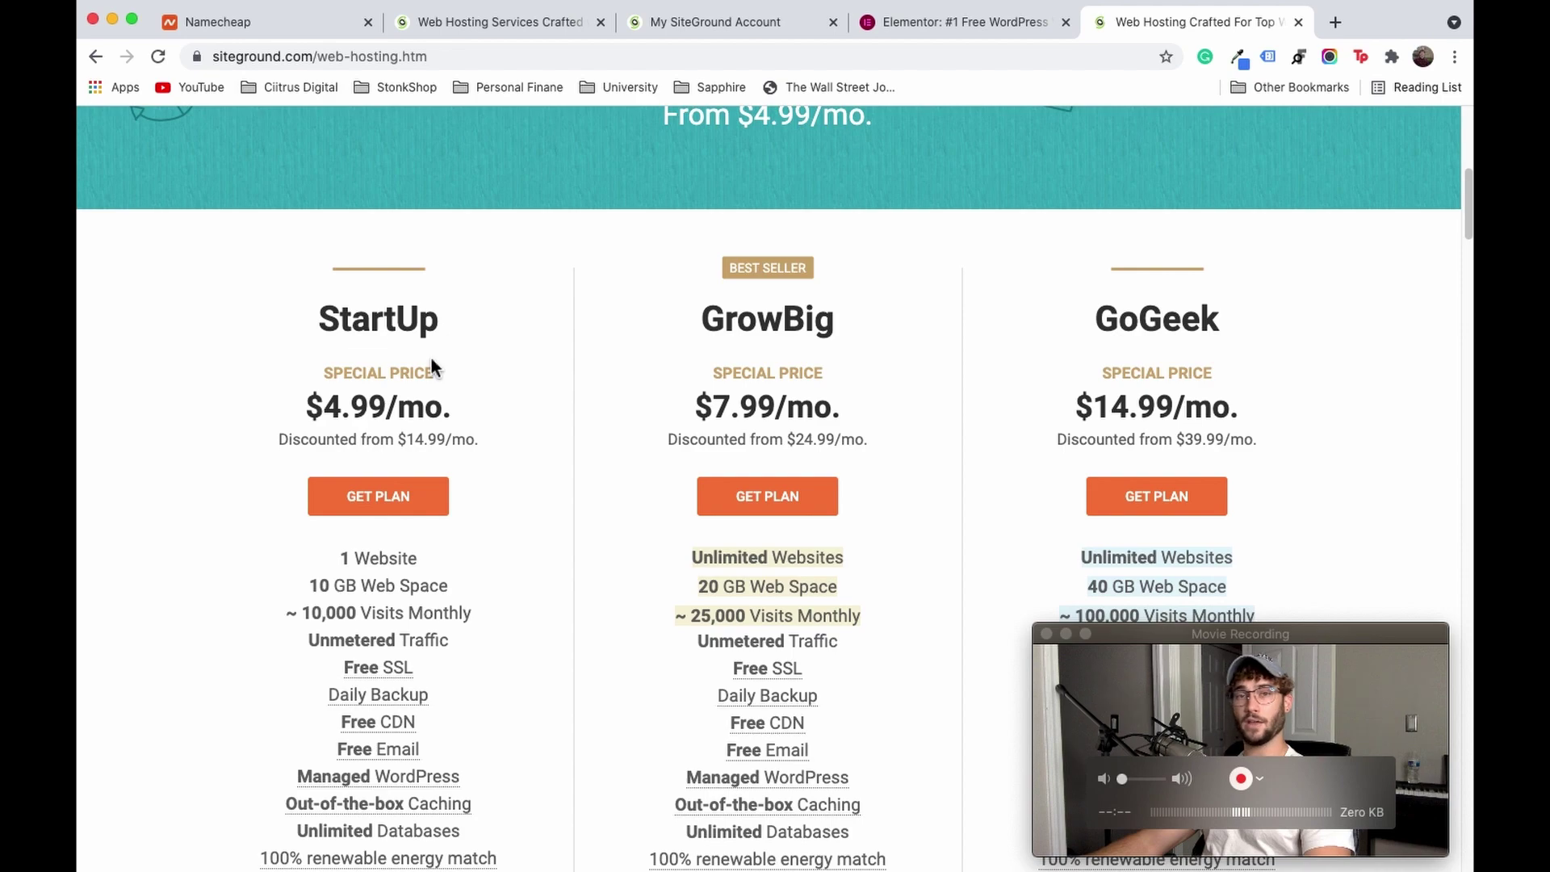
pyautogui.scroll(-3, 415, 373)
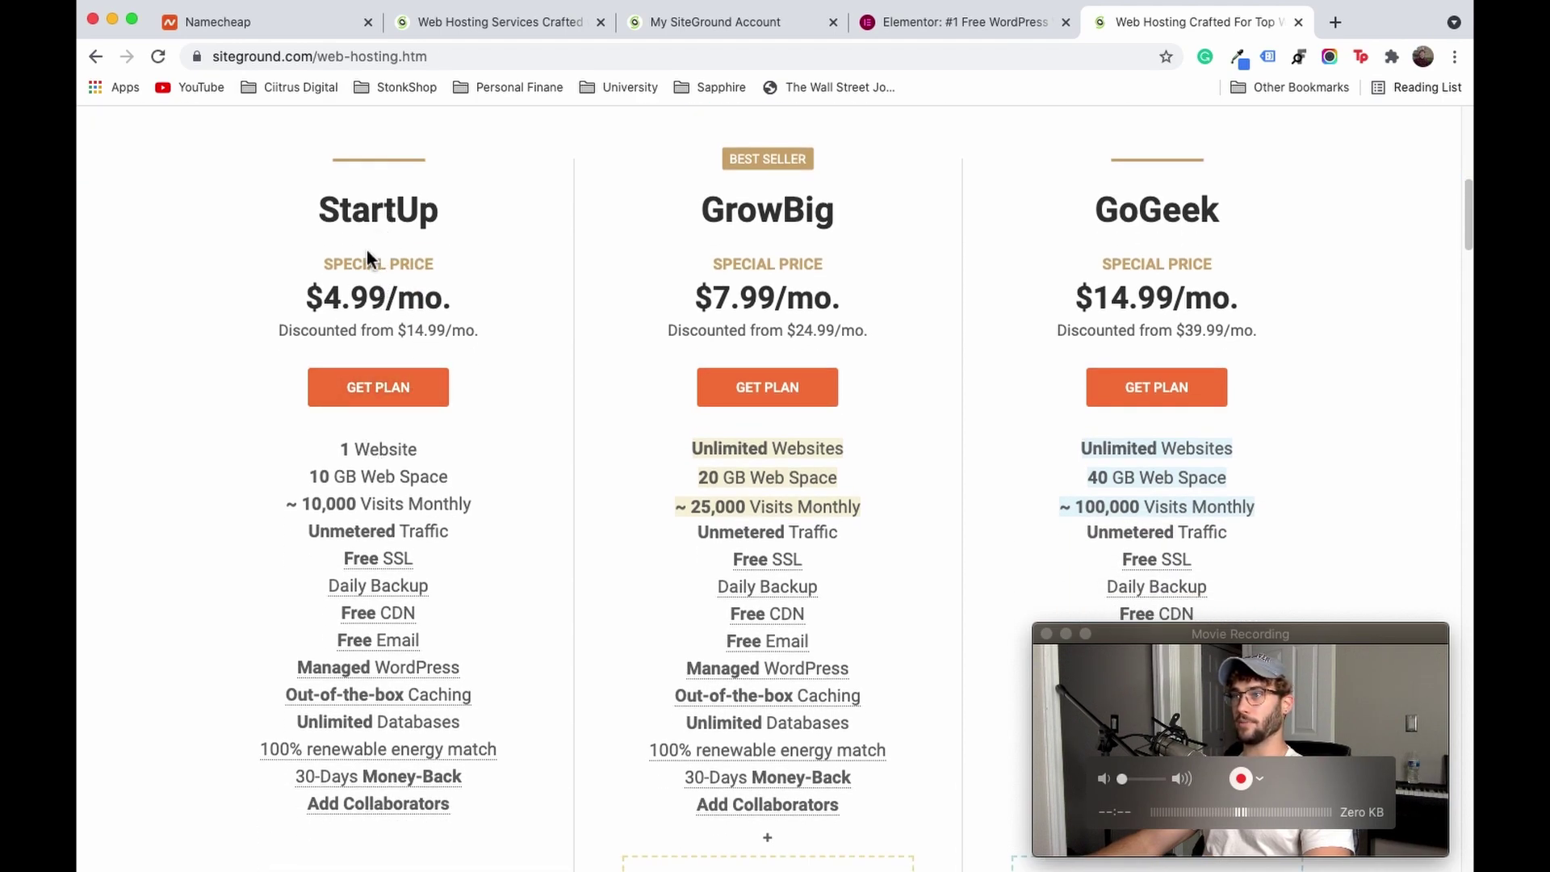
pyautogui.moveTo(337, 454); pyautogui.dragTo(422, 447)
pyautogui.click(443, 439)
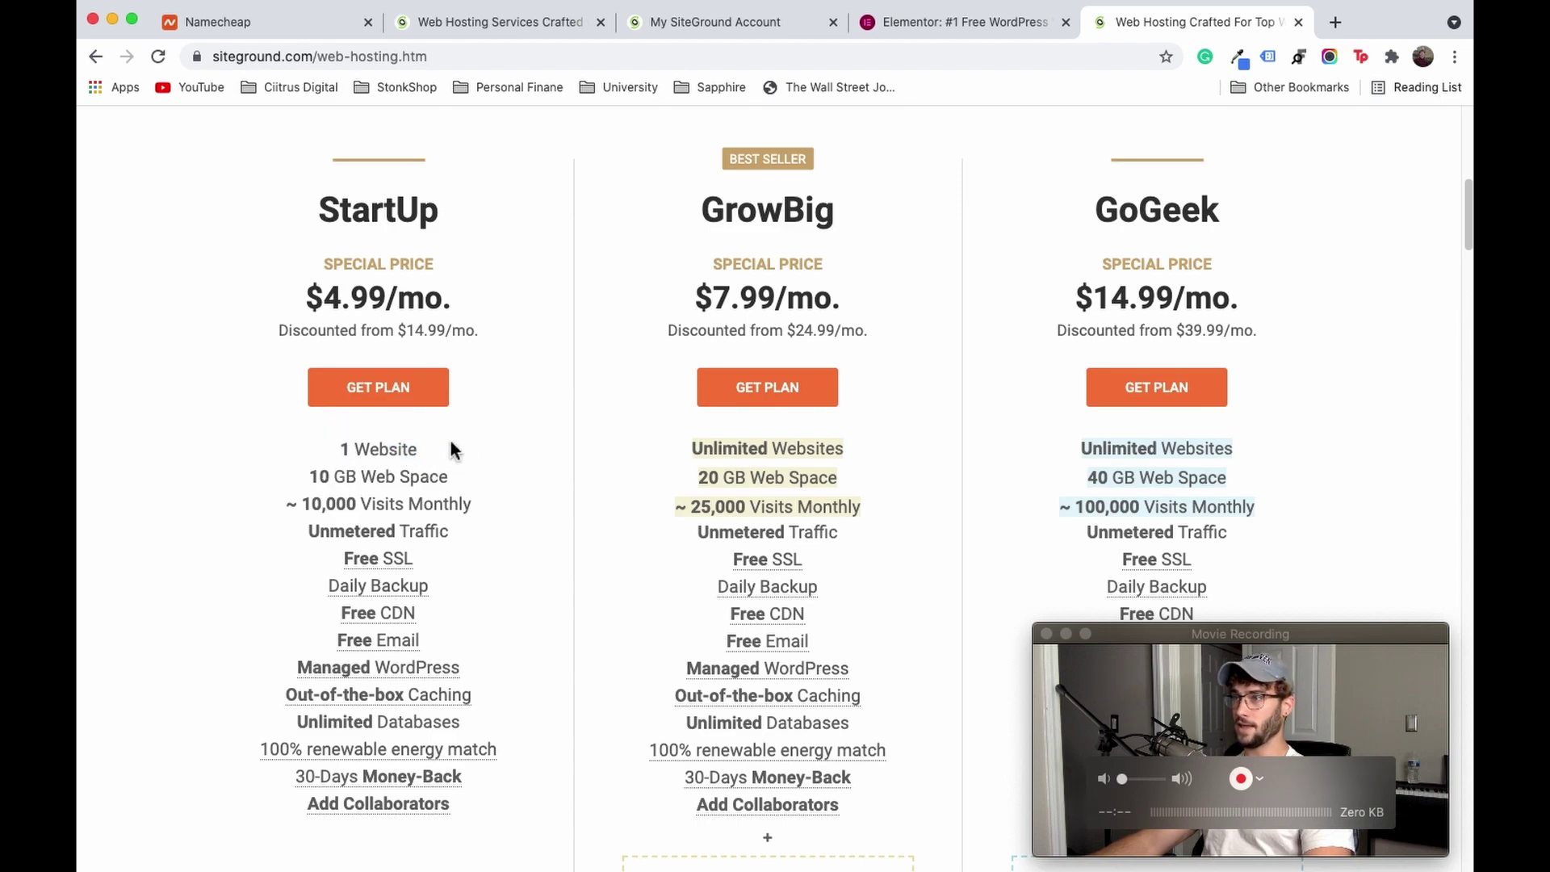
pyautogui.scroll(-1, 1217, 206)
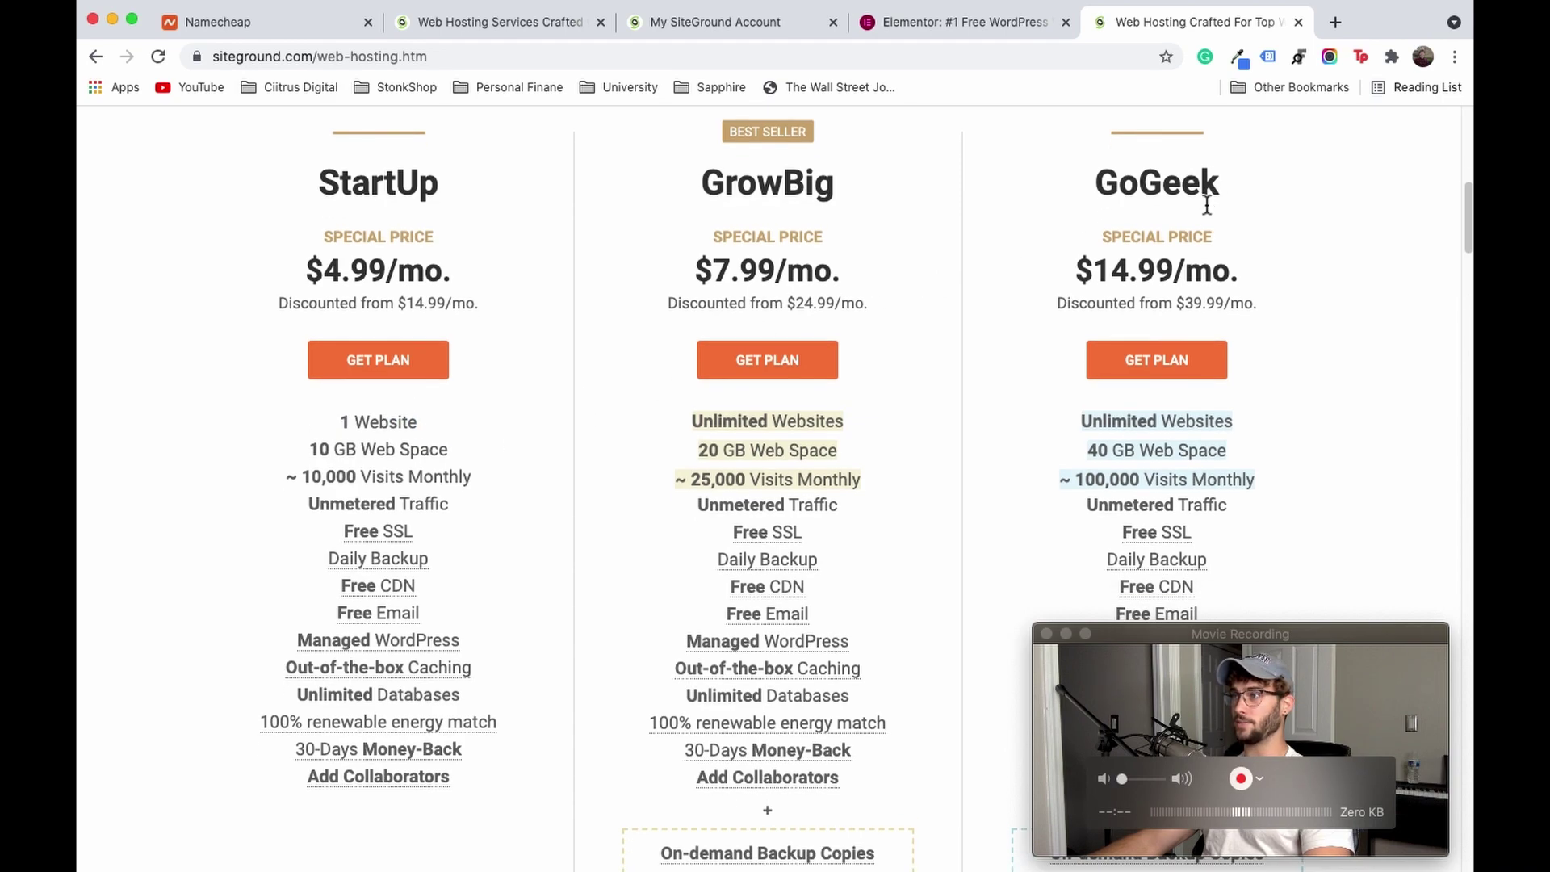
pyautogui.scroll(1, 1199, 193)
pyautogui.moveTo(1088, 197); pyautogui.dragTo(1222, 194)
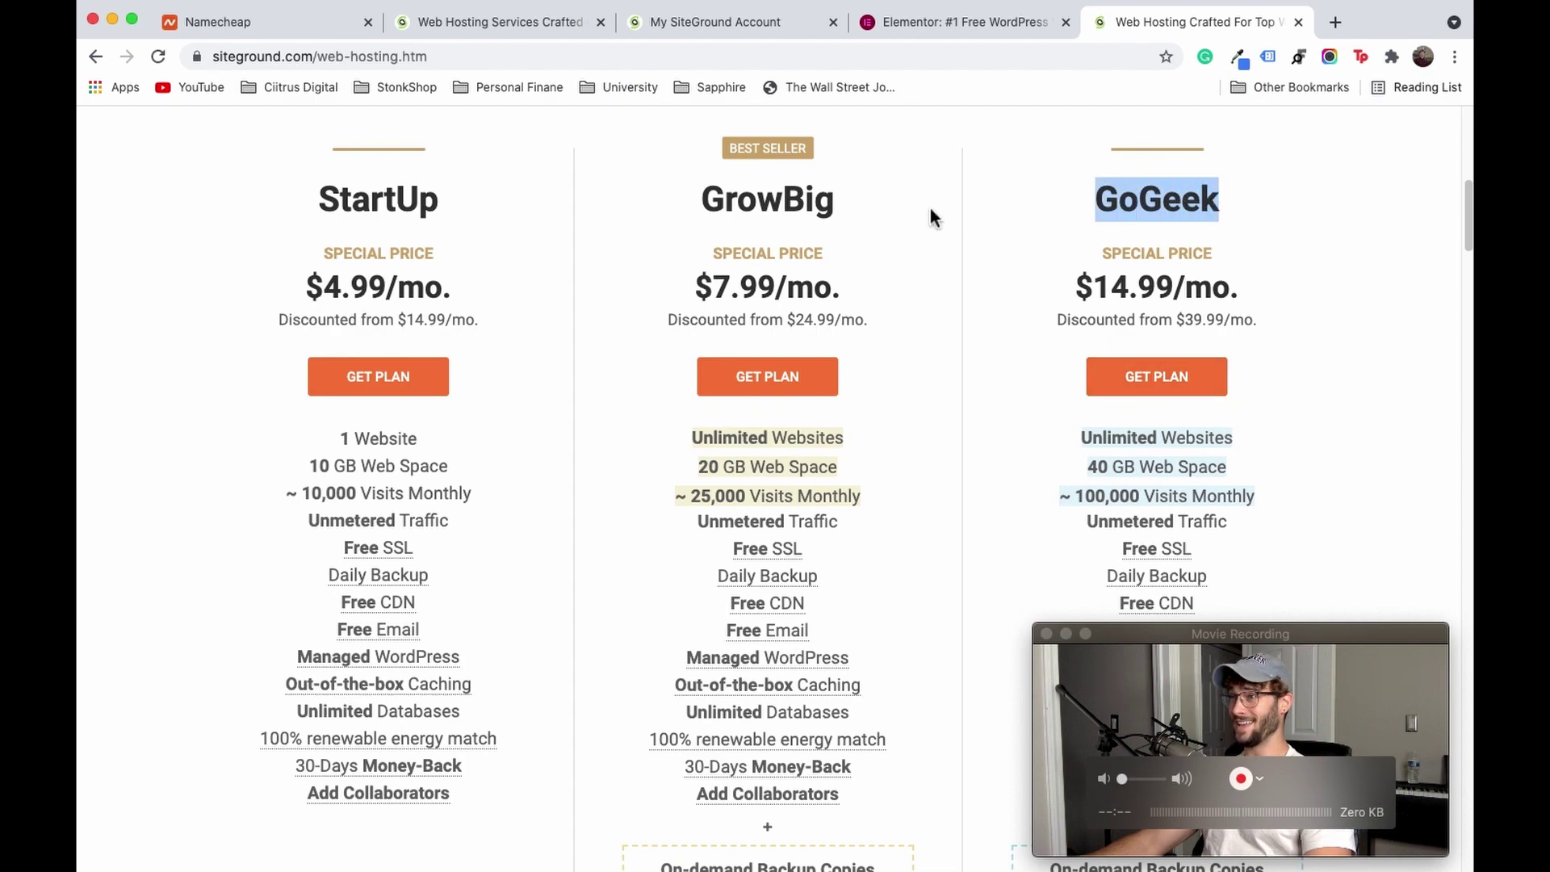
pyautogui.click(896, 206)
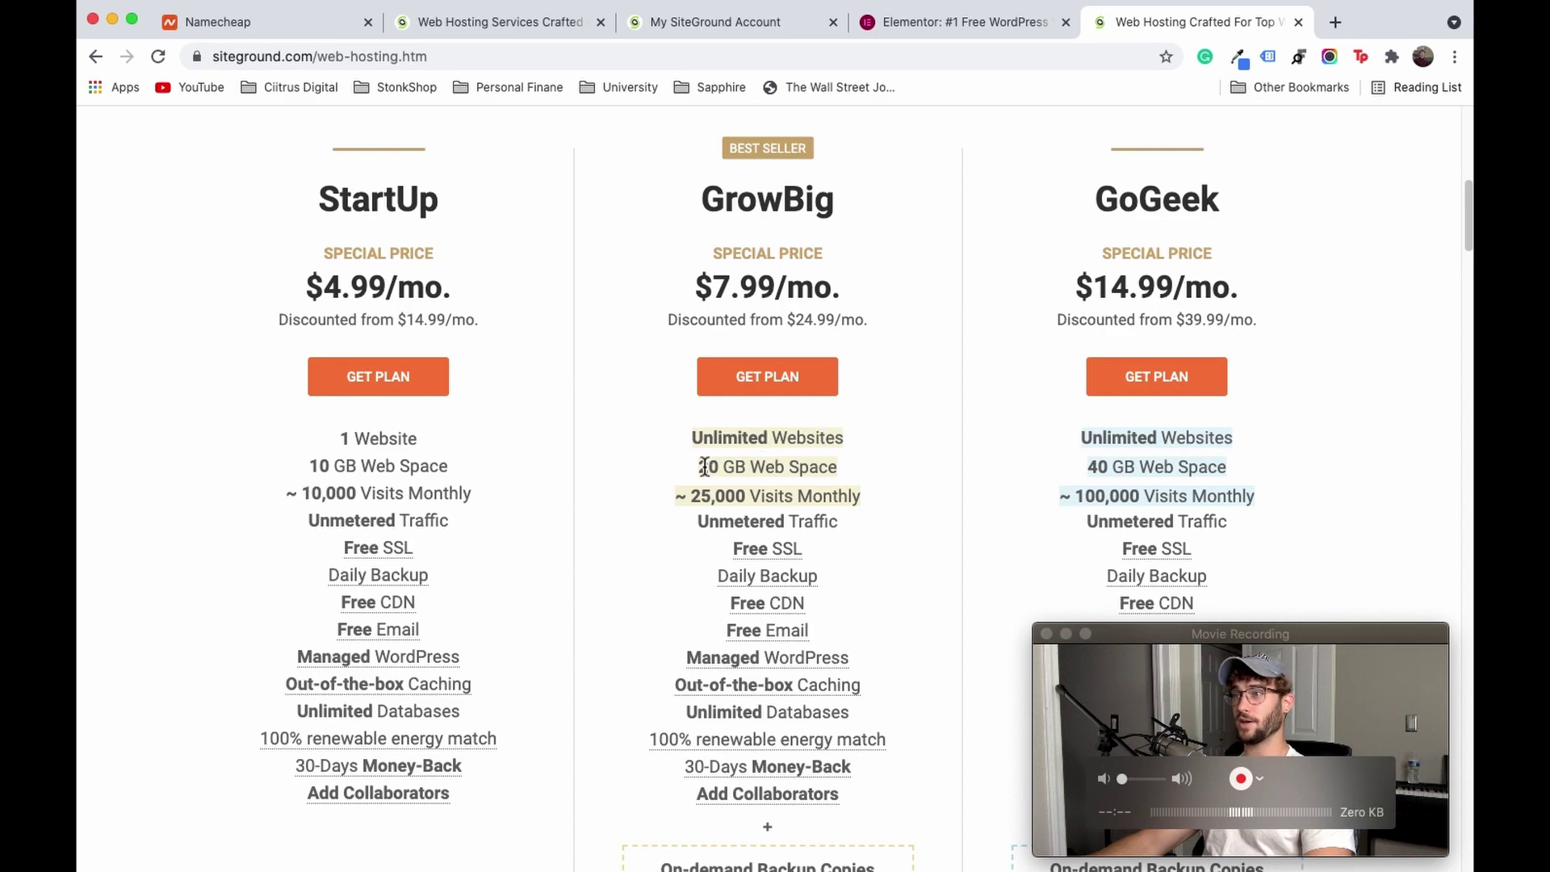
pyautogui.scroll(1, 783, 289)
pyautogui.scroll(5, 785, 302)
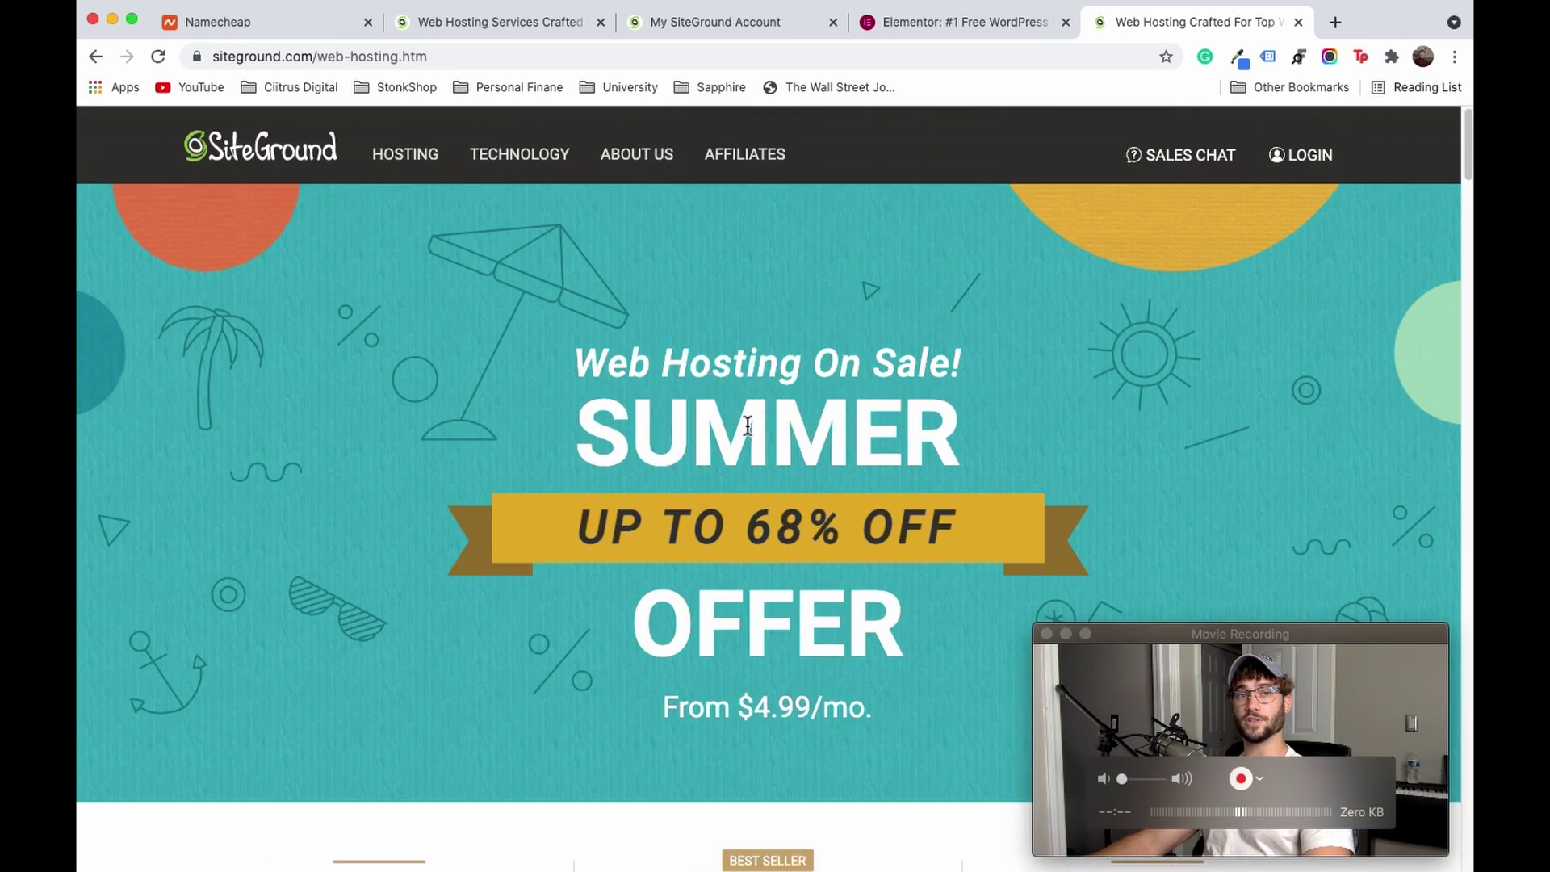
pyautogui.scroll(-7, 743, 428)
pyautogui.scroll(-7, 741, 428)
pyautogui.scroll(14, 735, 428)
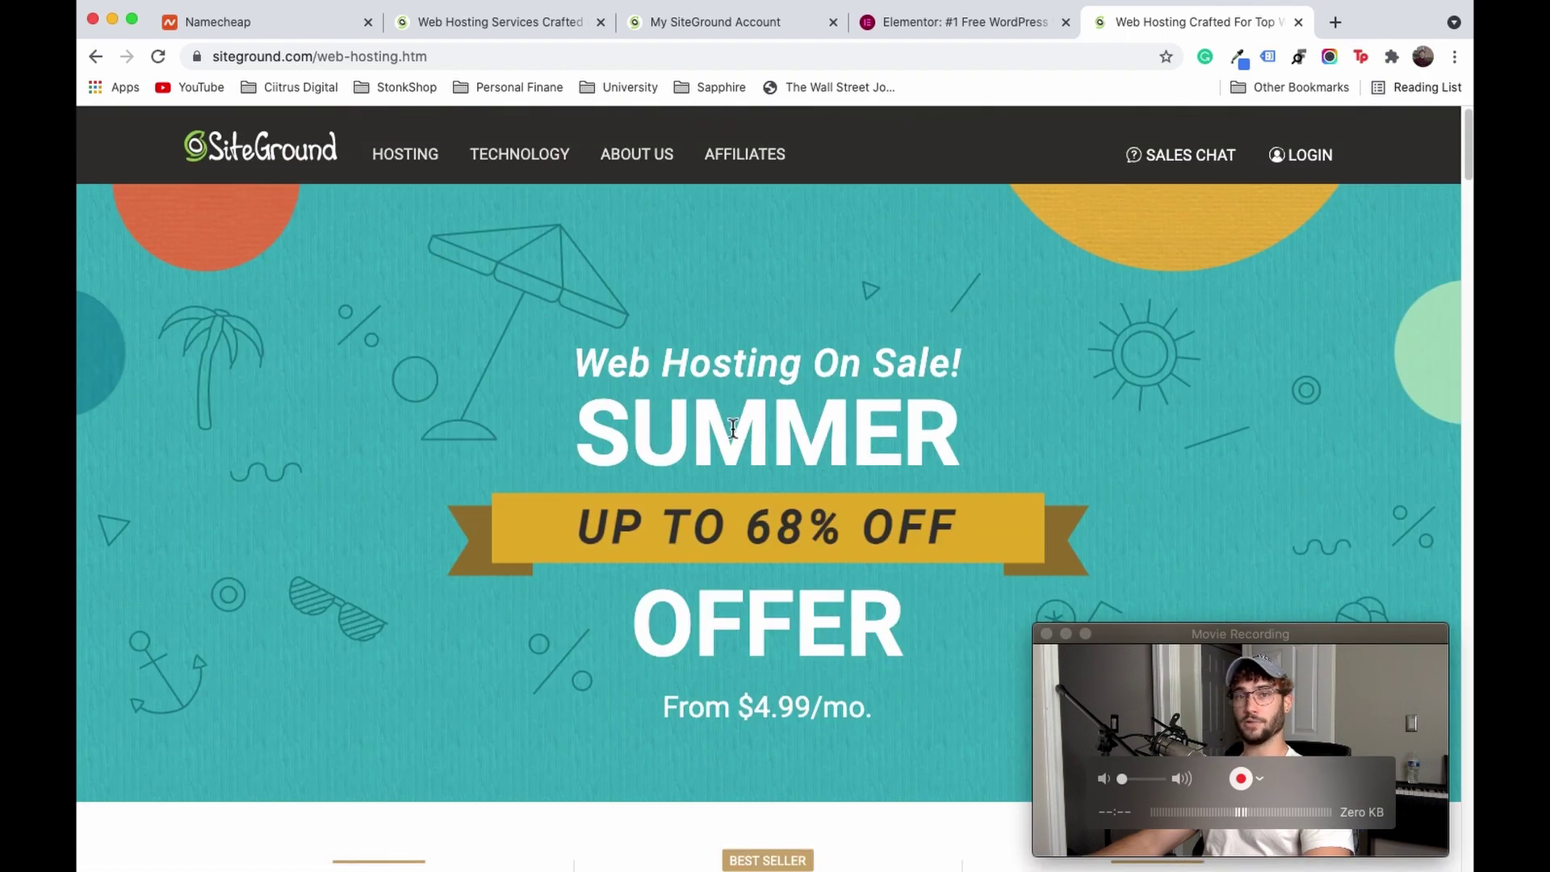
# Step: Switch to the open My SiteGround account area
pyautogui.click(681, 30)
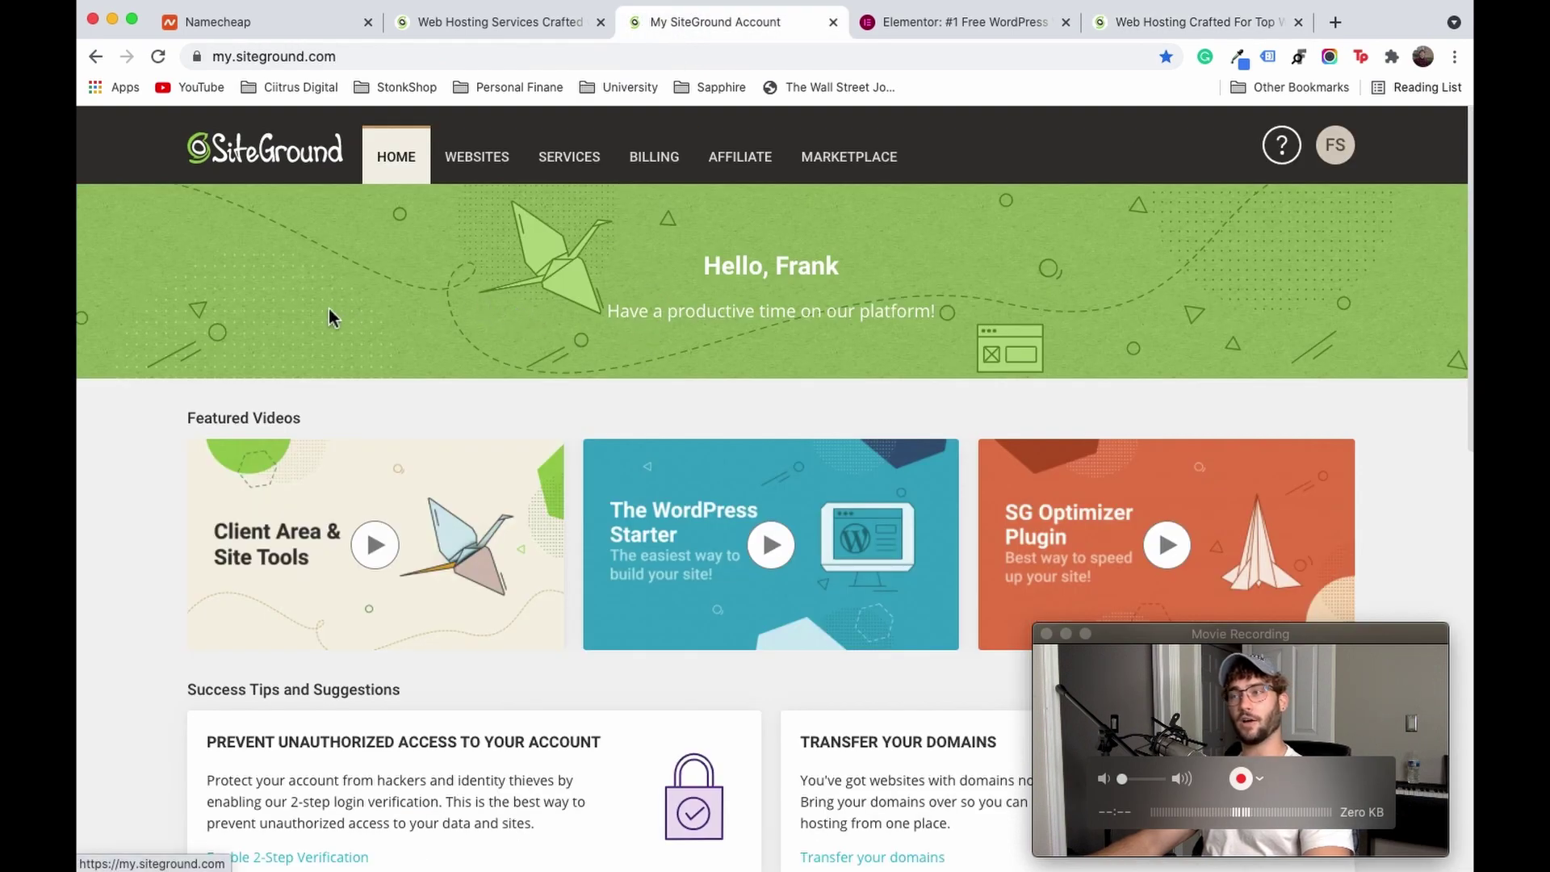
# Step: Start adding a new website from the SiteGround websites list and choose the Existing Domain option
pyautogui.click(473, 162)
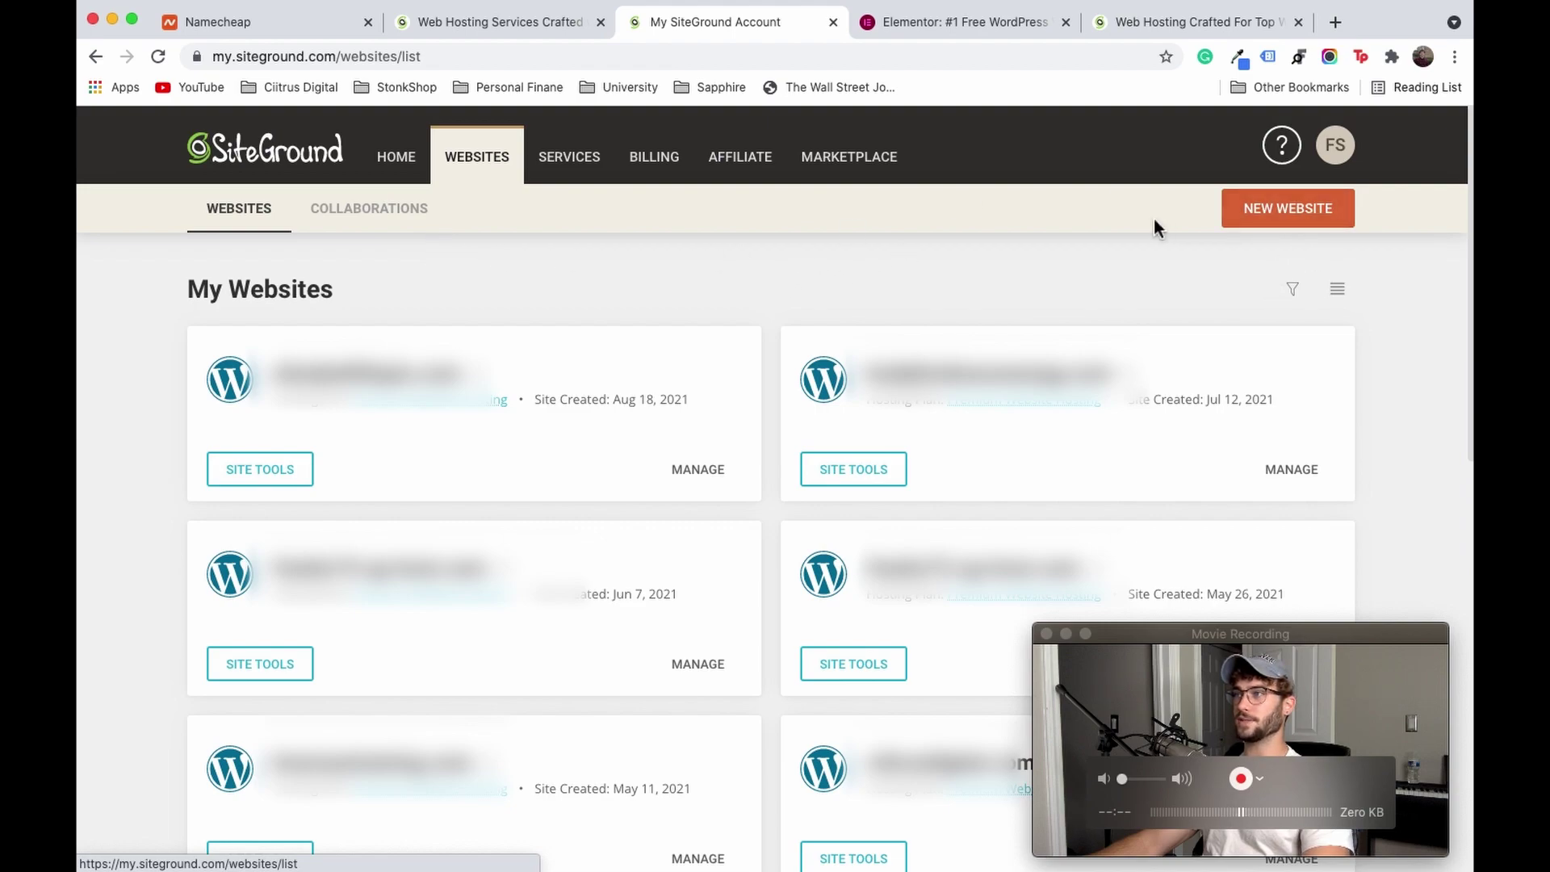
pyautogui.click(1266, 212)
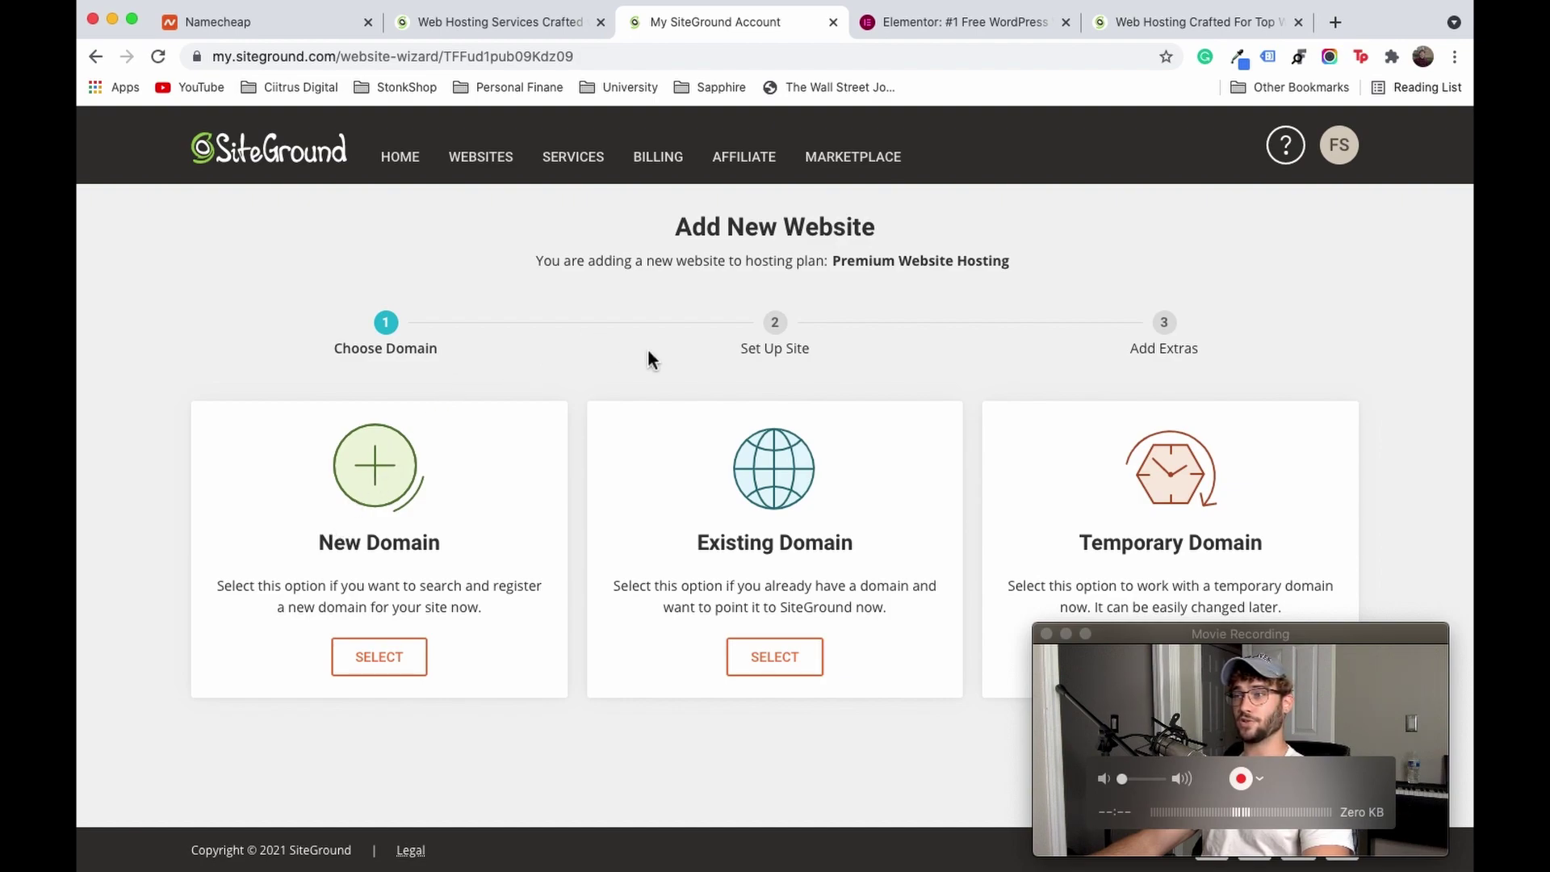
pyautogui.click(764, 657)
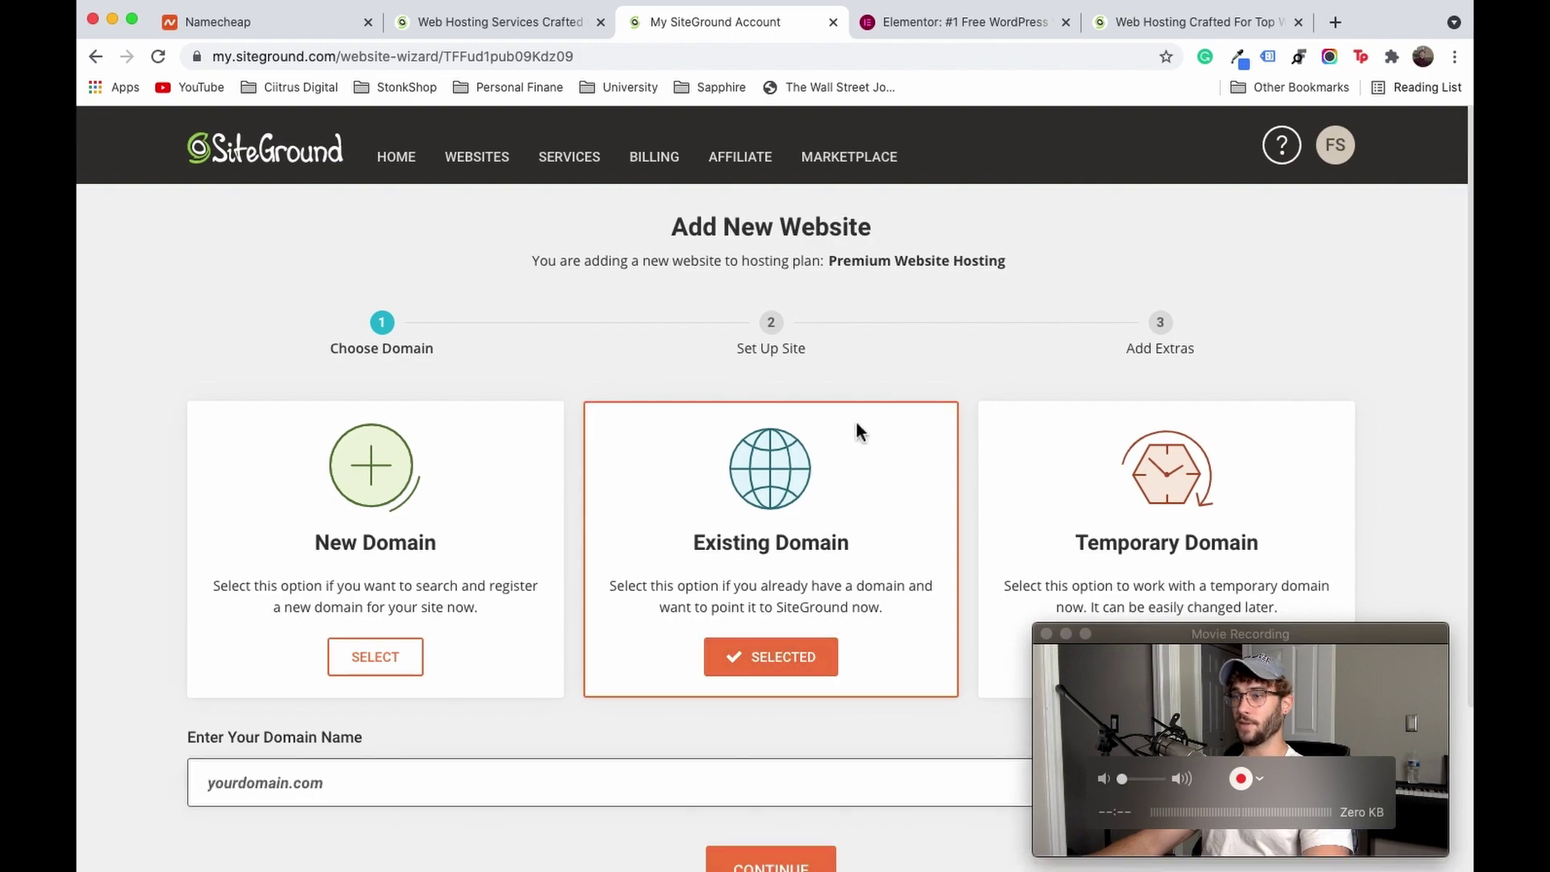
# Step: Enter ciitrustesting.site as the existing domain name and continue to the site setup, accepting the external domain
pyautogui.scroll(-3, 854, 433)
pyautogui.click(307, 570)
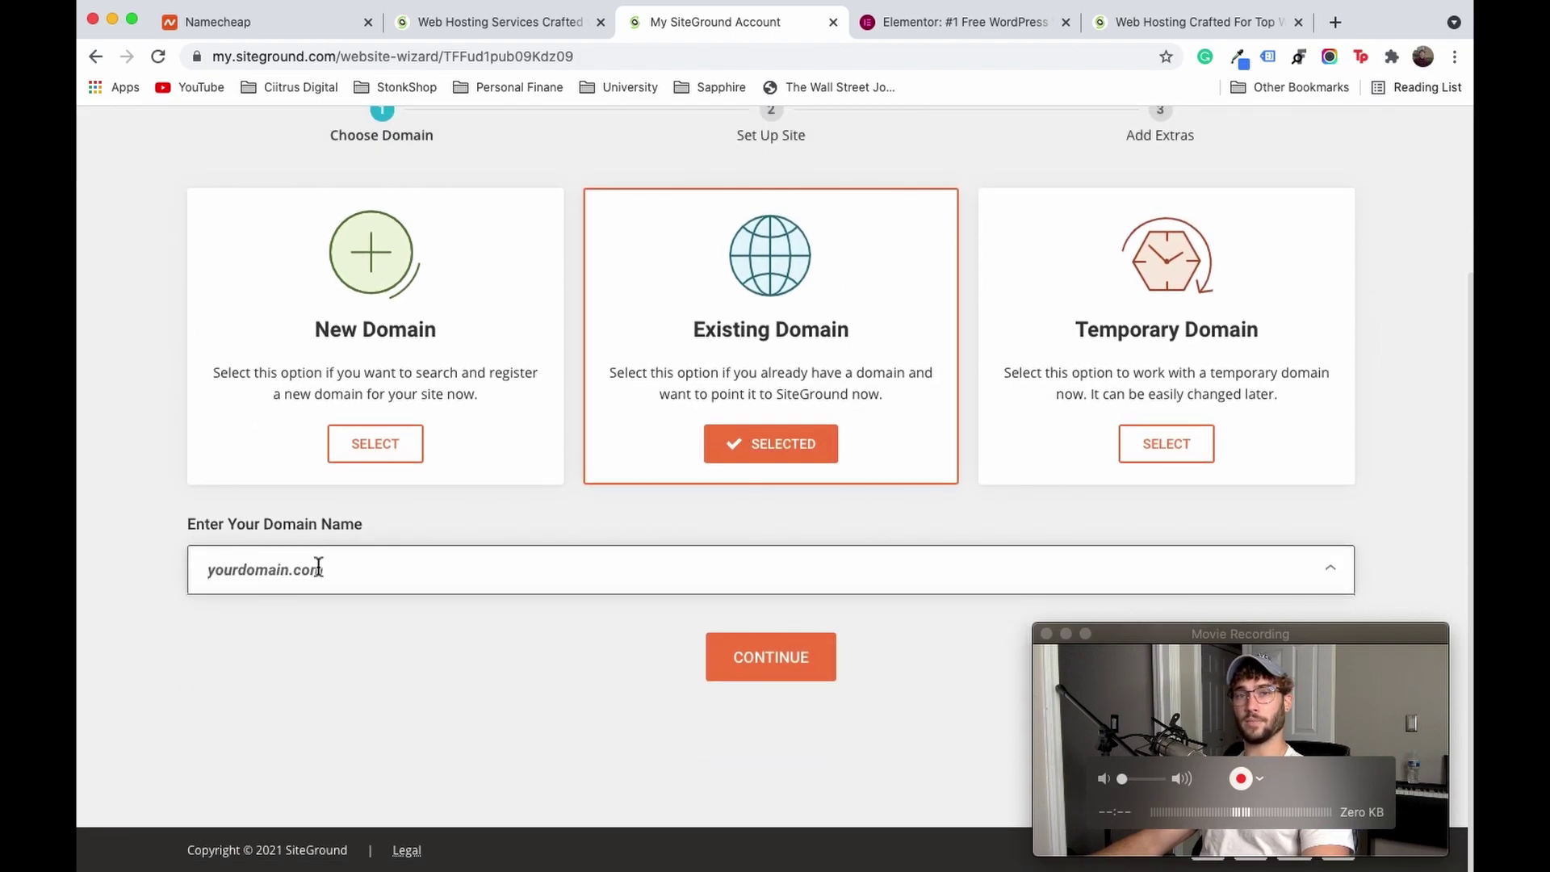
pyautogui.write('ci')
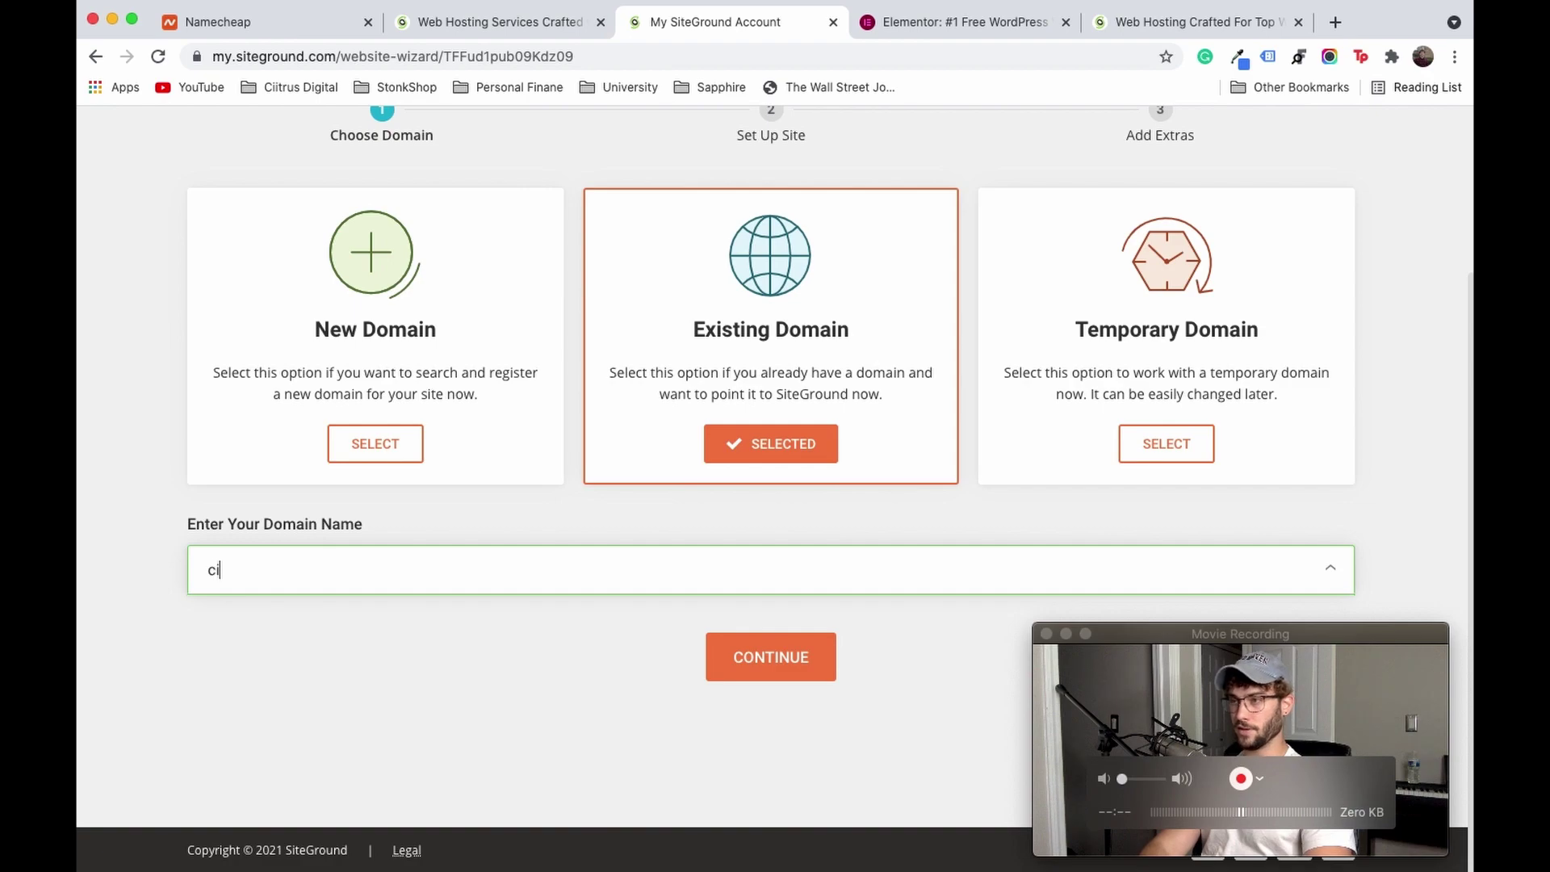
pyautogui.write('itrus')
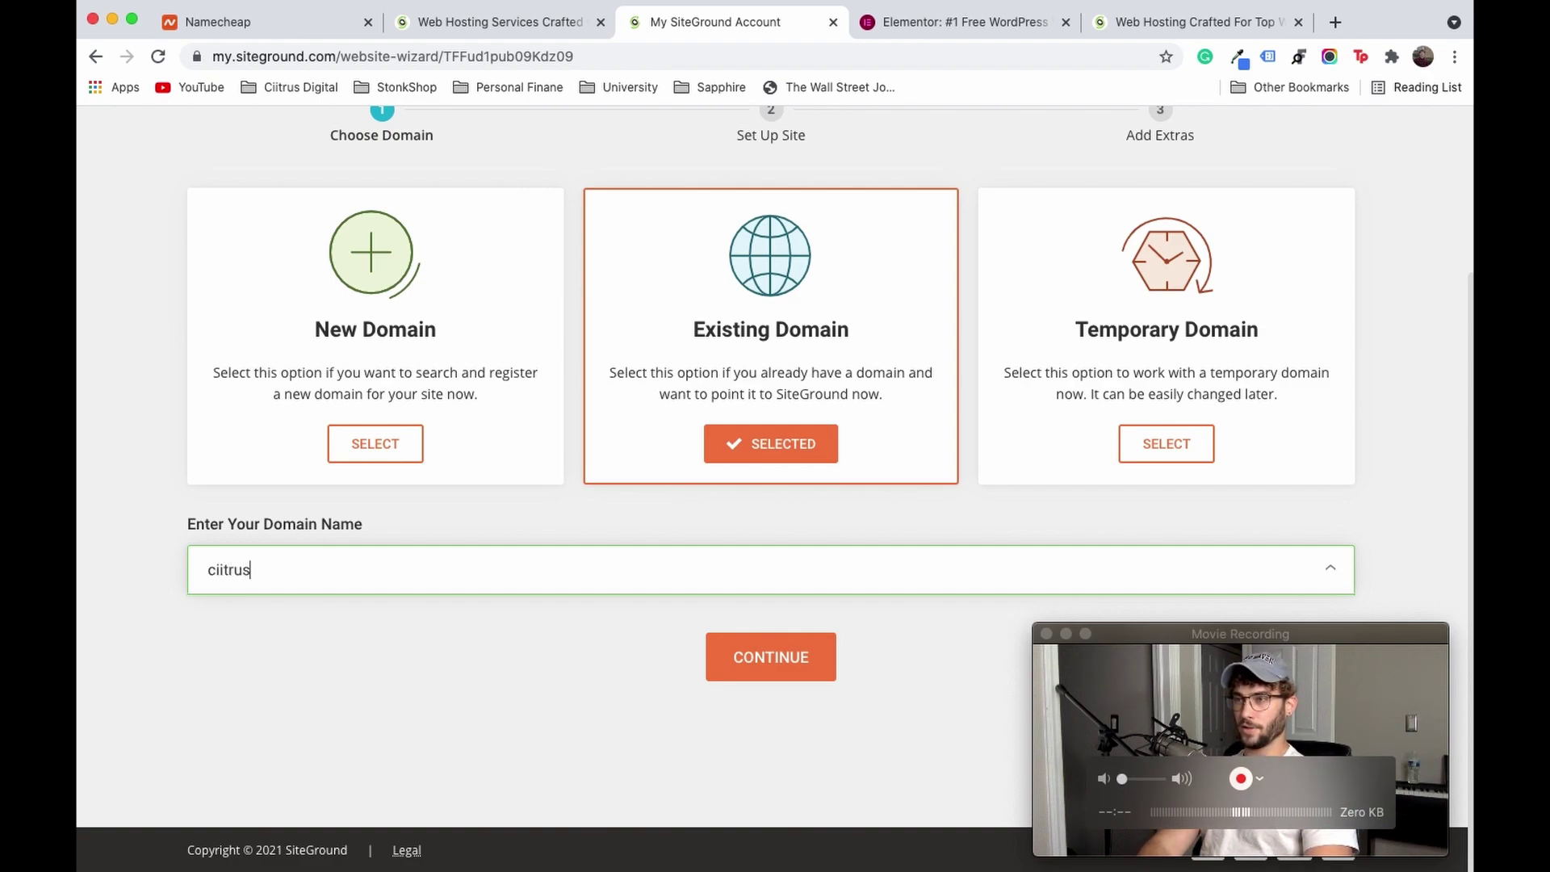
pyautogui.write('testing')
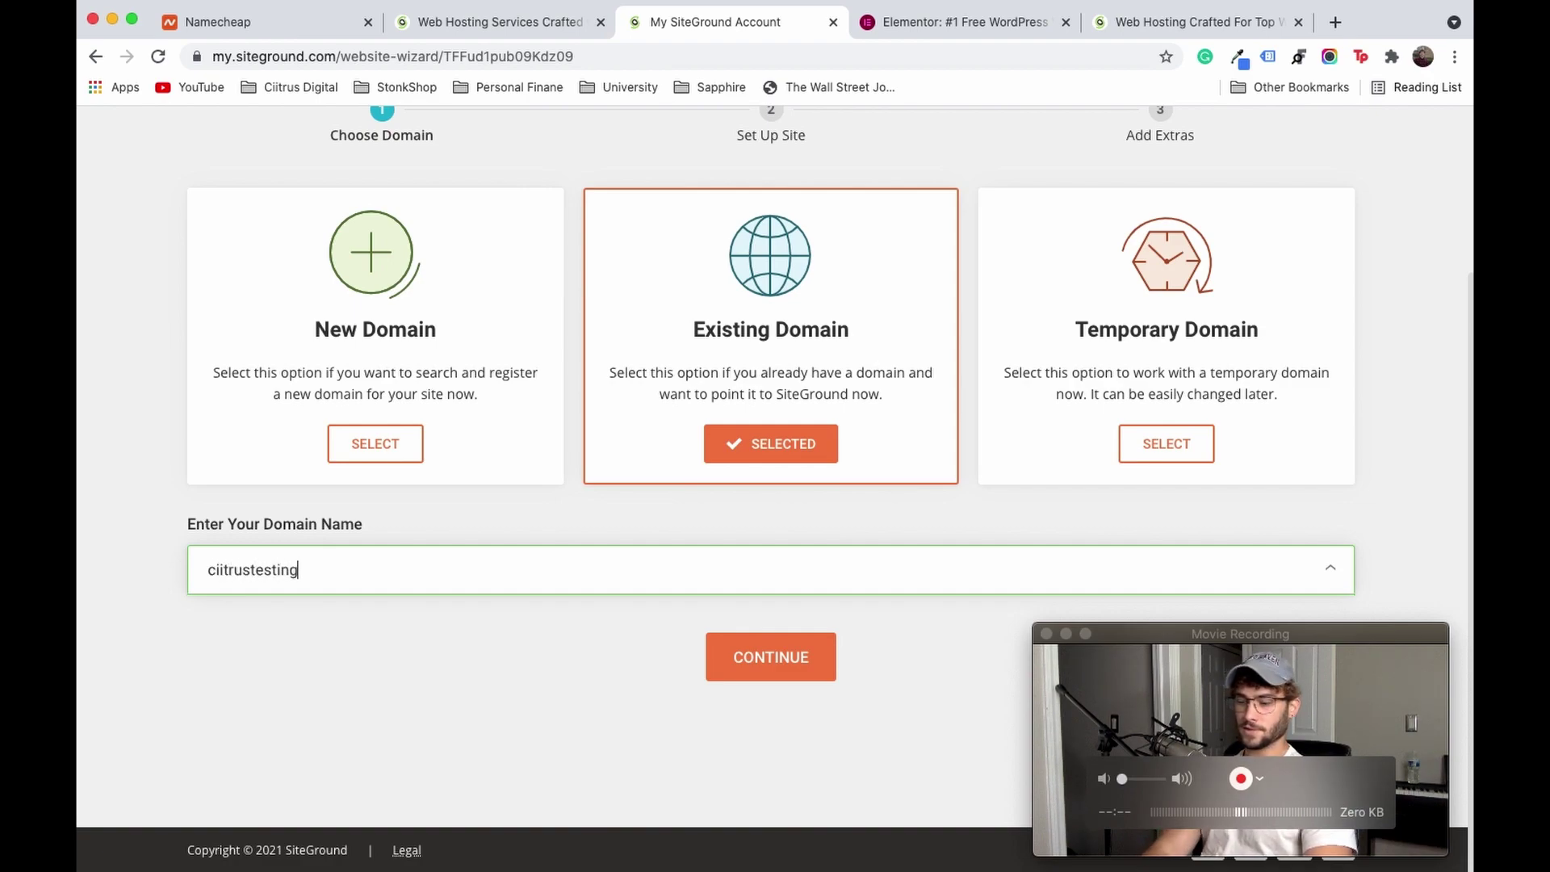
pyautogui.write('.tsite')
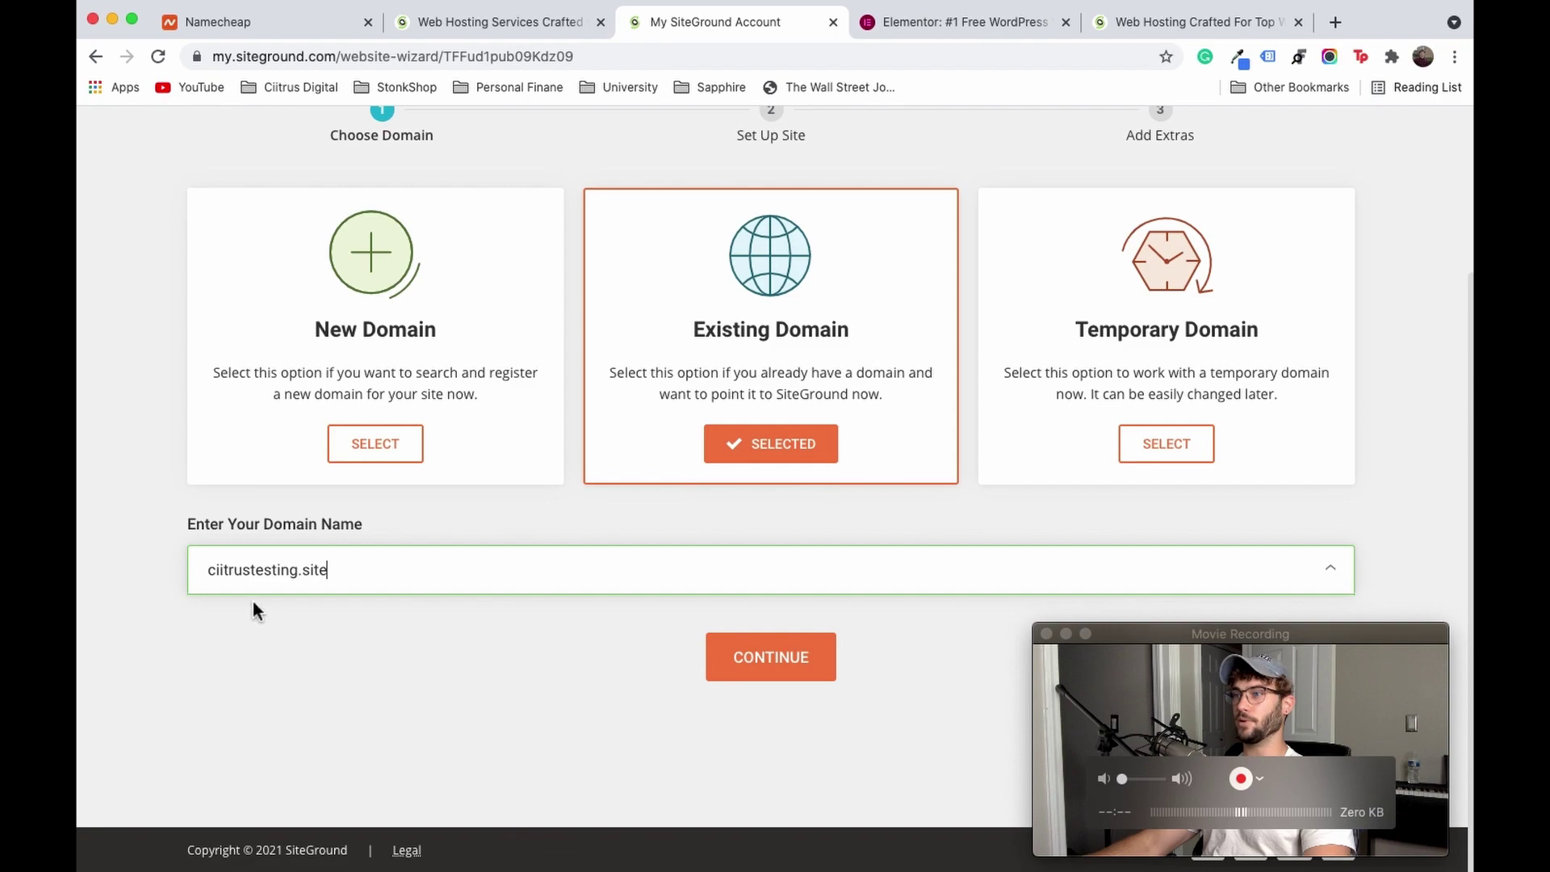
pyautogui.click(767, 657)
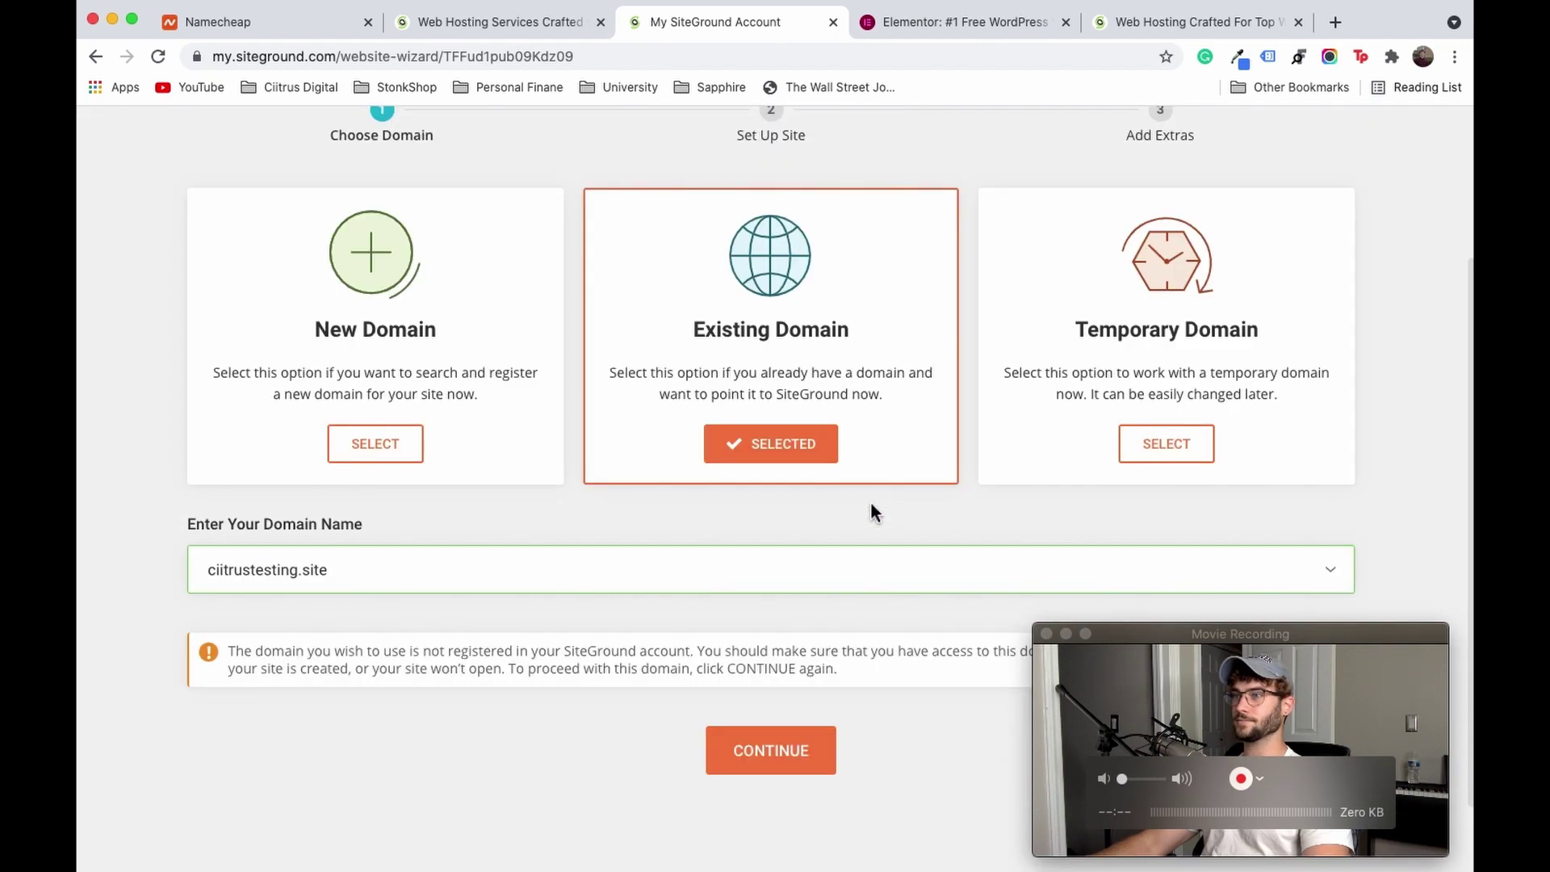
pyautogui.scroll(-2, 584, 633)
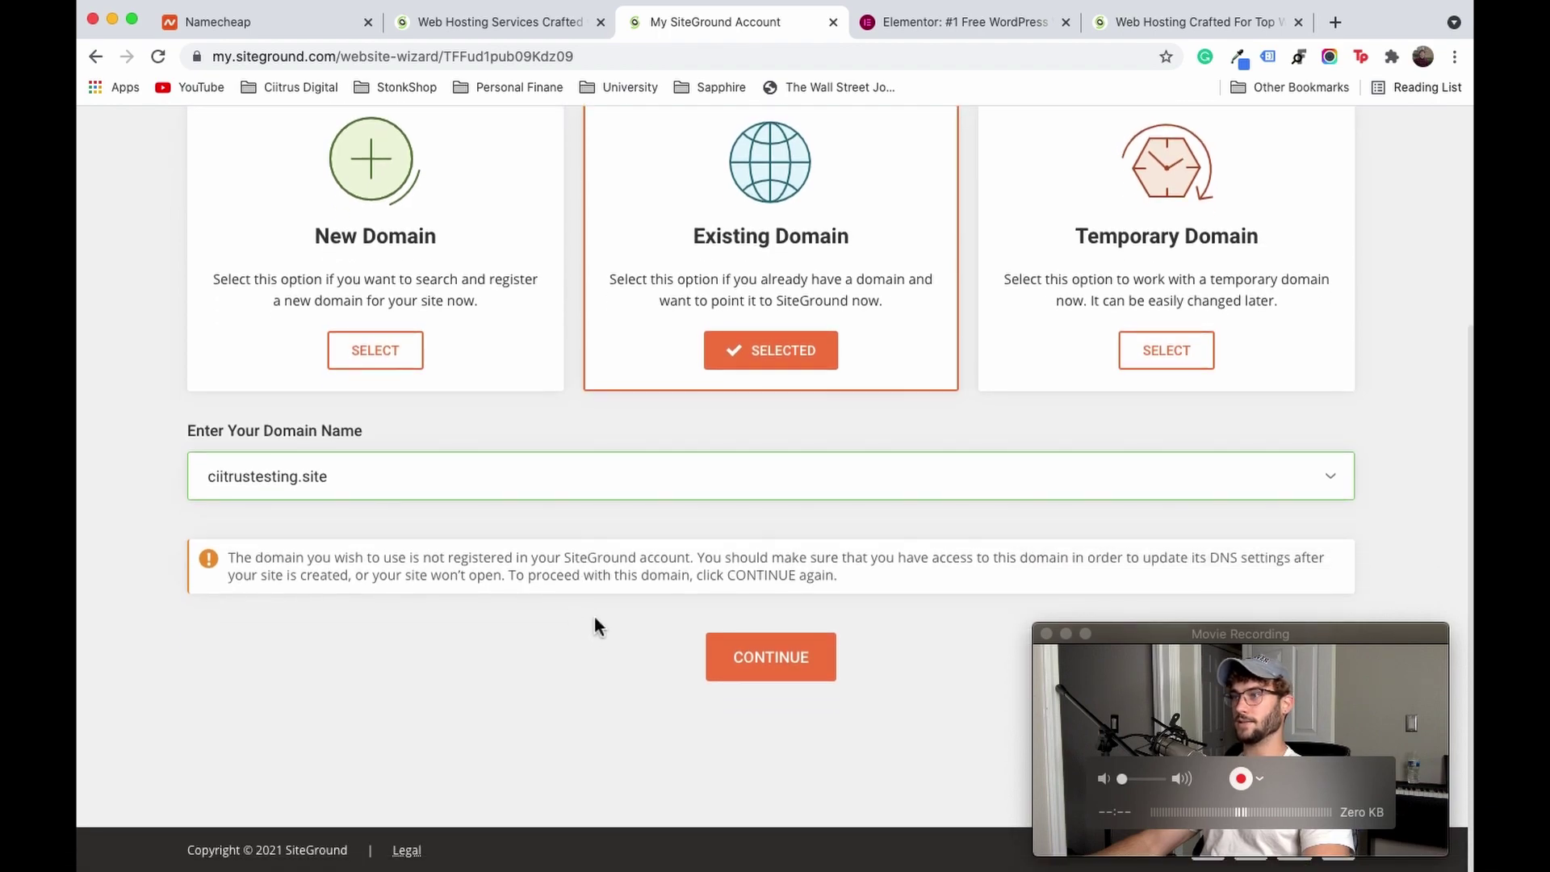
pyautogui.scroll(4, 678, 425)
pyautogui.scroll(-4, 723, 452)
pyautogui.click(762, 657)
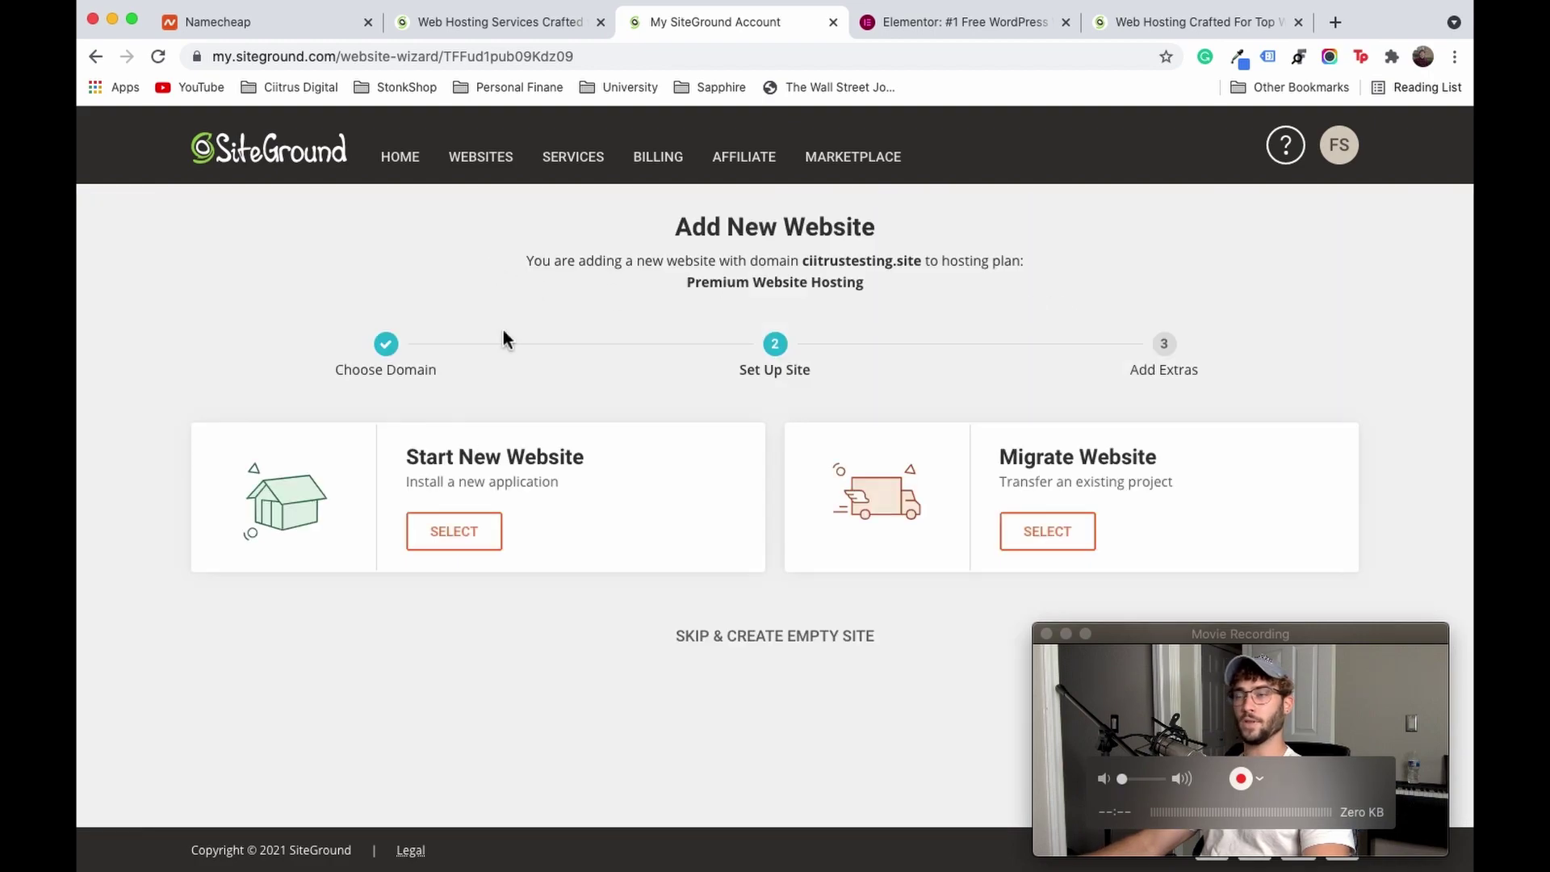
# Step: Set up a new WordPress website with the prefilled login and finish without adding SG Site Scanner
pyautogui.click(461, 536)
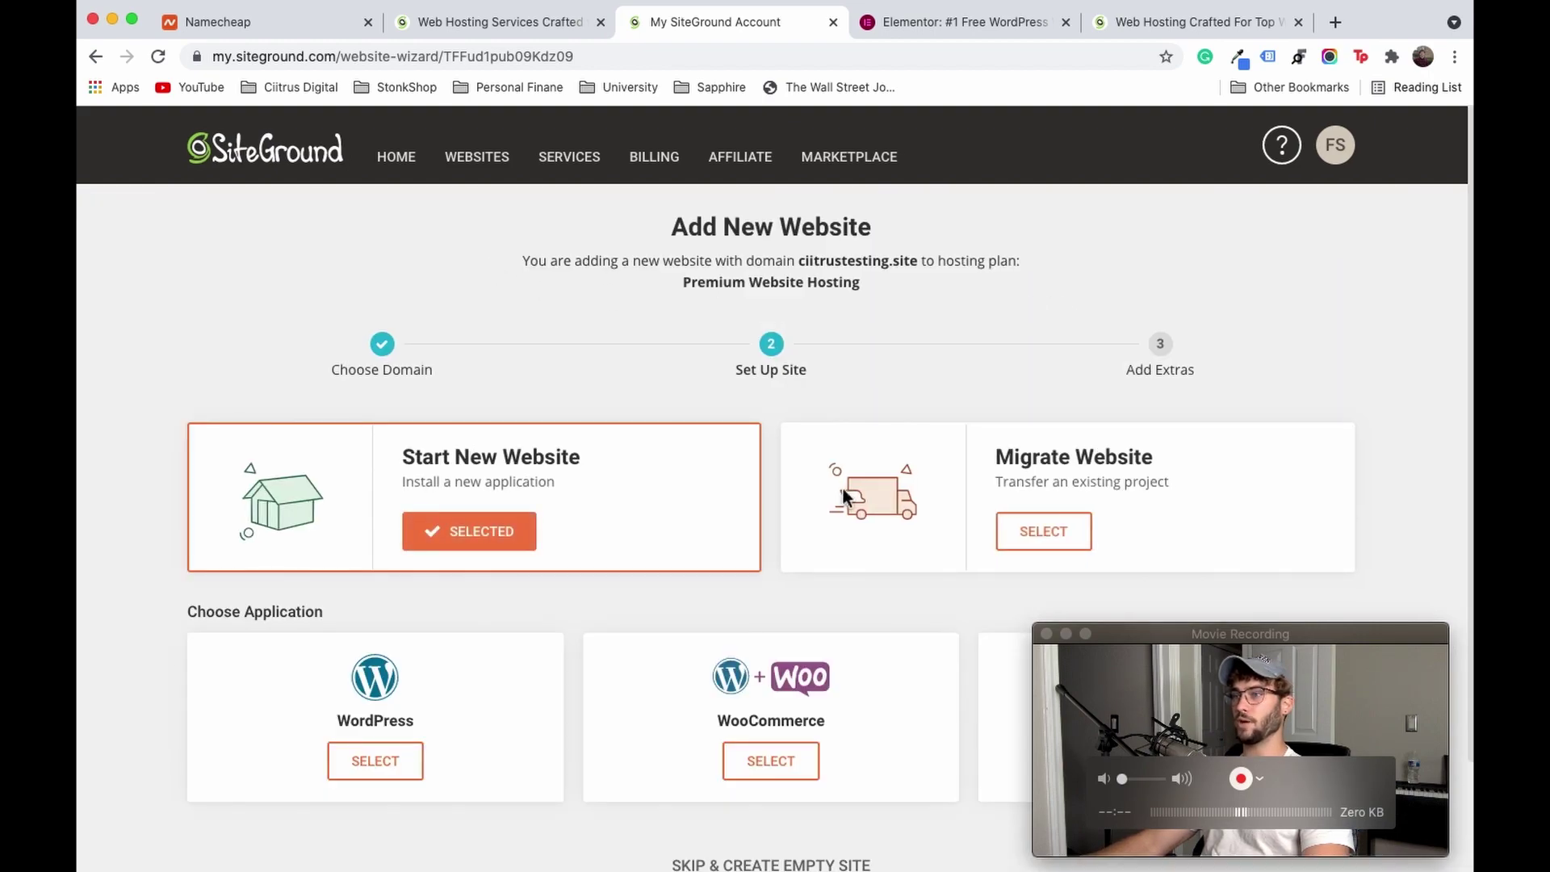
pyautogui.scroll(-3, 843, 489)
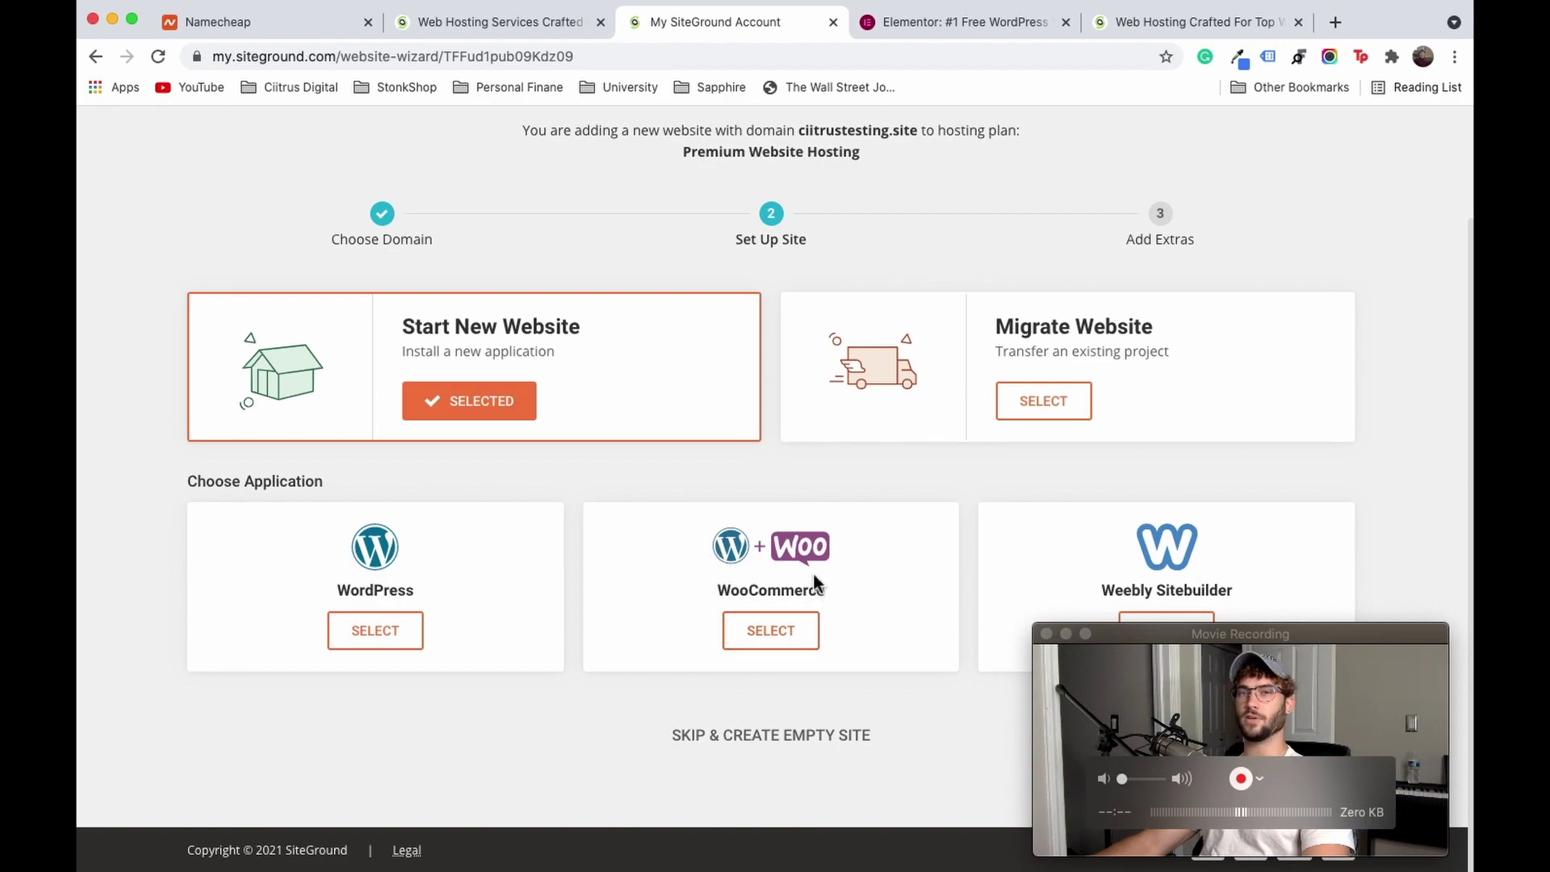
pyautogui.click(355, 630)
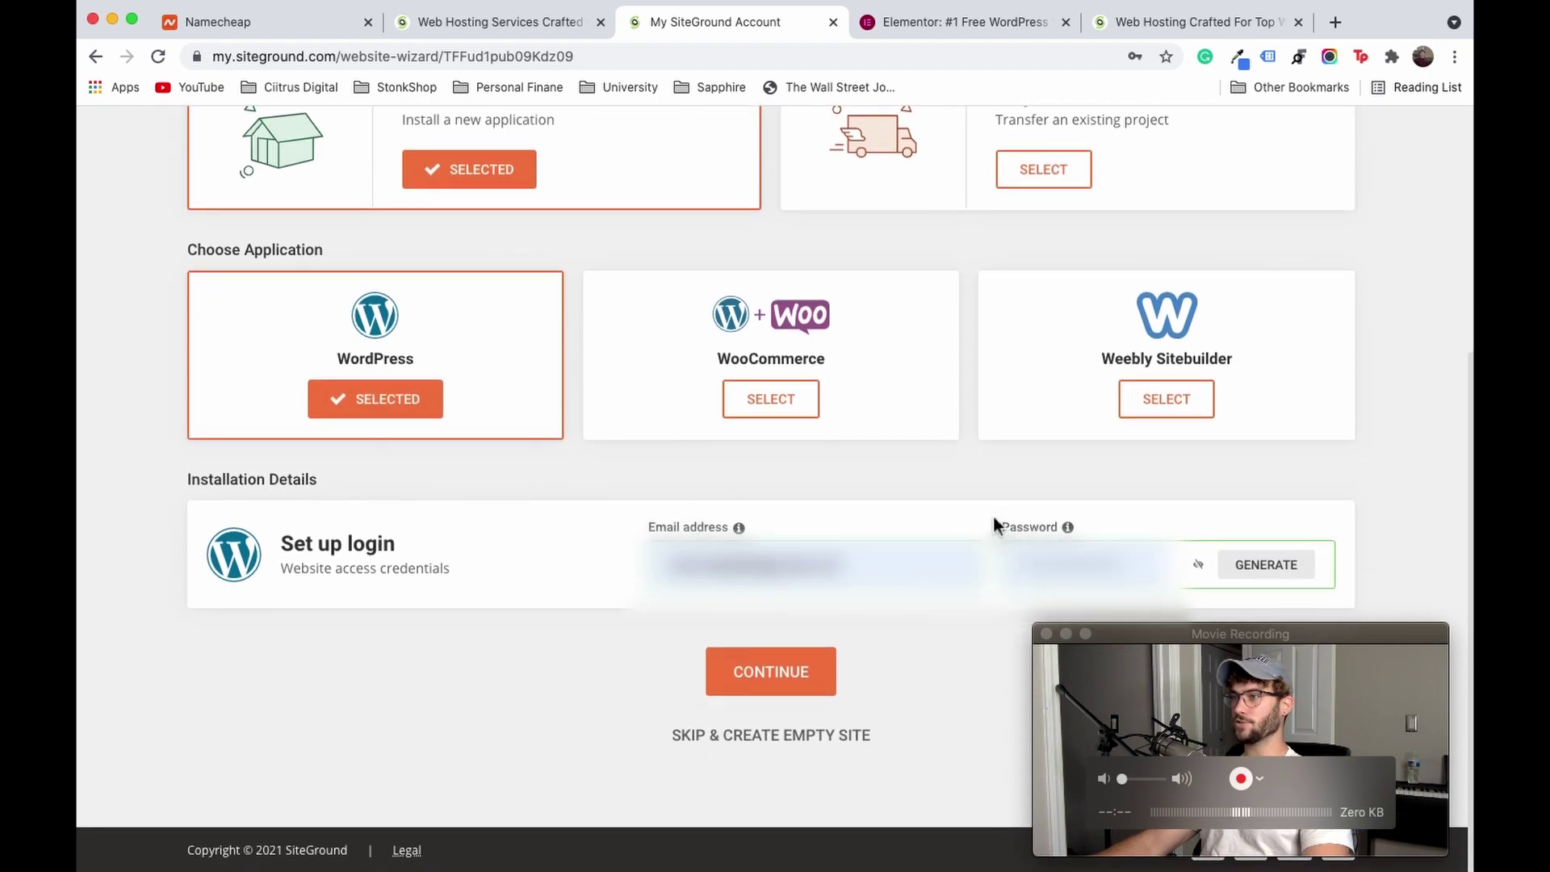
pyautogui.click(807, 678)
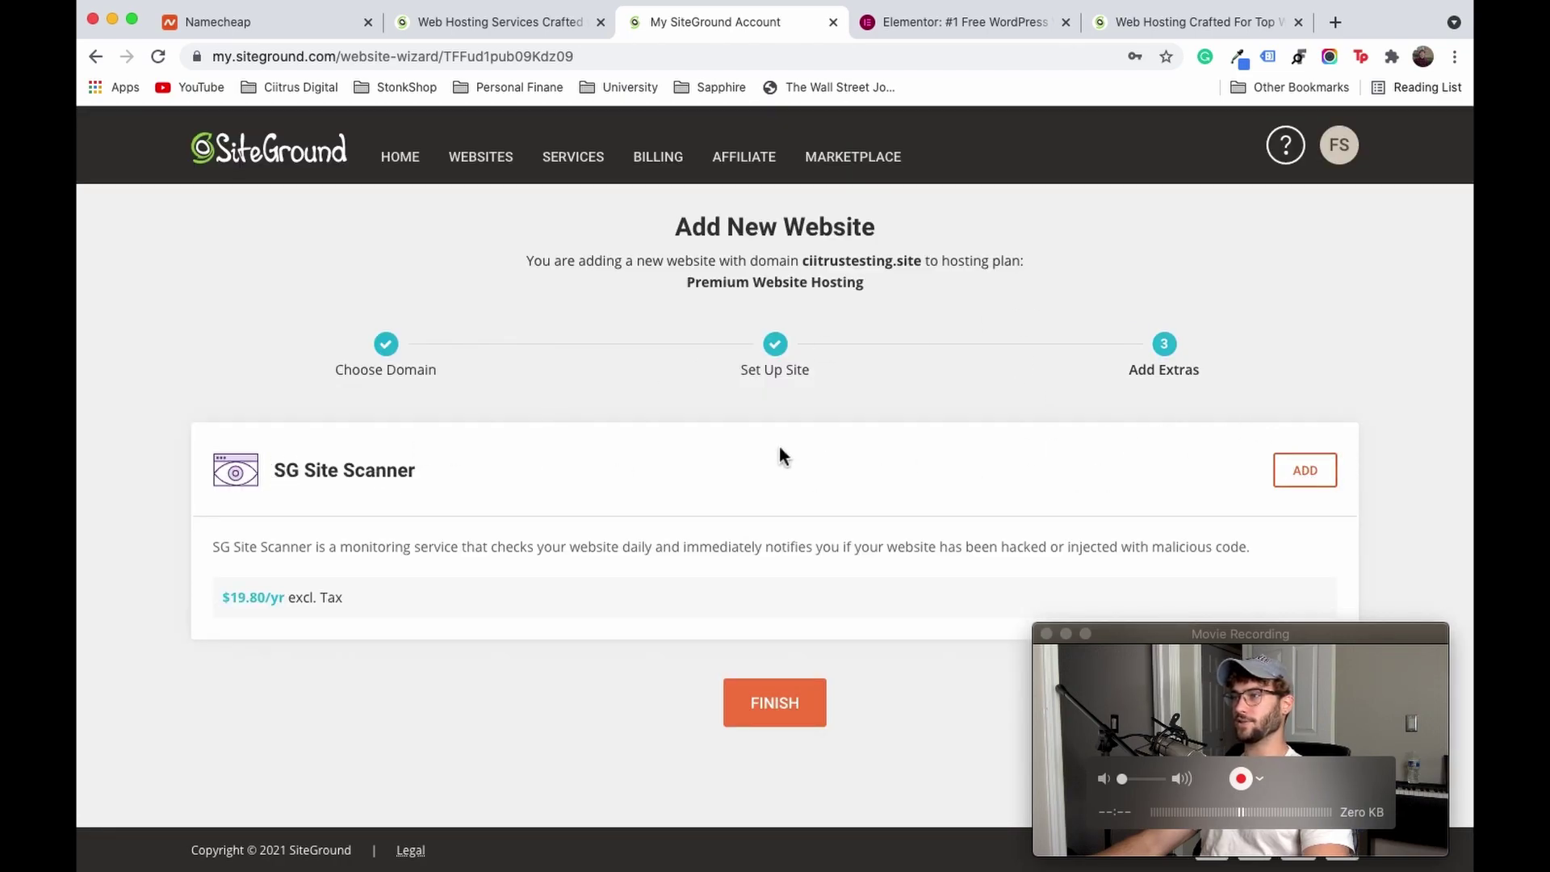
pyautogui.click(746, 684)
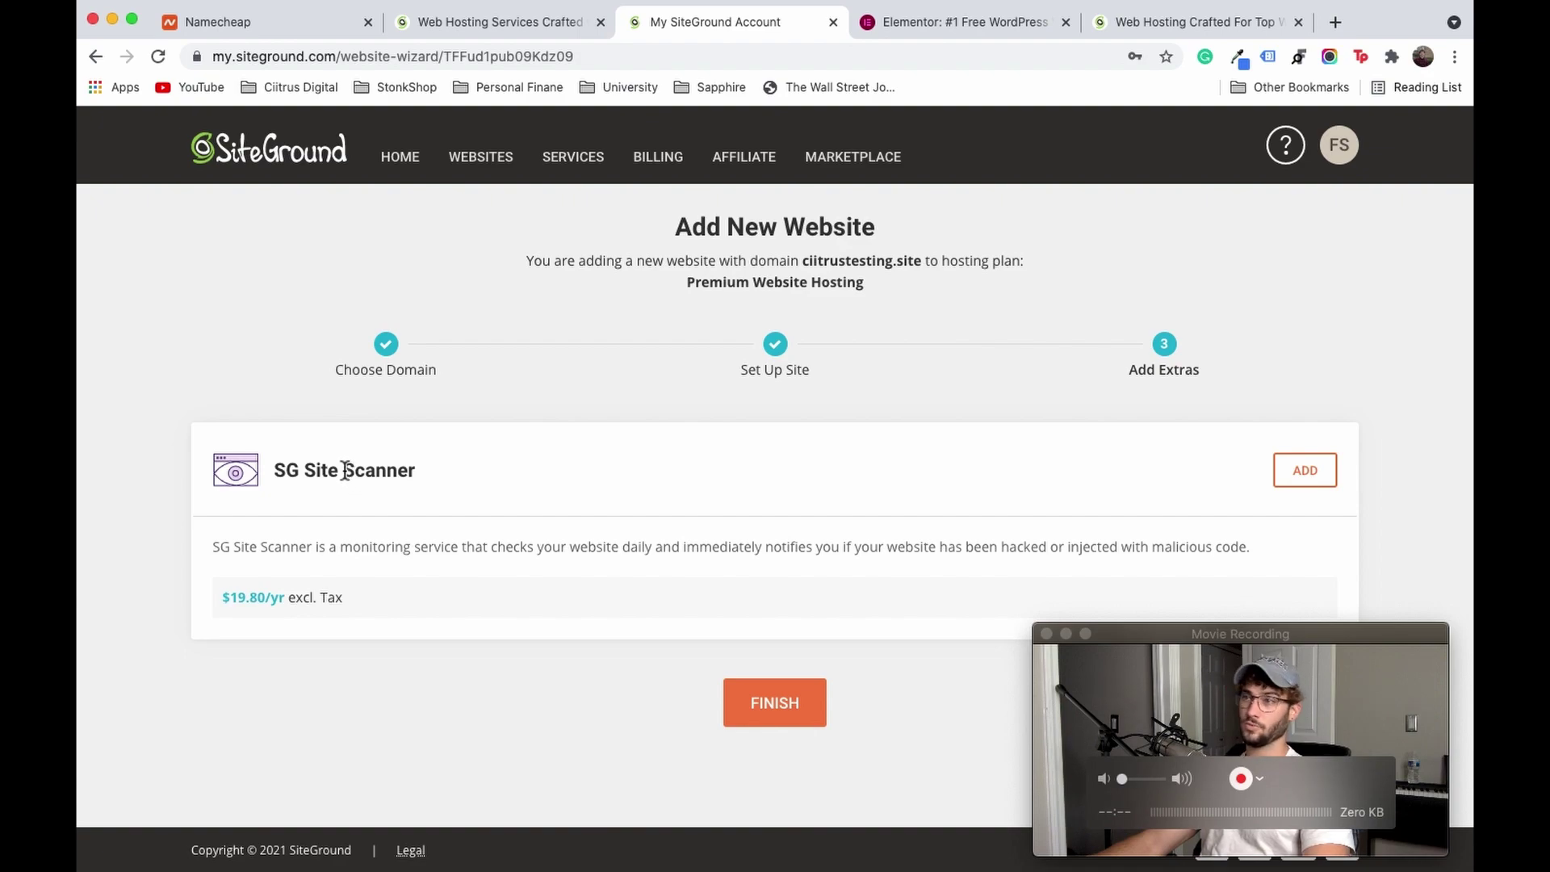
pyautogui.click(774, 708)
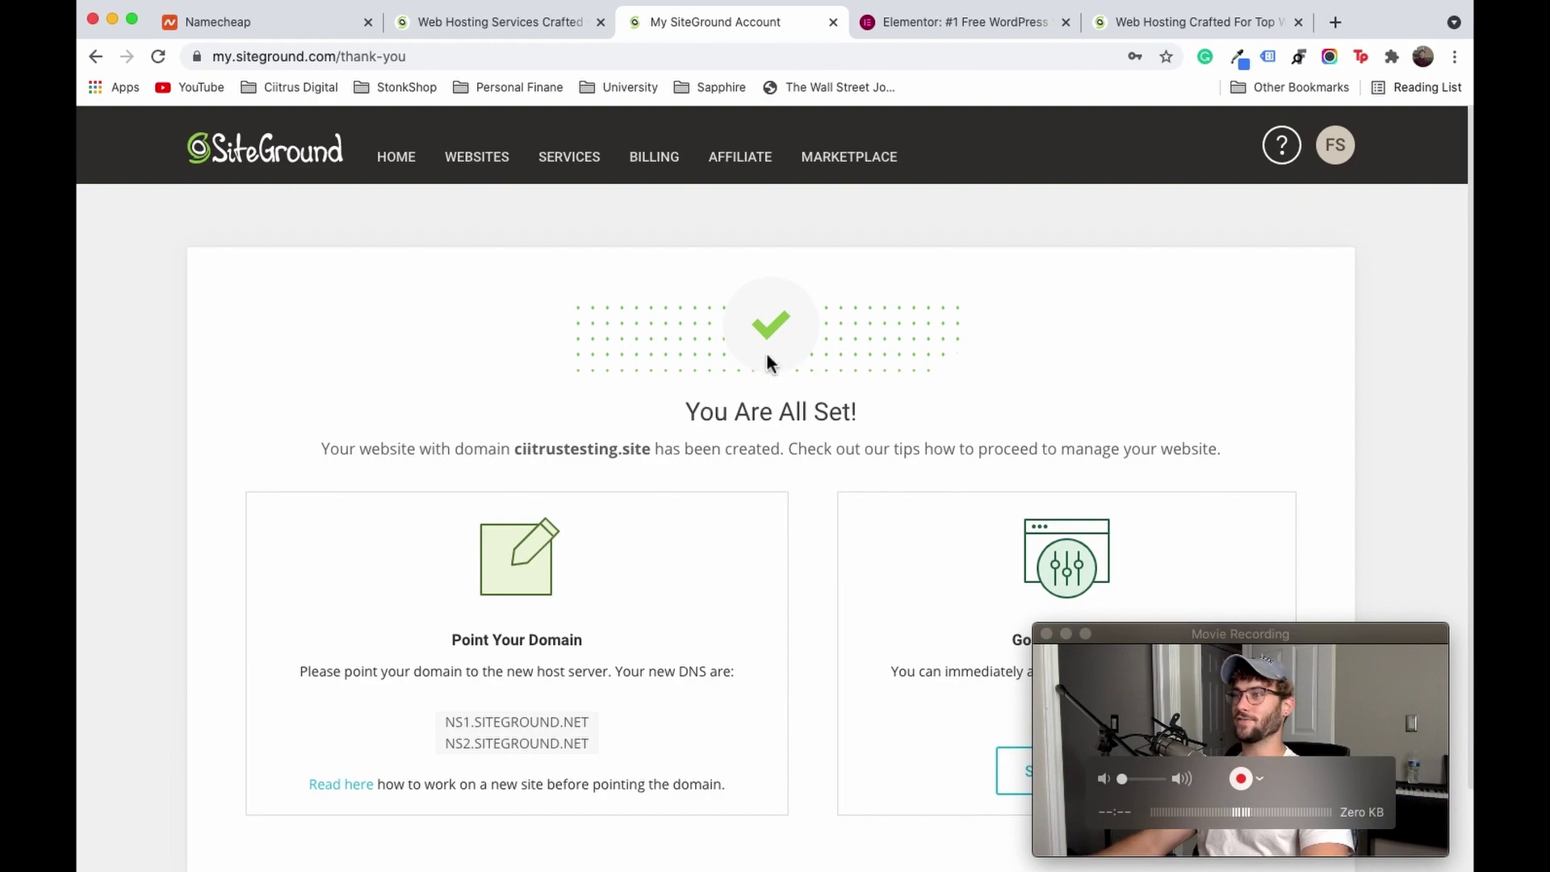
# Step: Examine the nameservers SiteGround gives for pointing the domain, highlighting the first one
pyautogui.scroll(-3, 667, 319)
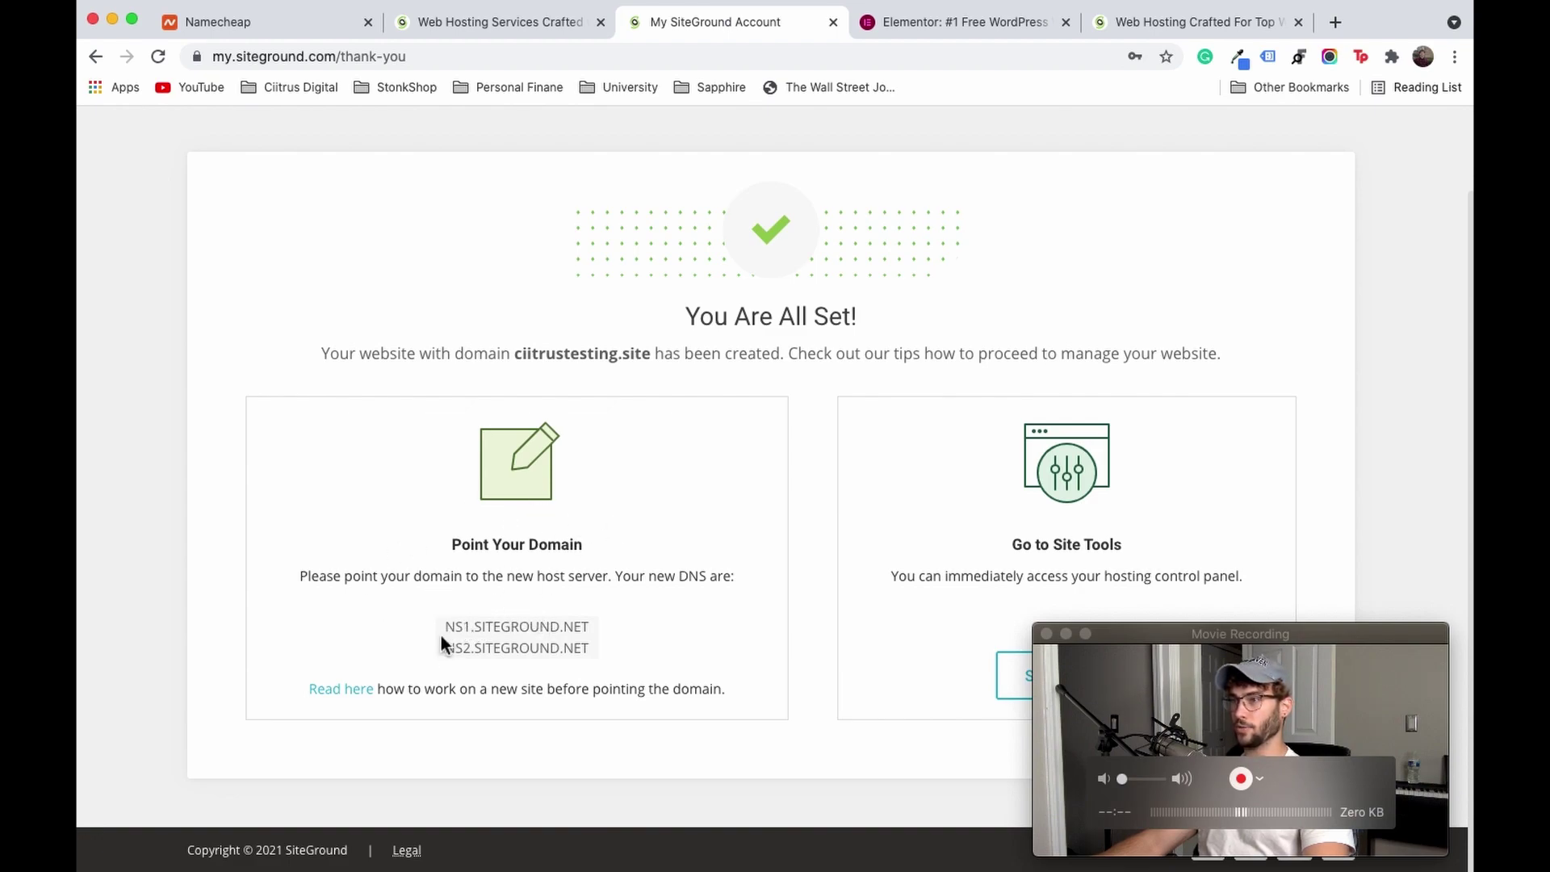
pyautogui.moveTo(448, 629); pyautogui.dragTo(597, 642)
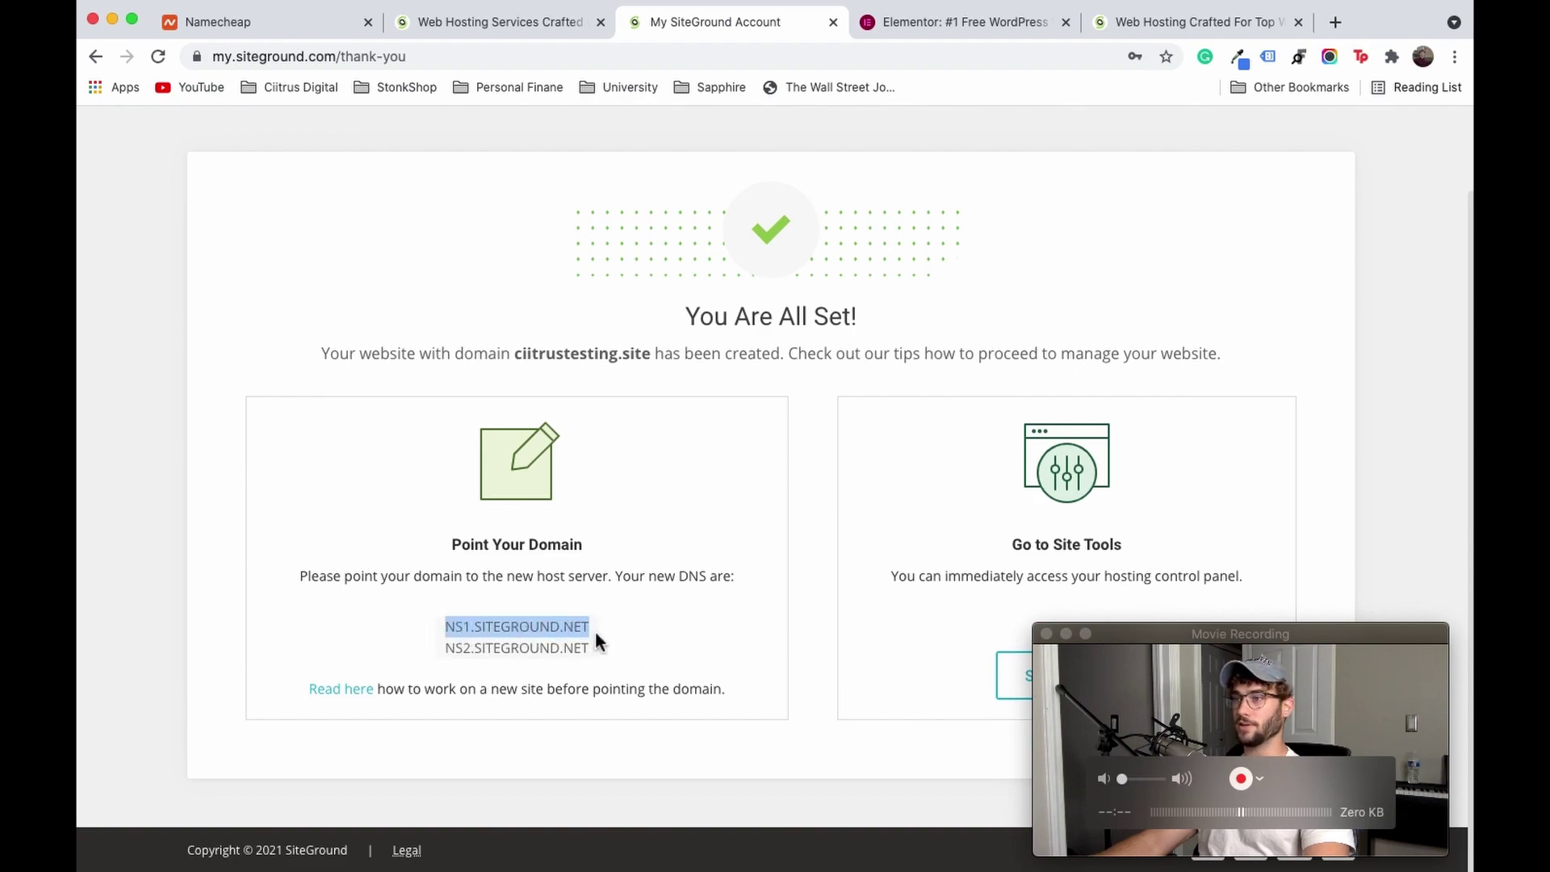
pyautogui.click(595, 626)
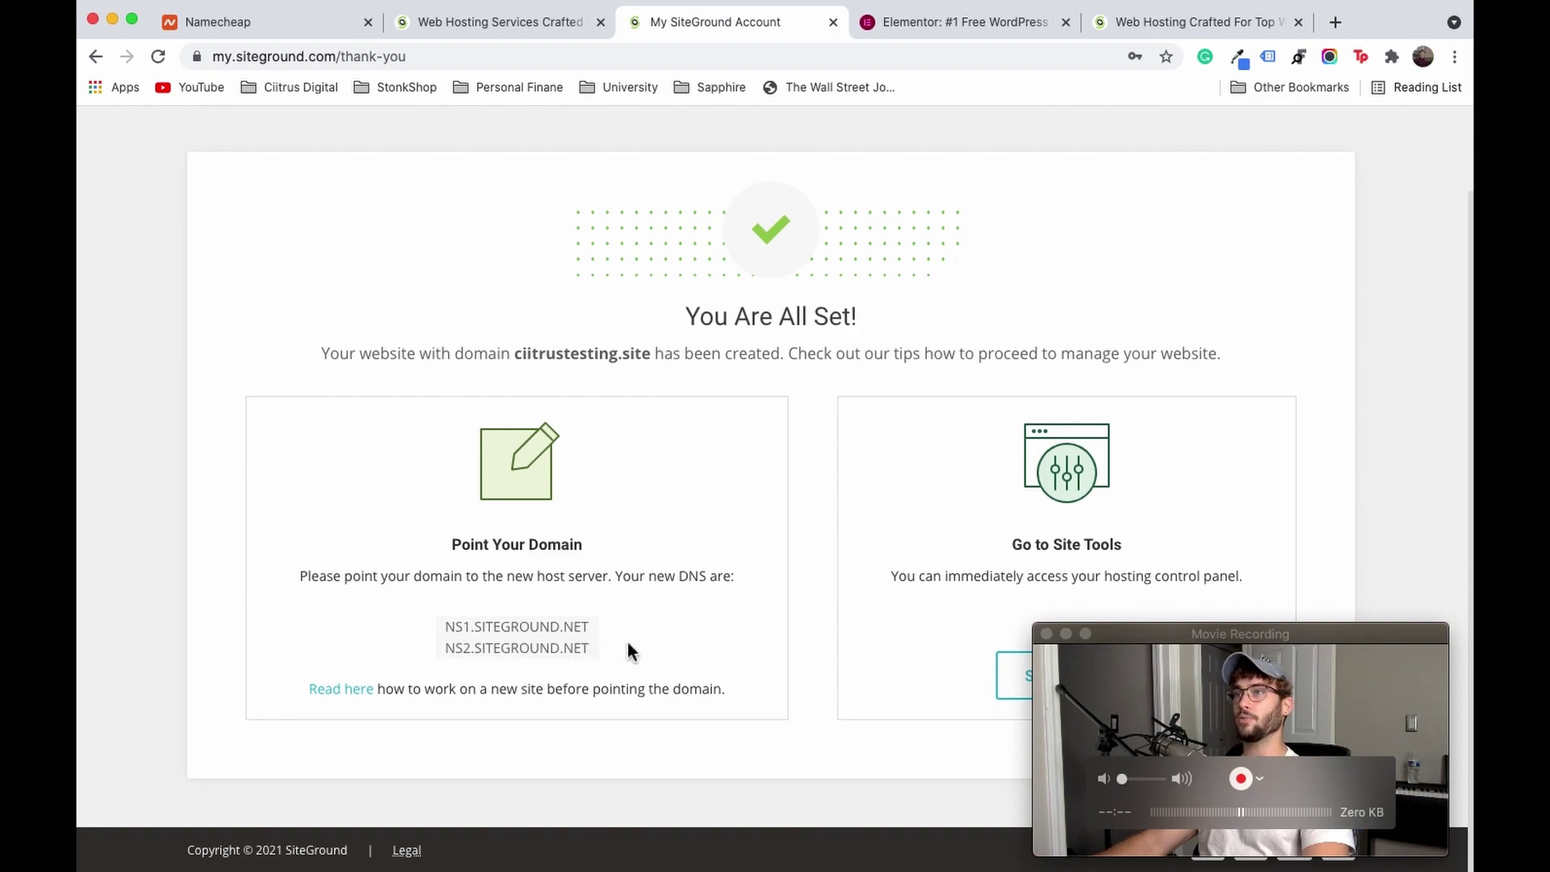
# Step: Switch to Namecheap and open the management page of ciitrustesting.site from the account dashboard
pyautogui.click(290, 27)
pyautogui.moveTo(295, 119)
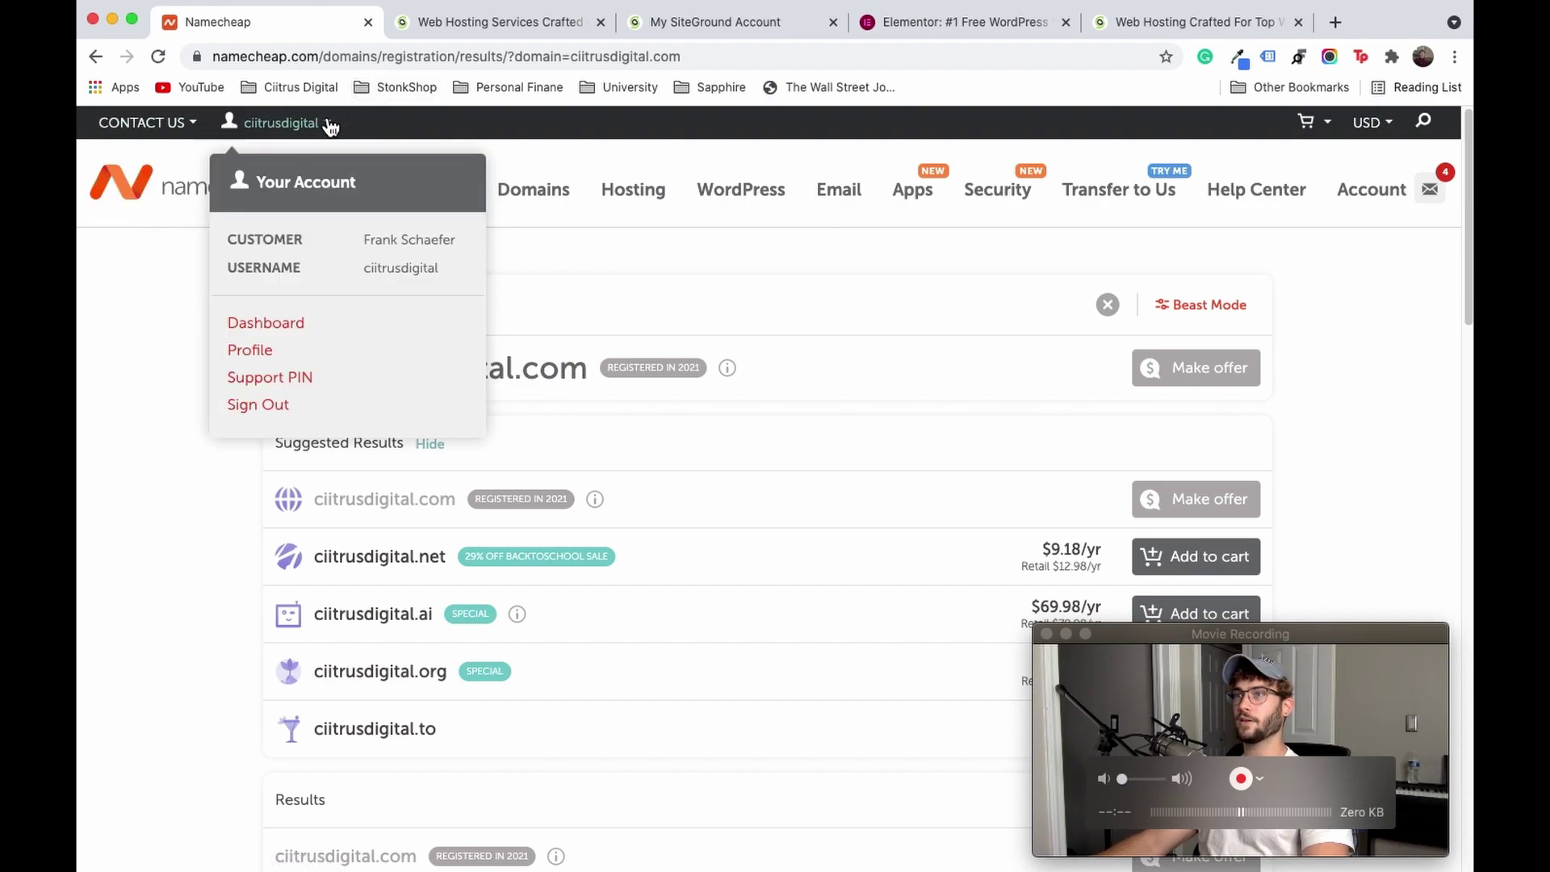
pyautogui.click(279, 325)
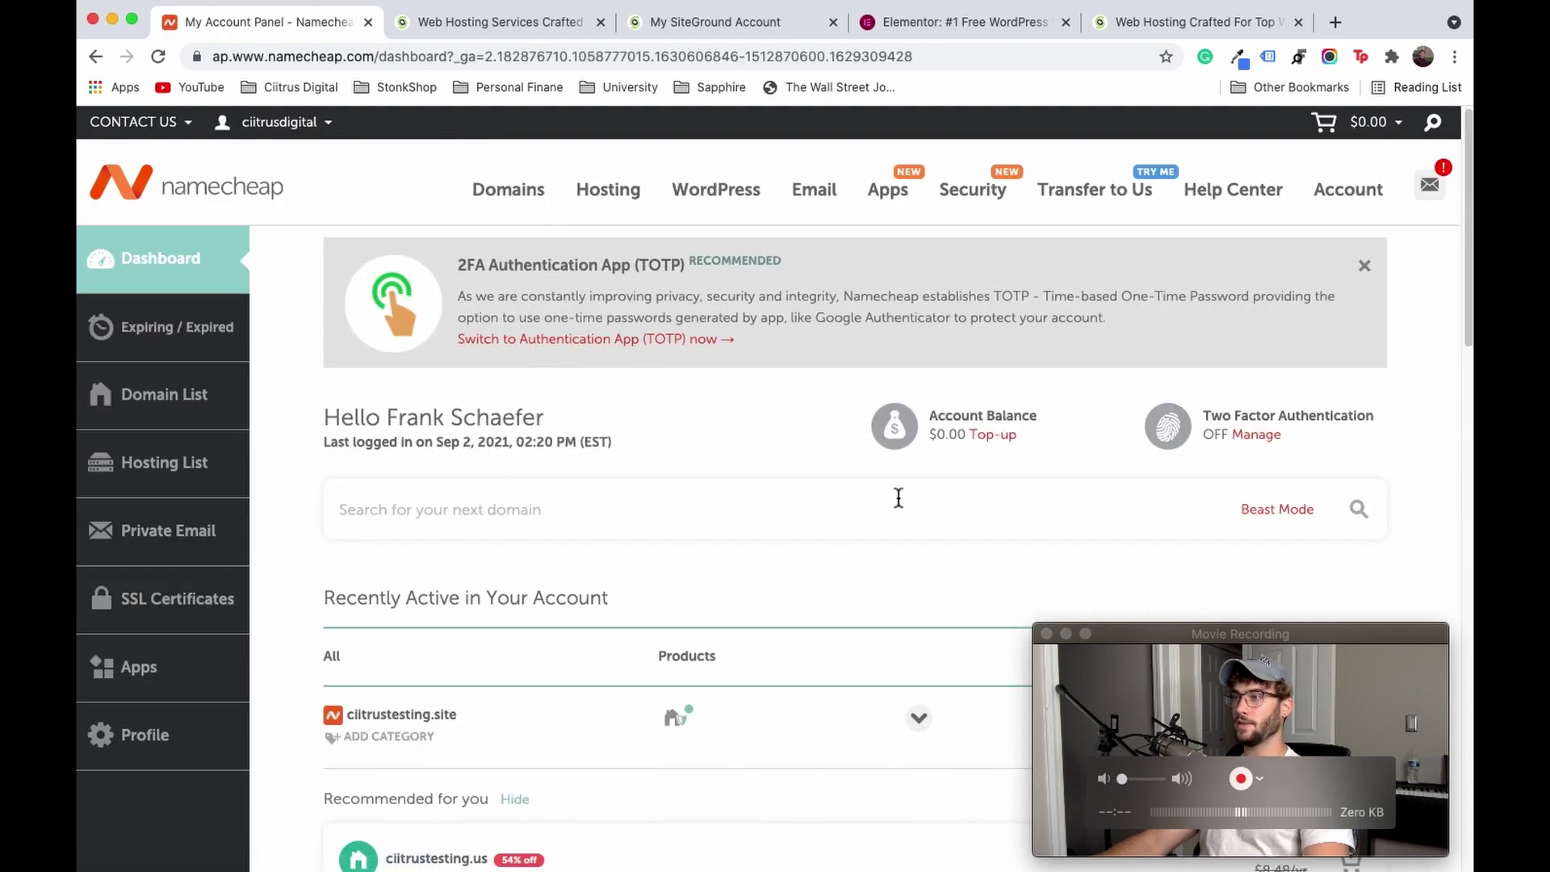
pyautogui.scroll(-1, 898, 497)
pyautogui.scroll(-3, 404, 711)
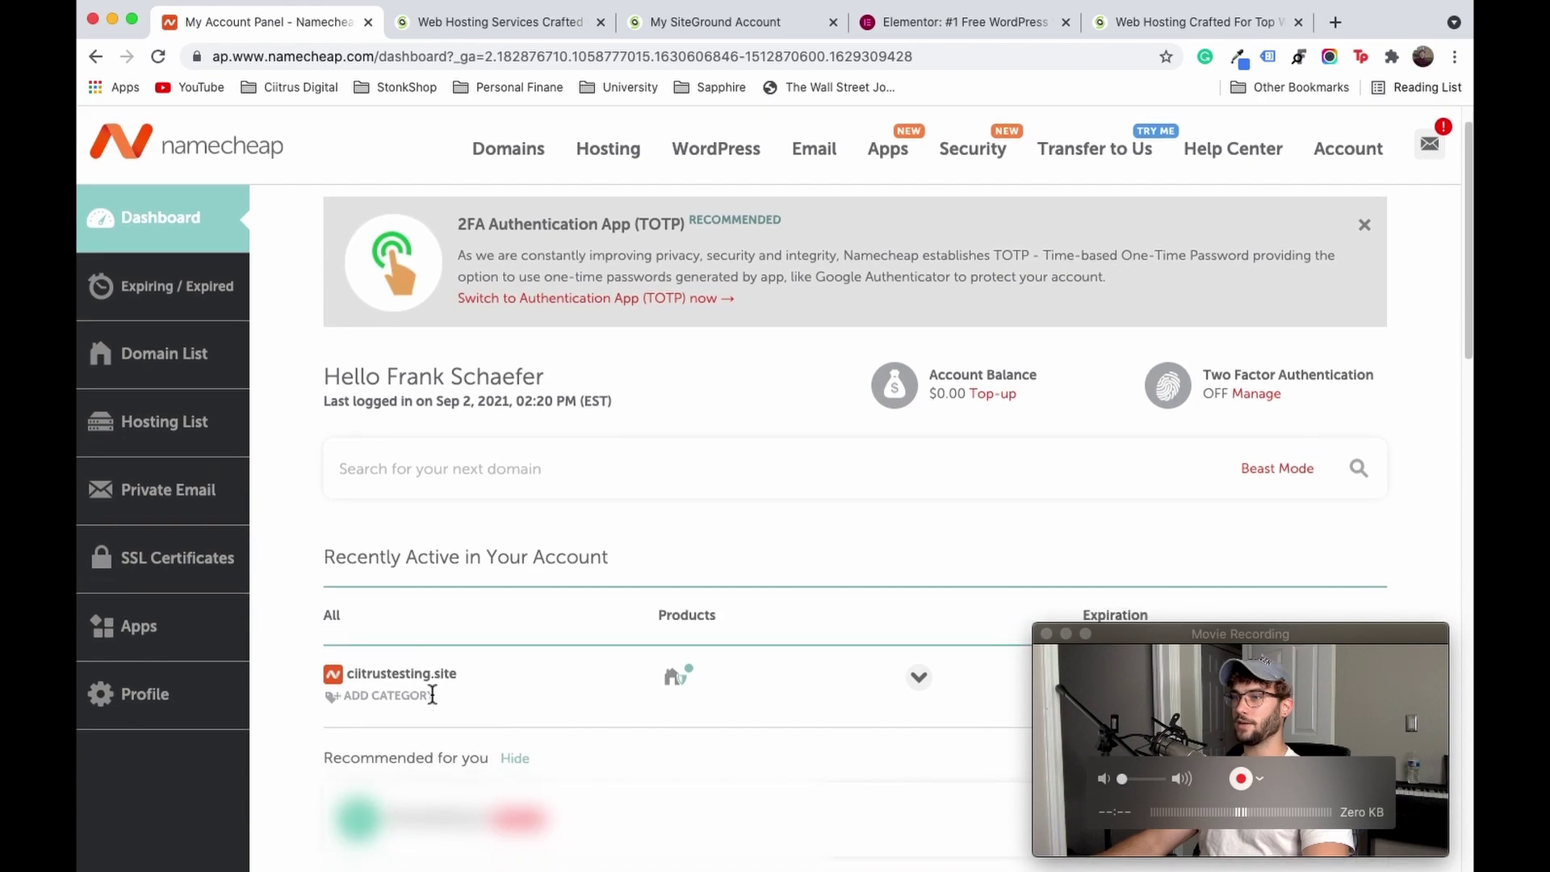
pyautogui.click(1347, 573)
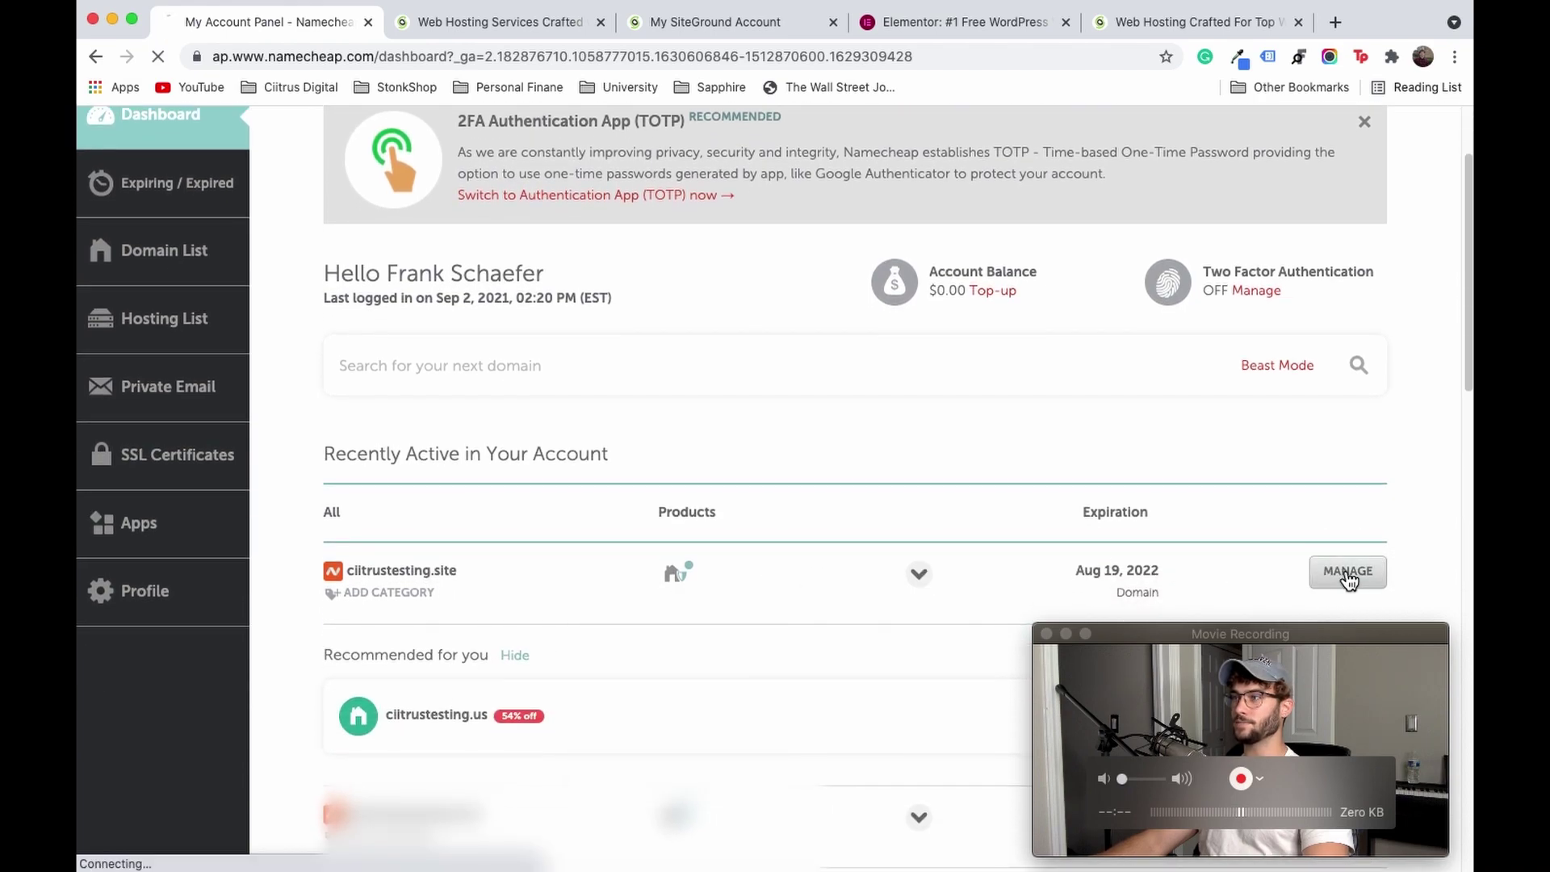
# Step: Set the nameservers type of ciitrustesting.site to Custom DNS
pyautogui.scroll(-1, 799, 432)
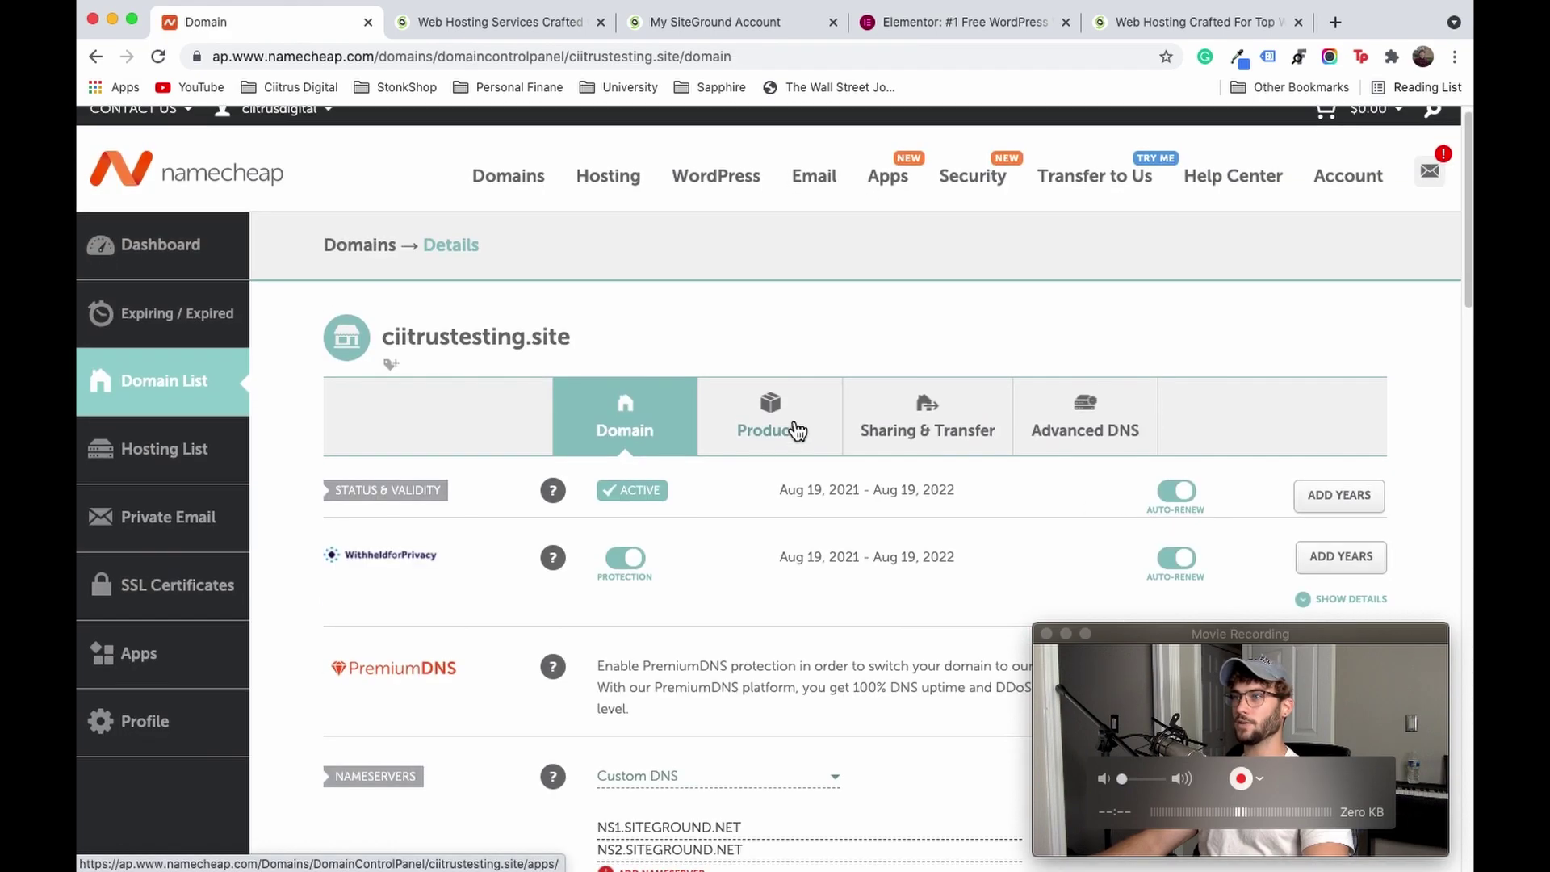
pyautogui.scroll(-6, 767, 414)
pyautogui.scroll(2, 759, 407)
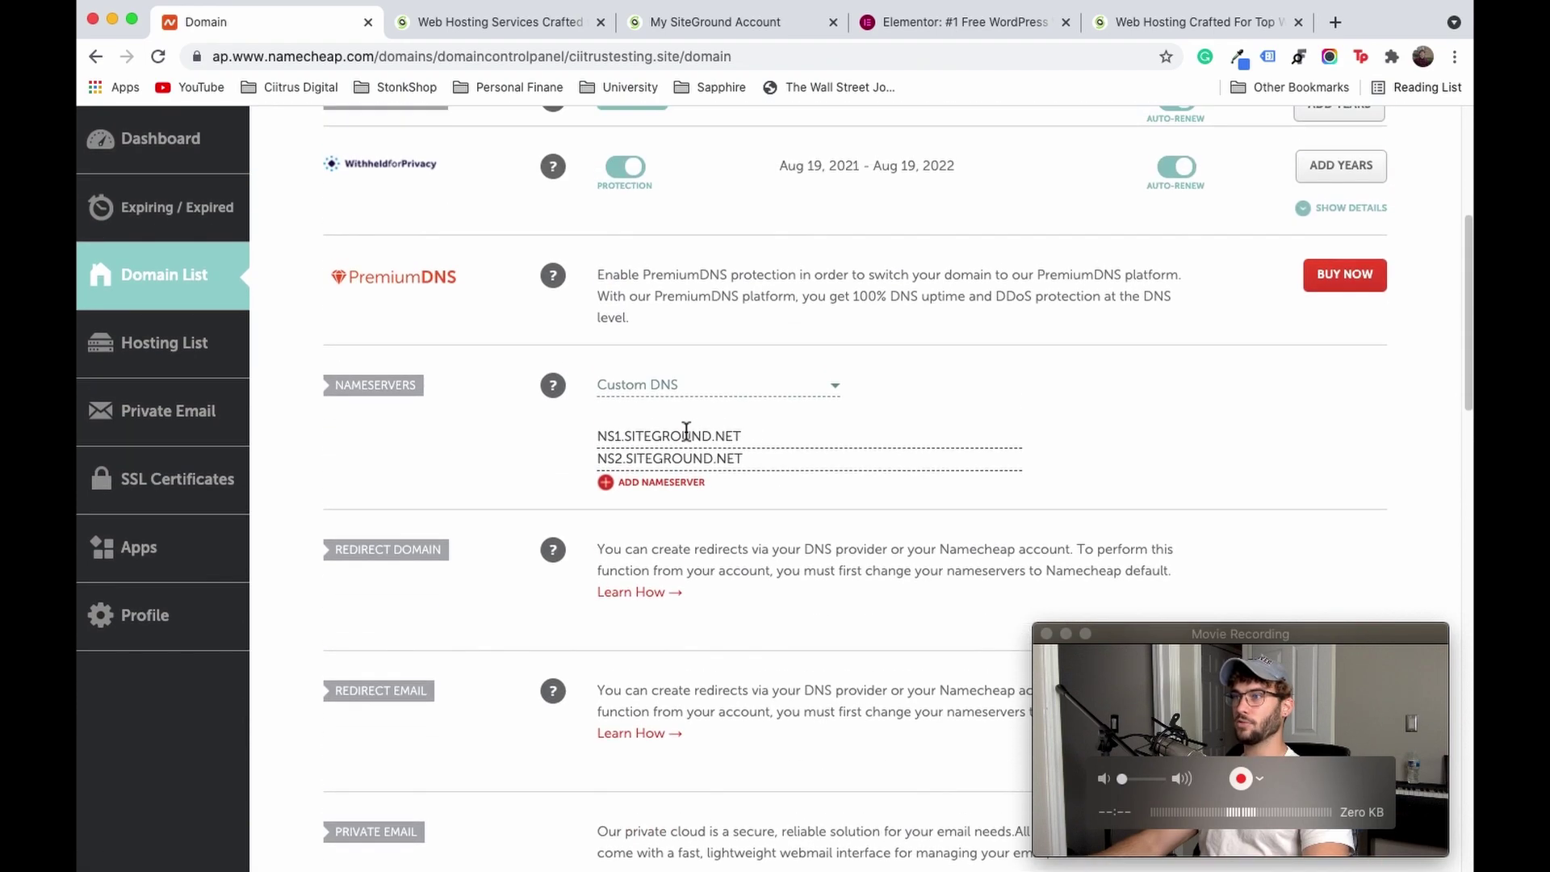
pyautogui.click(836, 388)
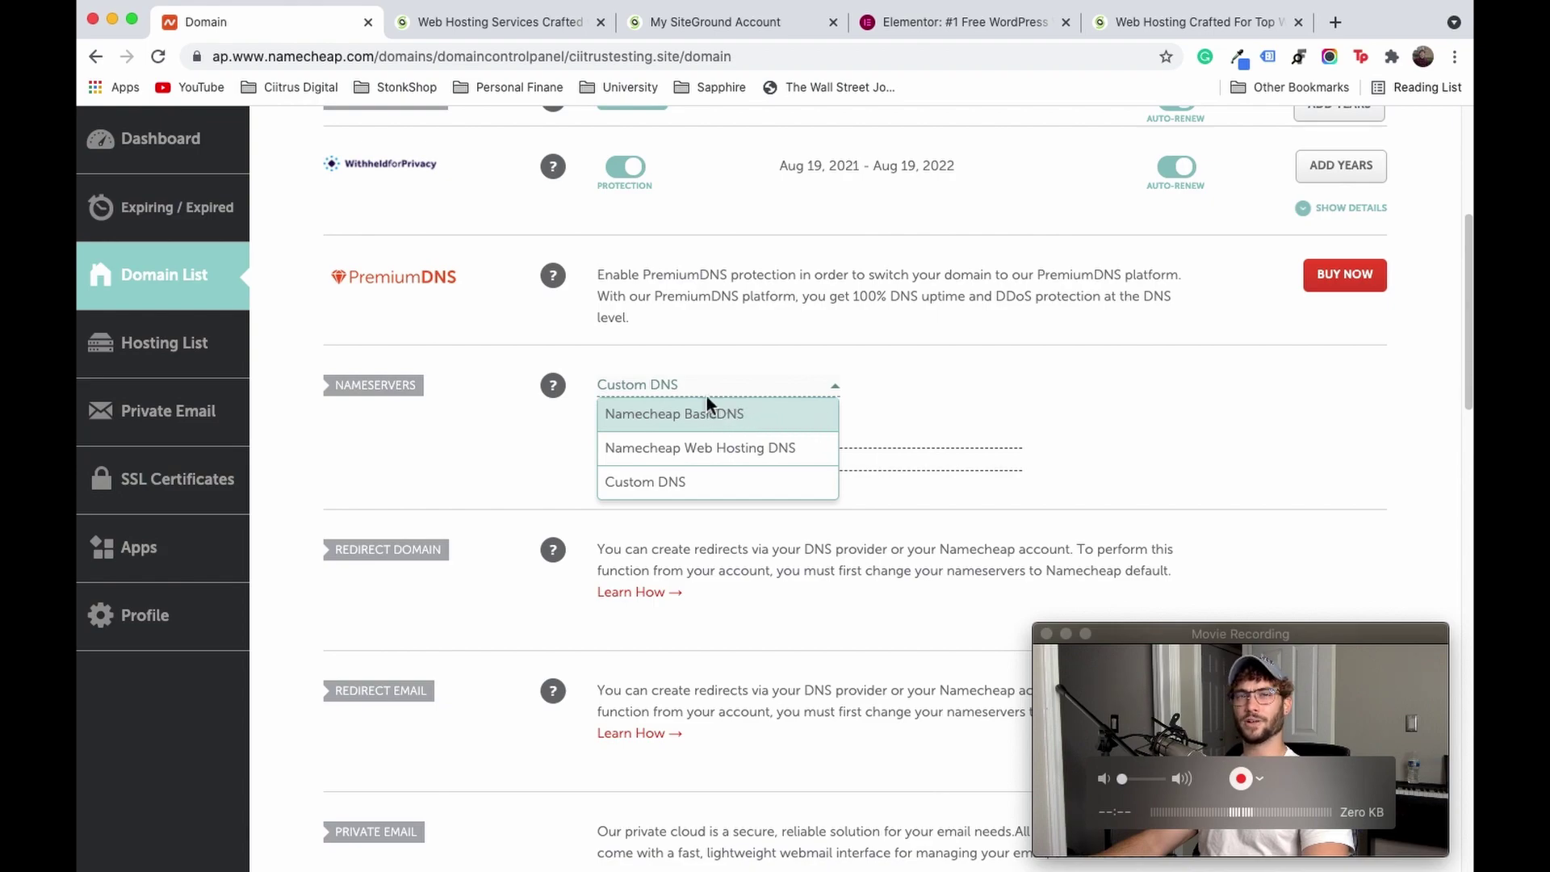
pyautogui.click(888, 387)
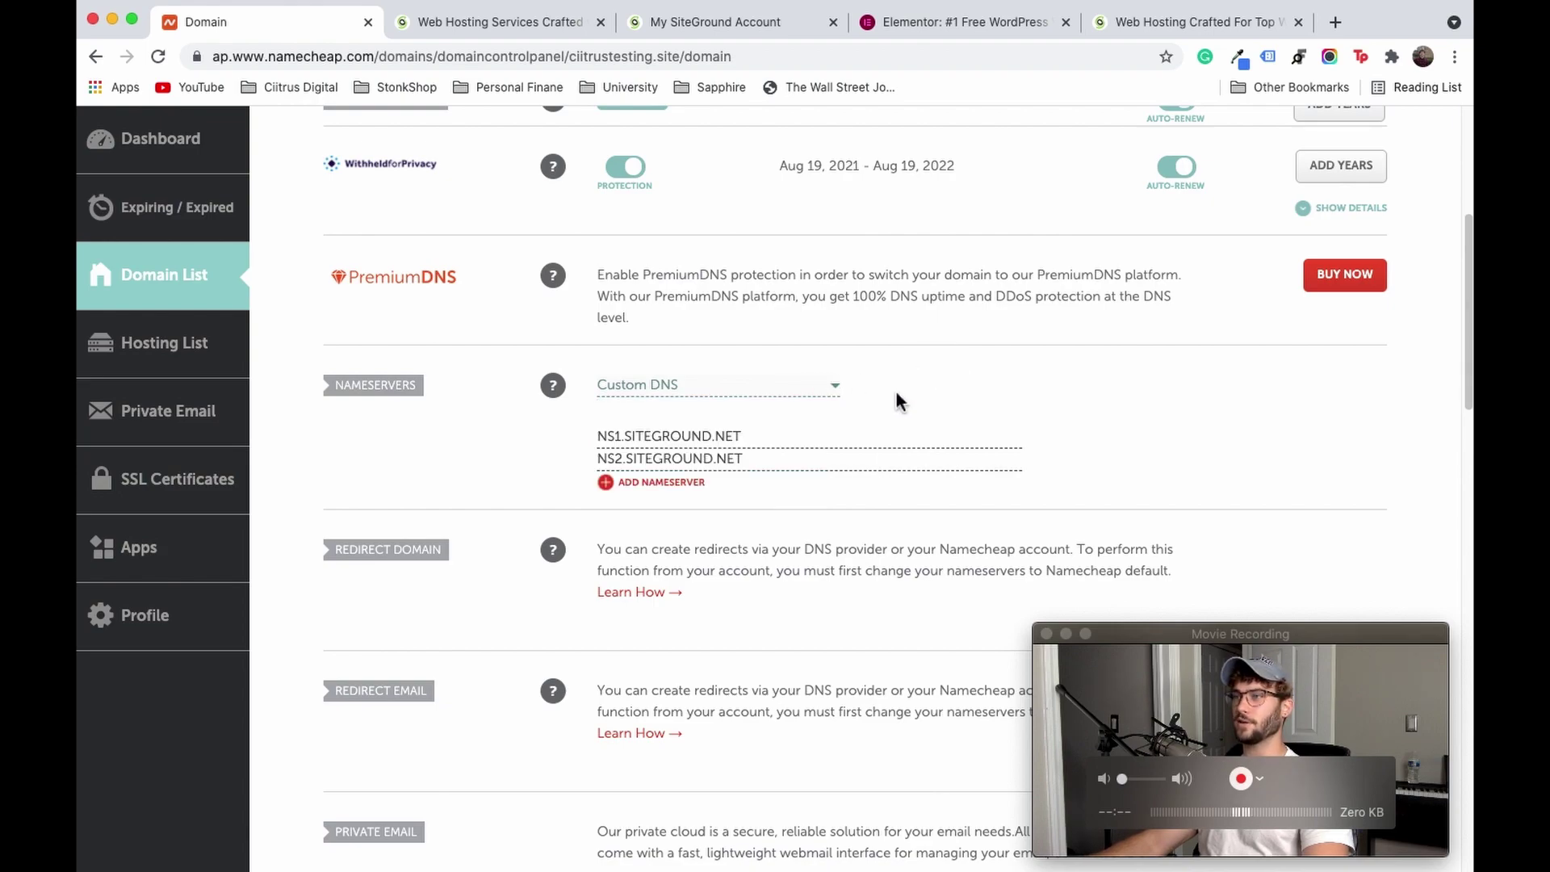
pyautogui.click(837, 392)
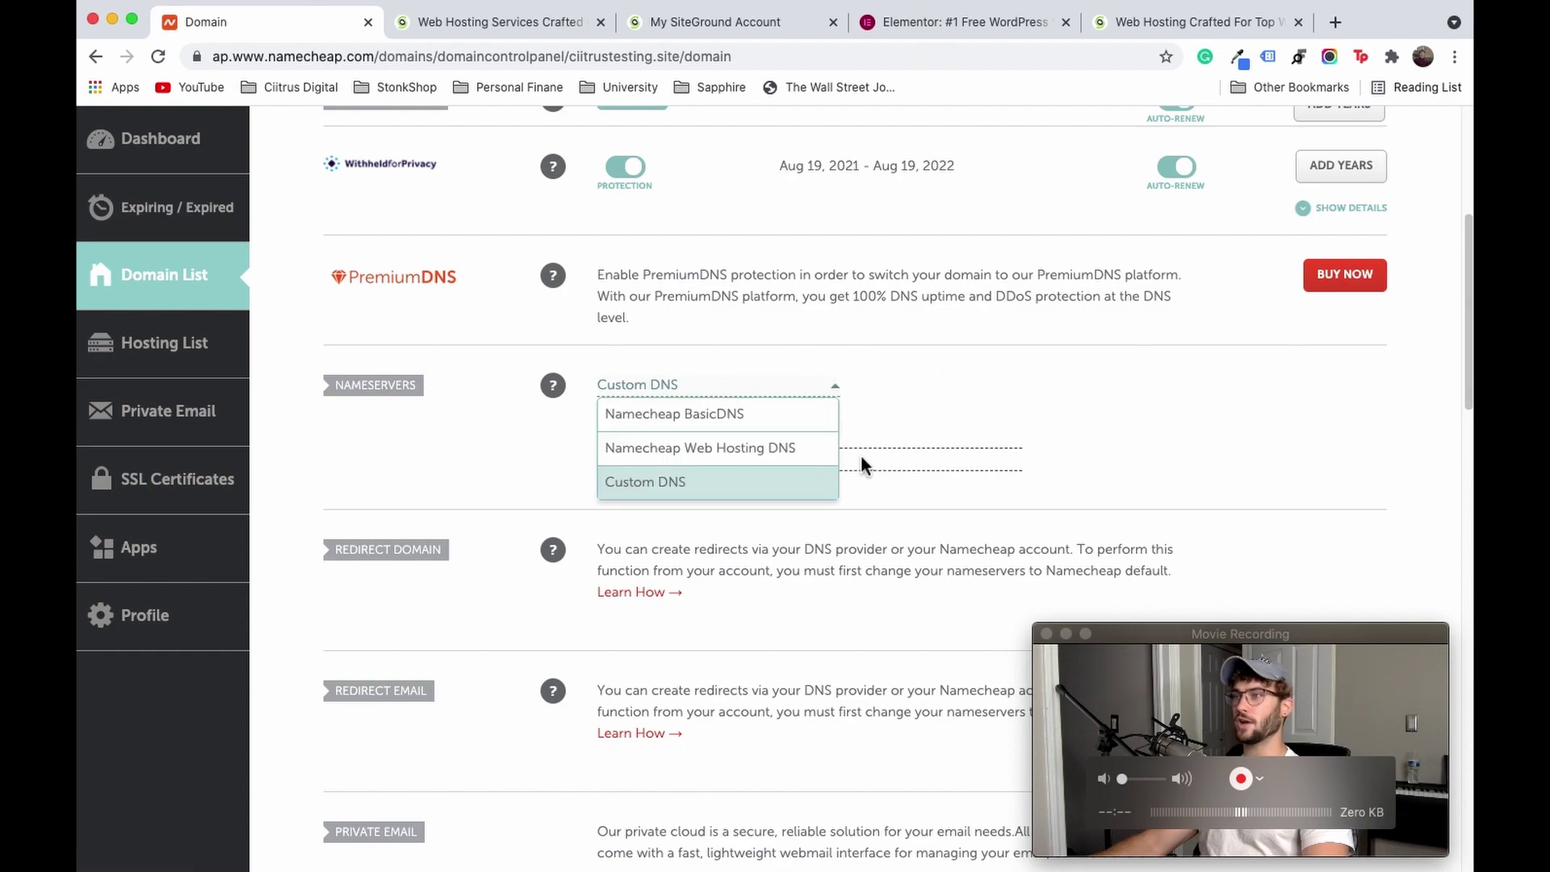
pyautogui.click(667, 491)
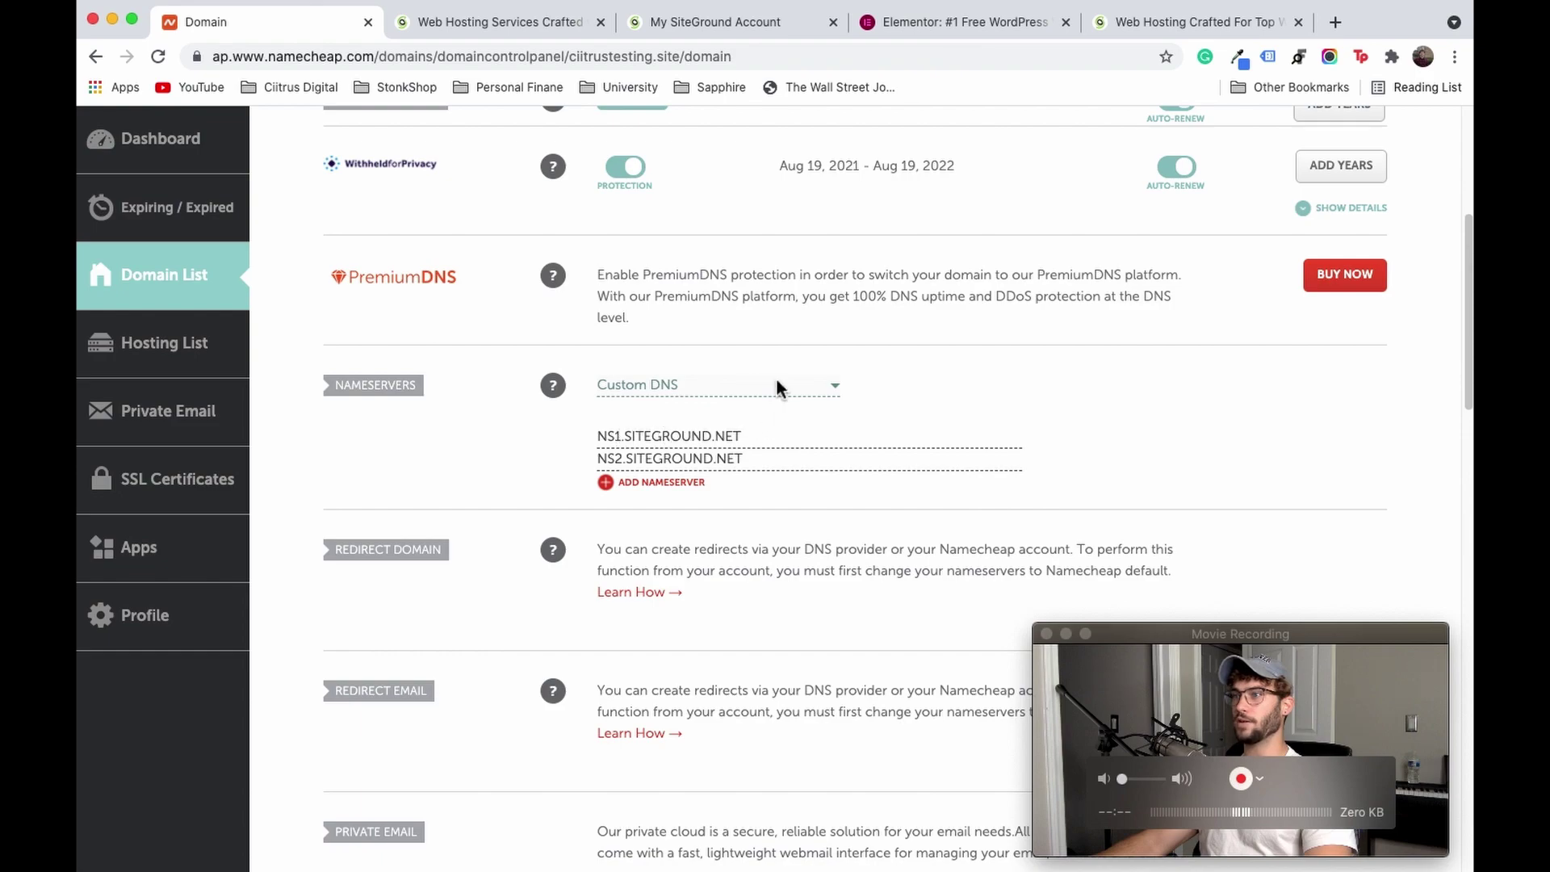
# Step: Compare the nameservers on SiteGround's confirmation page with the Custom DNS entries of ciitrustesting.site on Namecheap
pyautogui.click(501, 24)
pyautogui.hotkey('ctrl', 'Tab')
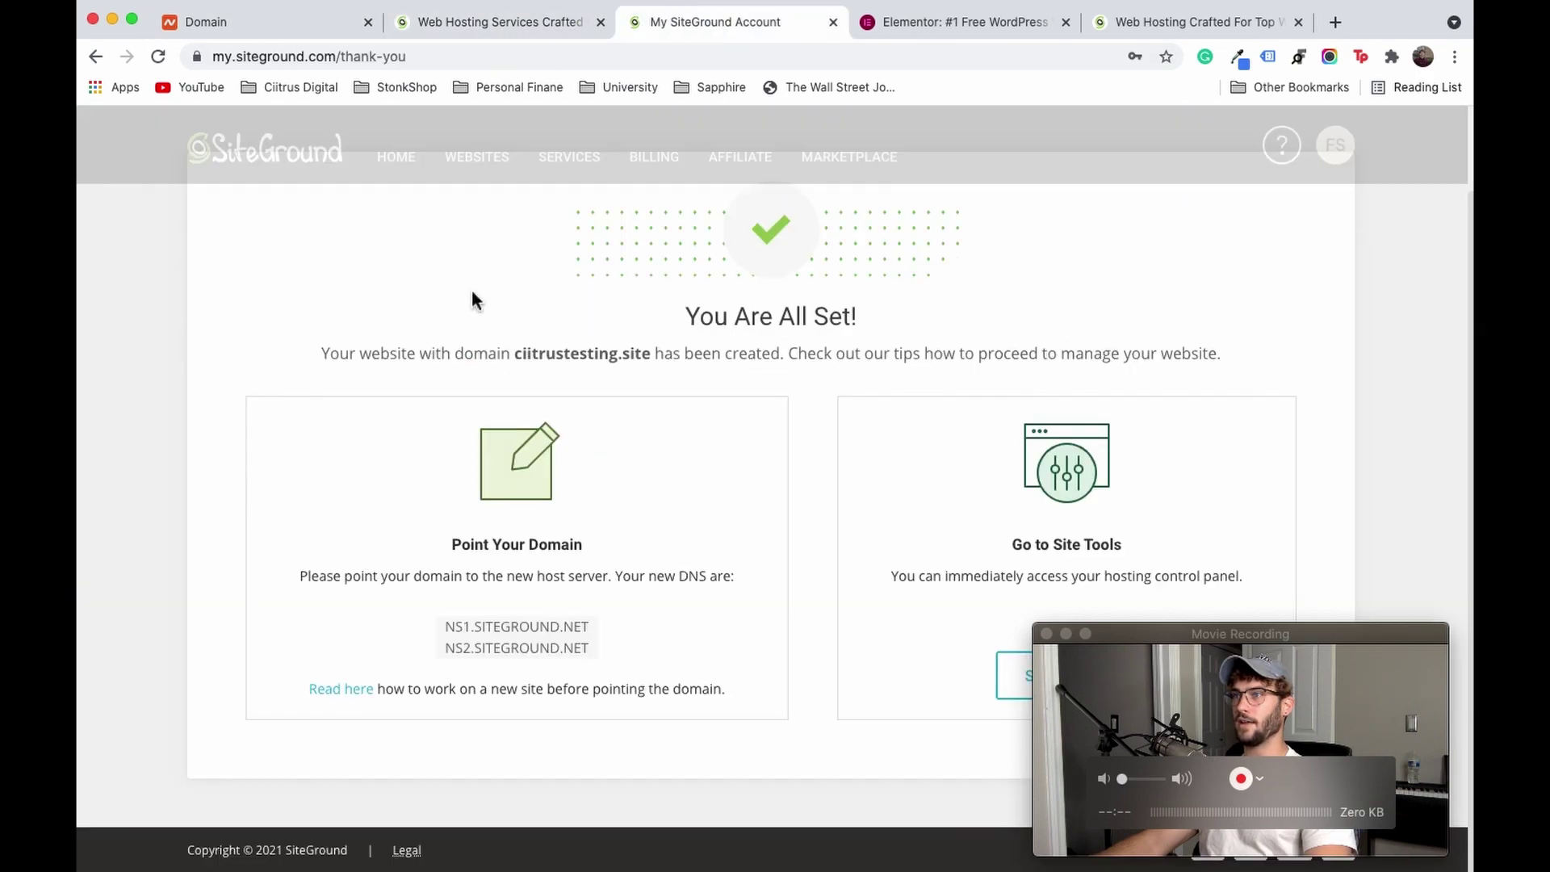
pyautogui.moveTo(445, 653); pyautogui.dragTo(598, 643)
pyautogui.click(598, 643)
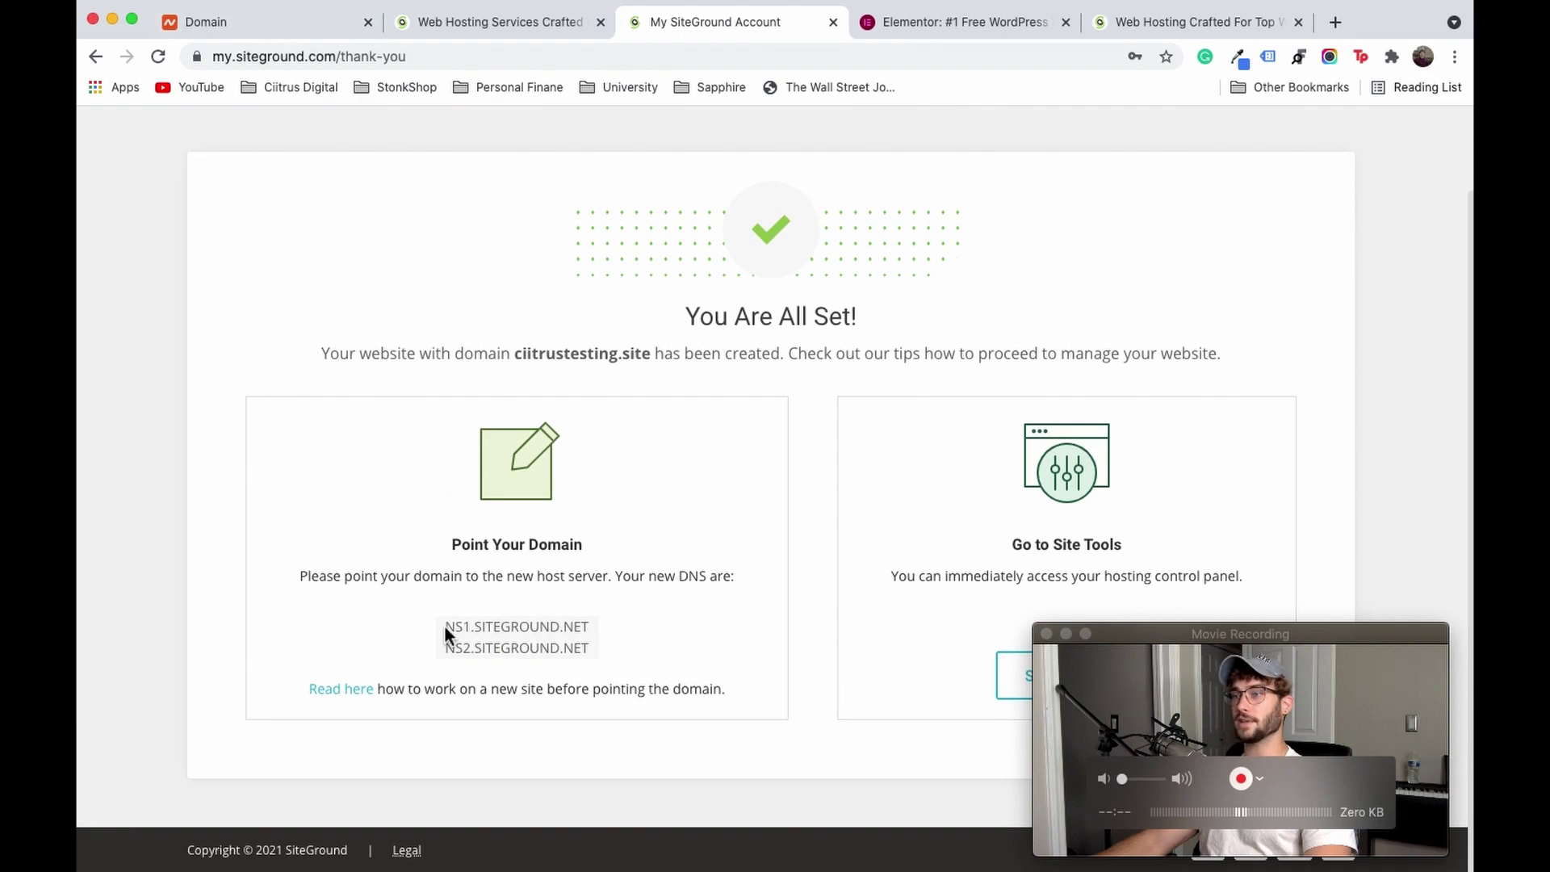
pyautogui.click(259, 22)
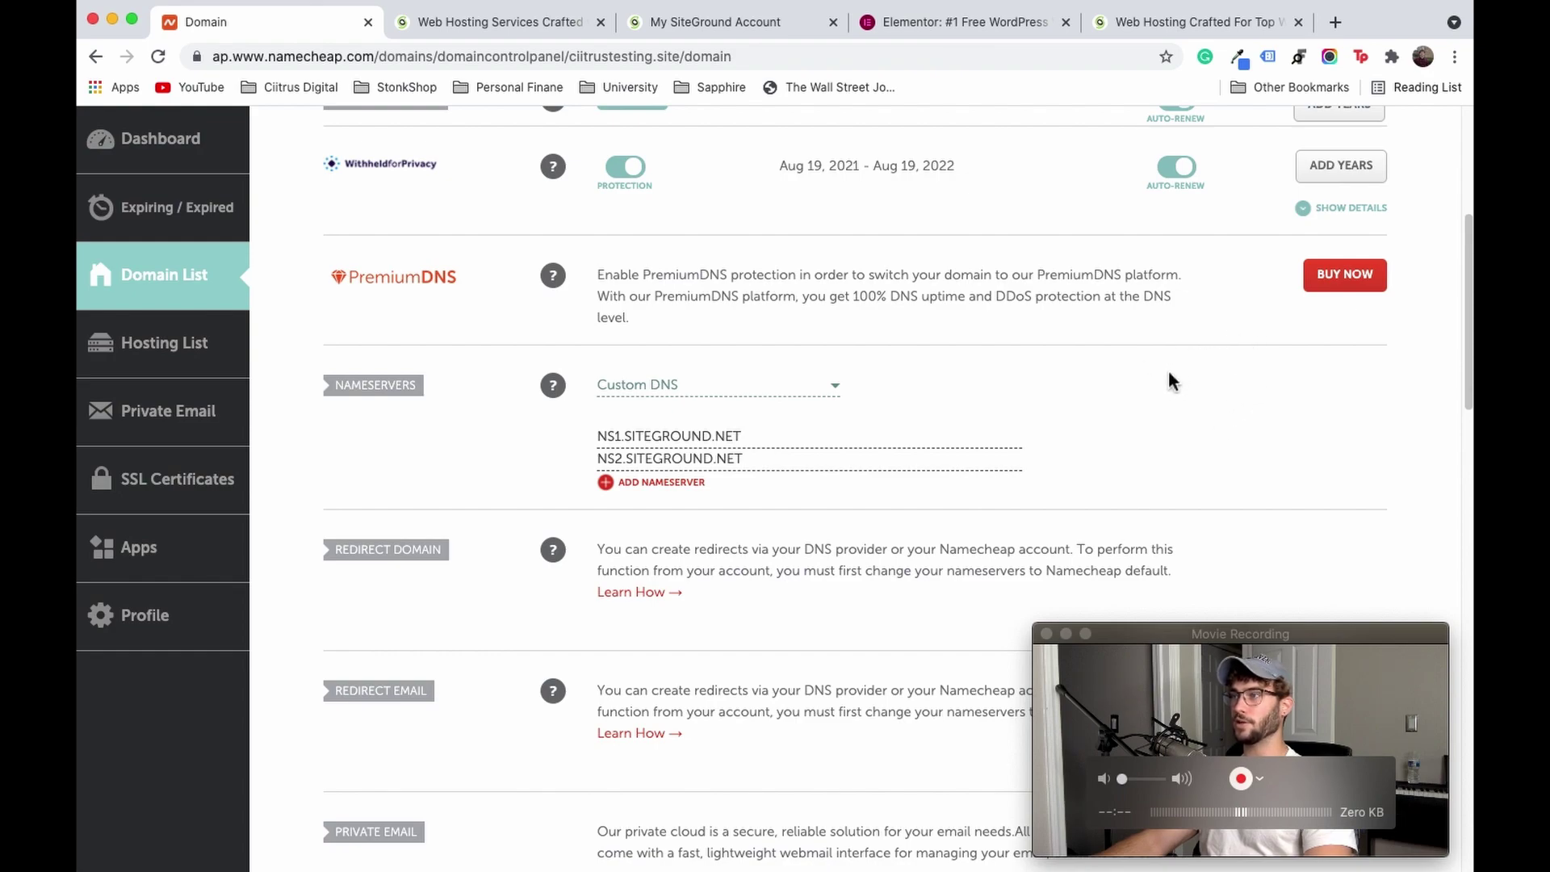
pyautogui.scroll(5, 1068, 486)
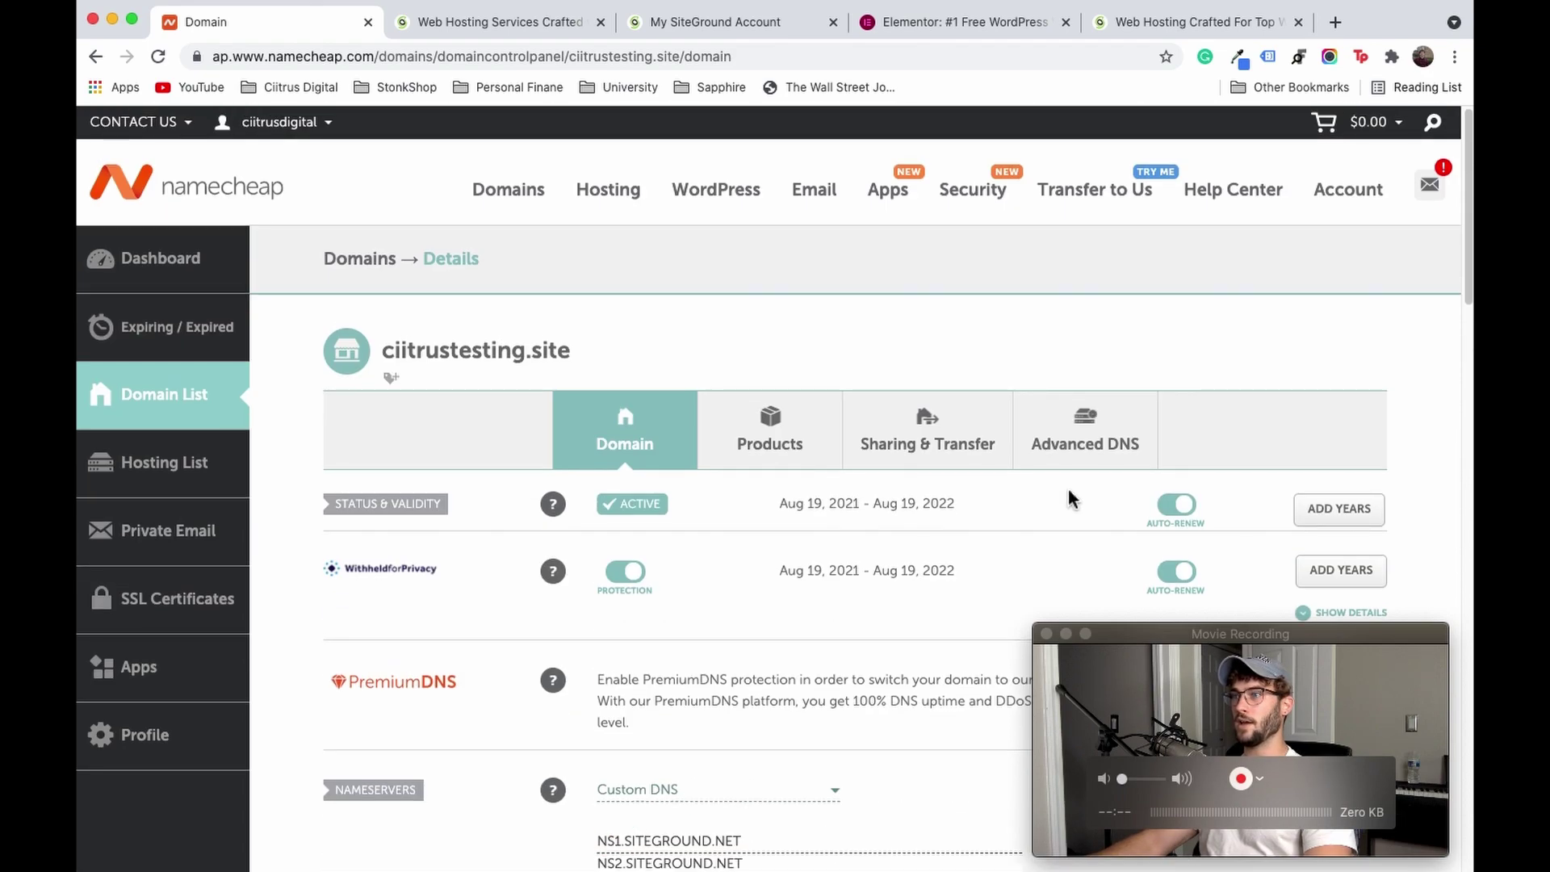
pyautogui.scroll(-5, 995, 481)
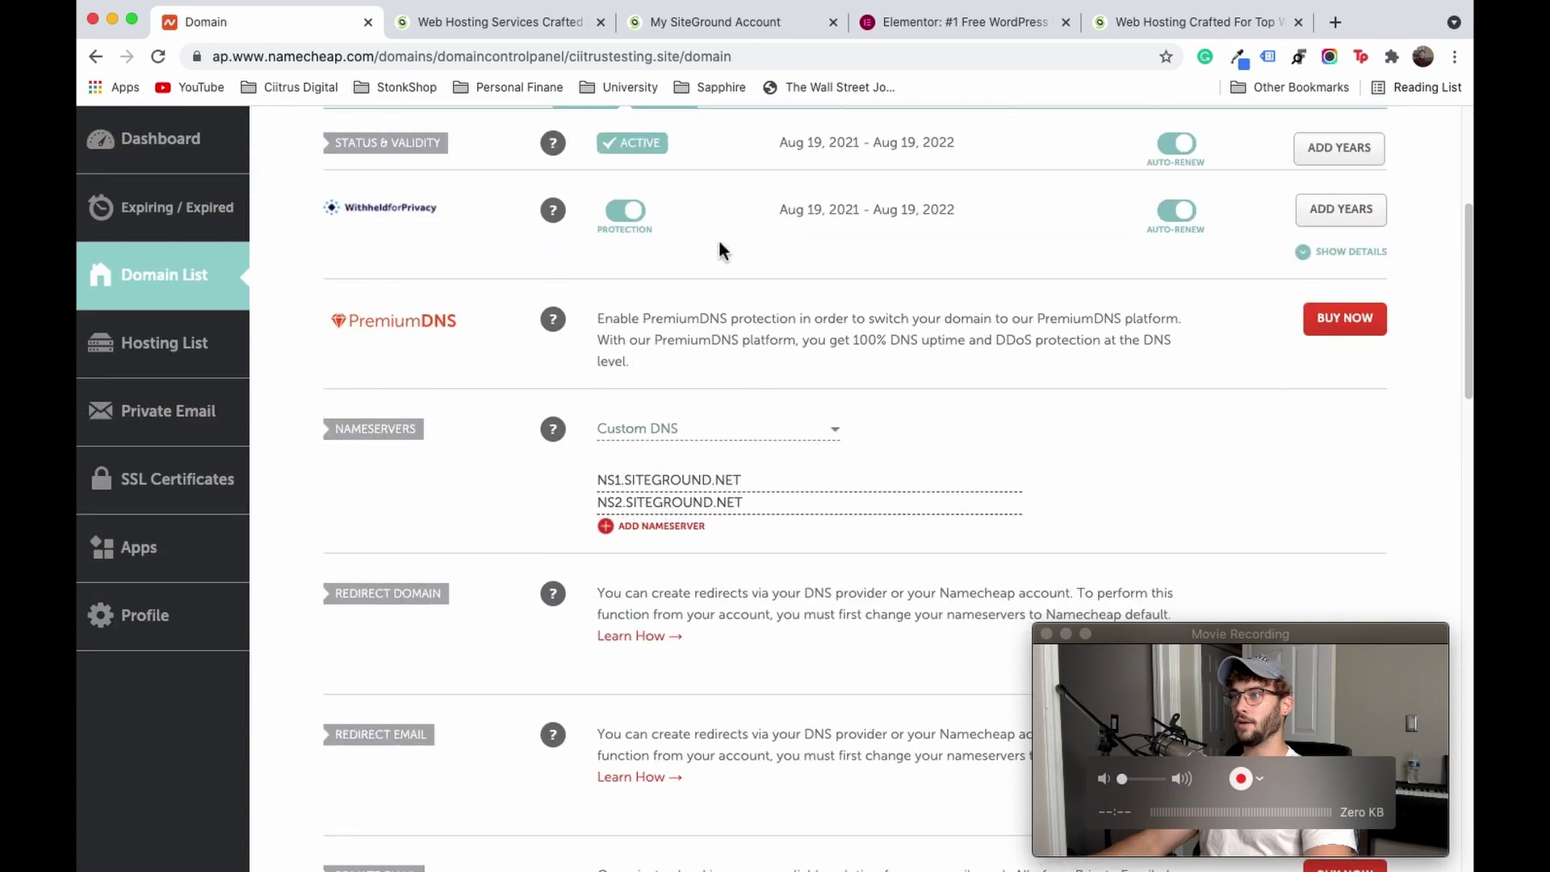
# Step: Switch to the SiteGround account and open the Site Tools of ciitrustesting.site from the websites list
pyautogui.scroll(-2, 806, 284)
pyautogui.click(557, 22)
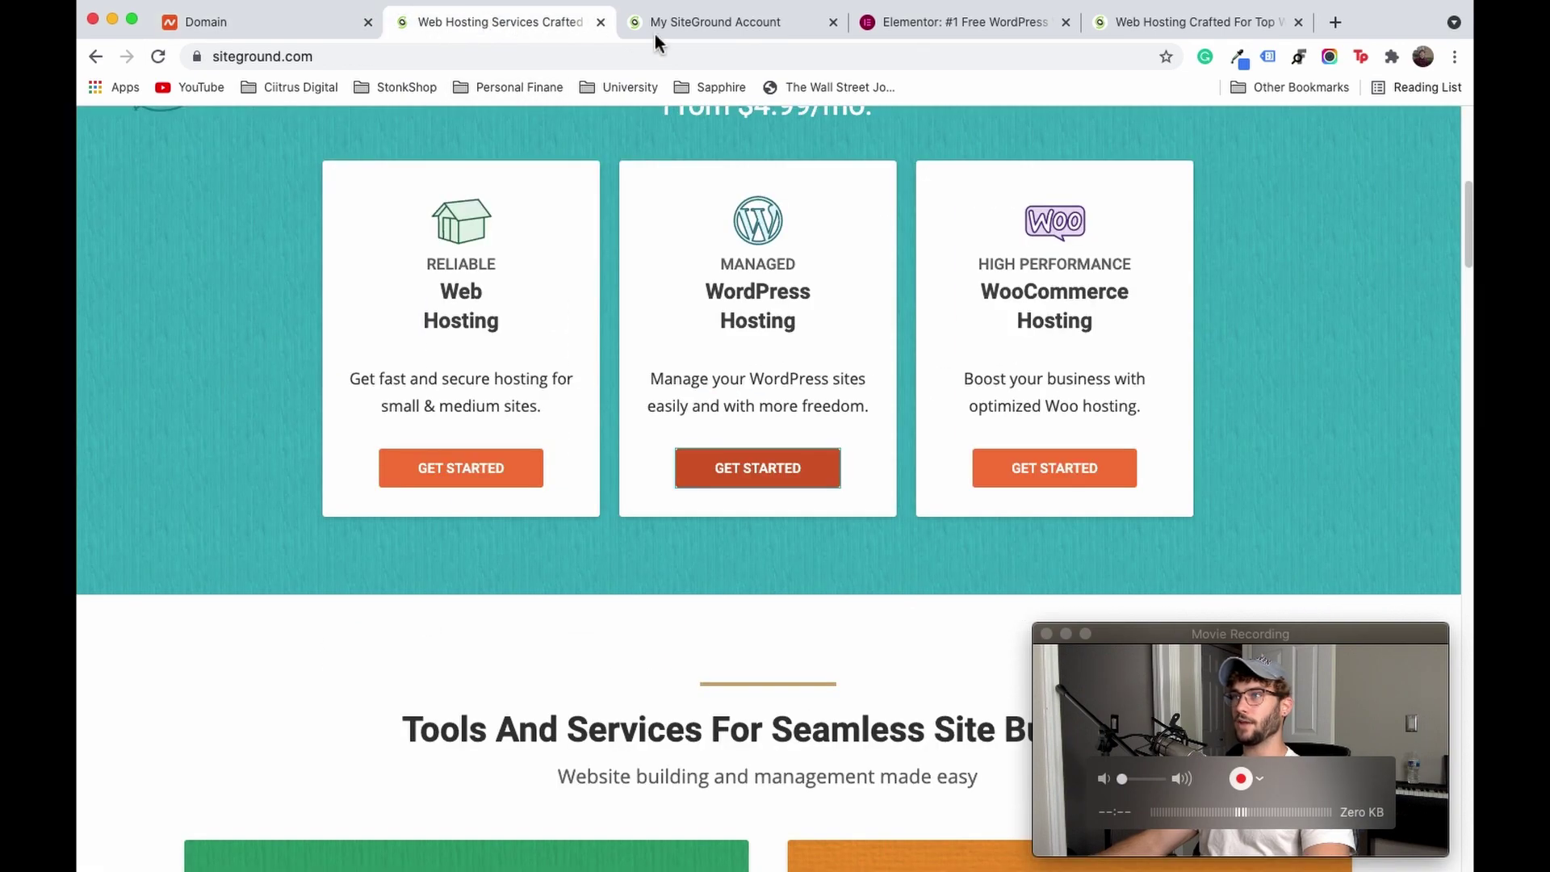
pyautogui.click(710, 22)
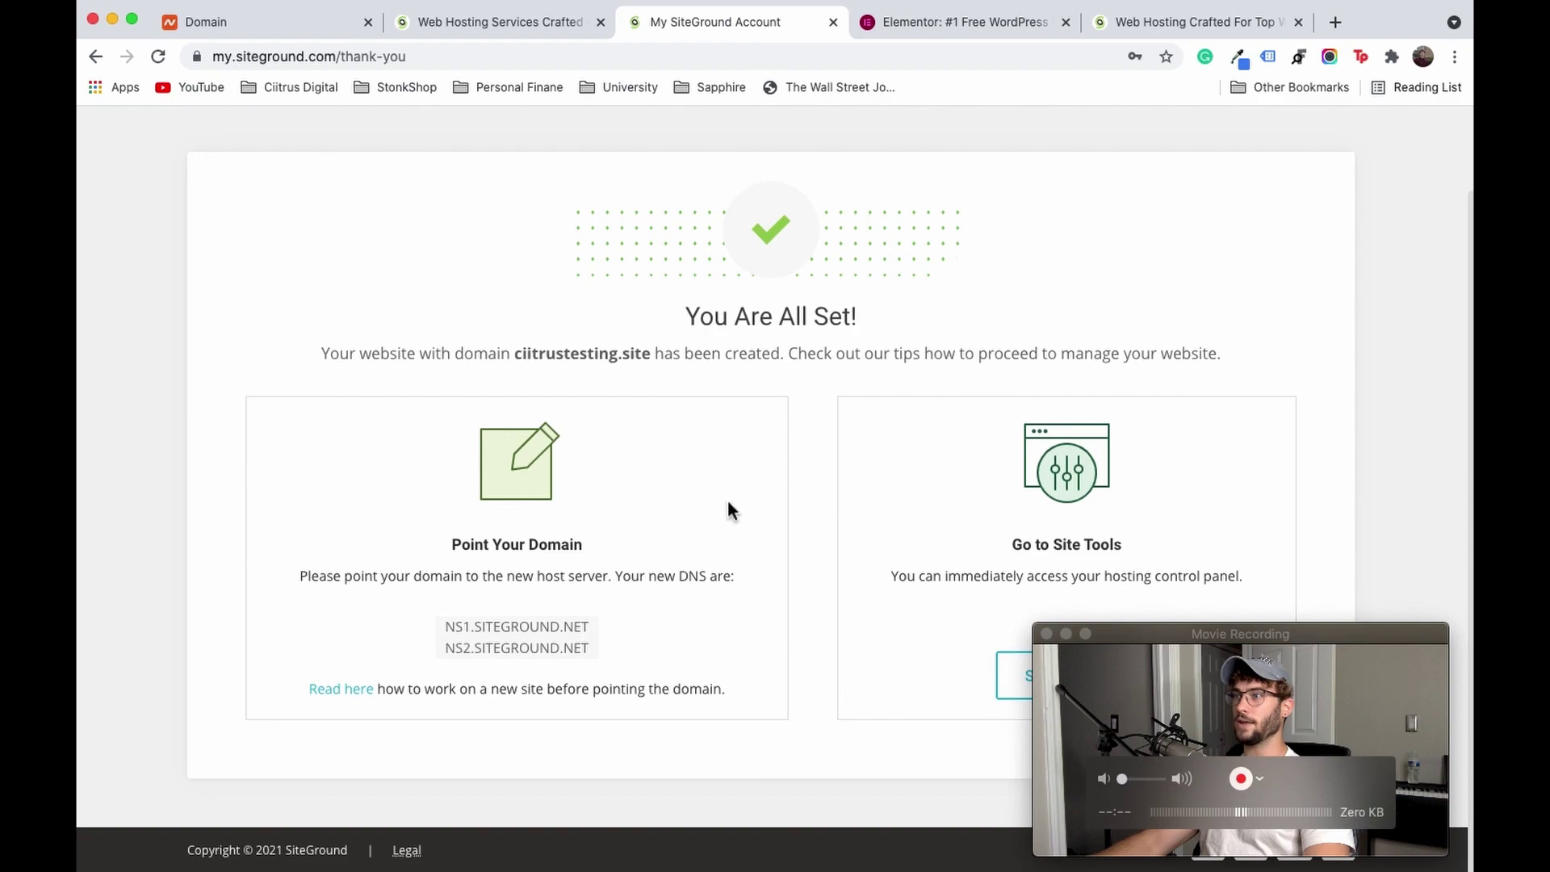
pyautogui.scroll(2, 775, 557)
pyautogui.scroll(-2, 807, 452)
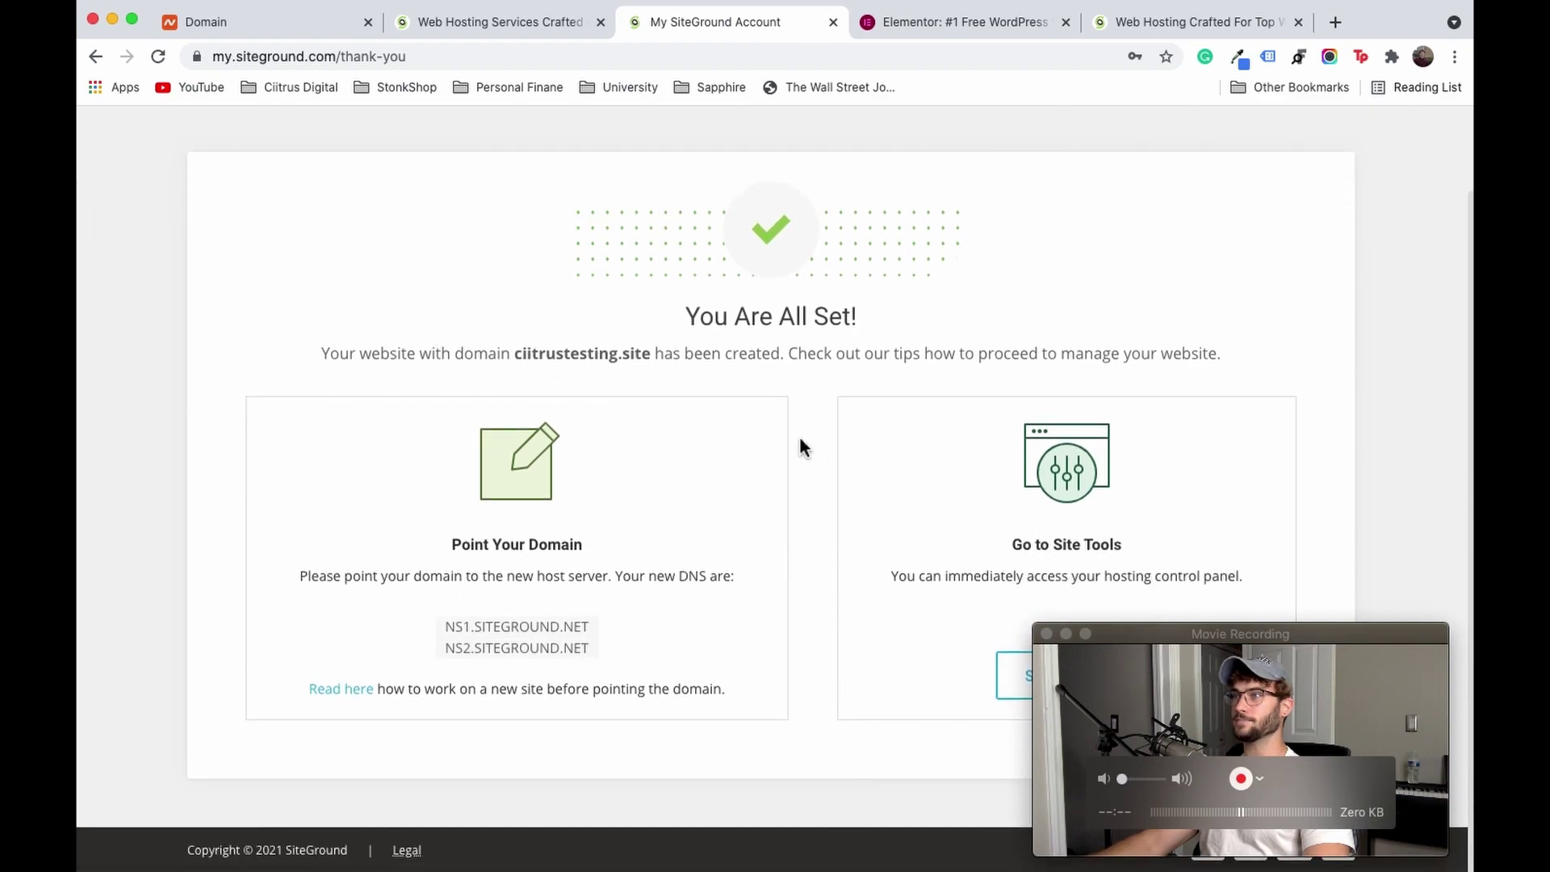
pyautogui.scroll(2, 729, 416)
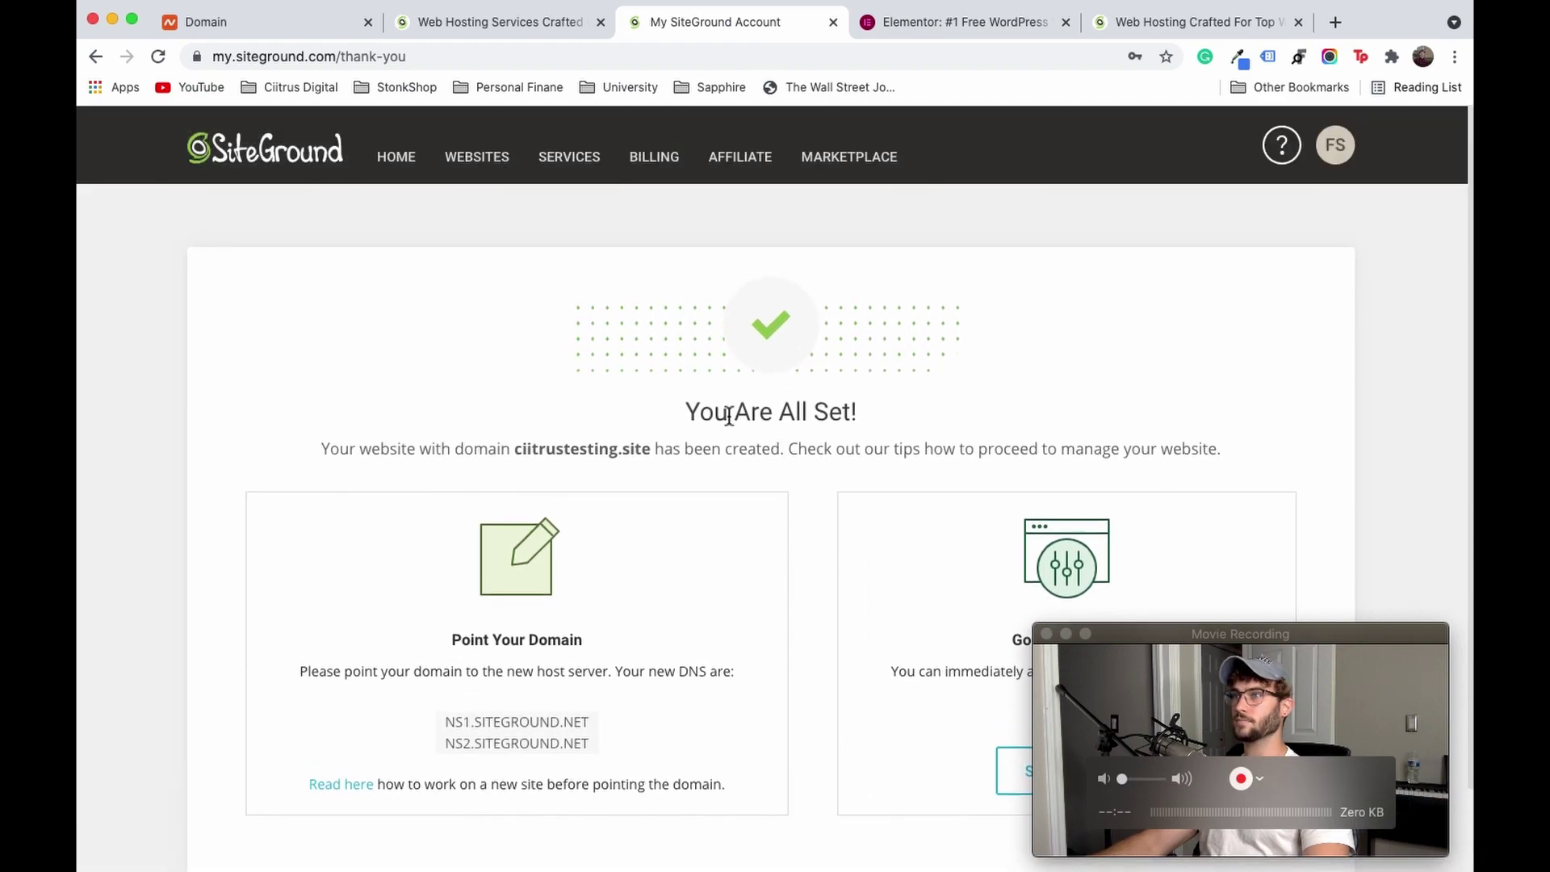
pyautogui.click(494, 158)
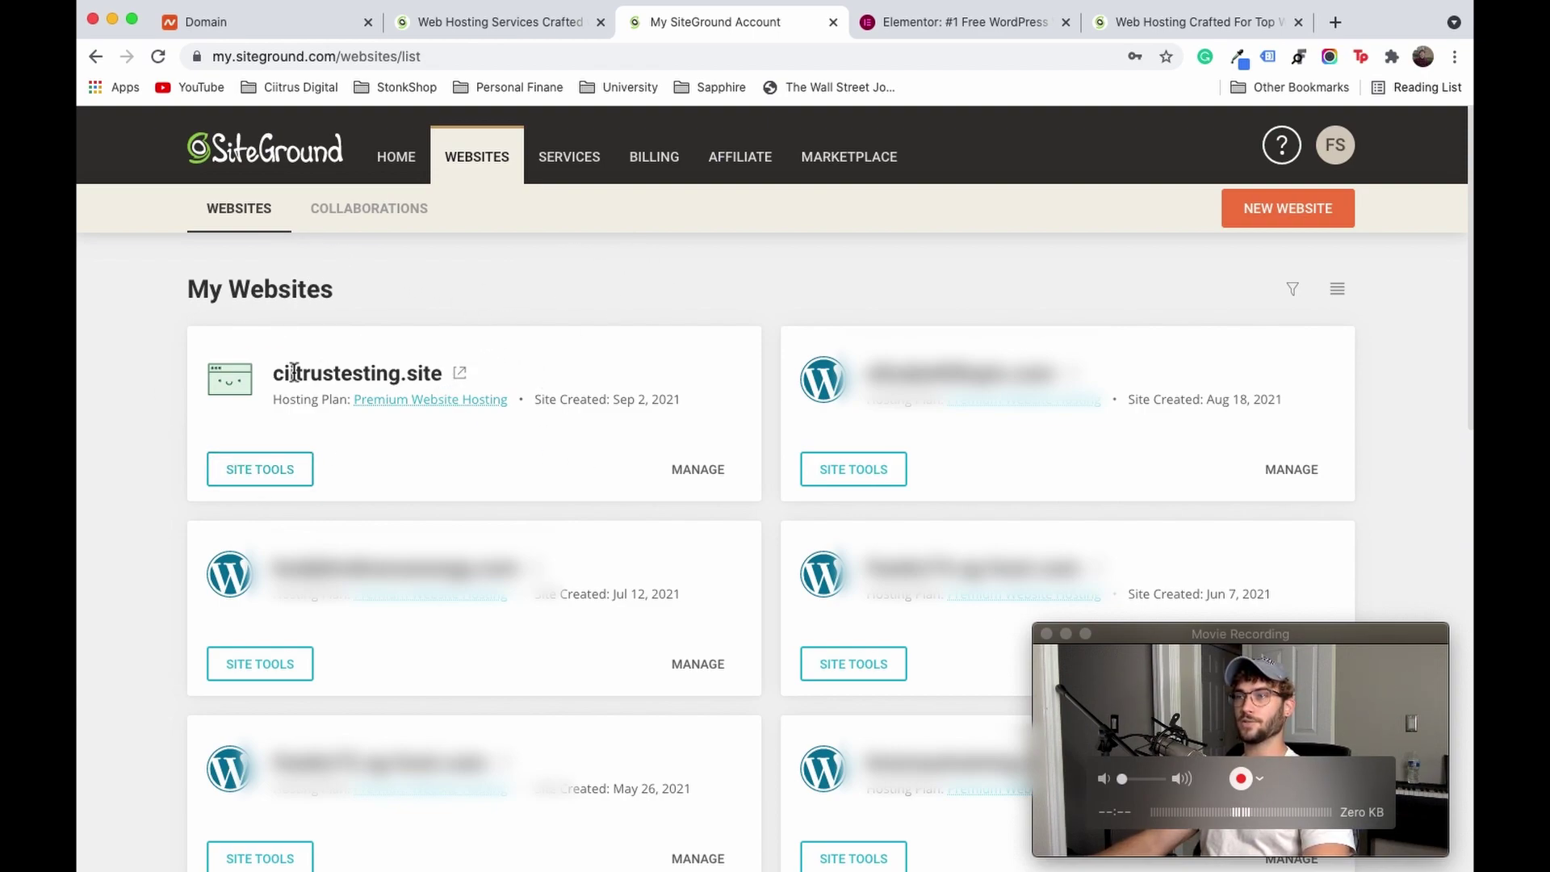
pyautogui.moveTo(501, 360); pyautogui.dragTo(281, 323)
pyautogui.click(283, 322)
pyautogui.click(285, 483)
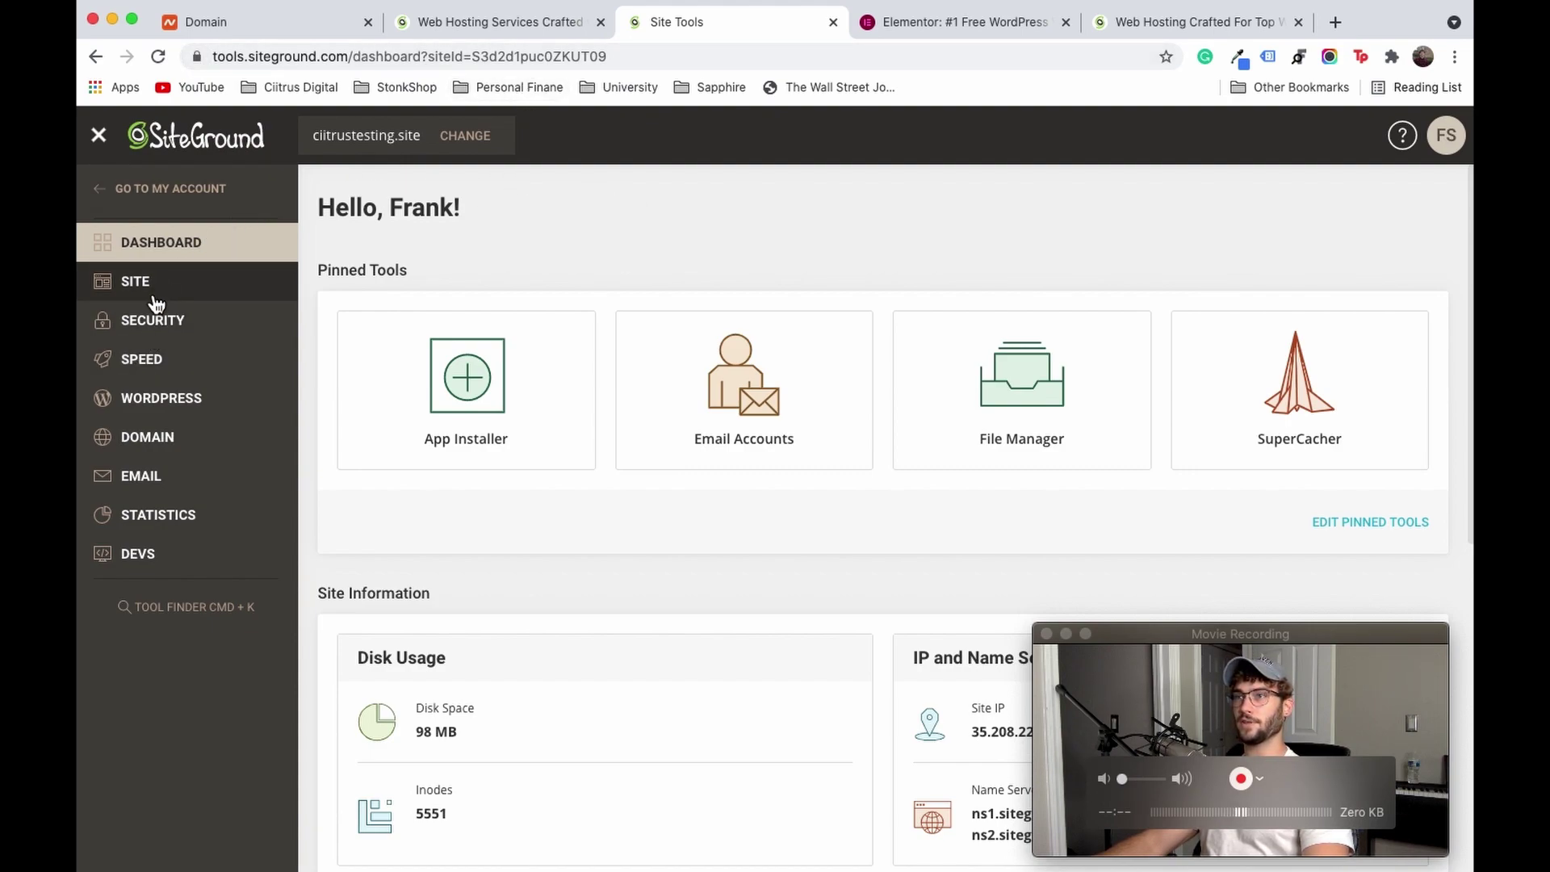
# Step: Install a Let's Encrypt SSL certificate for ciitrustesting.site with the SSL Manager
pyautogui.click(150, 327)
pyautogui.click(156, 393)
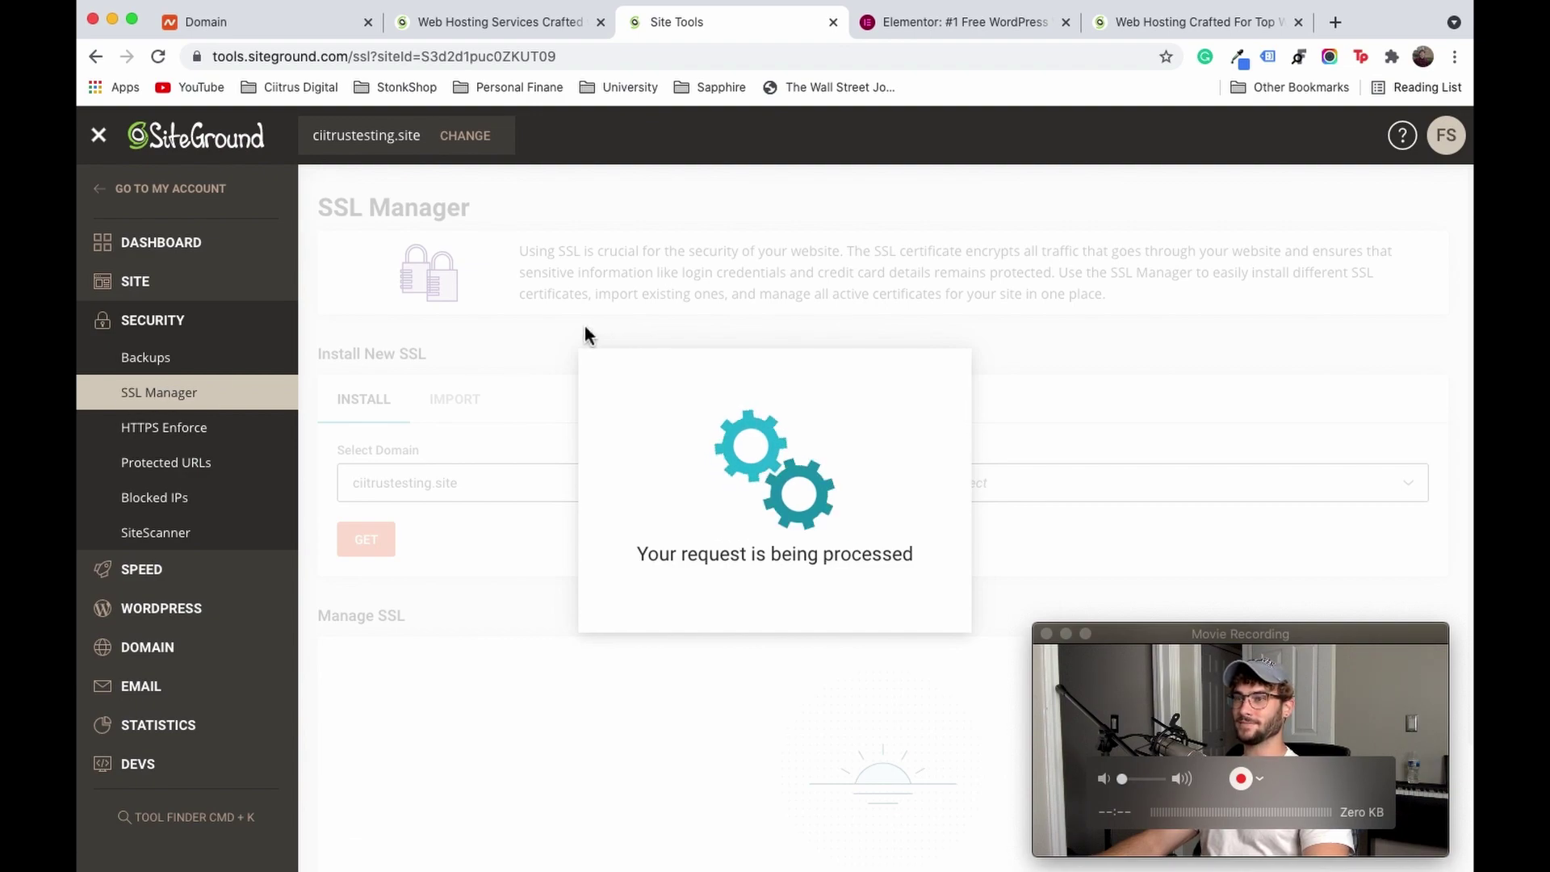
pyautogui.scroll(-1, 759, 402)
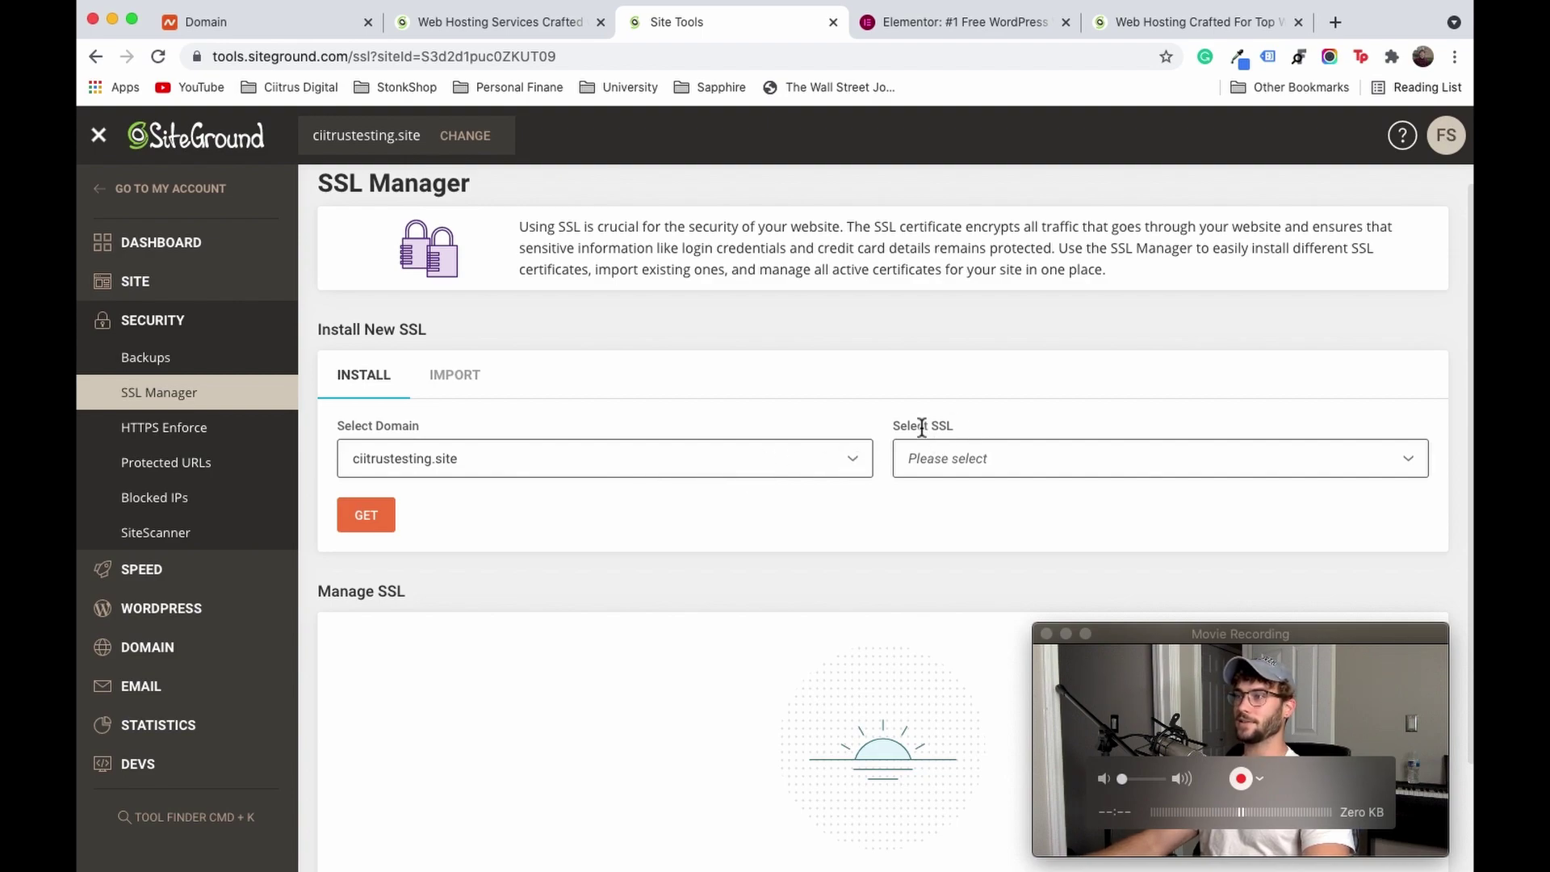
pyautogui.click(1043, 454)
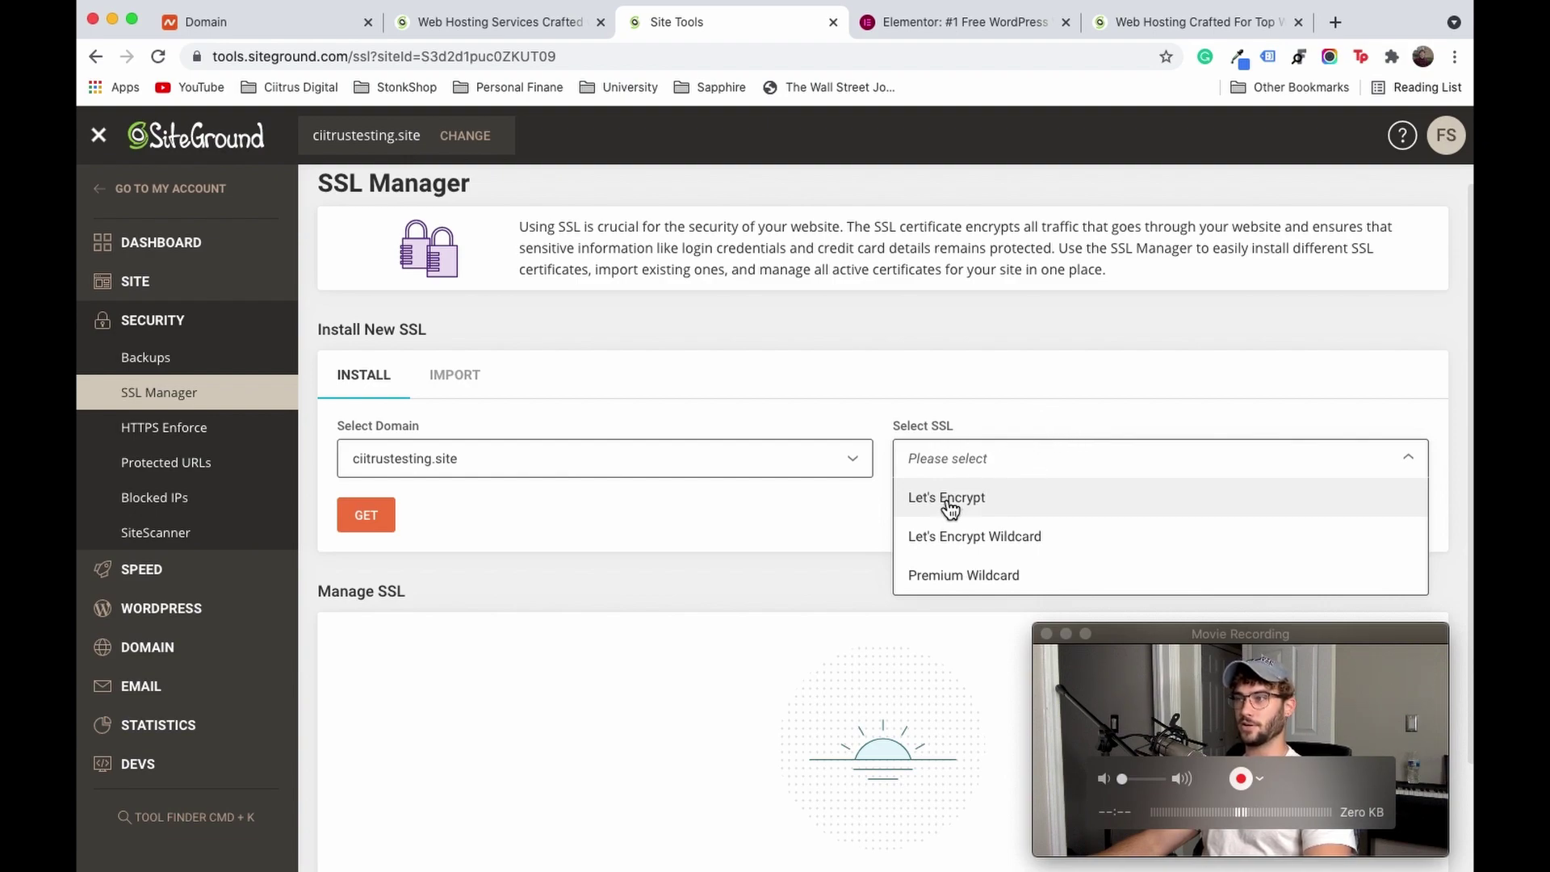
pyautogui.click(1078, 394)
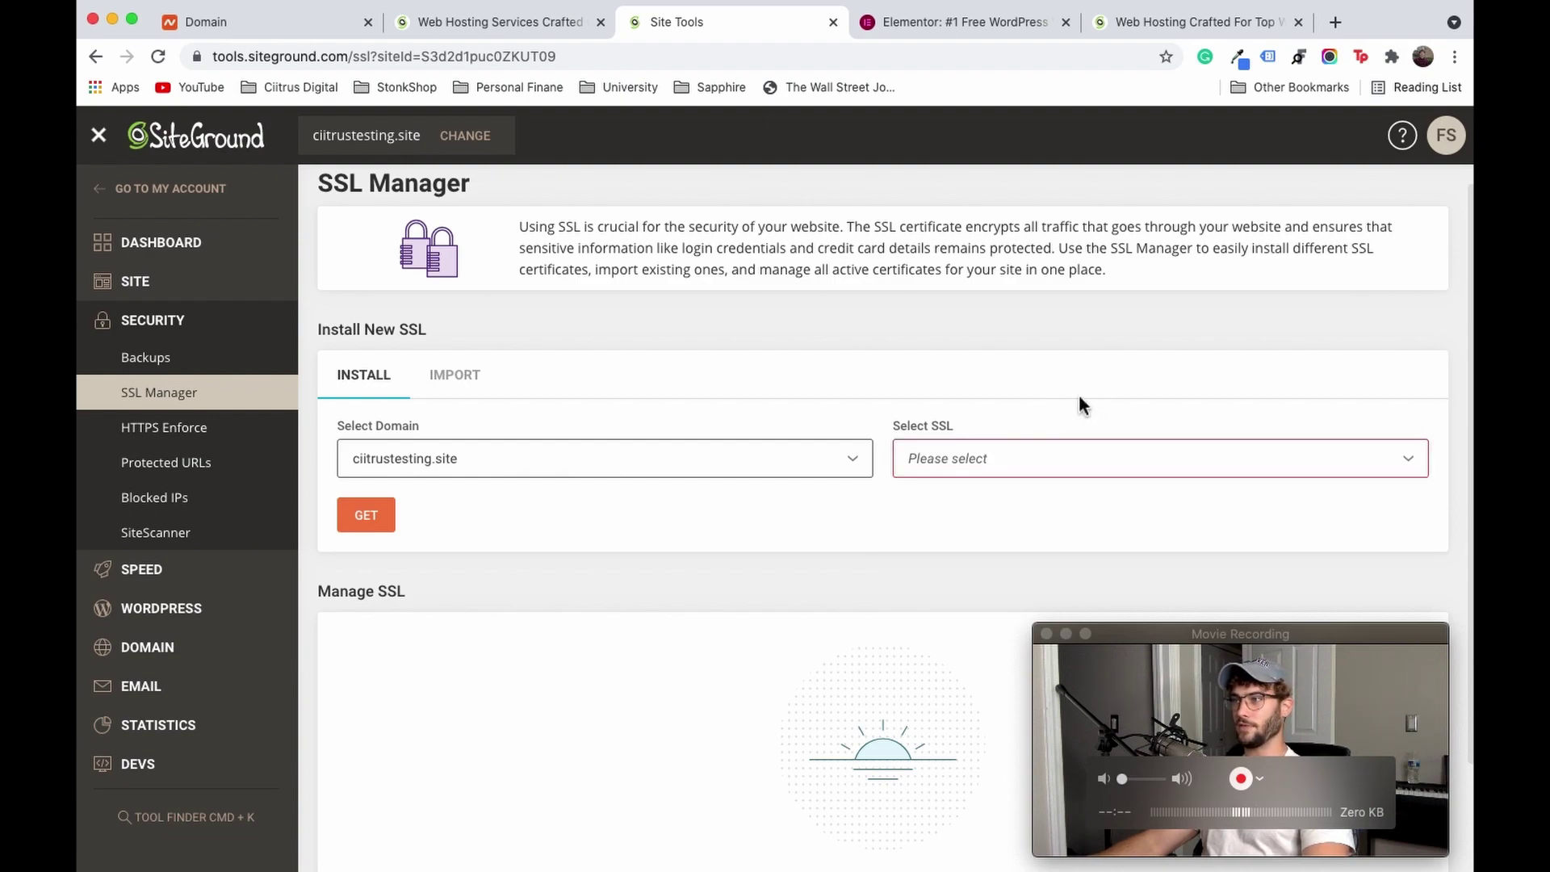
pyautogui.click(1000, 461)
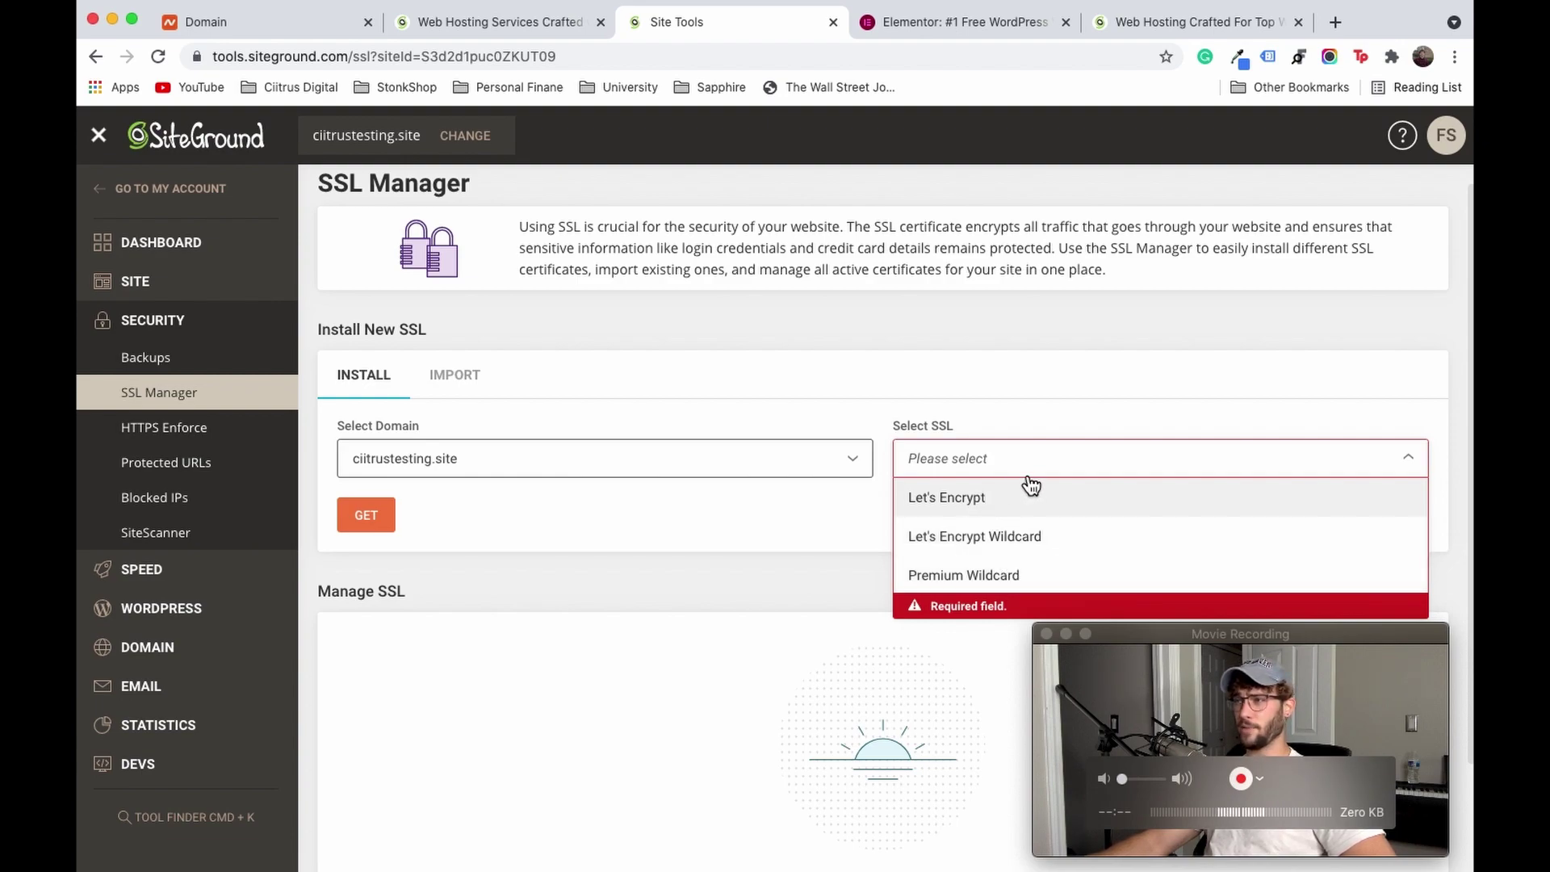
pyautogui.click(1005, 500)
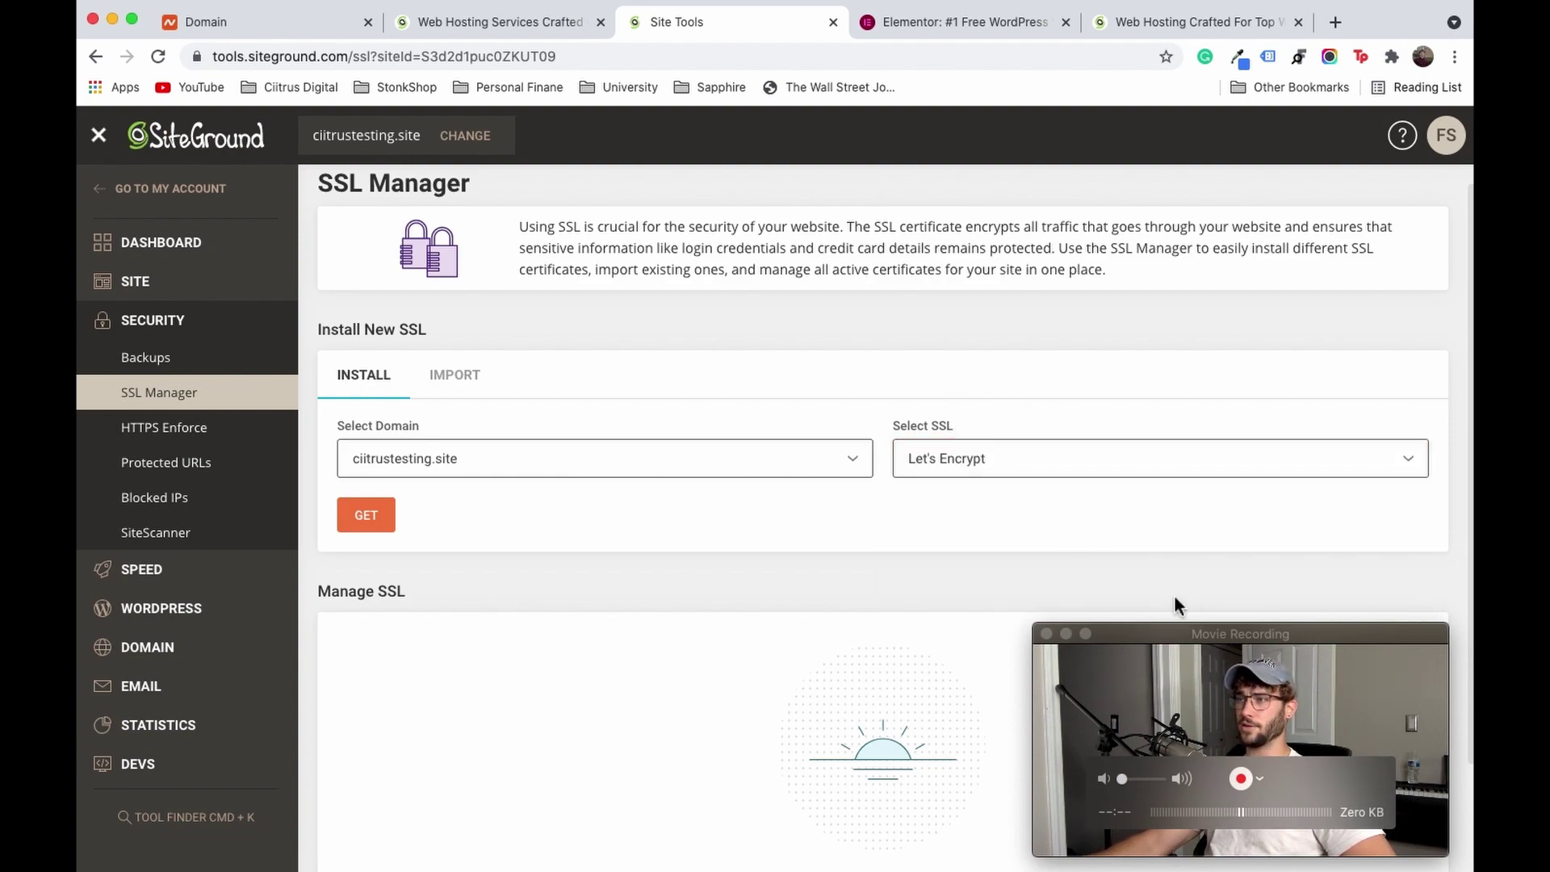
pyautogui.click(376, 523)
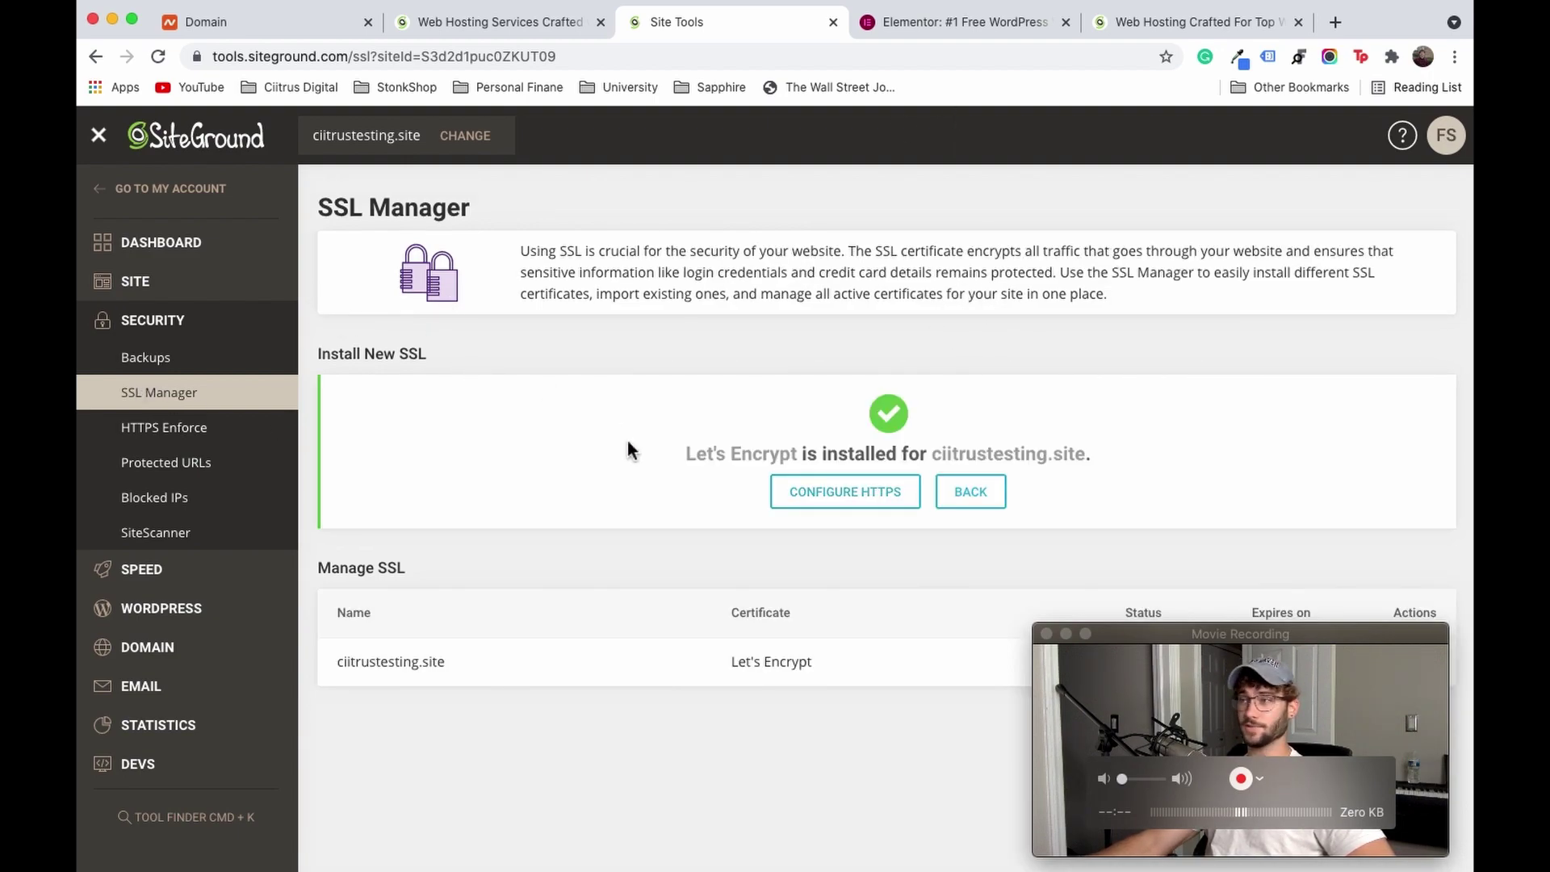
# Step: Open and close the HTTPS configuration tutorial, and enable HTTPS Enforce for ciitrustesting.site
pyautogui.click(810, 495)
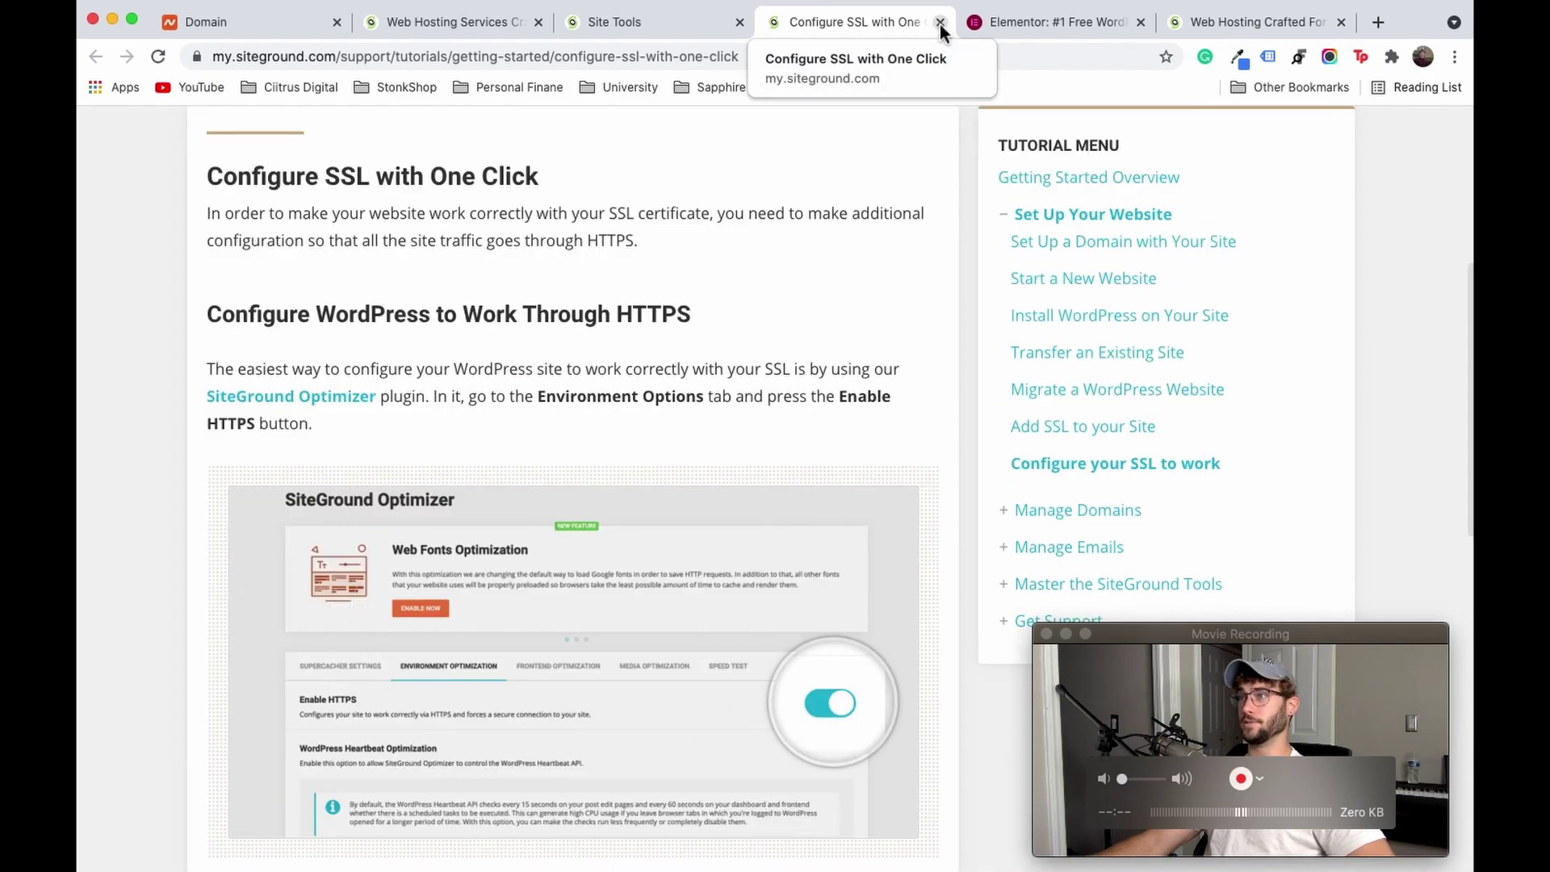
pyautogui.click(939, 23)
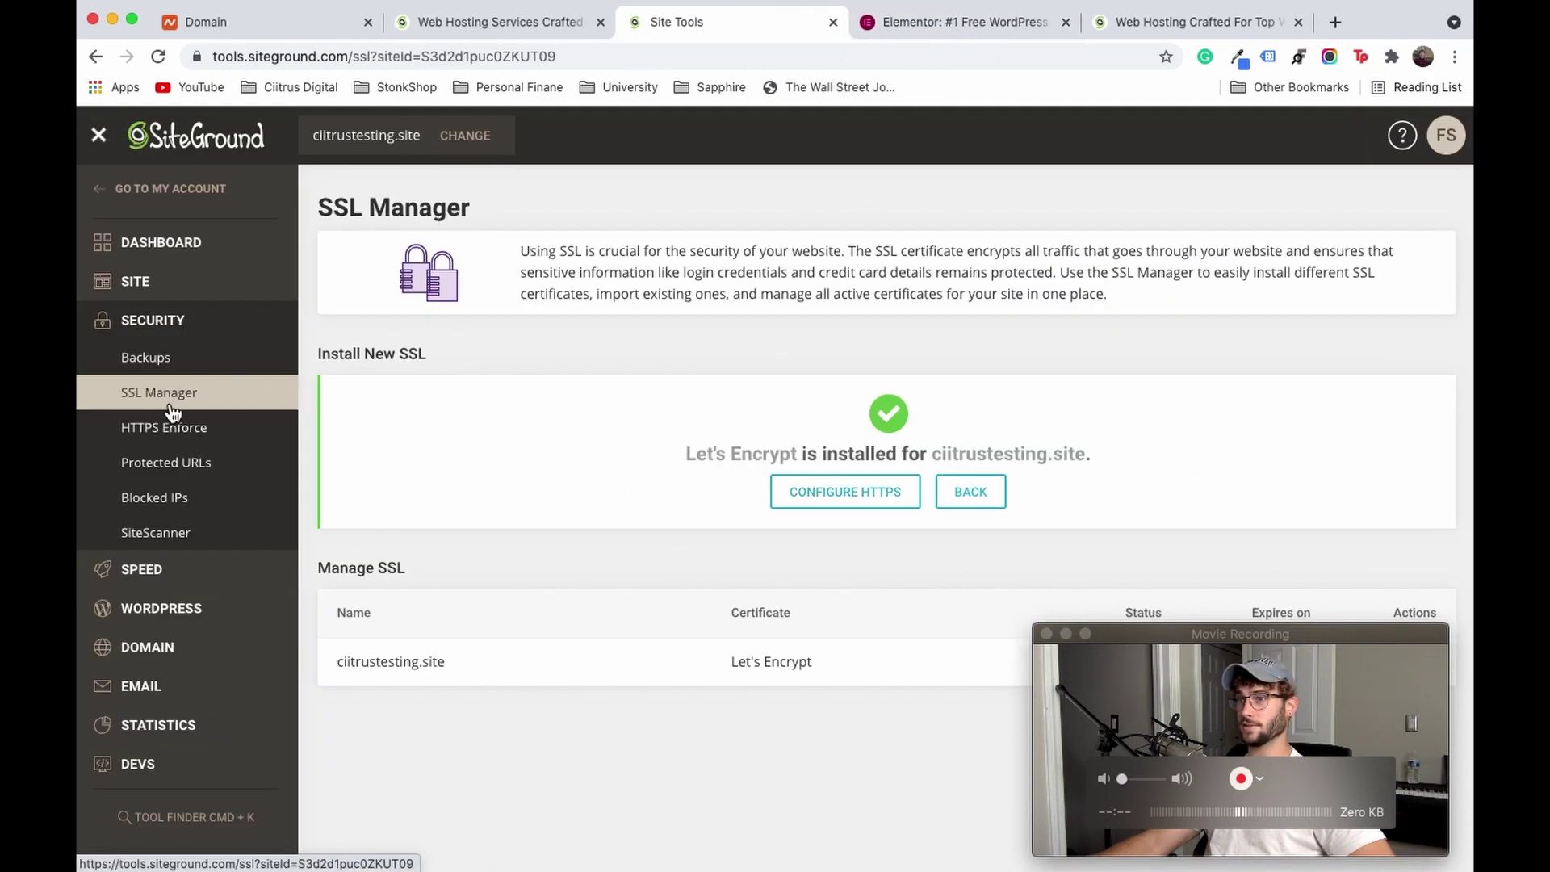
pyautogui.click(185, 439)
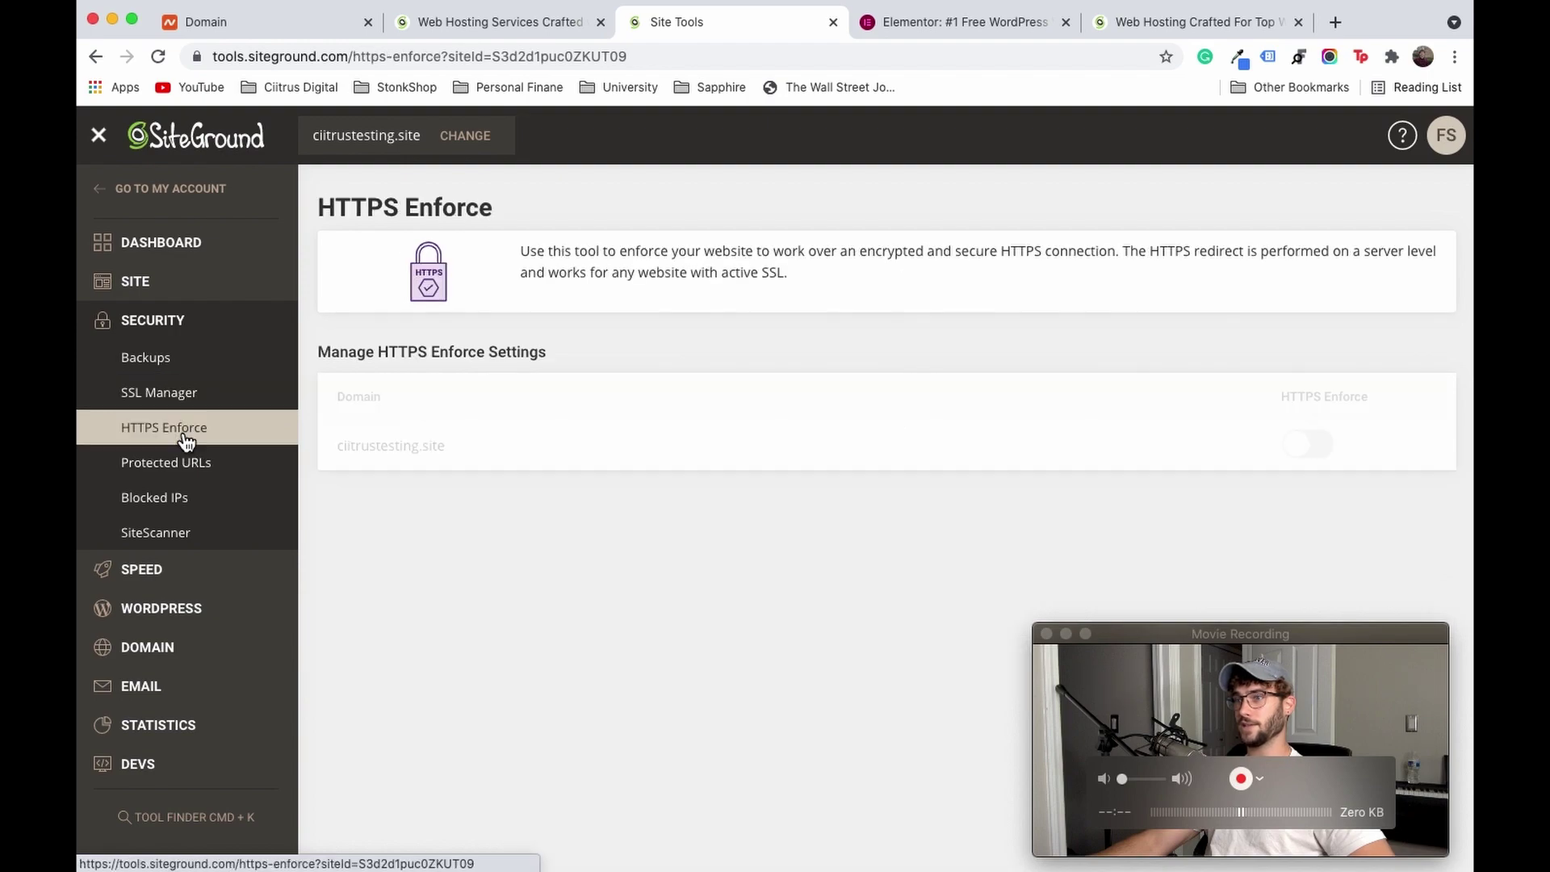
pyautogui.click(1325, 454)
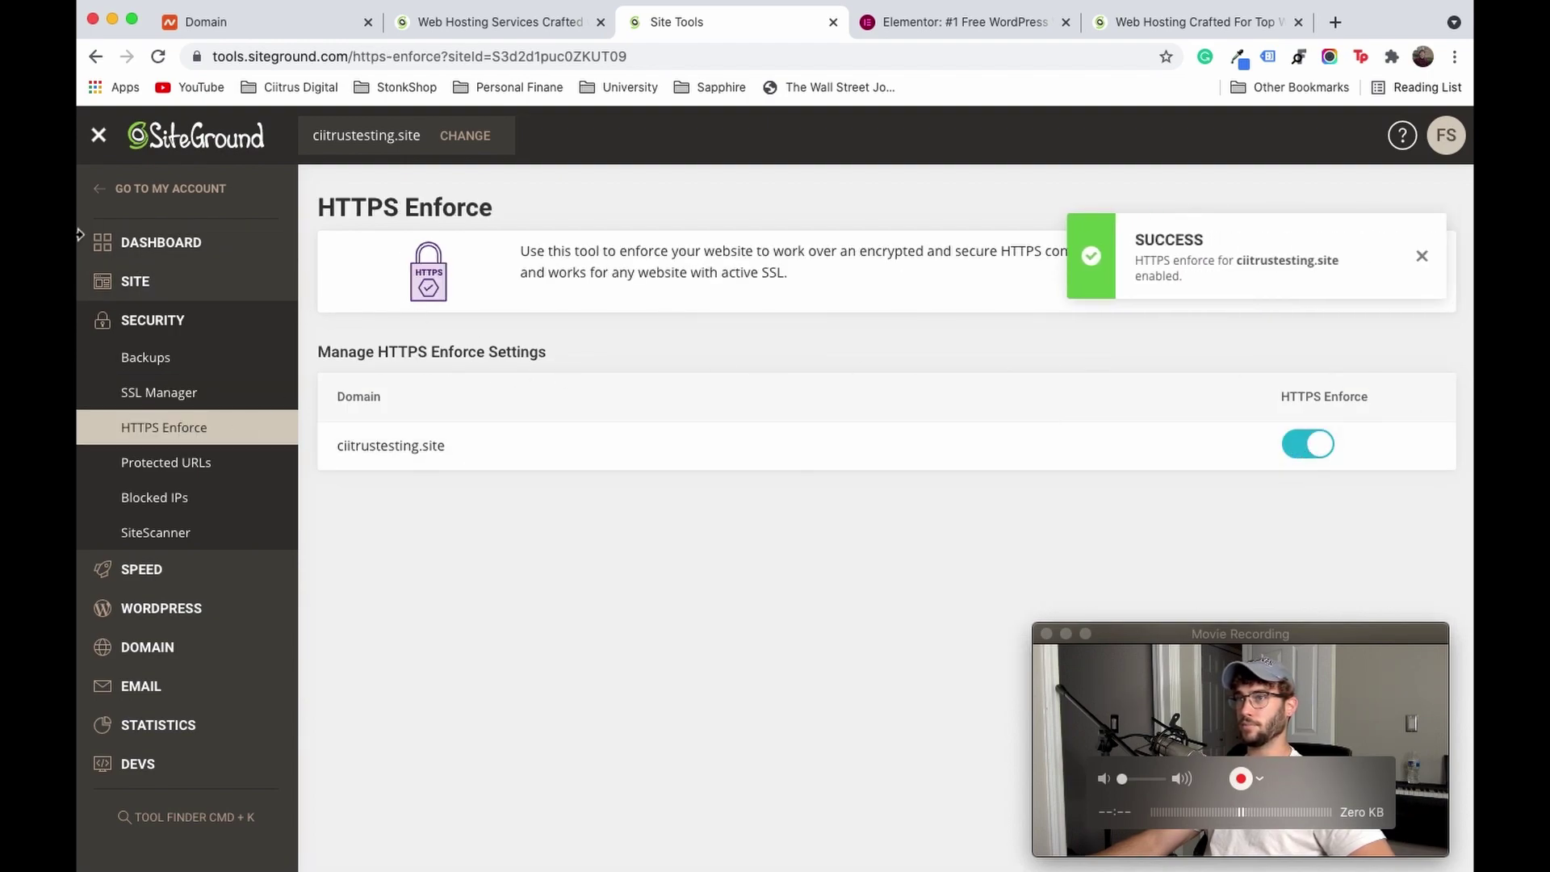
# Step: Return to the SiteGround account's websites list and open the live ciitrustesting.site website
pyautogui.click(168, 193)
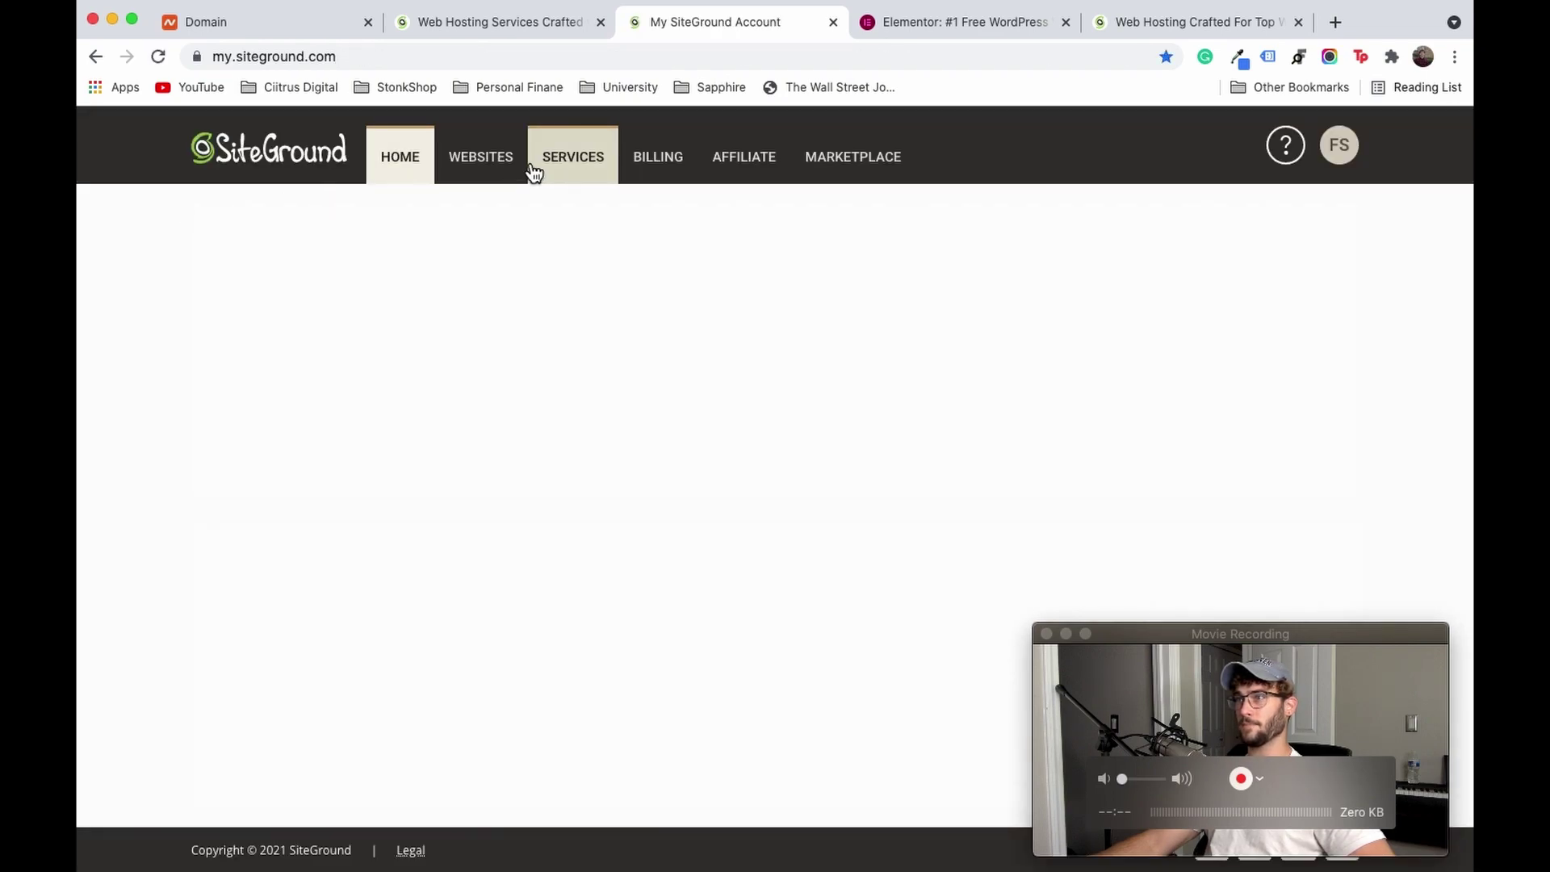
pyautogui.click(486, 162)
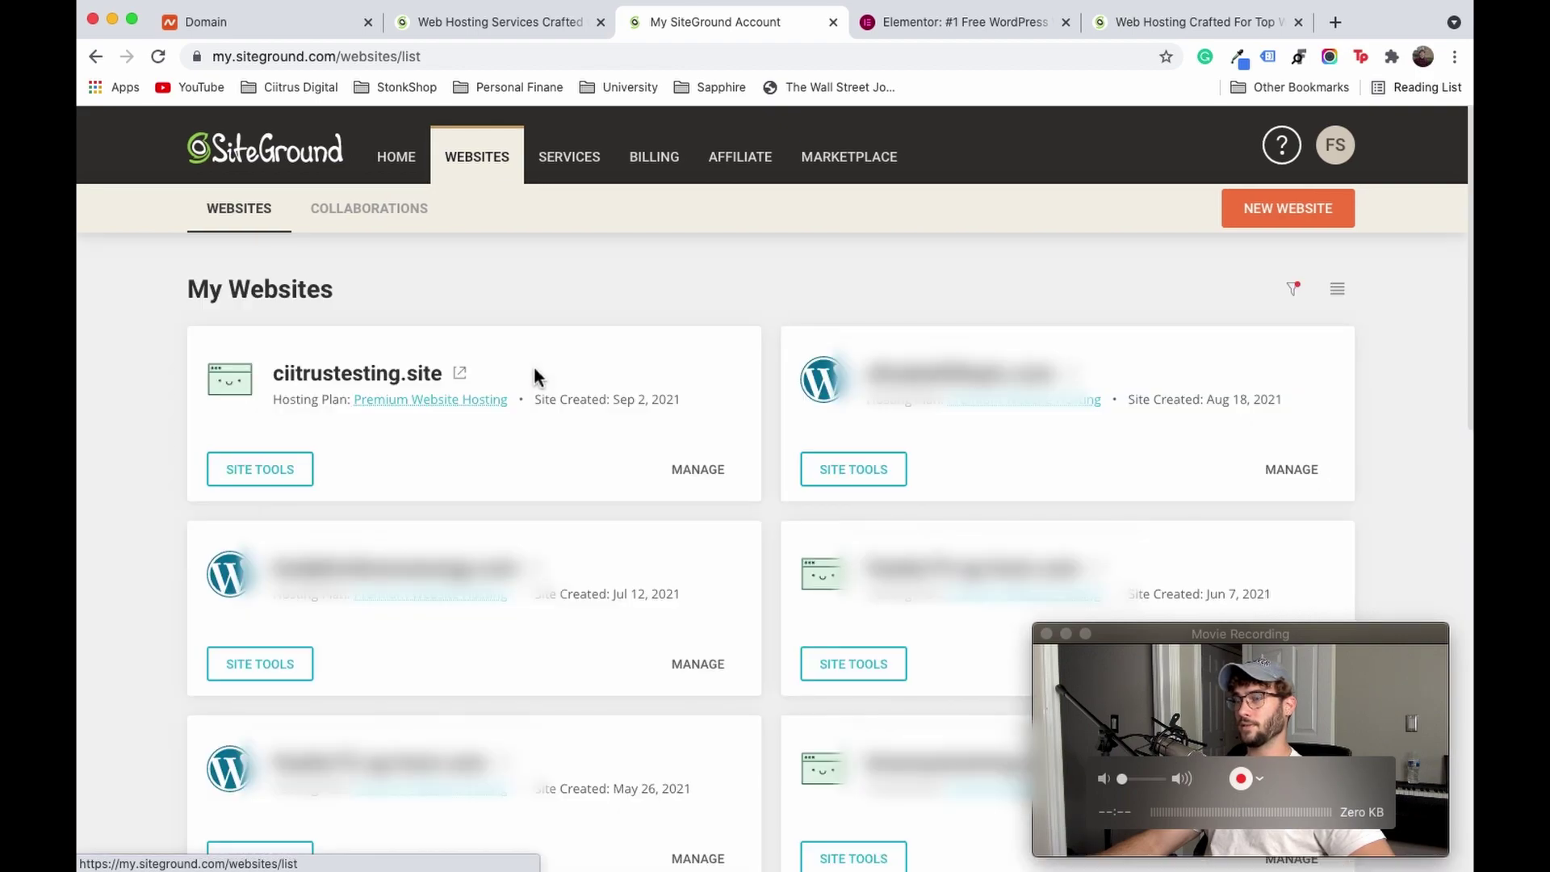
pyautogui.click(461, 375)
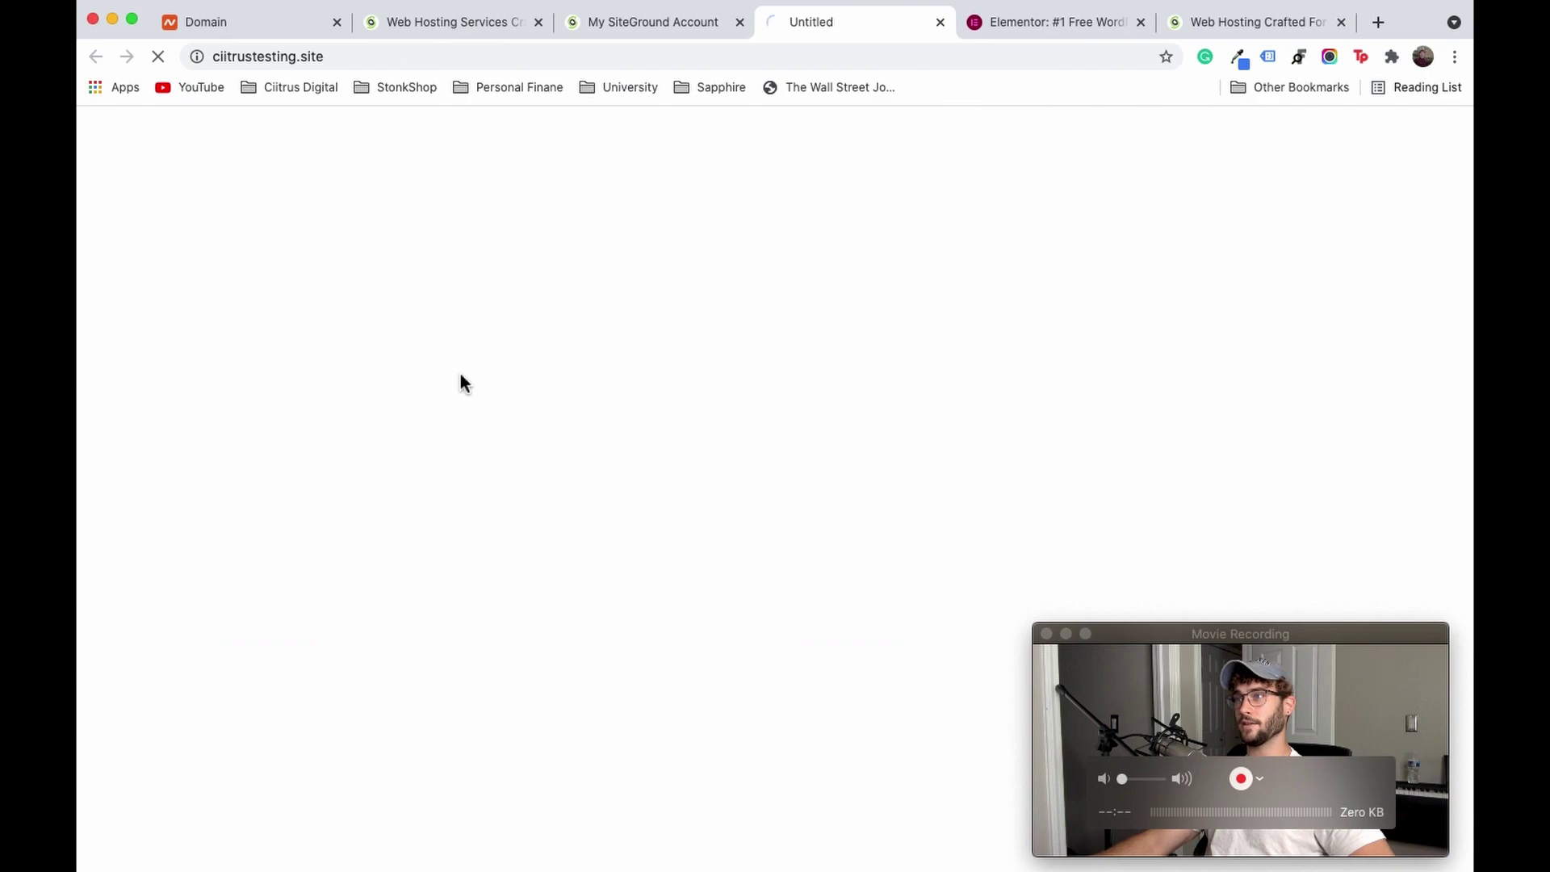
# Step: Examine the default WordPress homepage of ciitrustesting.site from header to footer
pyautogui.scroll(-5, 646, 502)
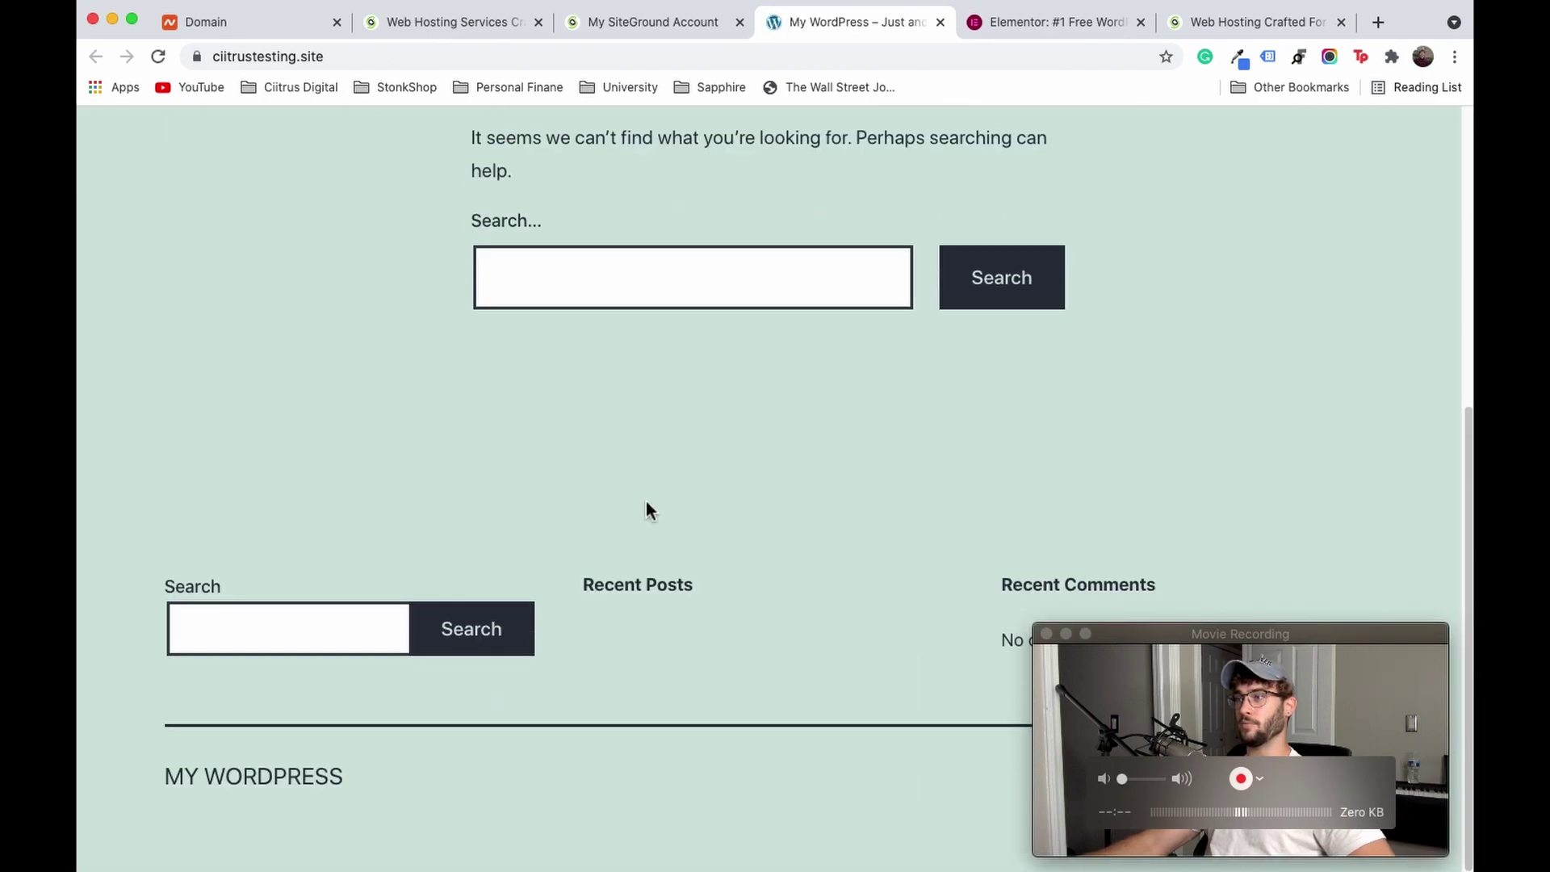
pyautogui.scroll(5, 652, 516)
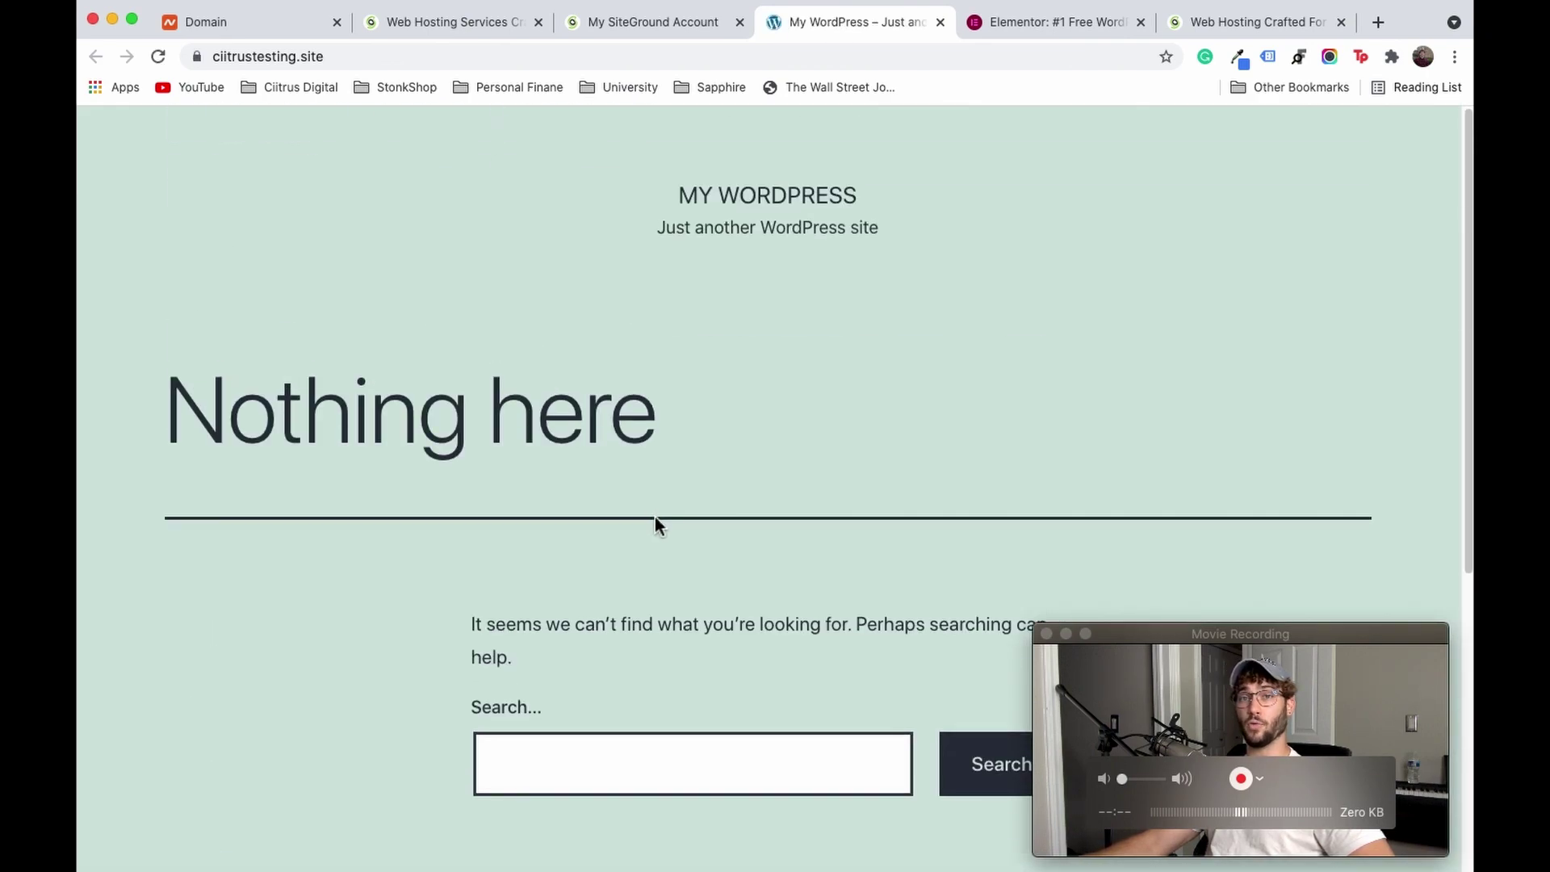
pyautogui.scroll(-5, 874, 574)
pyautogui.scroll(5, 839, 572)
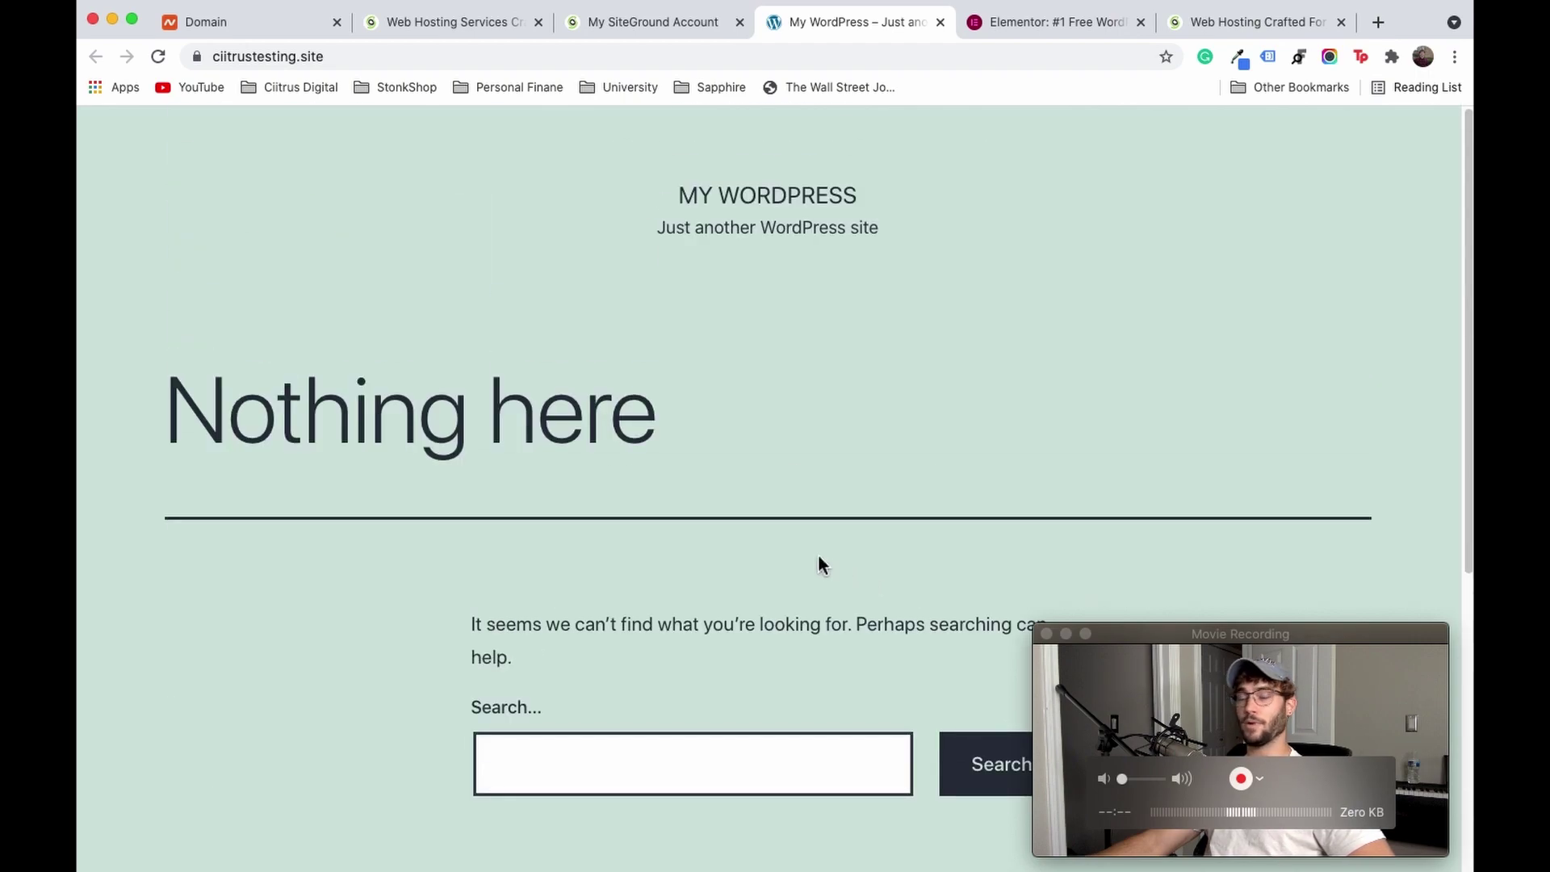
pyautogui.scroll(-5, 681, 485)
pyautogui.scroll(5, 681, 484)
pyautogui.scroll(-5, 681, 485)
pyautogui.scroll(5, 678, 488)
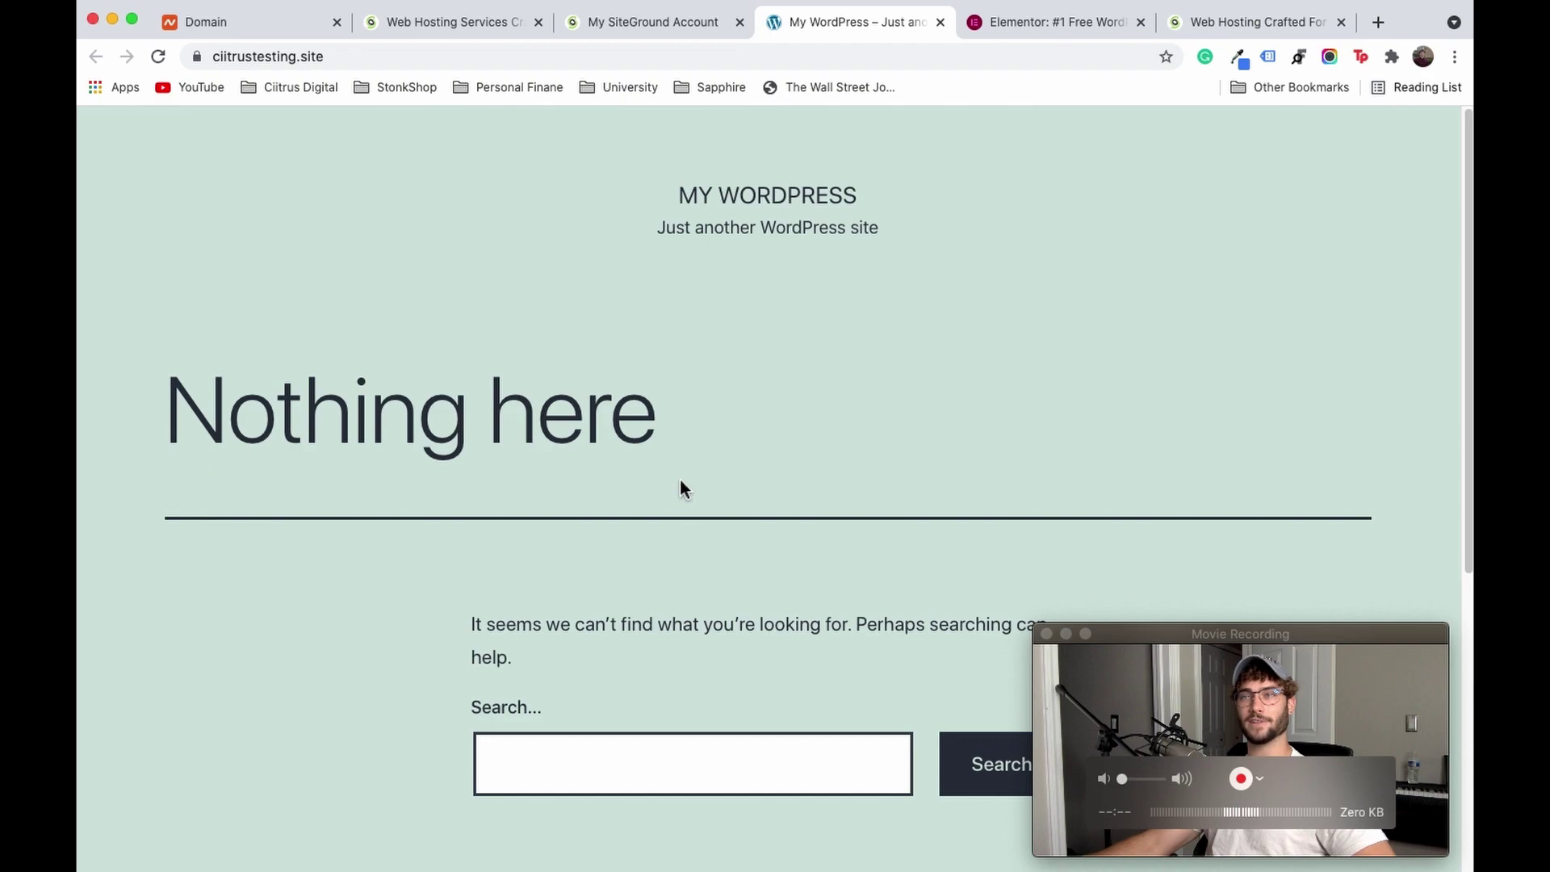
pyautogui.click(365, 55)
pyautogui.click(403, 56)
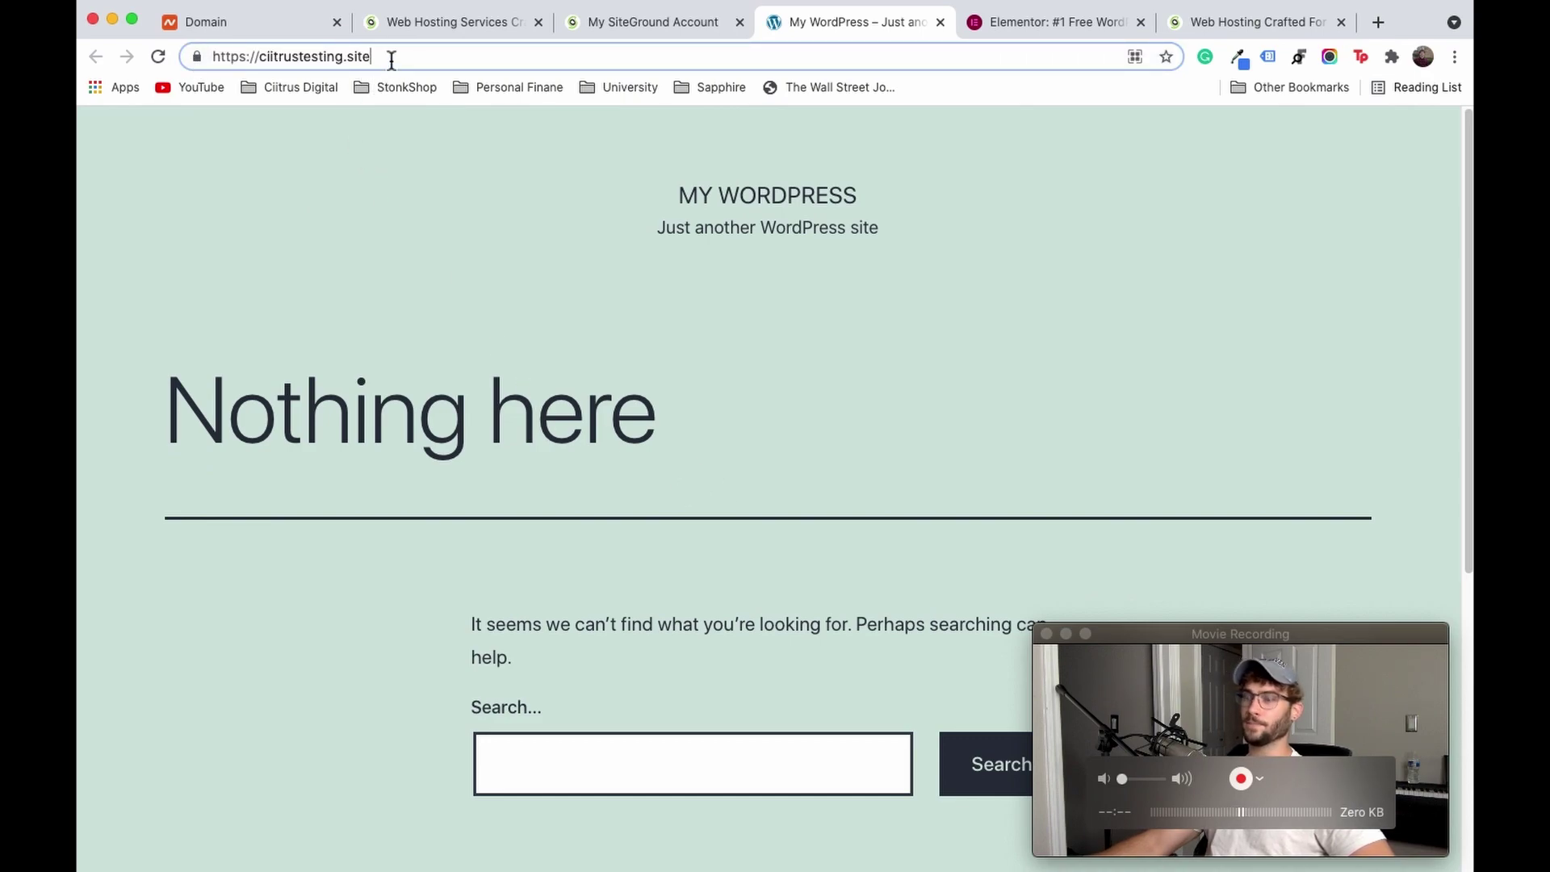
pyautogui.write('/')
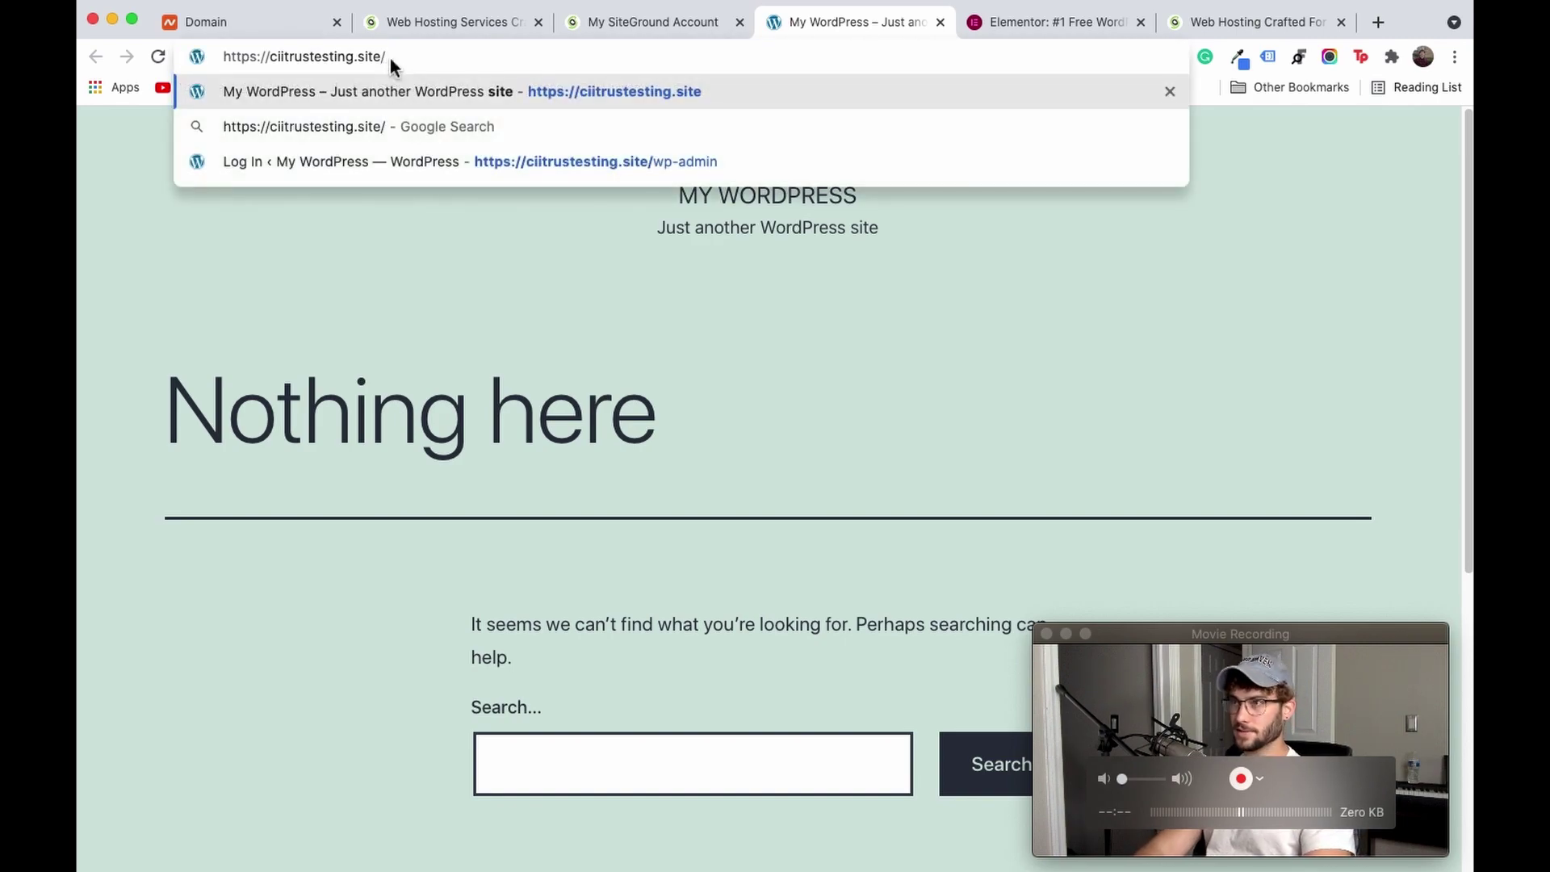
pyautogui.write('wp-admi')
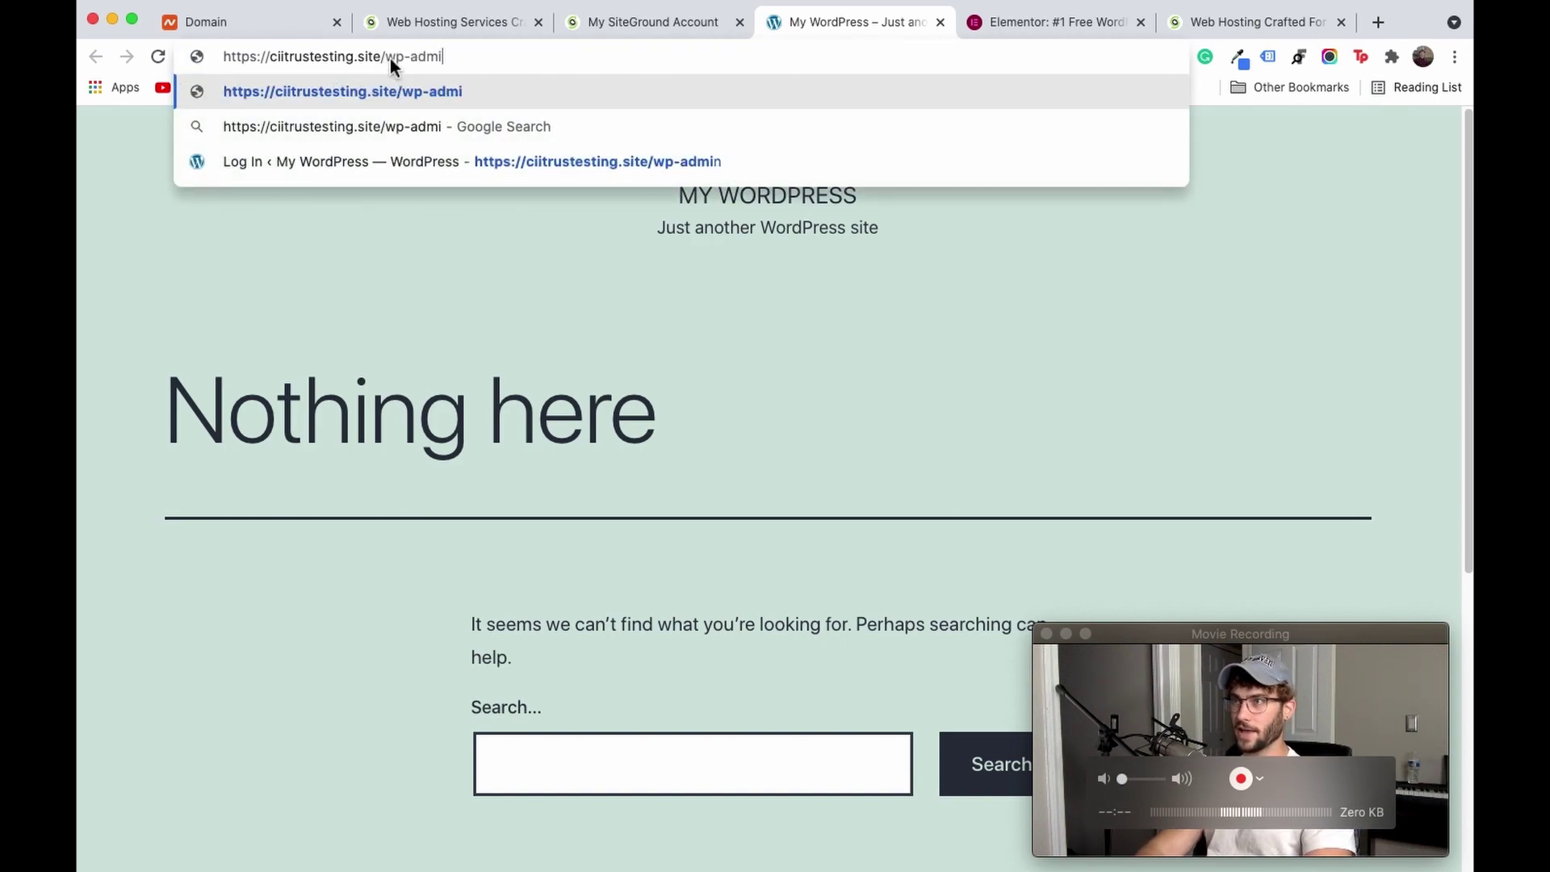
pyautogui.write('n')
pyautogui.press('Return')
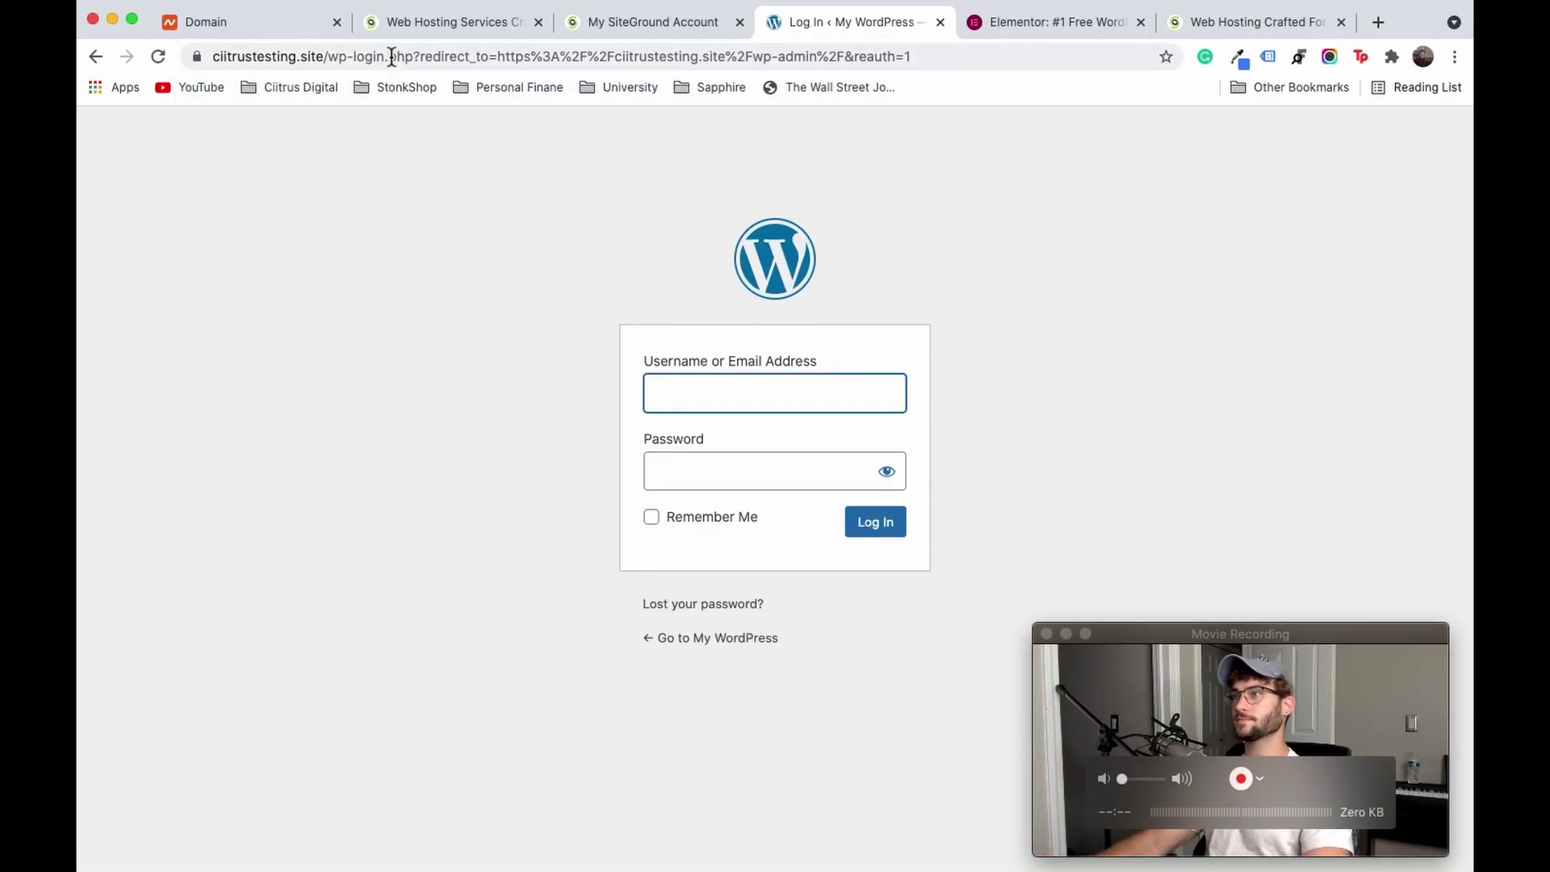
# Step: Log in to the WordPress admin of ciitrustesting.site with the account e-mail and password
pyautogui.click(800, 387)
pyautogui.click(756, 474)
pyautogui.click(754, 479)
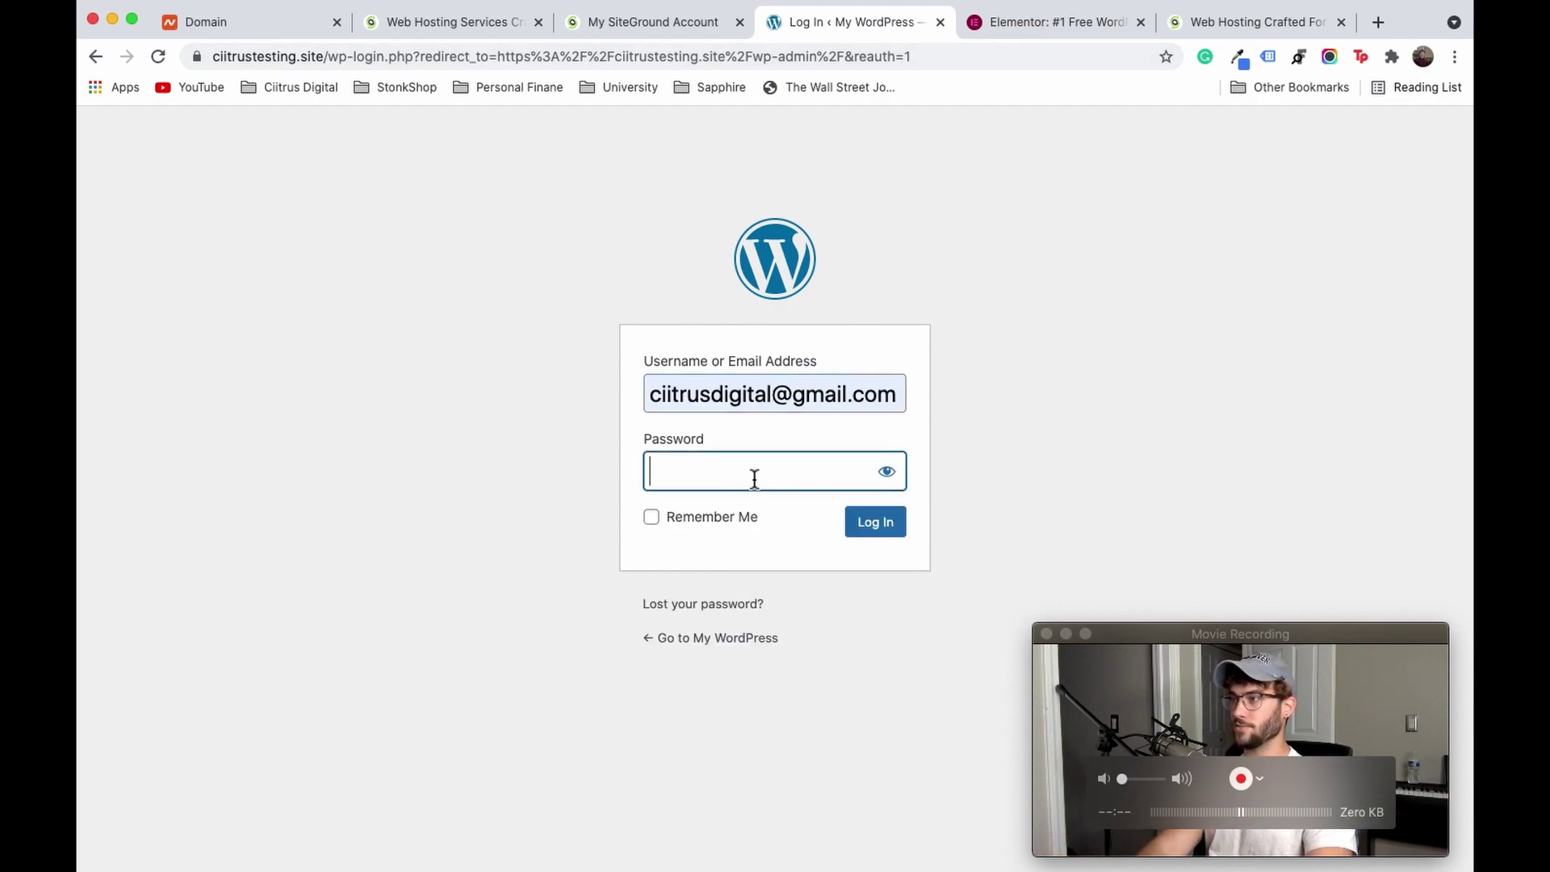
pyautogui.write('••••••••••••••••')
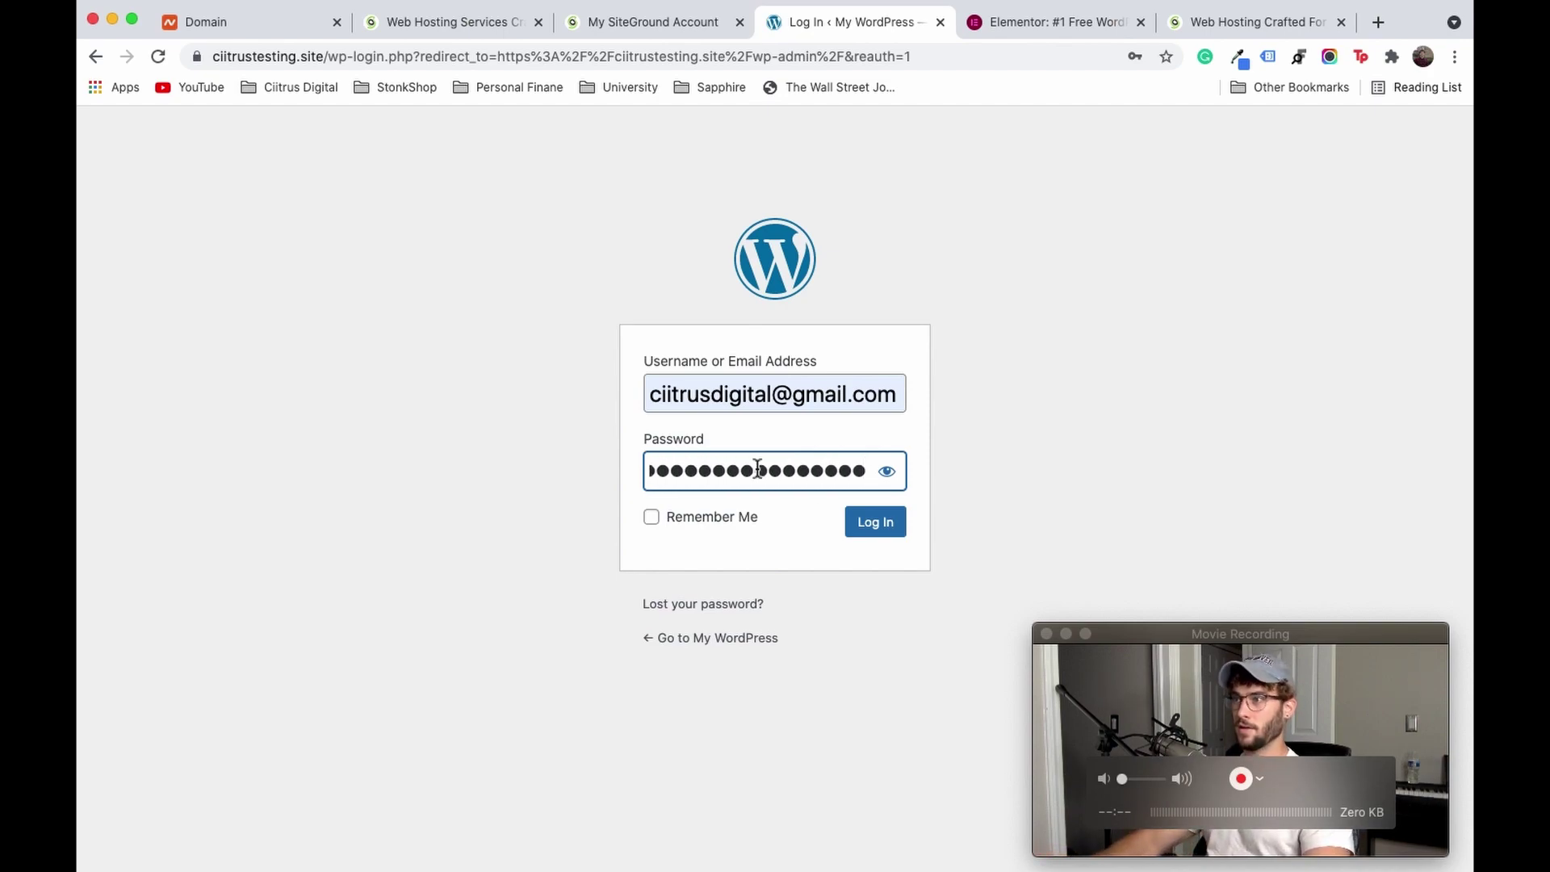
pyautogui.click(886, 529)
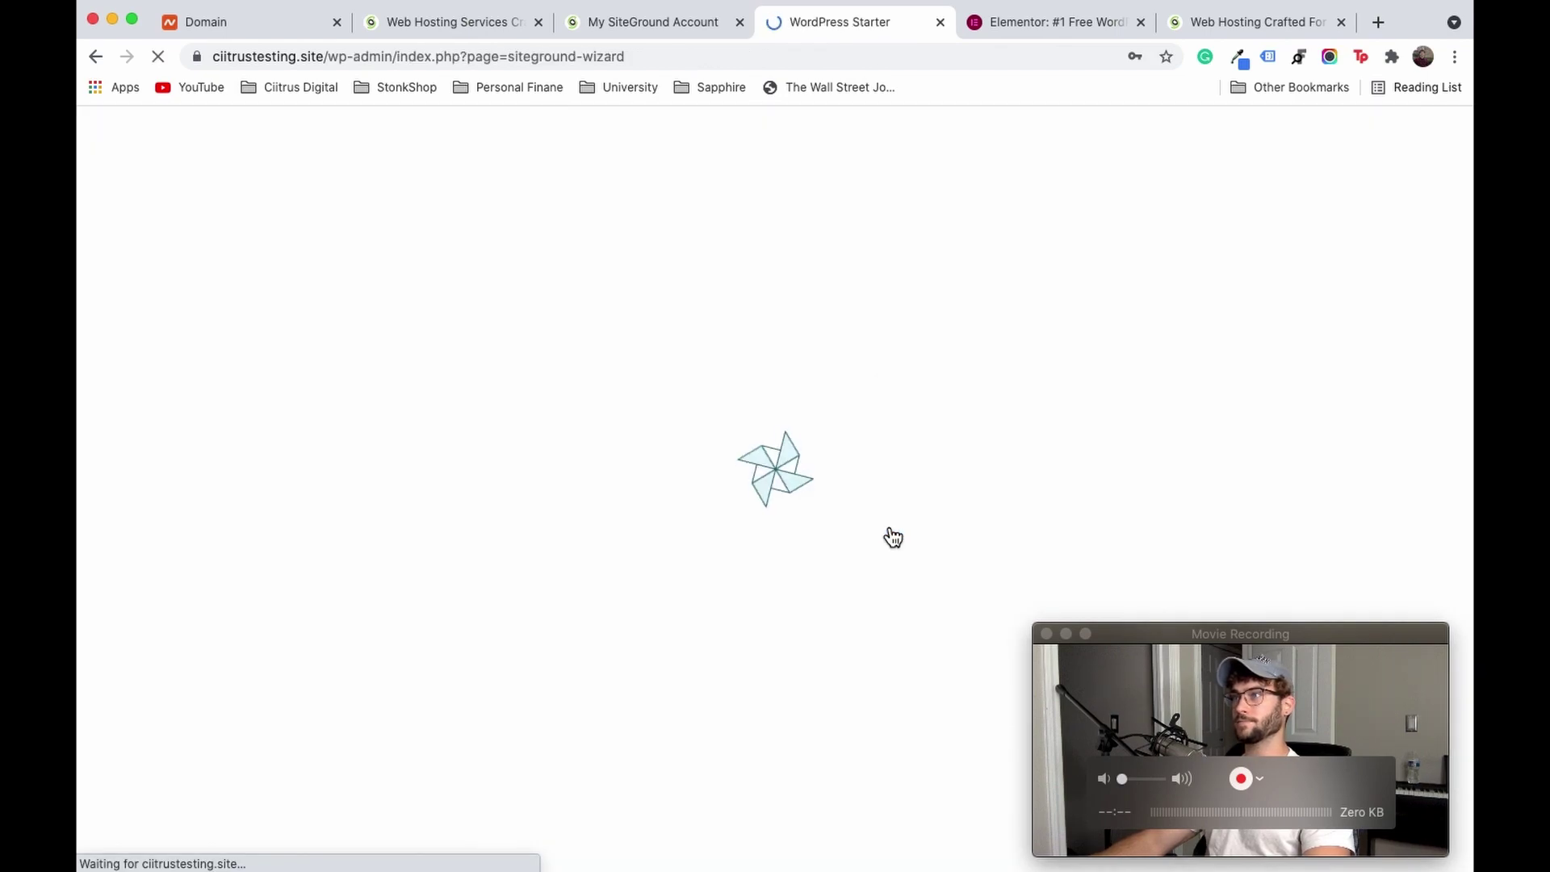
# Step: Exit the WordPress Starter wizard to the WordPress dashboard and look over the dashboard's sections
pyautogui.click(1167, 85)
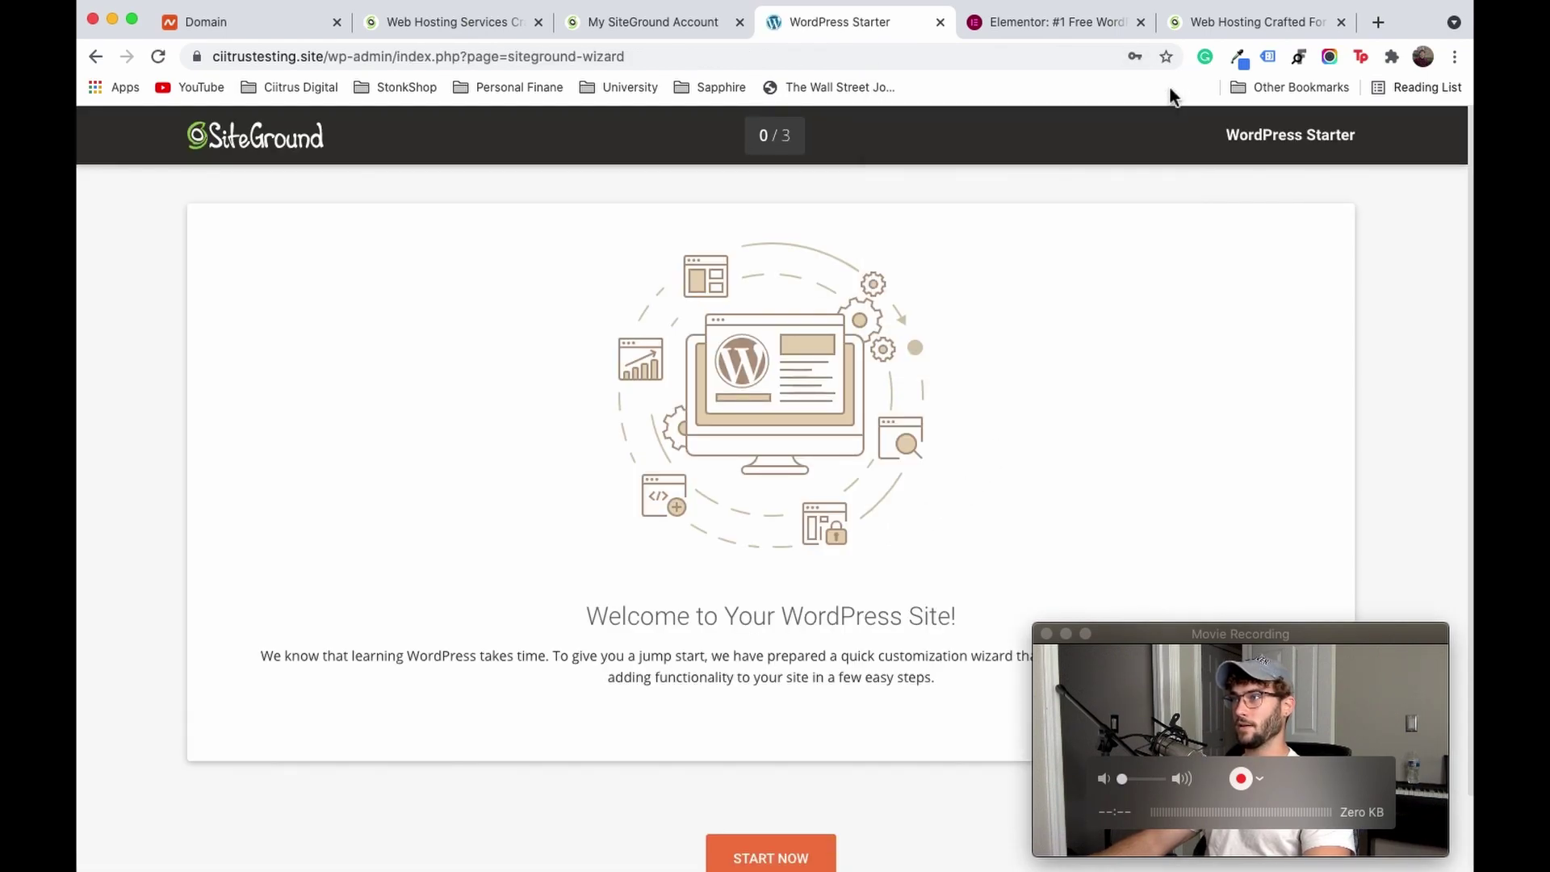
pyautogui.scroll(-1, 908, 517)
pyautogui.scroll(-2, 855, 507)
pyautogui.scroll(2, 812, 497)
pyautogui.scroll(-2, 768, 415)
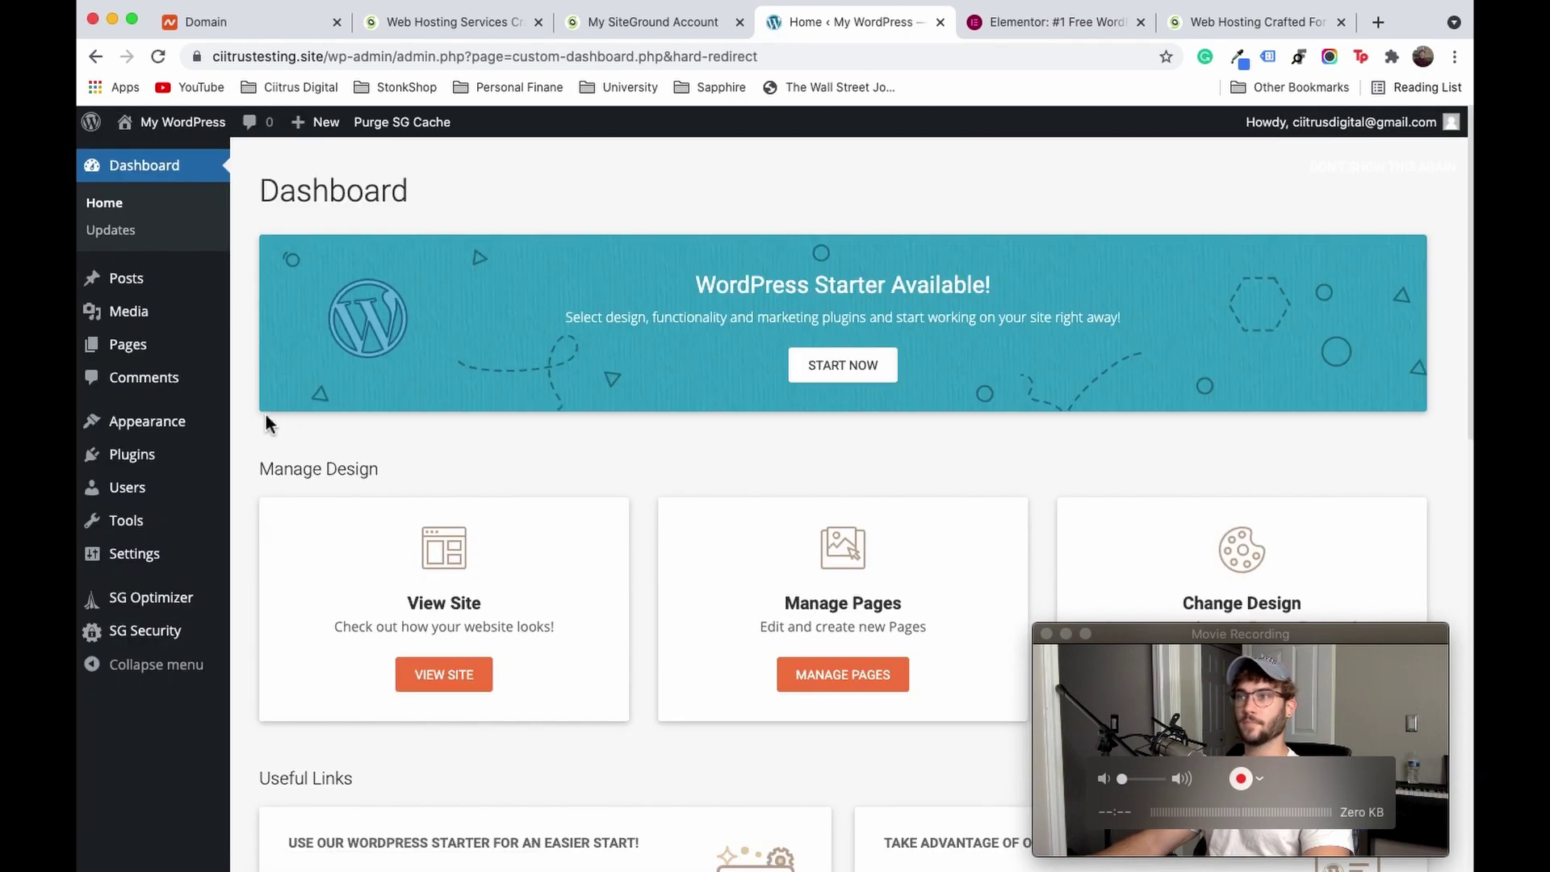
pyautogui.scroll(-10, 412, 406)
pyautogui.scroll(10, 426, 406)
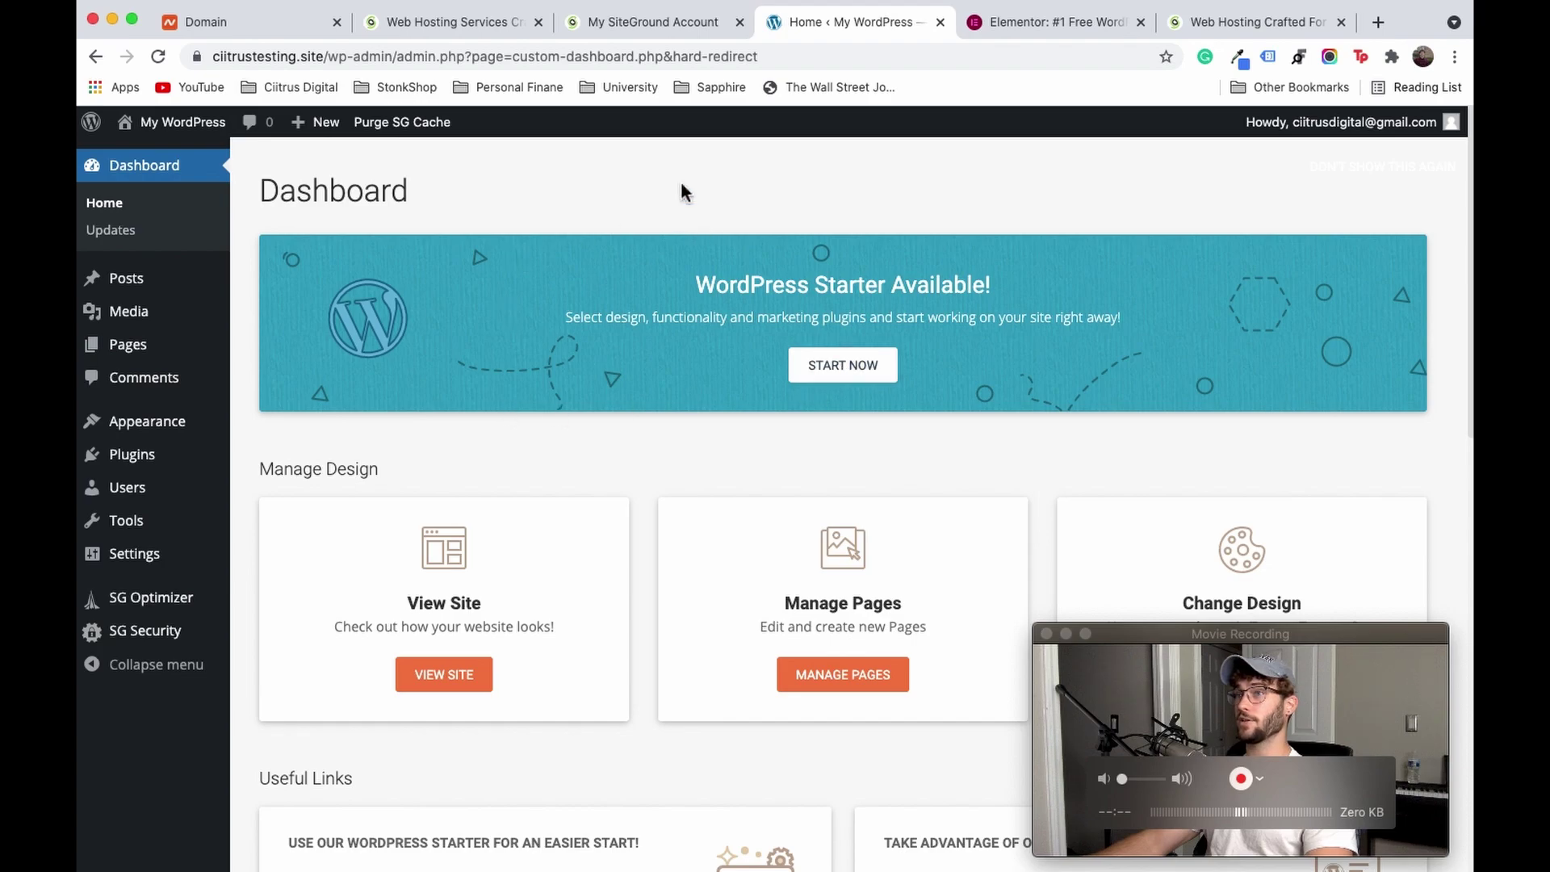
pyautogui.scroll(-10, 508, 465)
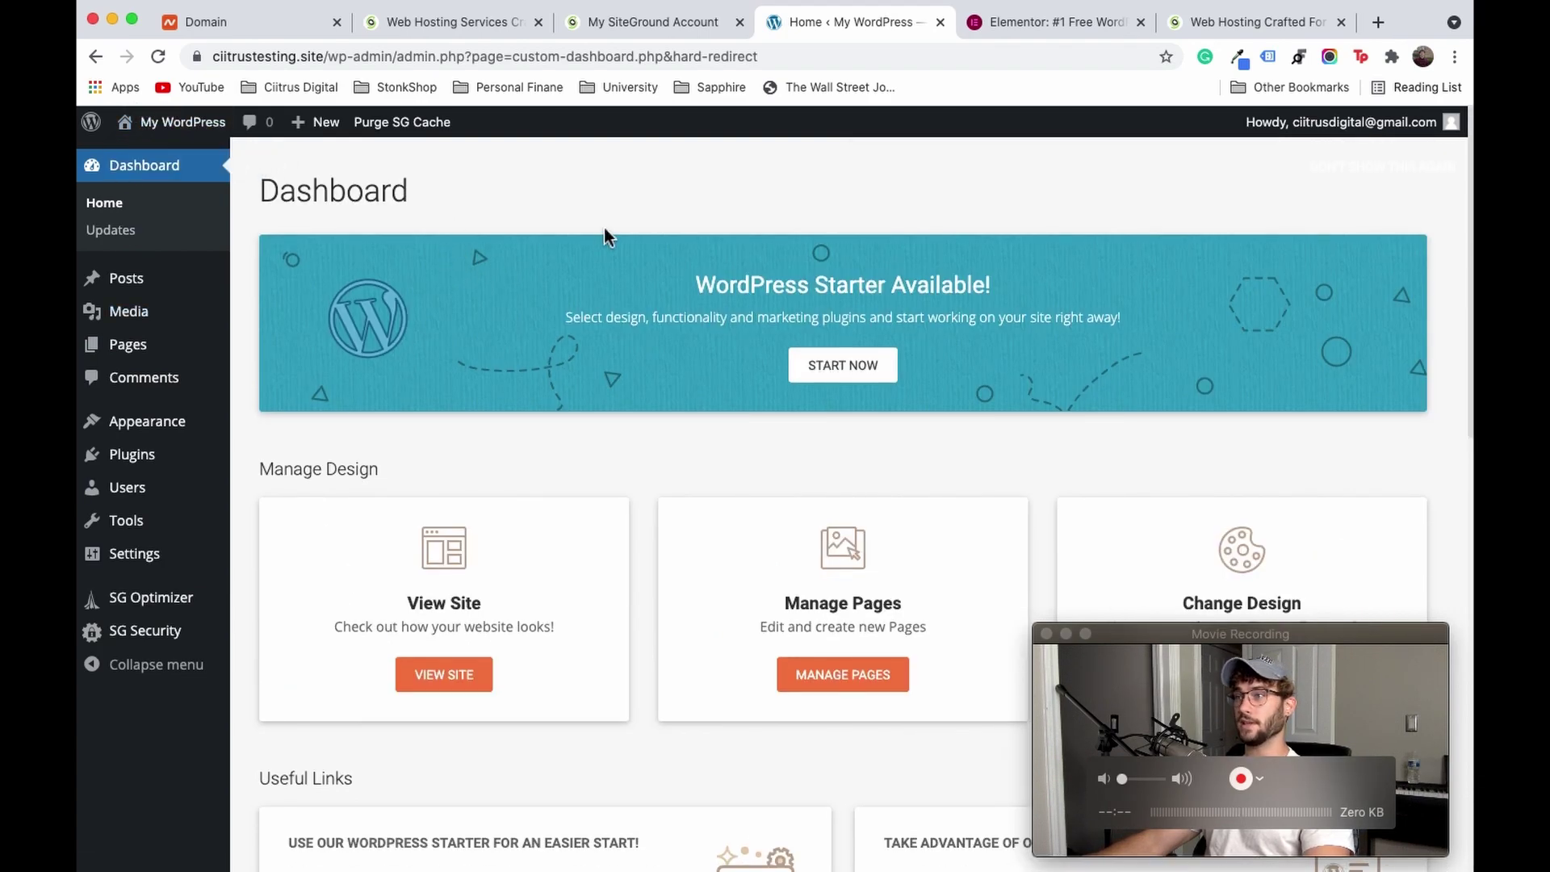
# Step: Deactivate the SiteGround Central plugin and delete it from the site
pyautogui.scroll(-12, 590, 235)
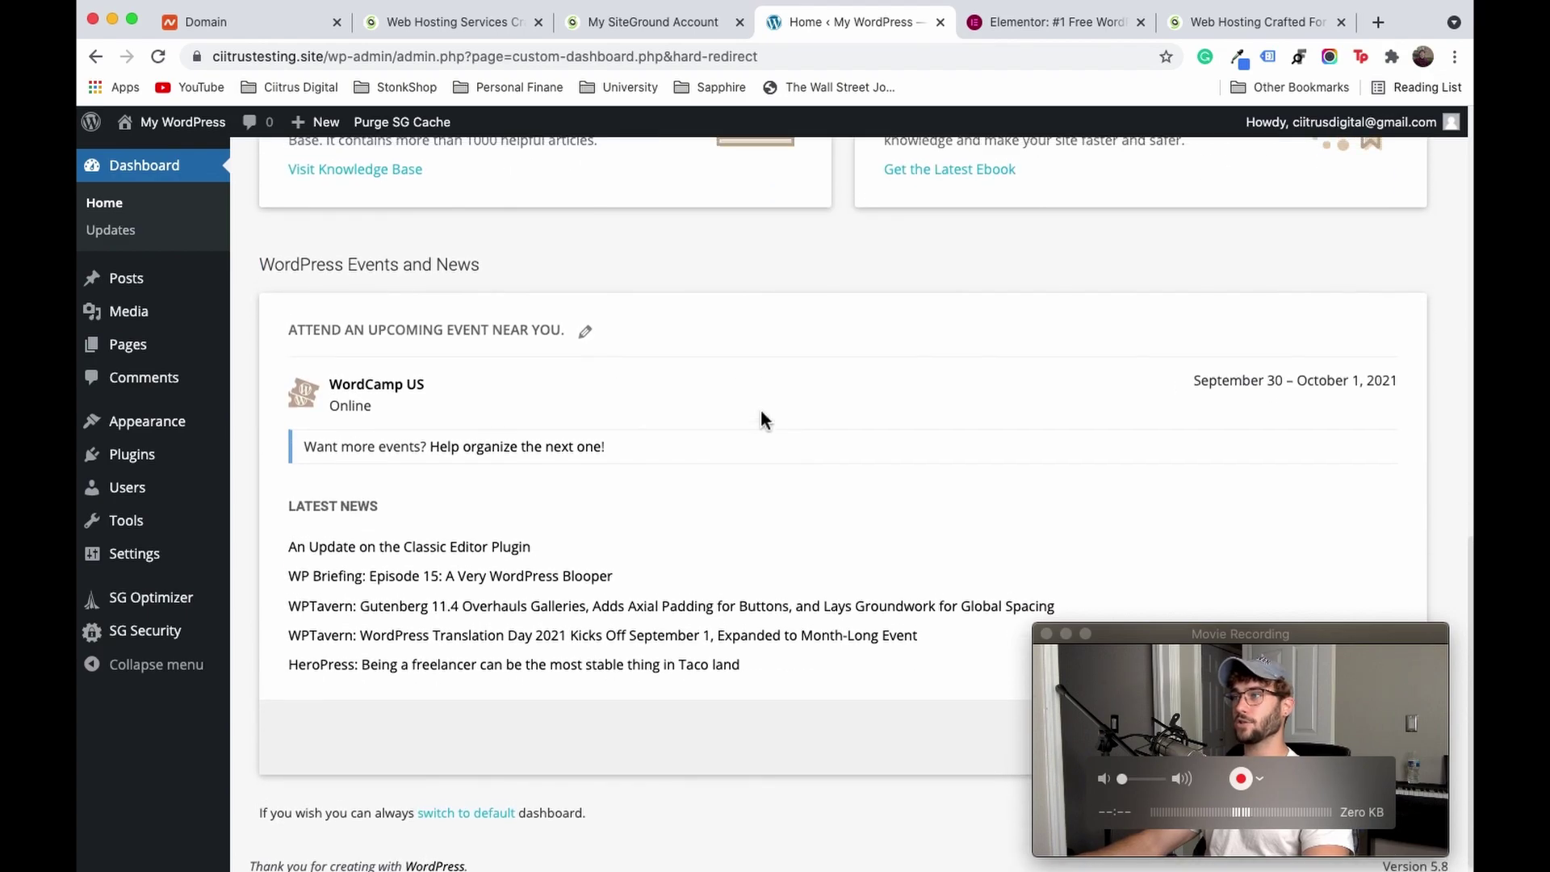
pyautogui.scroll(12, 759, 407)
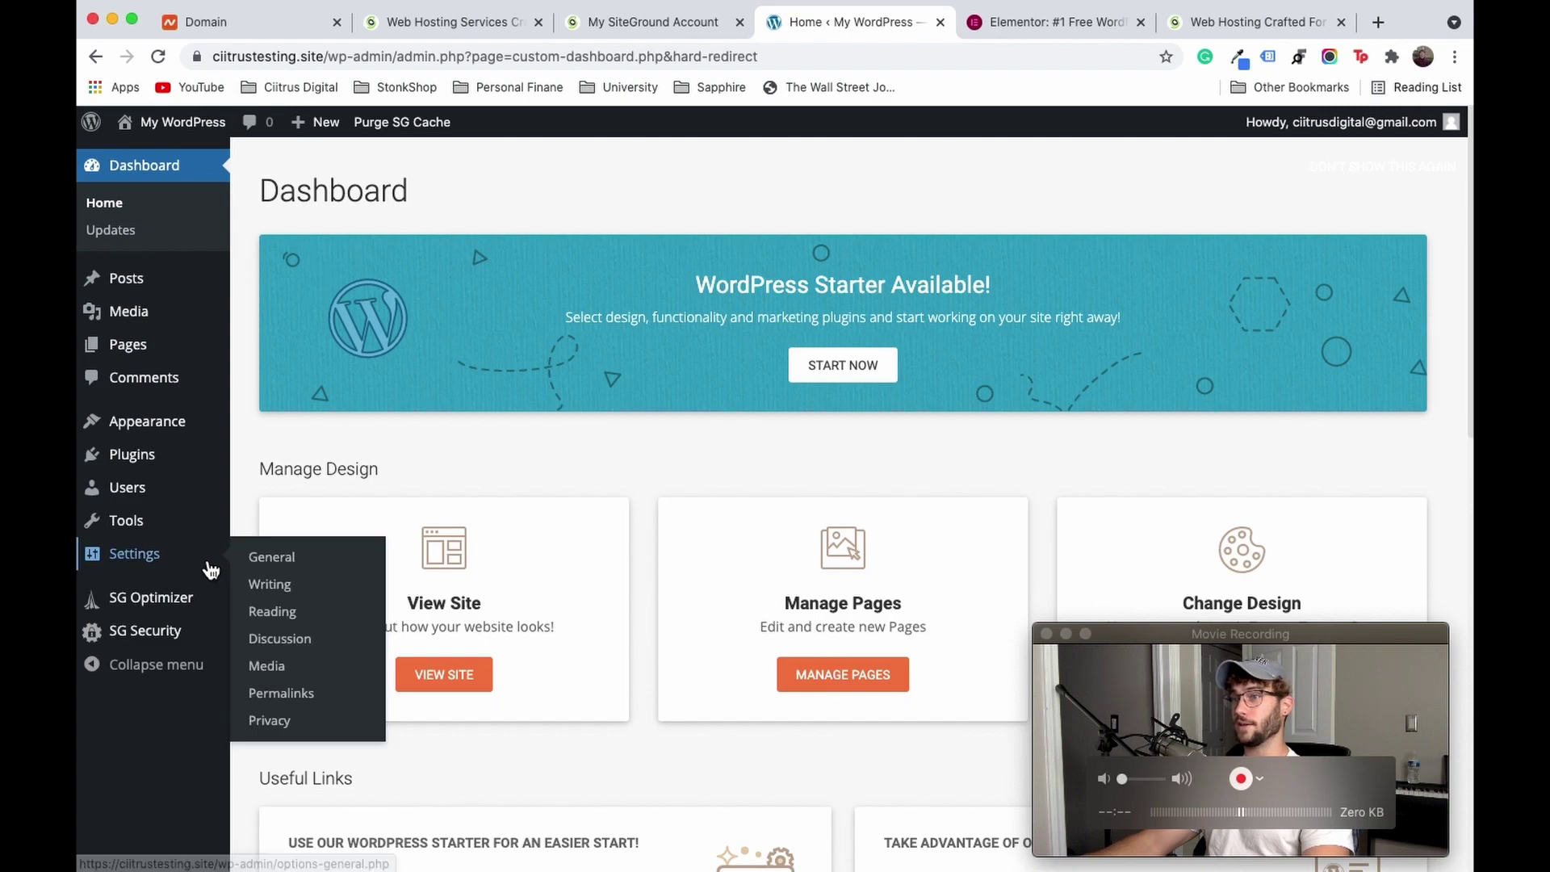
pyautogui.moveTo(162, 457)
pyautogui.click(110, 470)
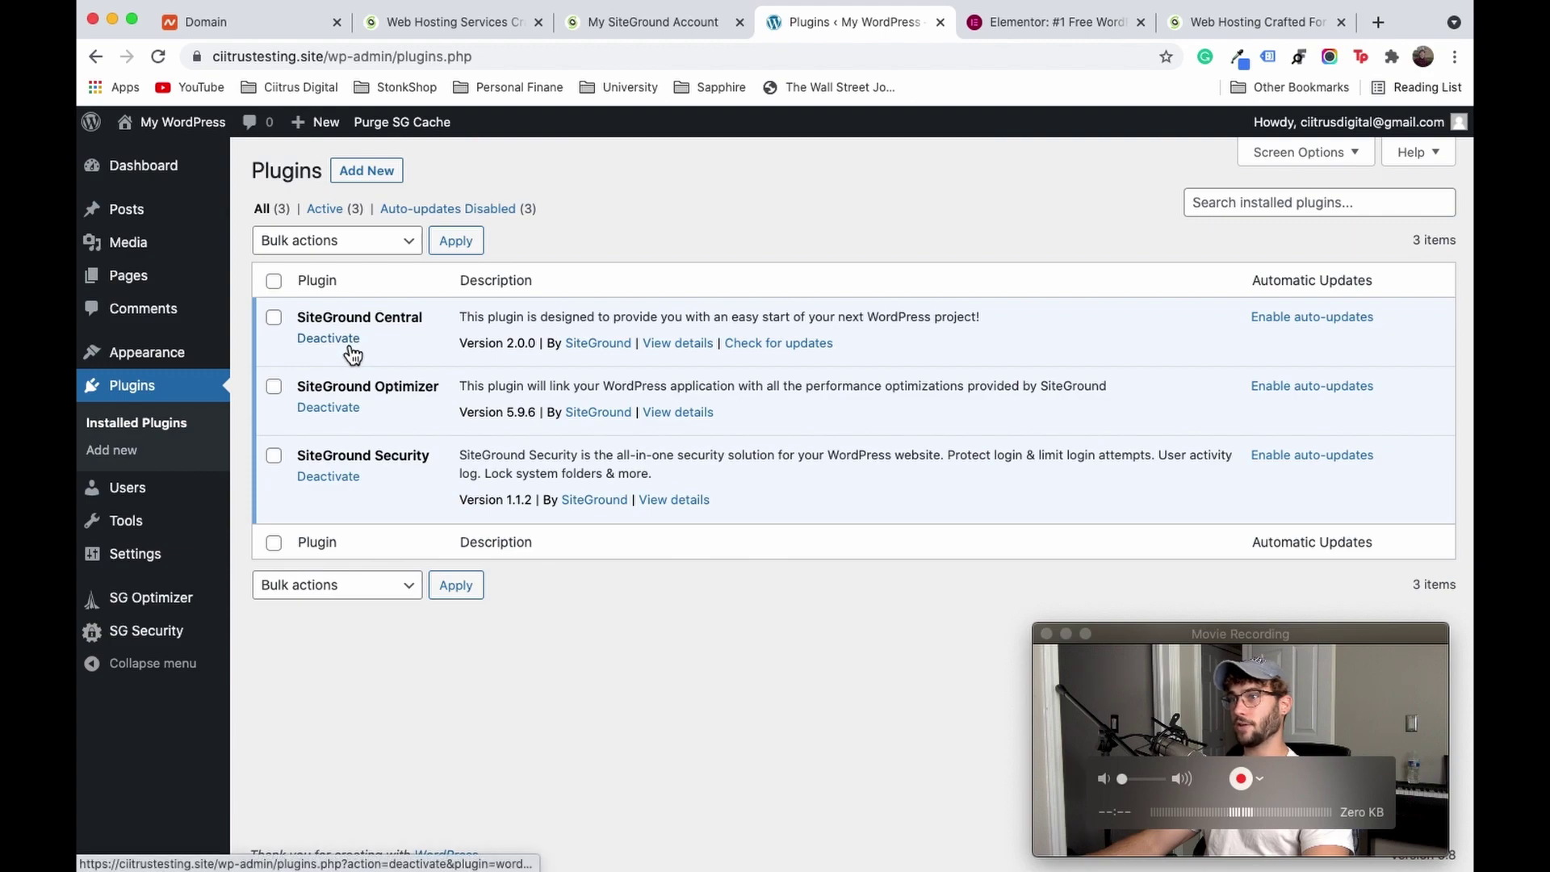
pyautogui.click(327, 338)
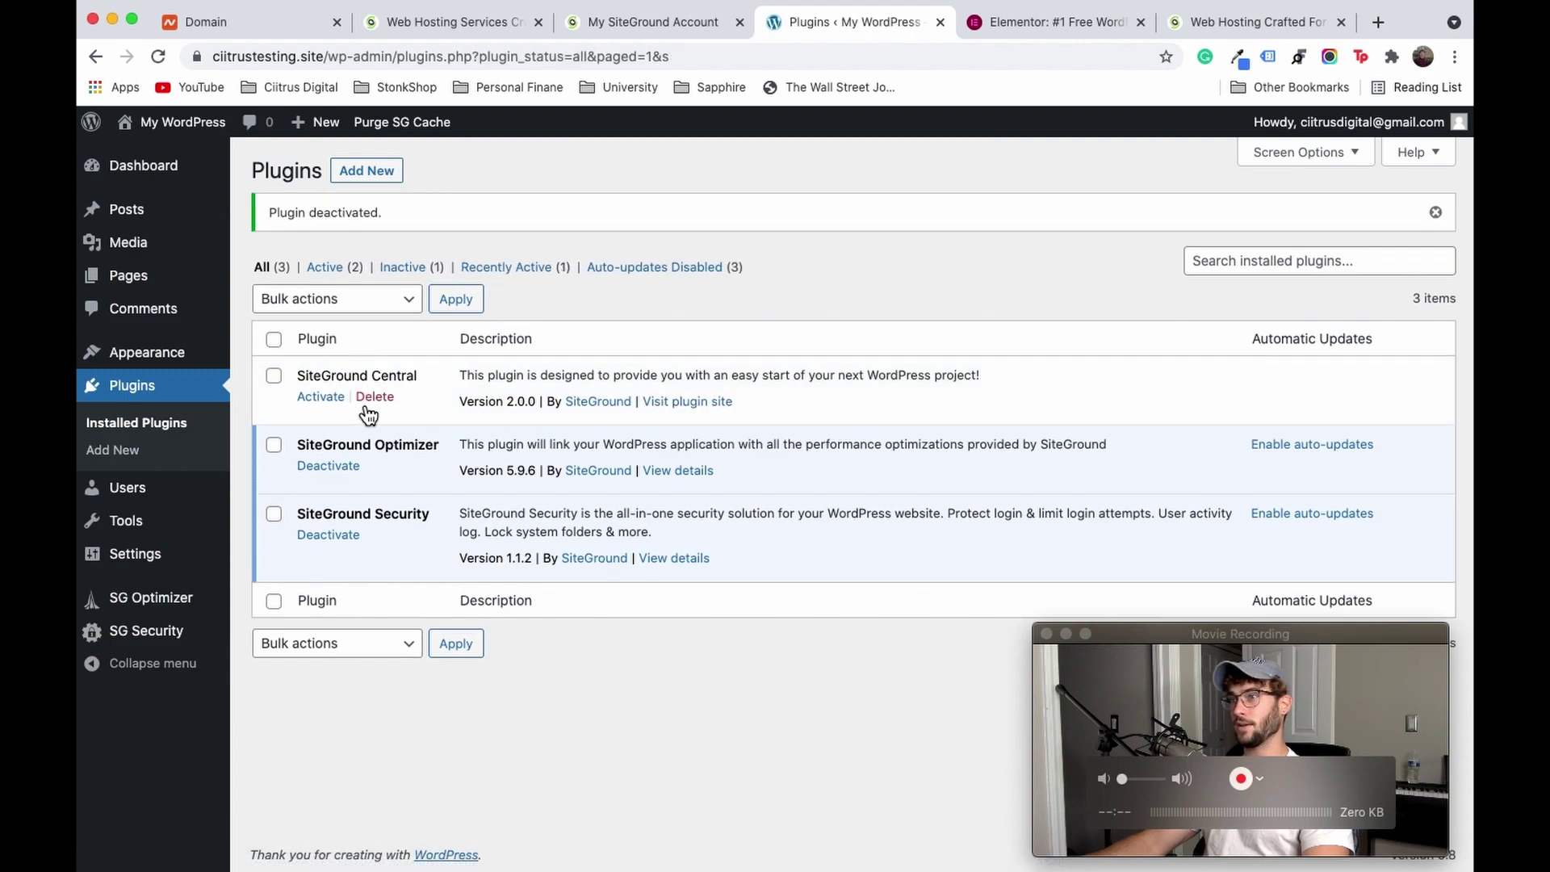
pyautogui.click(390, 397)
pyautogui.click(923, 176)
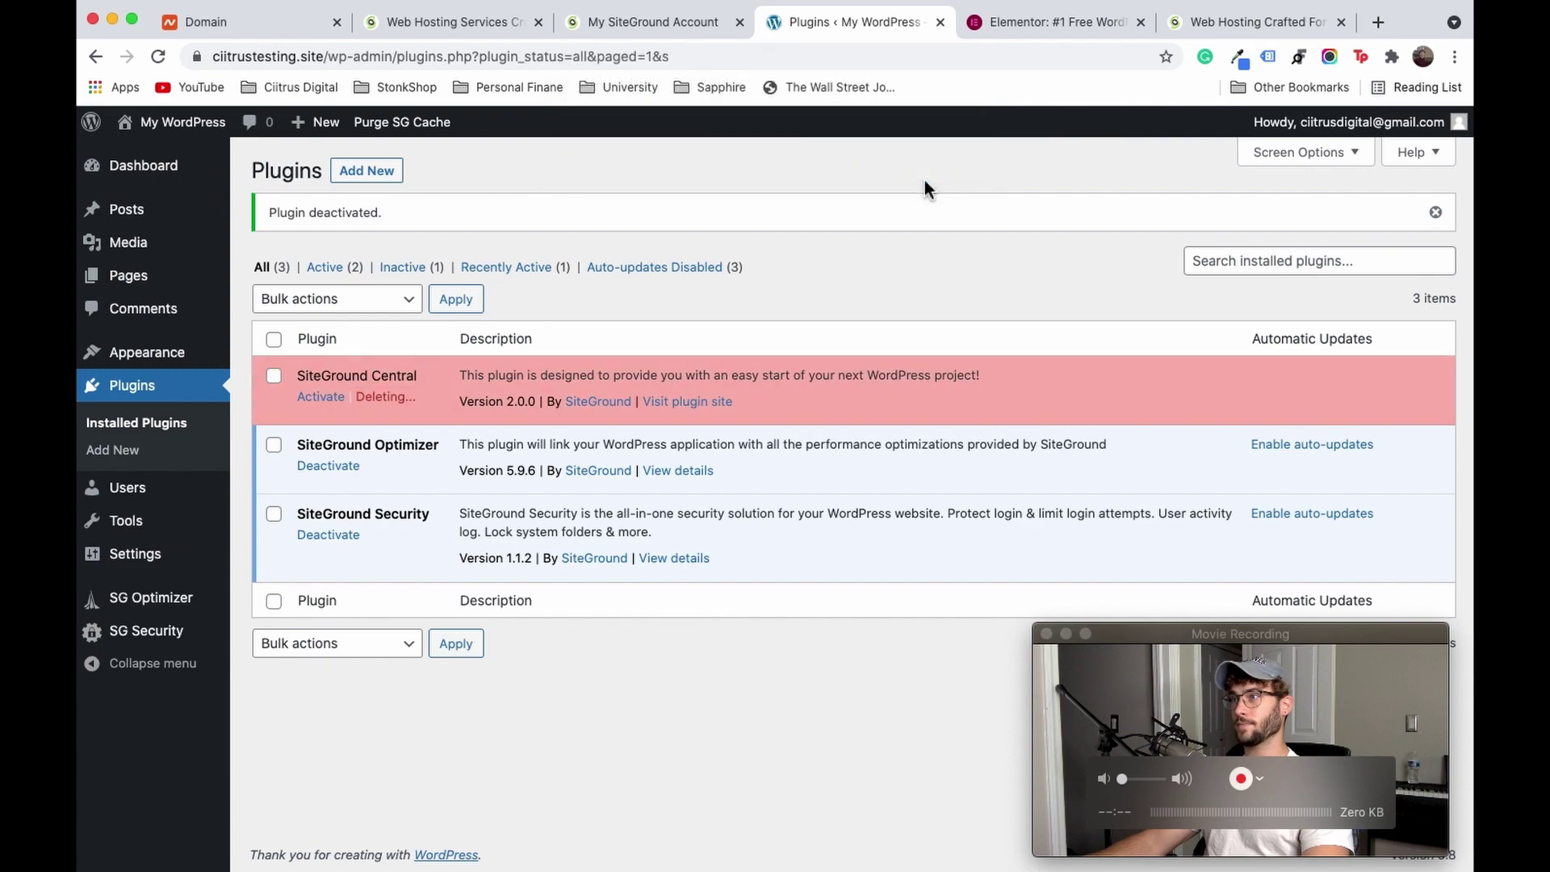
# Step: Deactivate the SiteGround Optimizer and SiteGround Security plugins
pyautogui.click(327, 440)
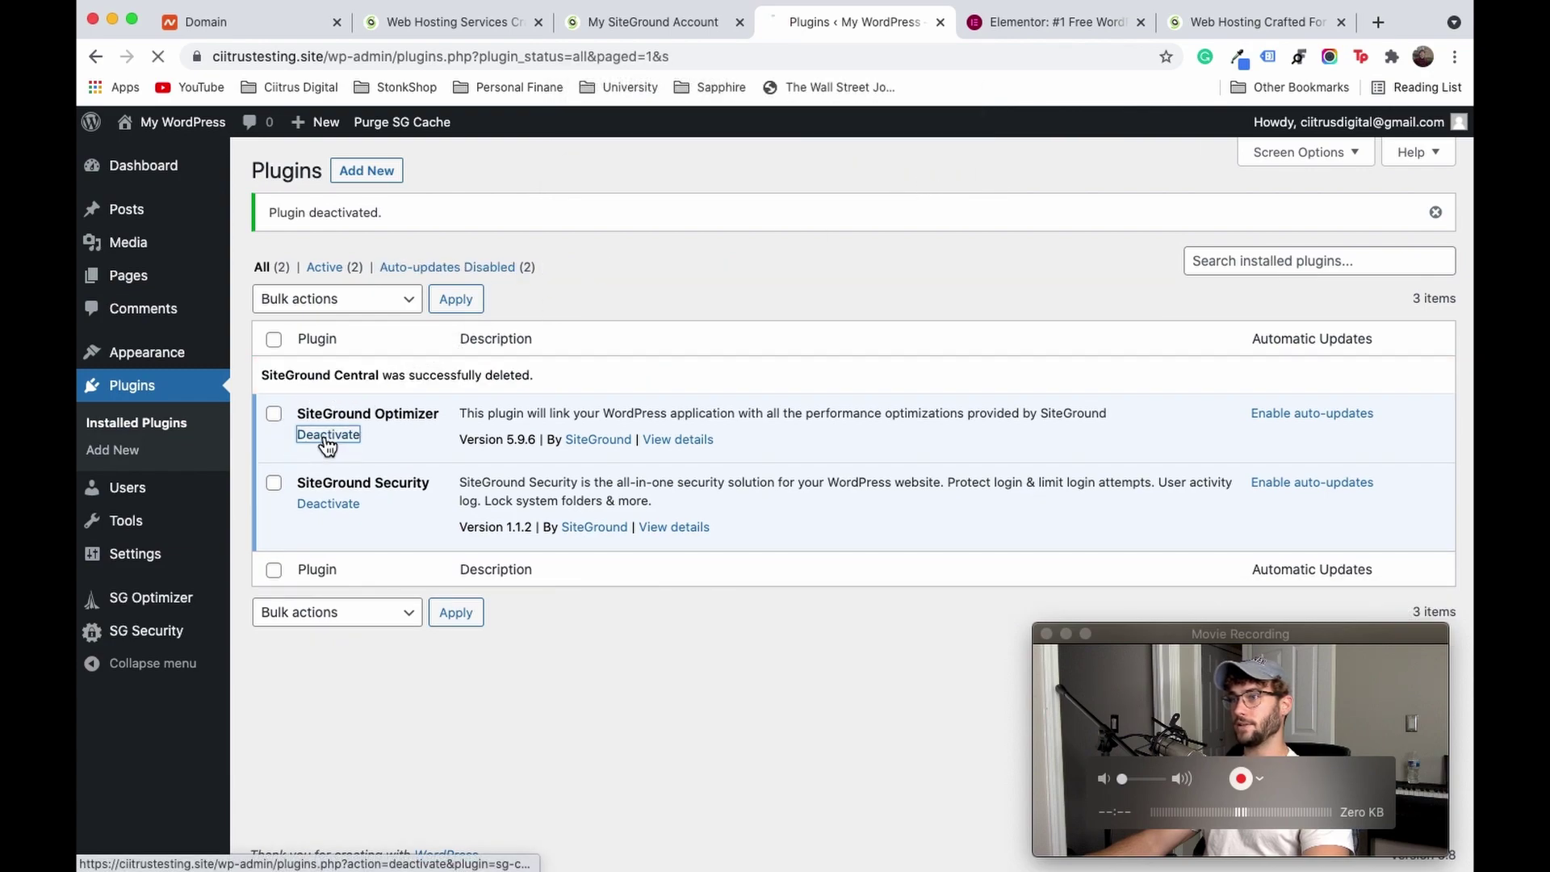
pyautogui.click(328, 466)
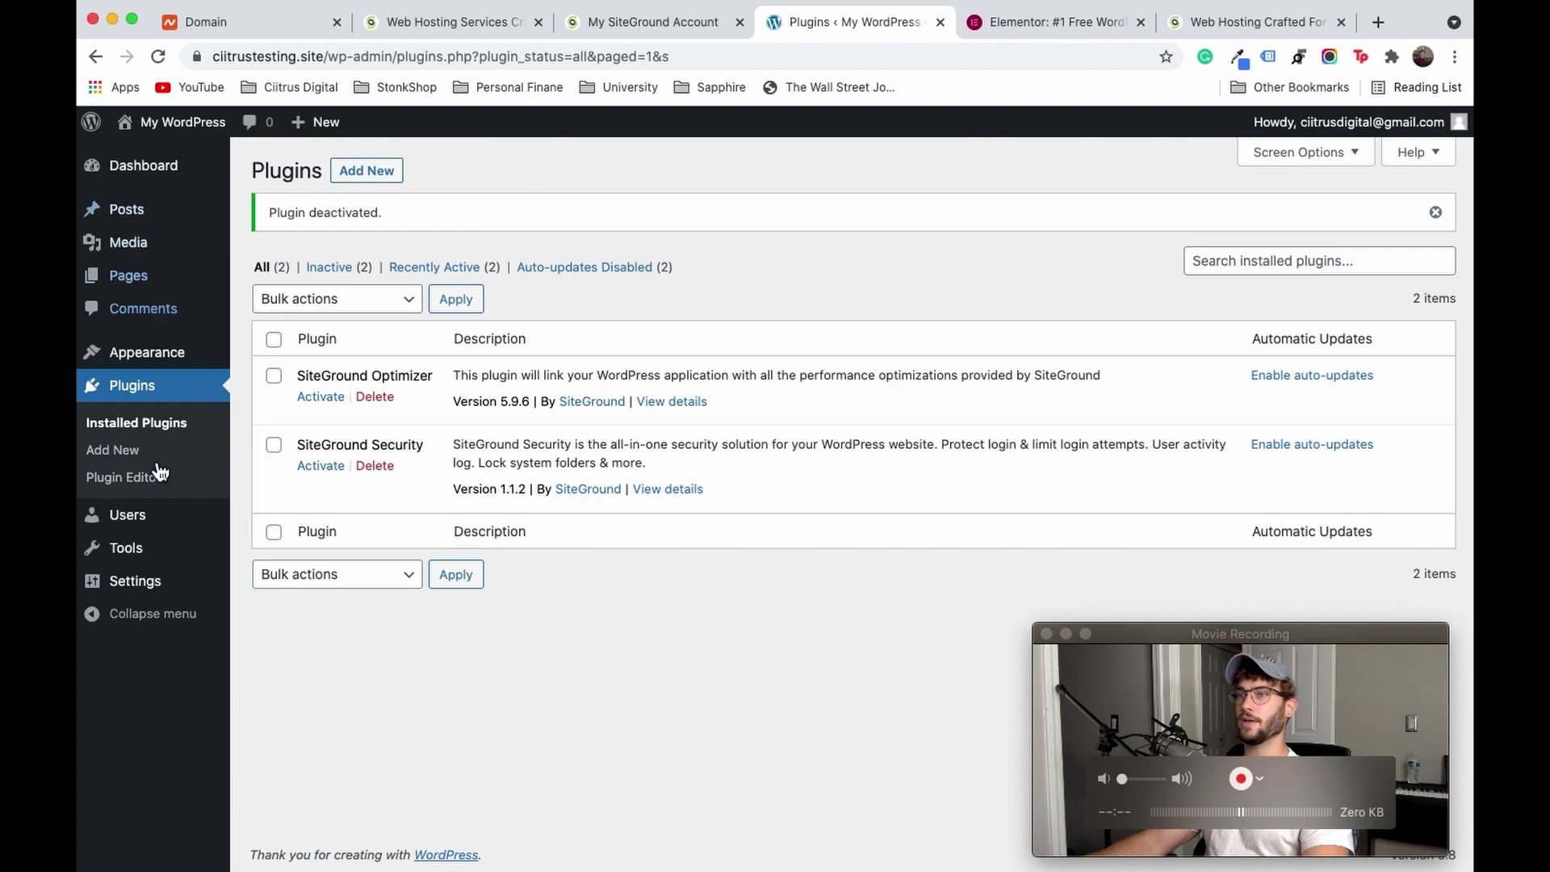
# Step: Delete the Twenty Nineteen theme from the installed themes
pyautogui.moveTo(145, 352)
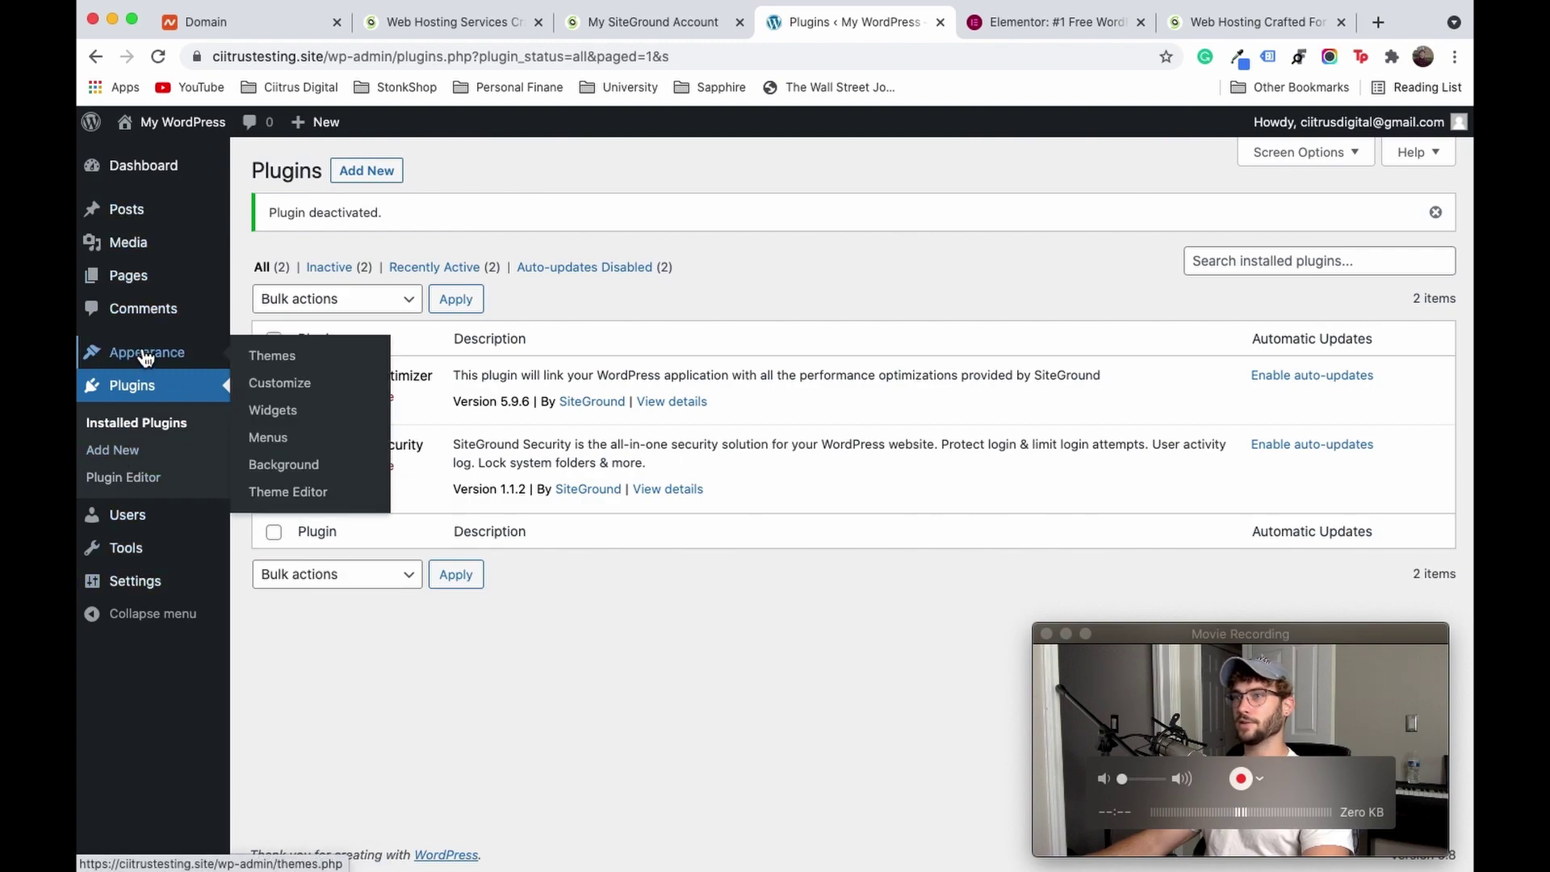
pyautogui.click(284, 358)
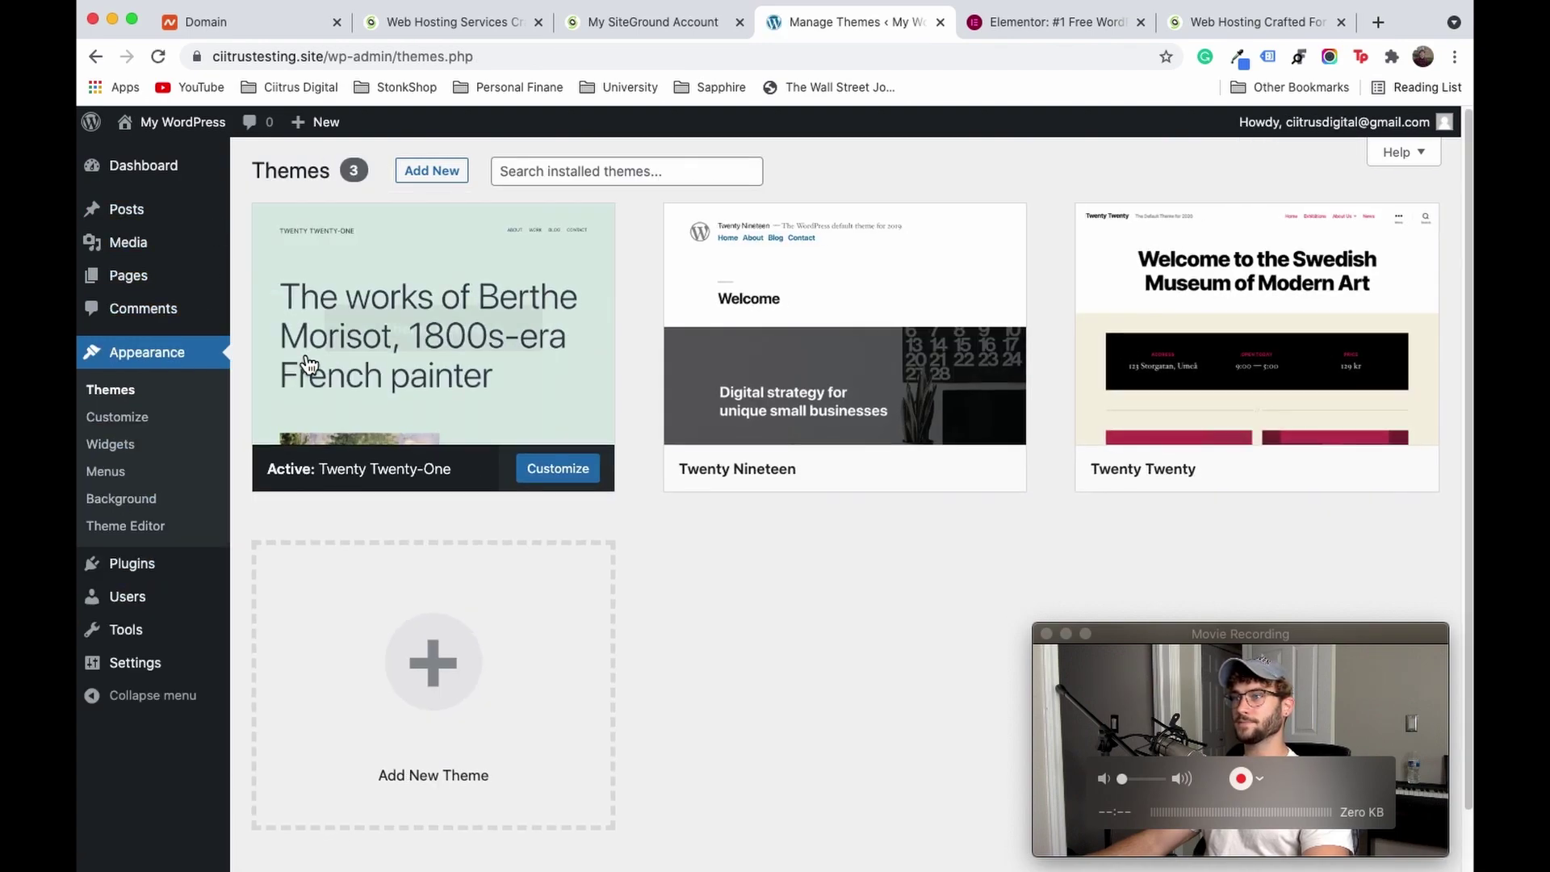
pyautogui.click(971, 278)
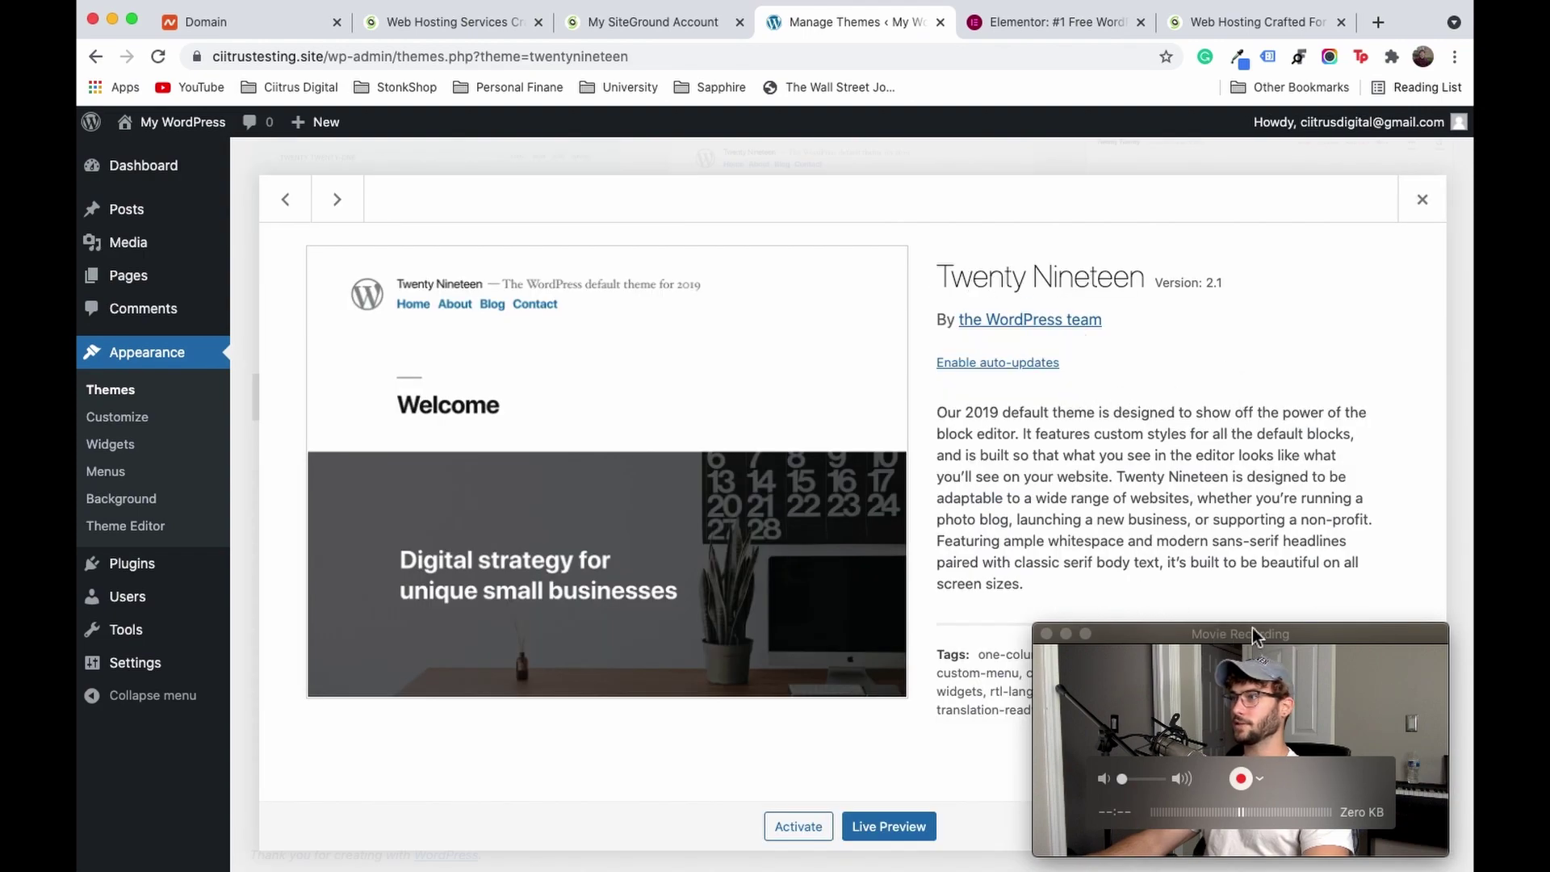
pyautogui.moveTo(1334, 636); pyautogui.dragTo(394, 638)
pyautogui.click(1357, 800)
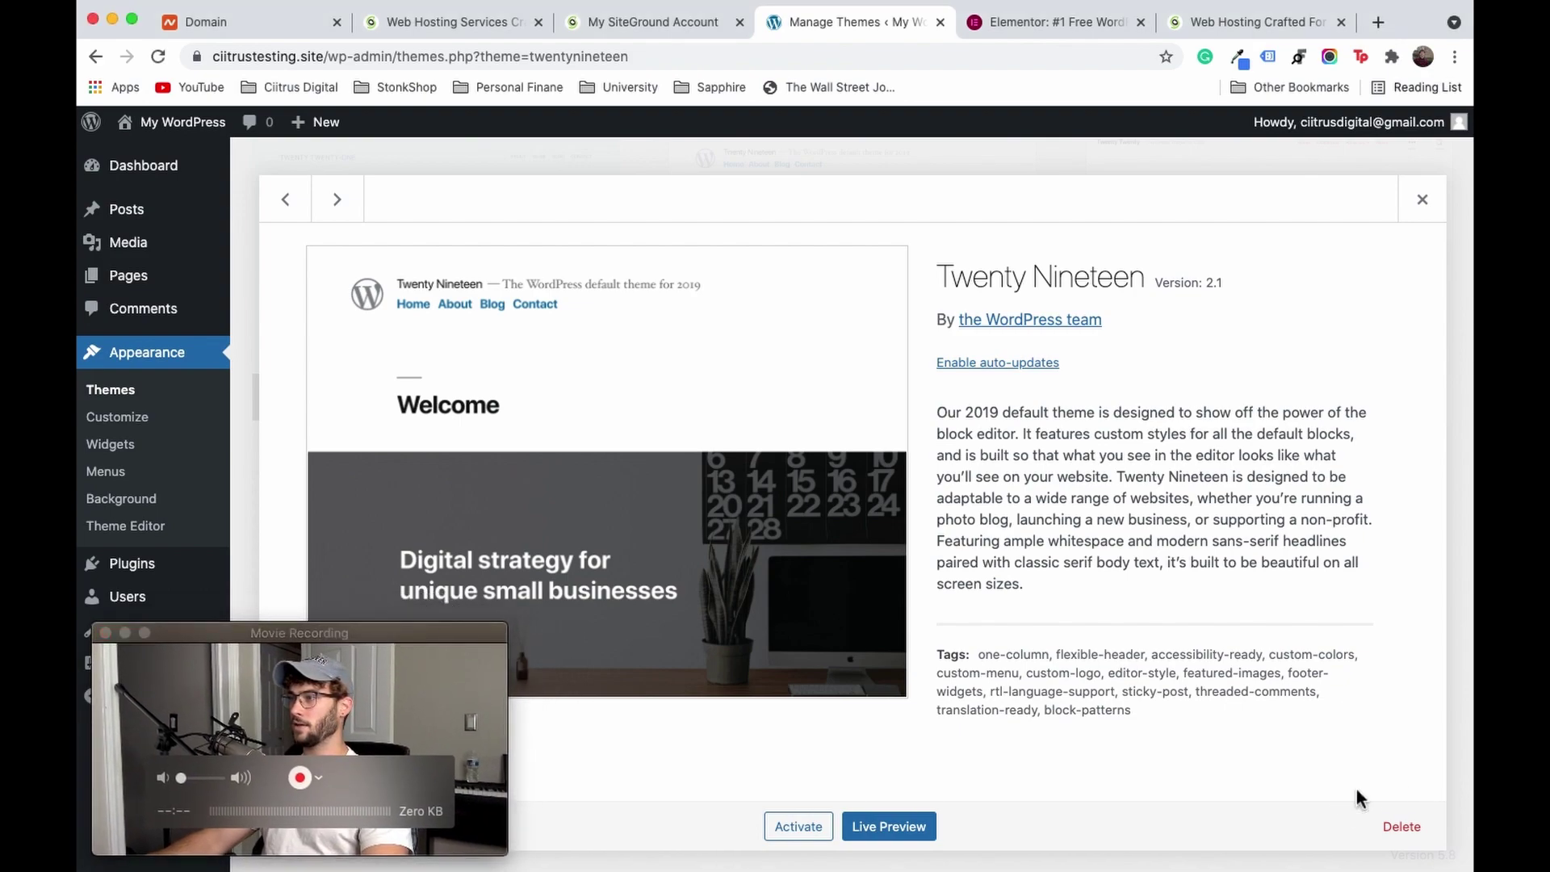
pyautogui.click(1402, 826)
pyautogui.click(943, 205)
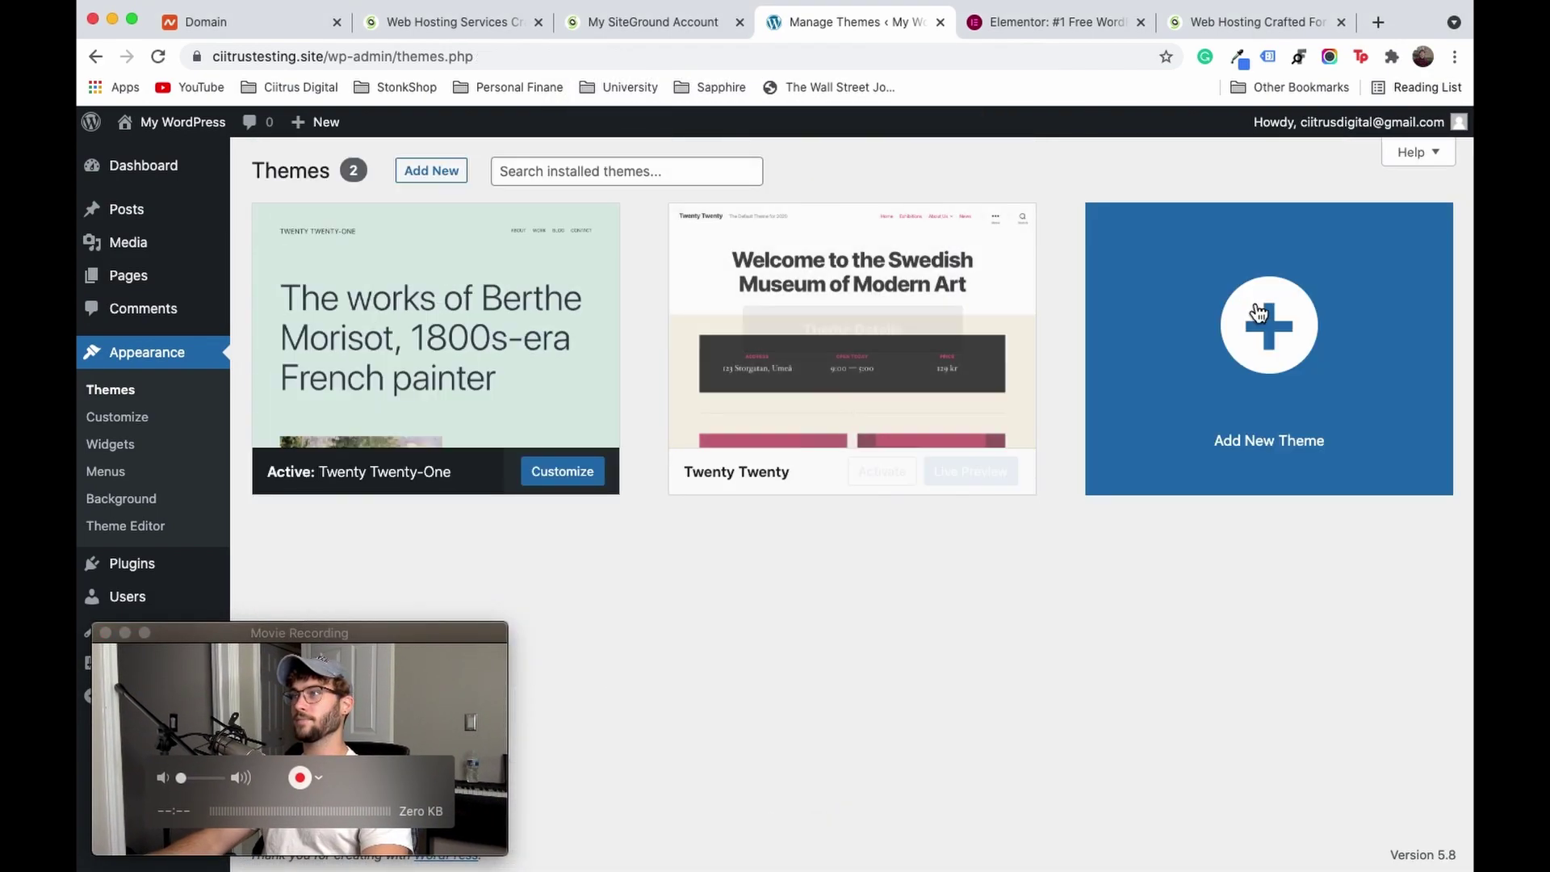
# Step: Delete the Twenty Twenty theme, keeping only Twenty Twenty-One installed
pyautogui.click(943, 269)
pyautogui.click(1402, 826)
pyautogui.click(946, 202)
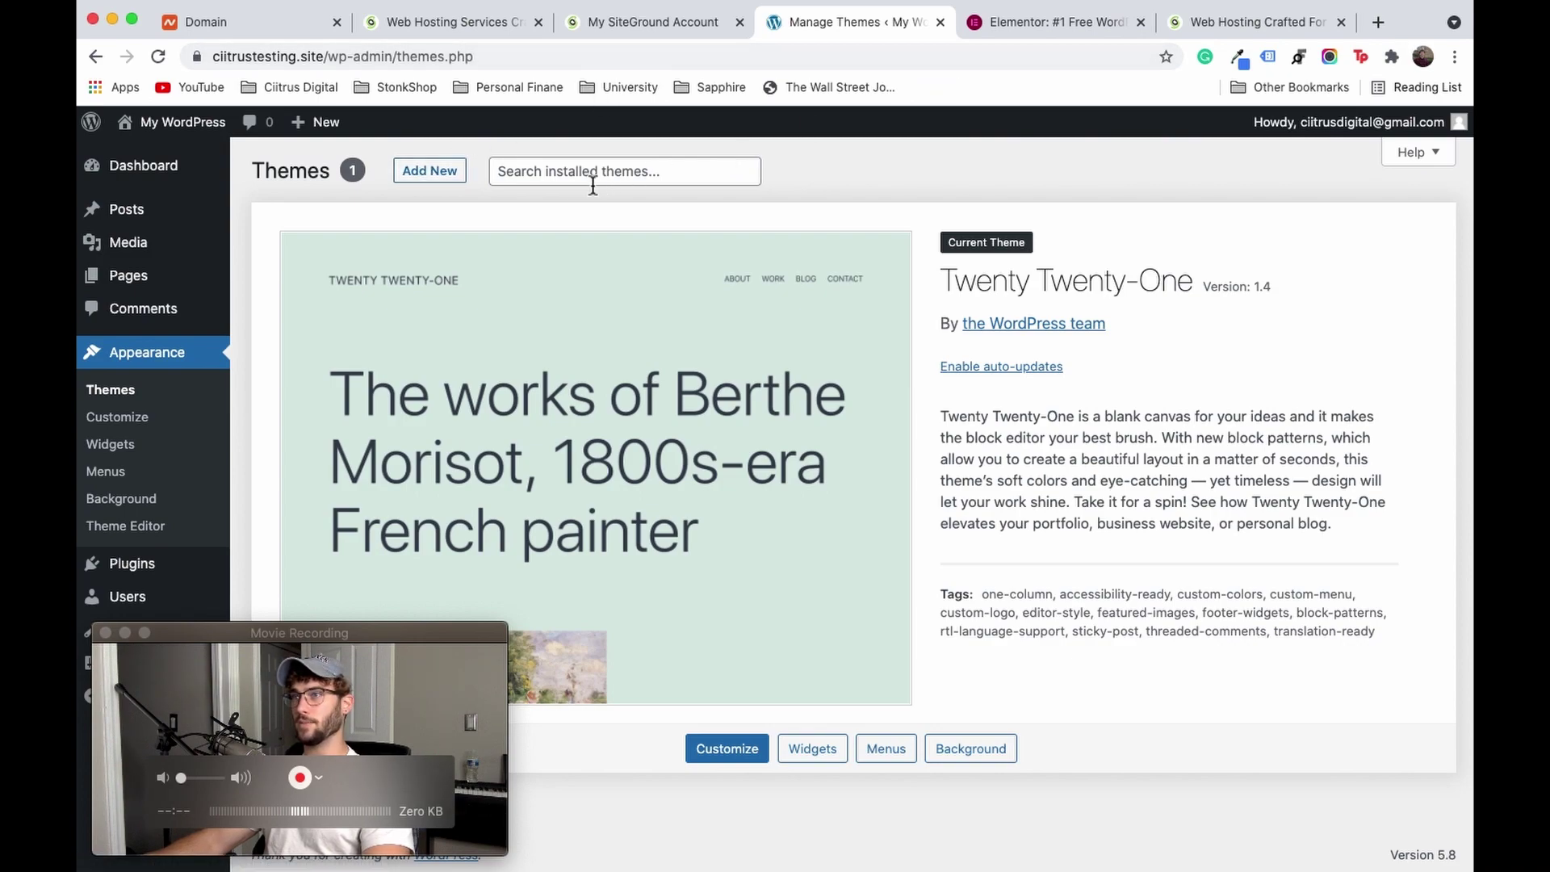
# Step: Search for the theme "Hello Elementor" among the new themes, then install and activate it
pyautogui.click(427, 173)
pyautogui.click(1362, 226)
pyautogui.write('Hel')
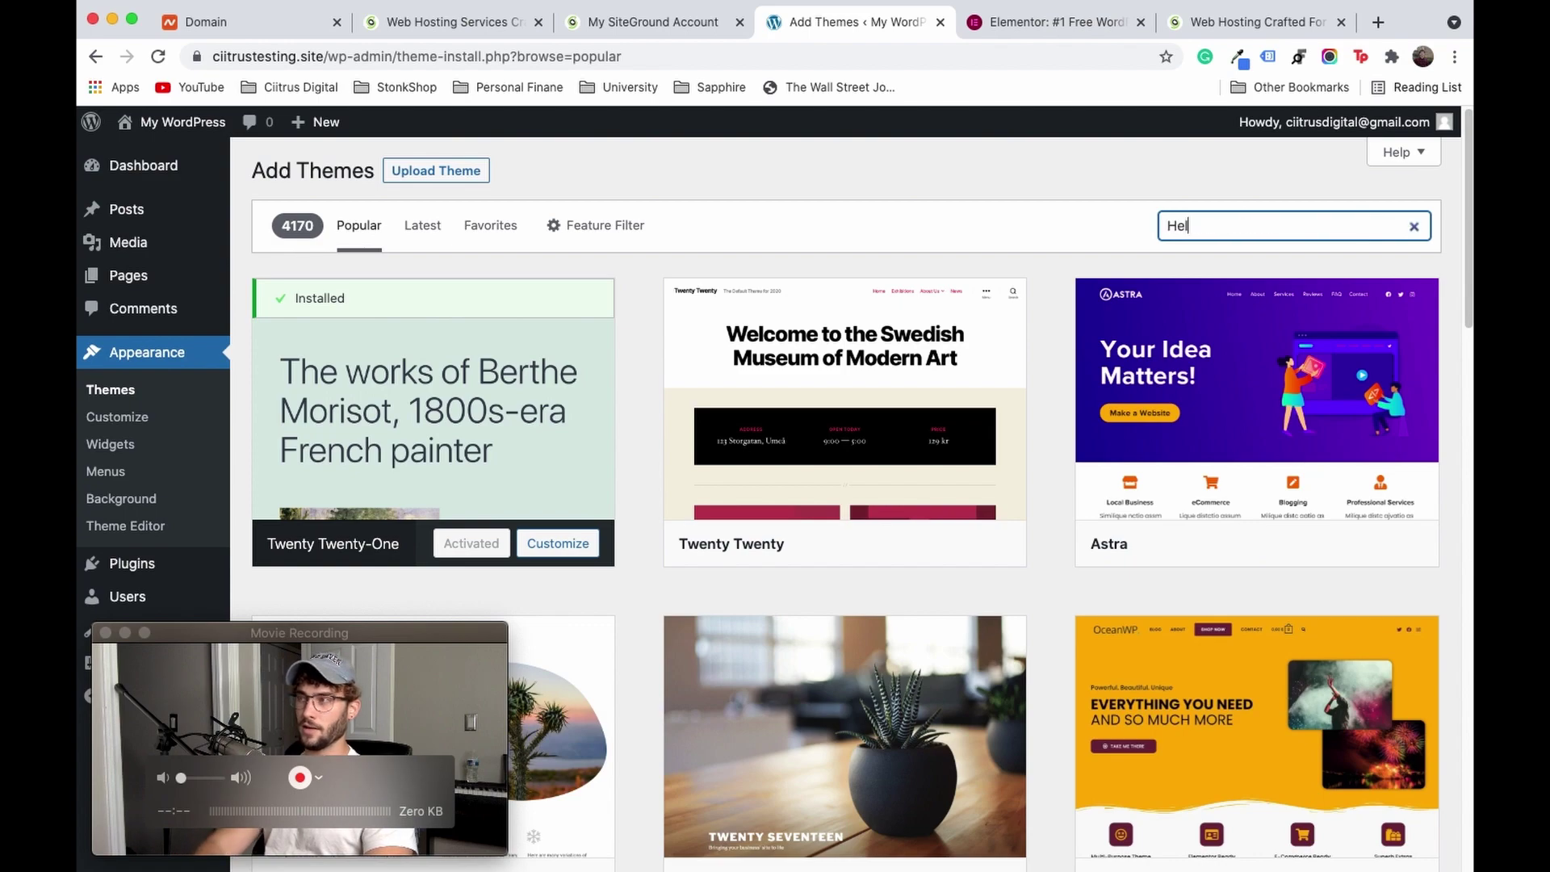
pyautogui.write('lo Elementor')
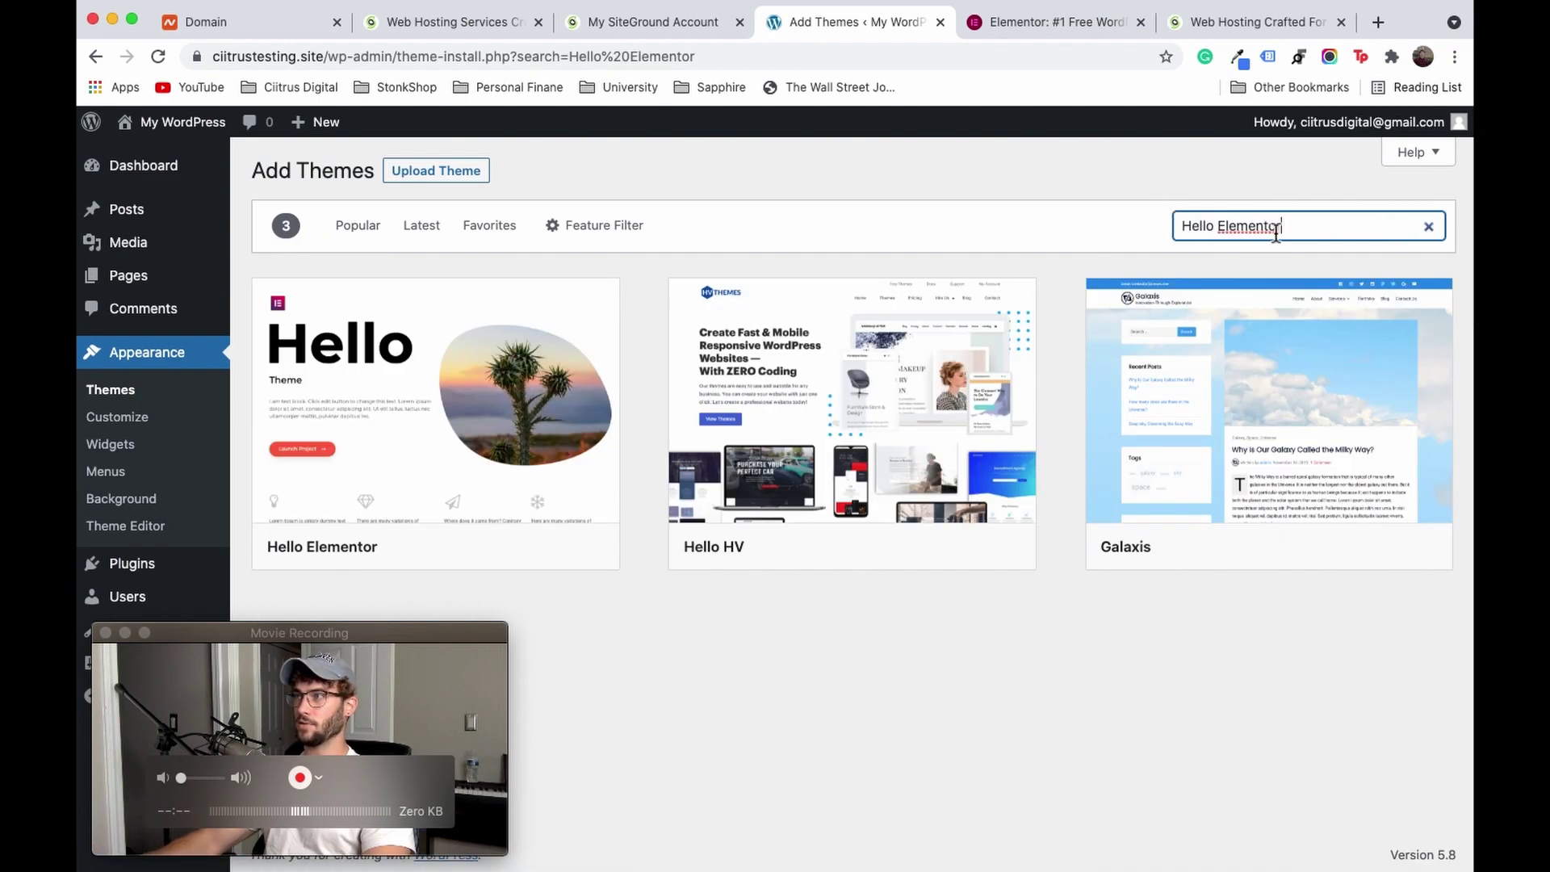
pyautogui.click(489, 546)
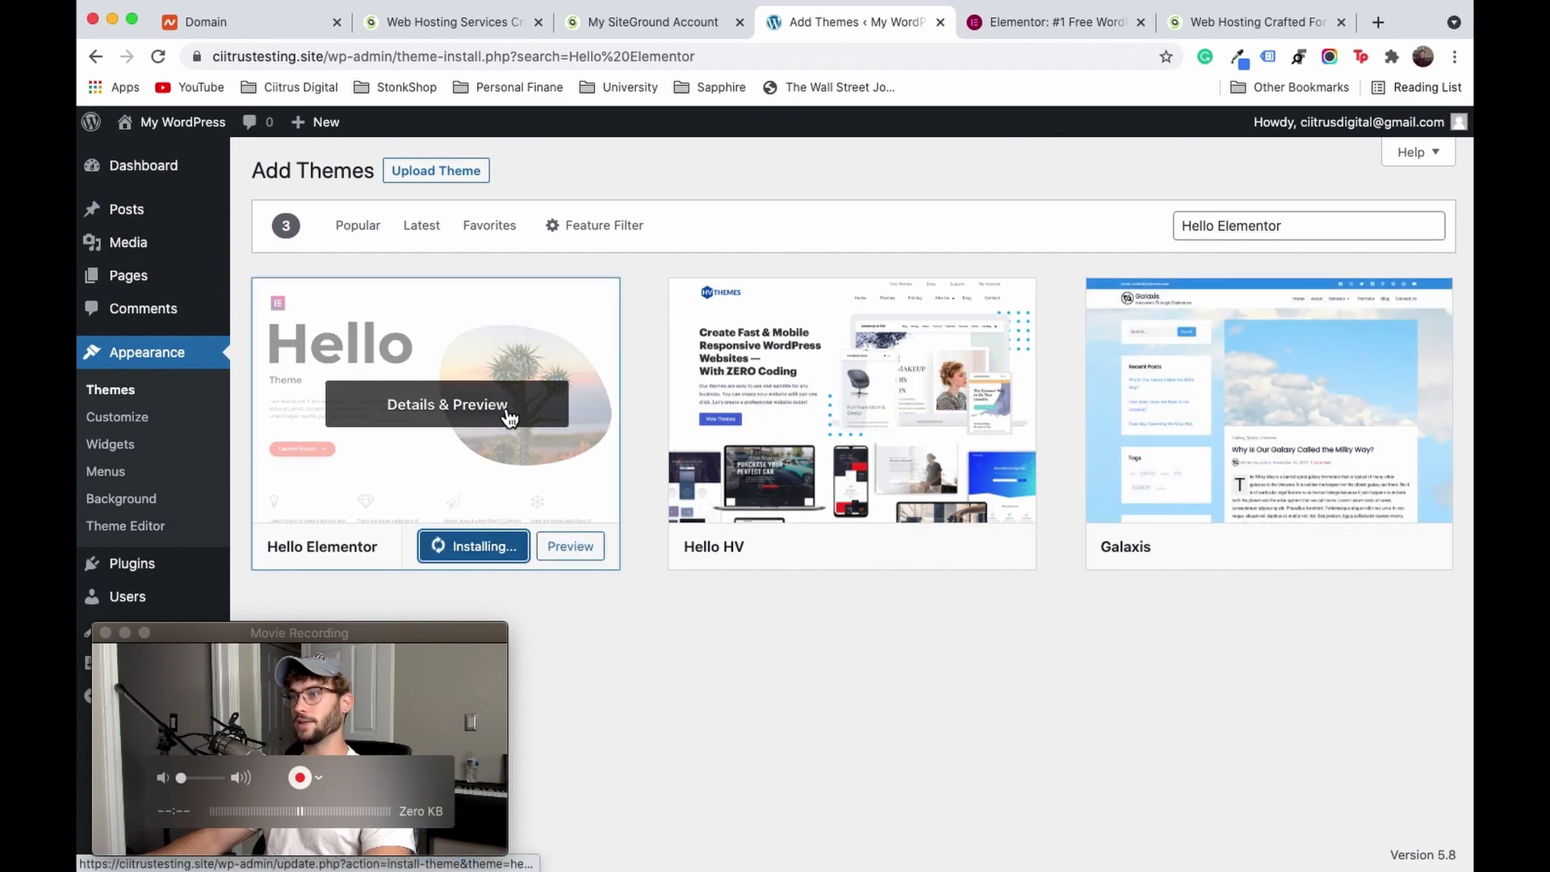
pyautogui.click(484, 561)
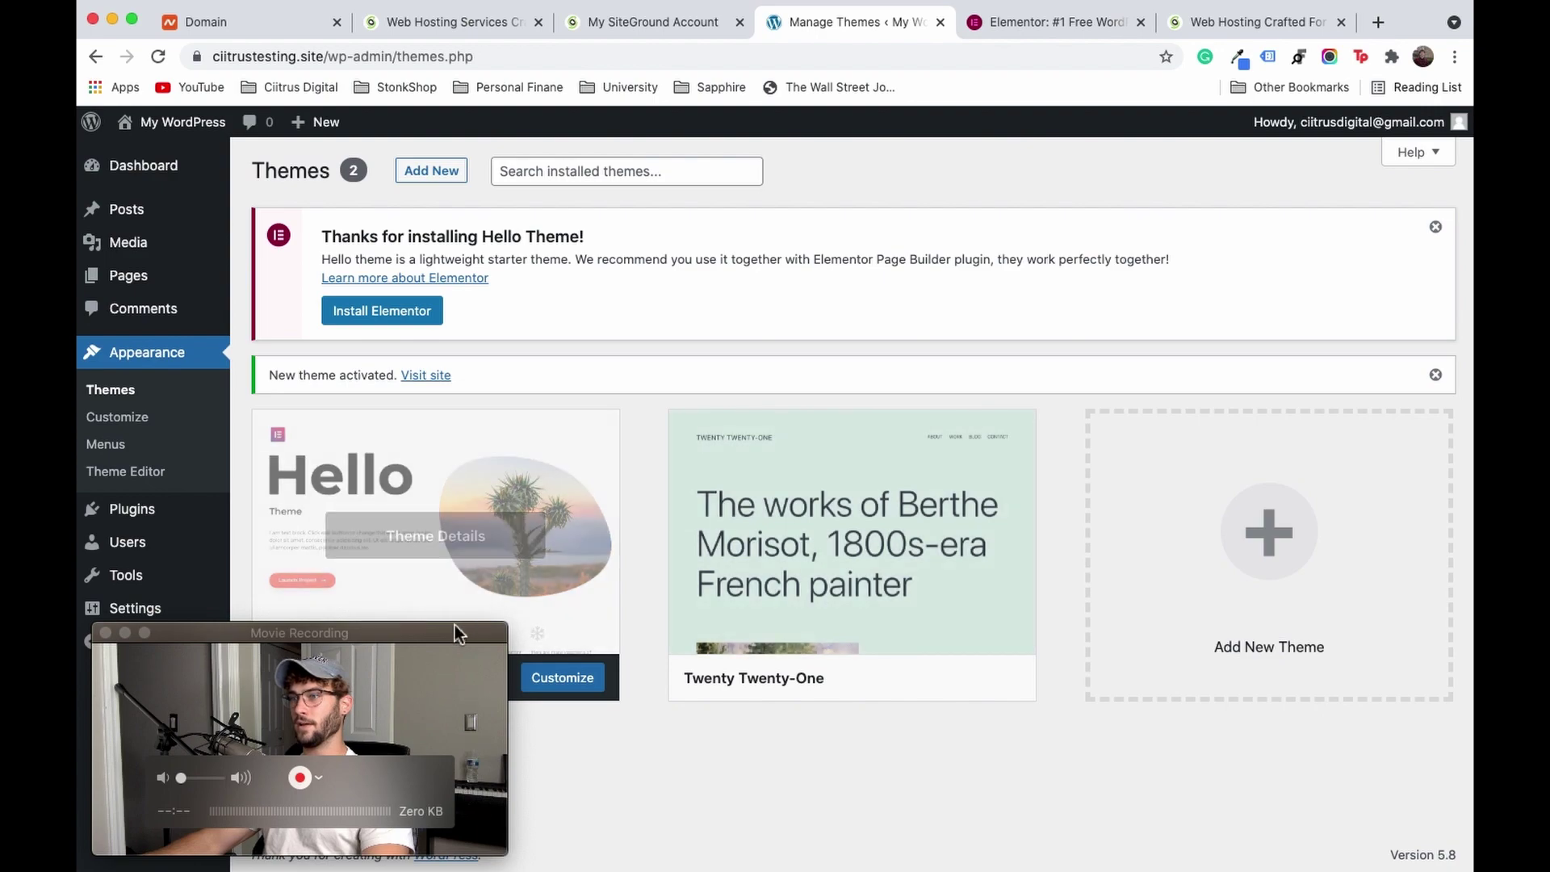
# Step: Reload the installed themes page and dismiss the Hello Theme notice recommending Elementor
pyautogui.moveTo(452, 630); pyautogui.dragTo(1399, 639)
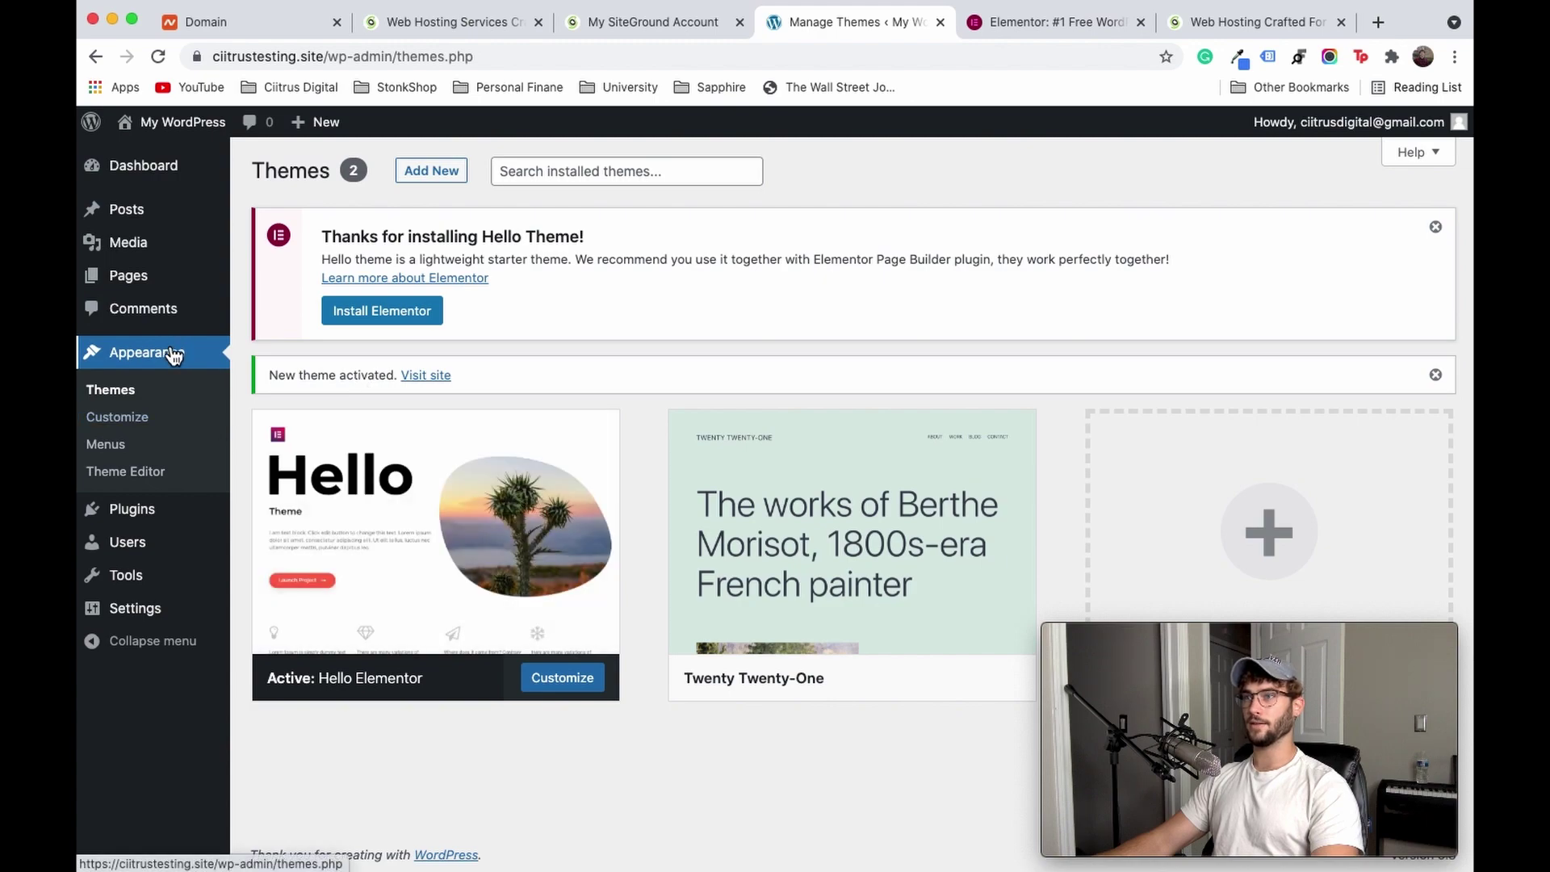
pyautogui.click(115, 398)
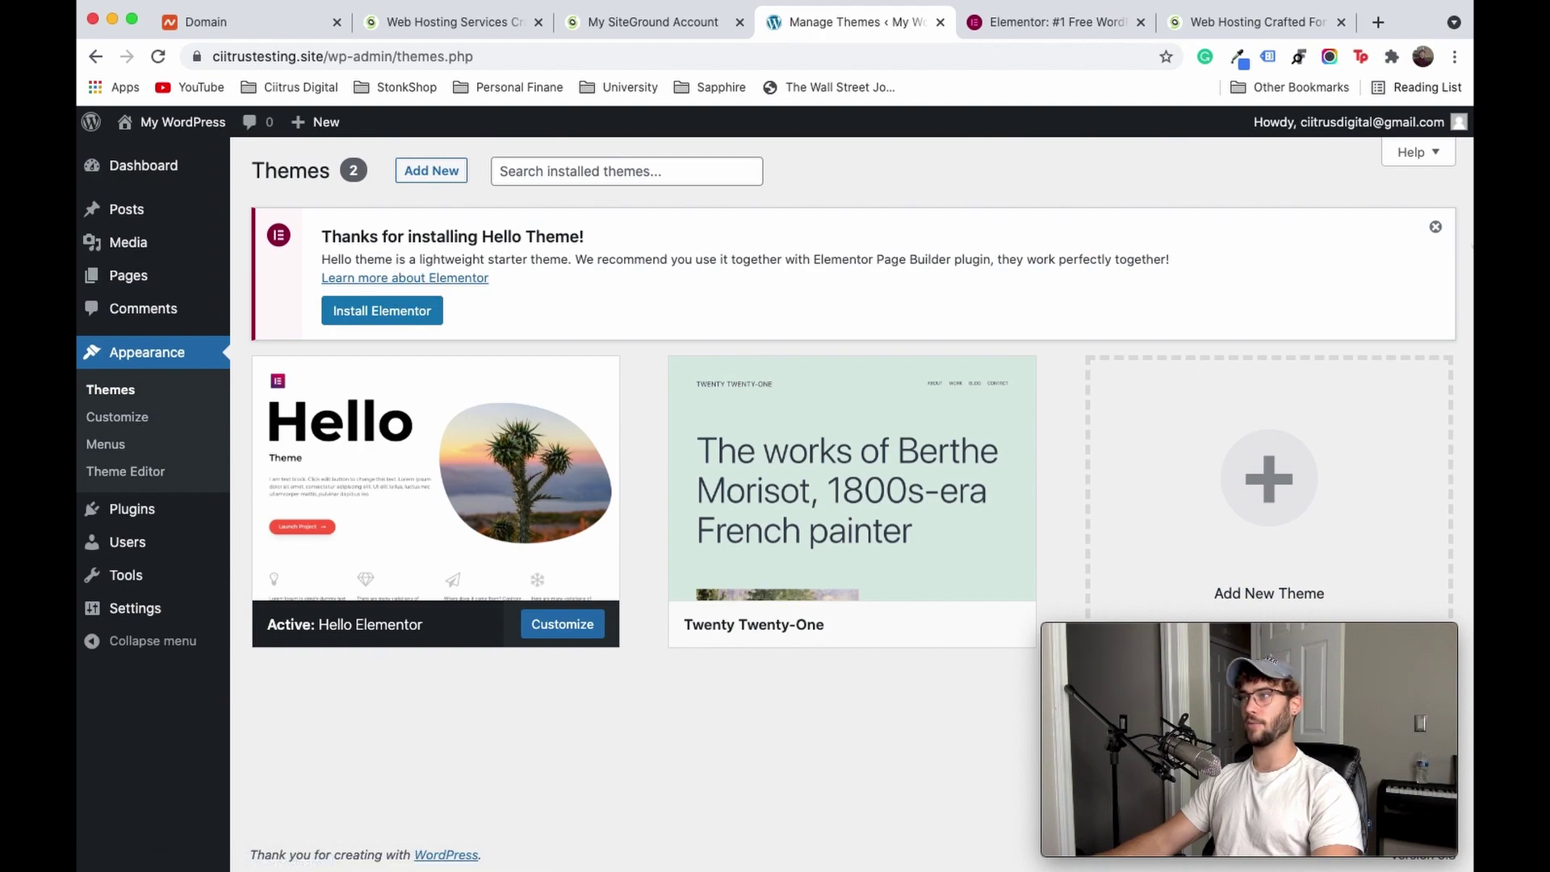
pyautogui.click(1436, 231)
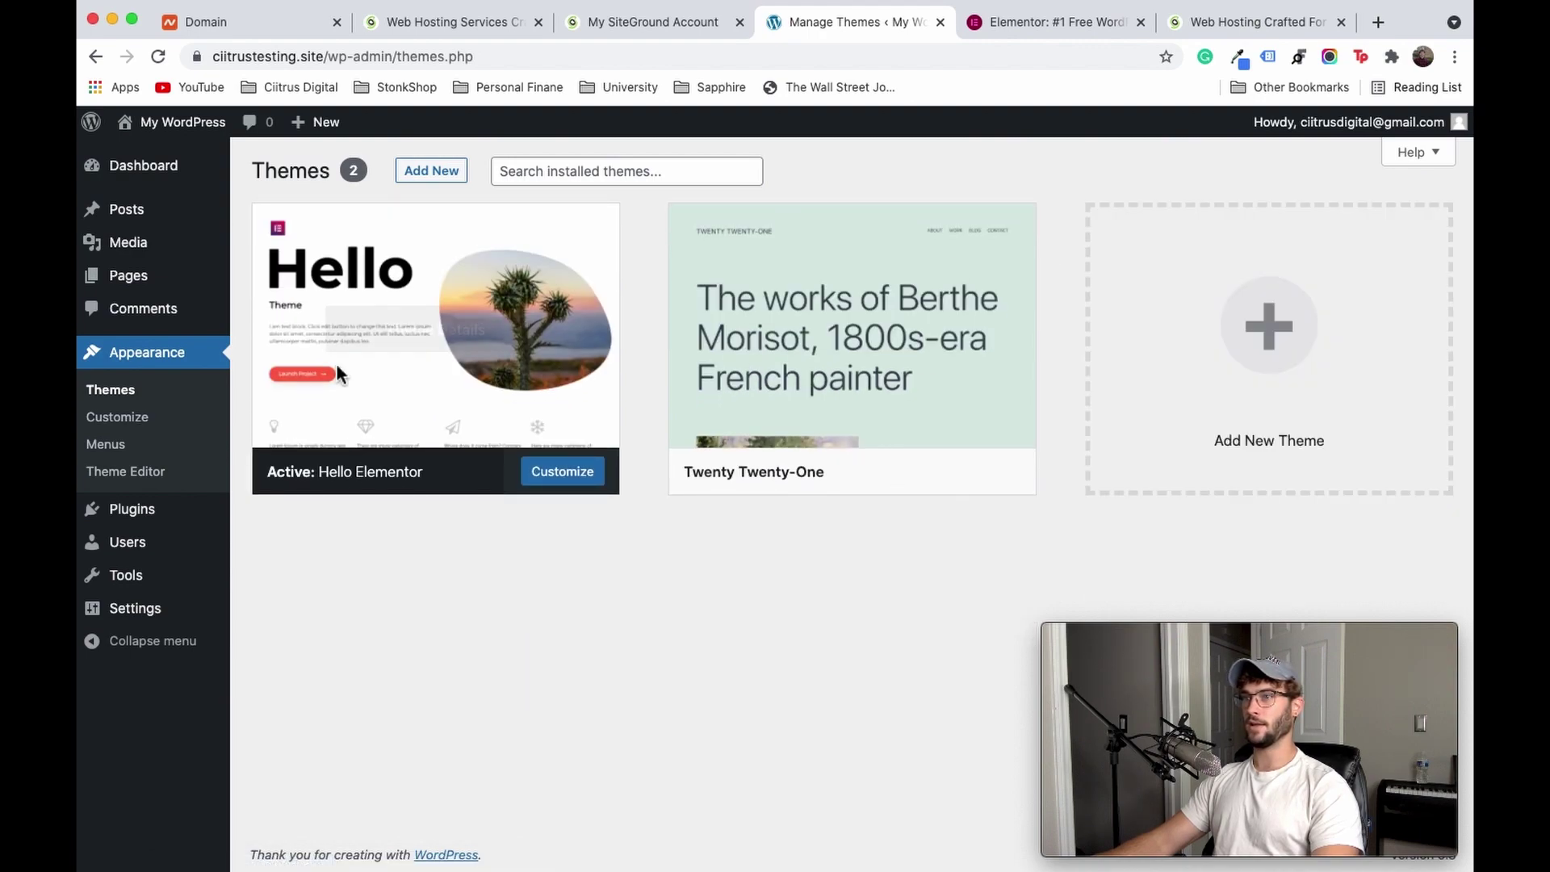
# Step: Search for "Elementor" among the new plugins, then install and activate Elementor Website Builder
pyautogui.click(127, 519)
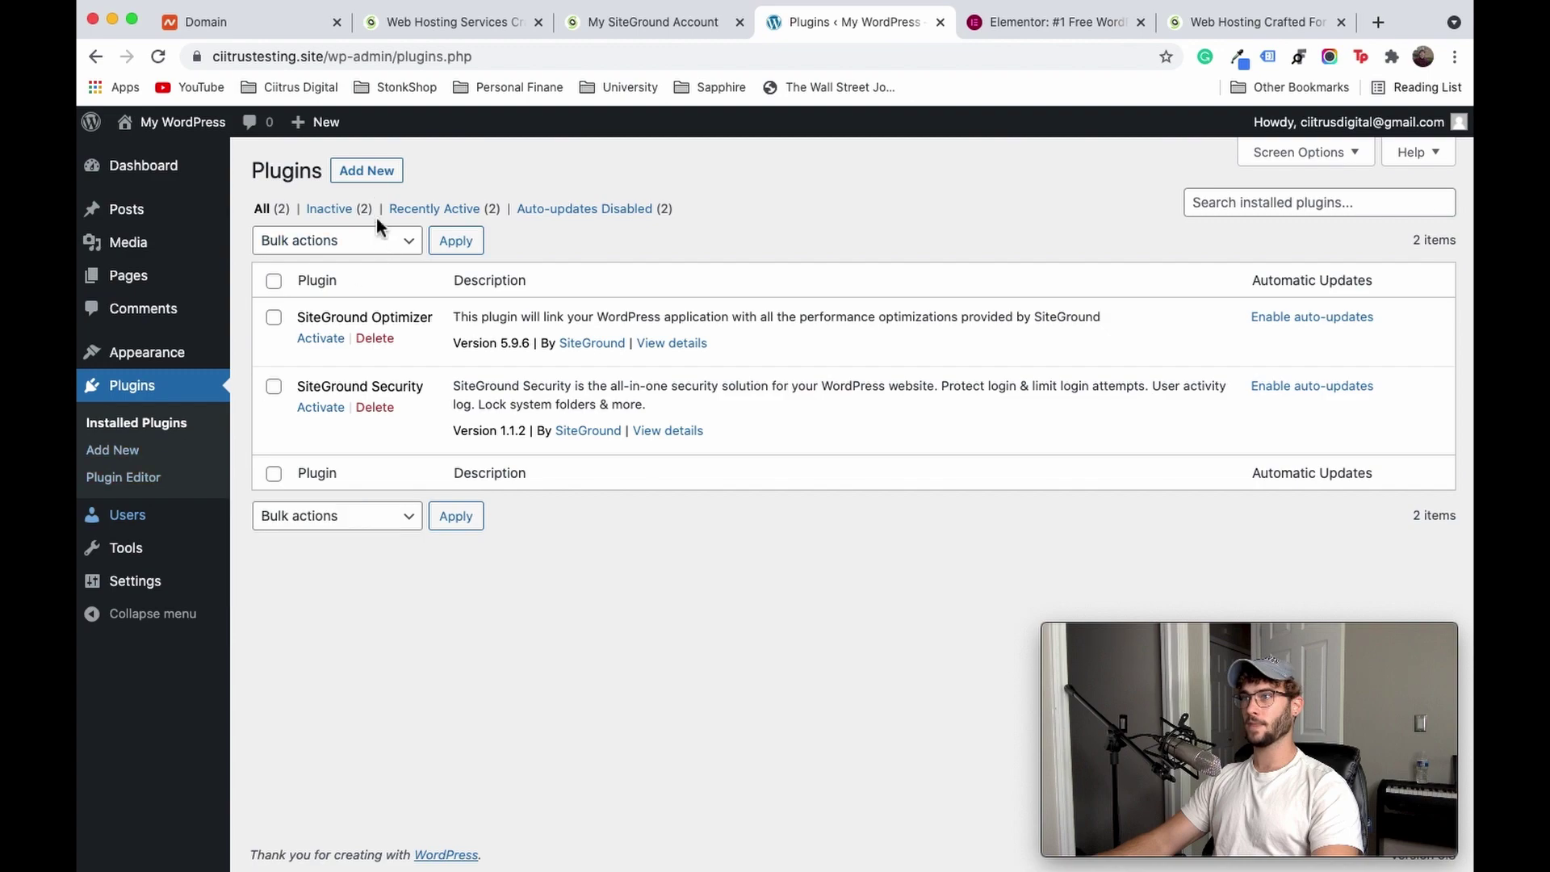
pyautogui.click(386, 173)
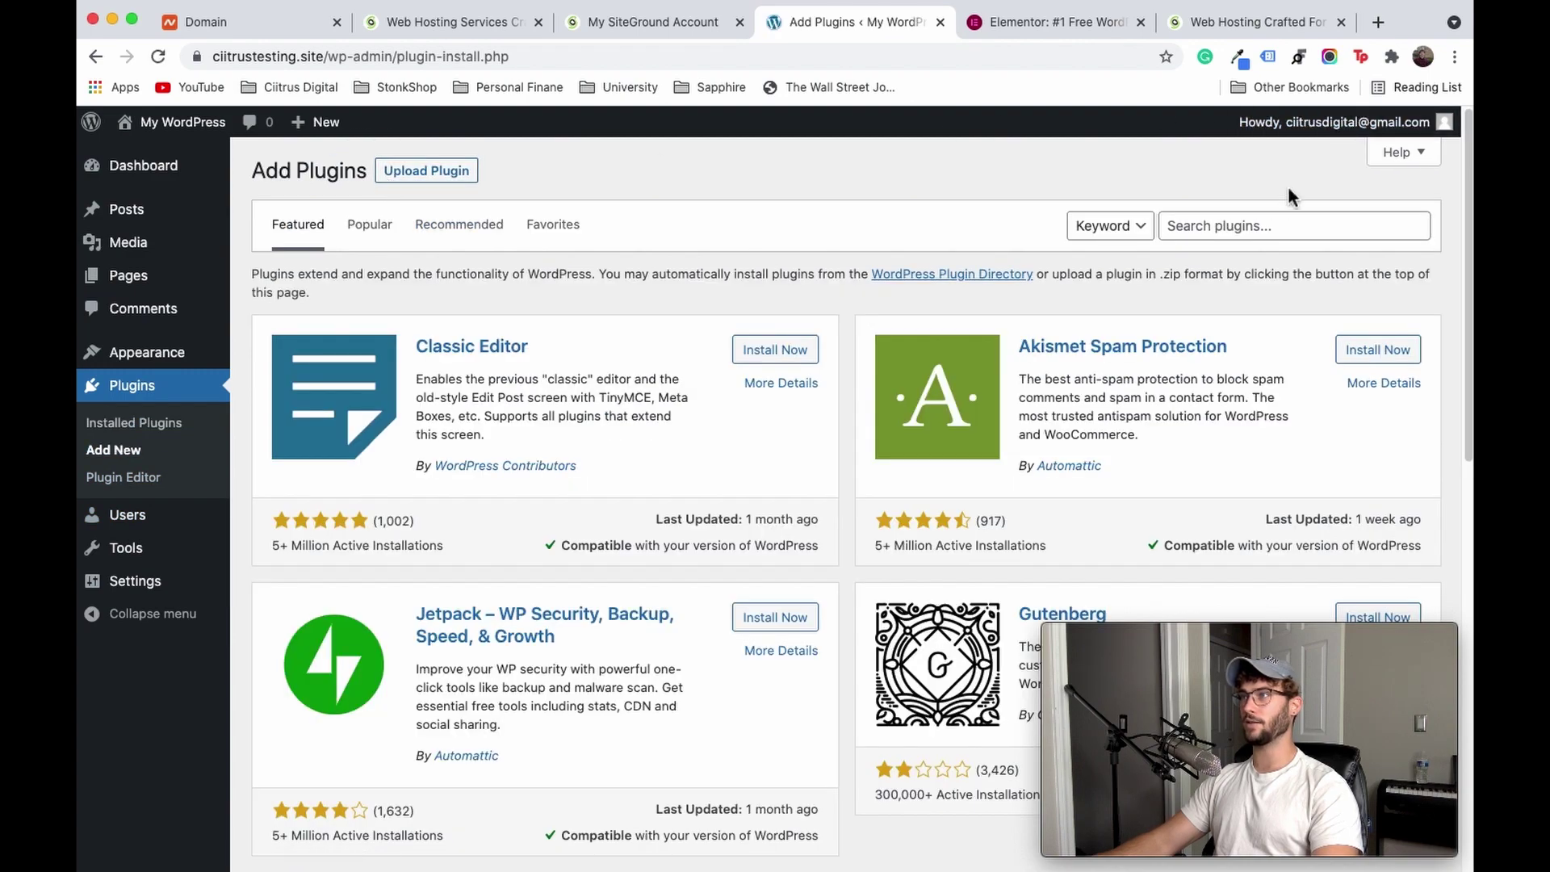
pyautogui.click(1262, 225)
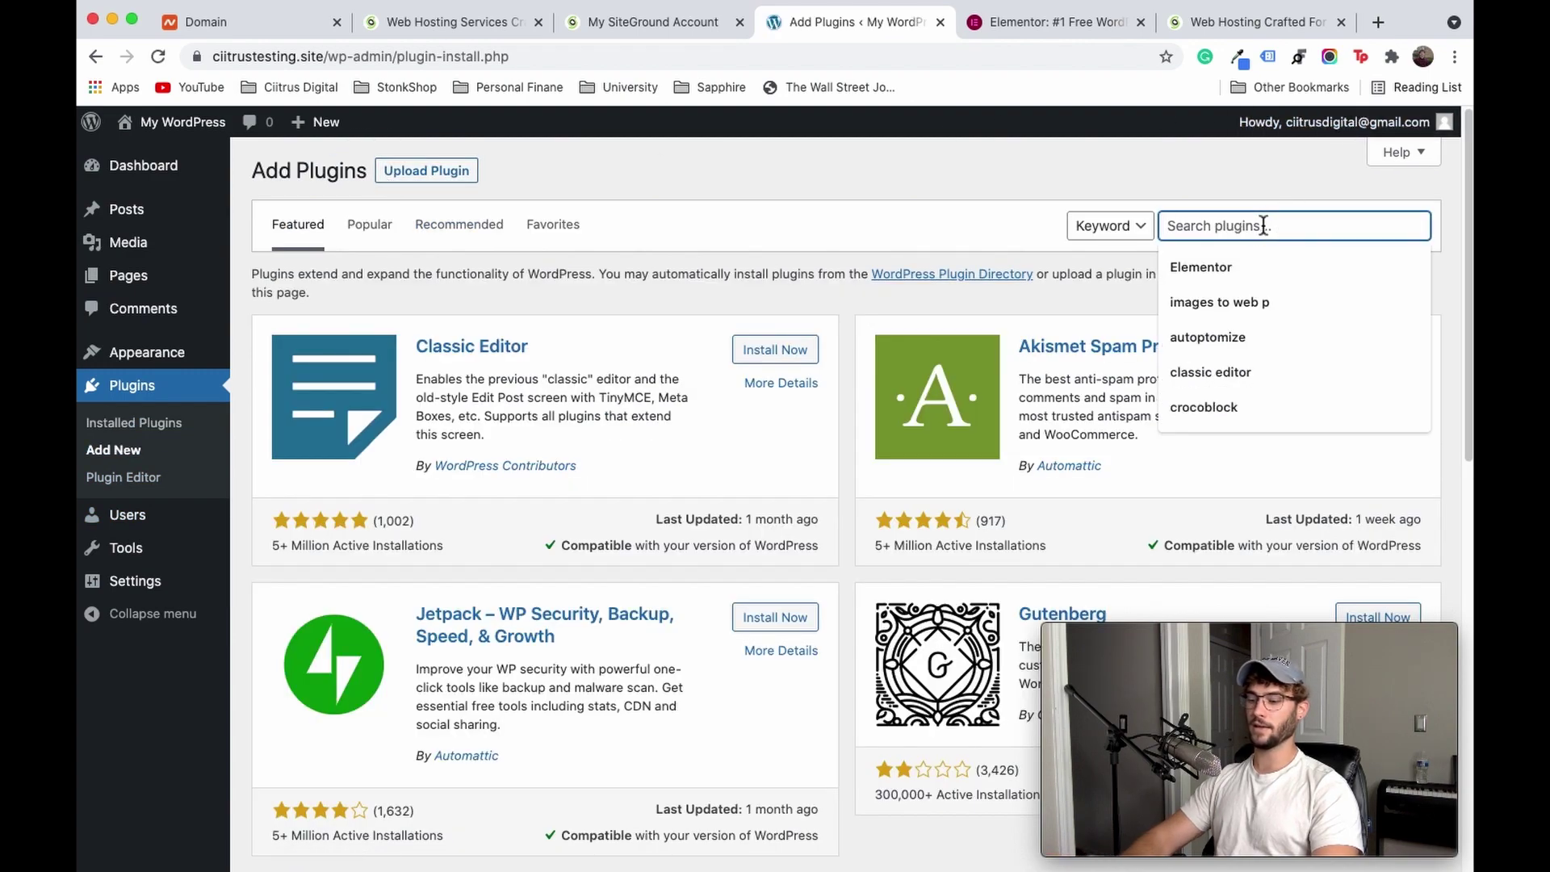
pyautogui.write('Elementor')
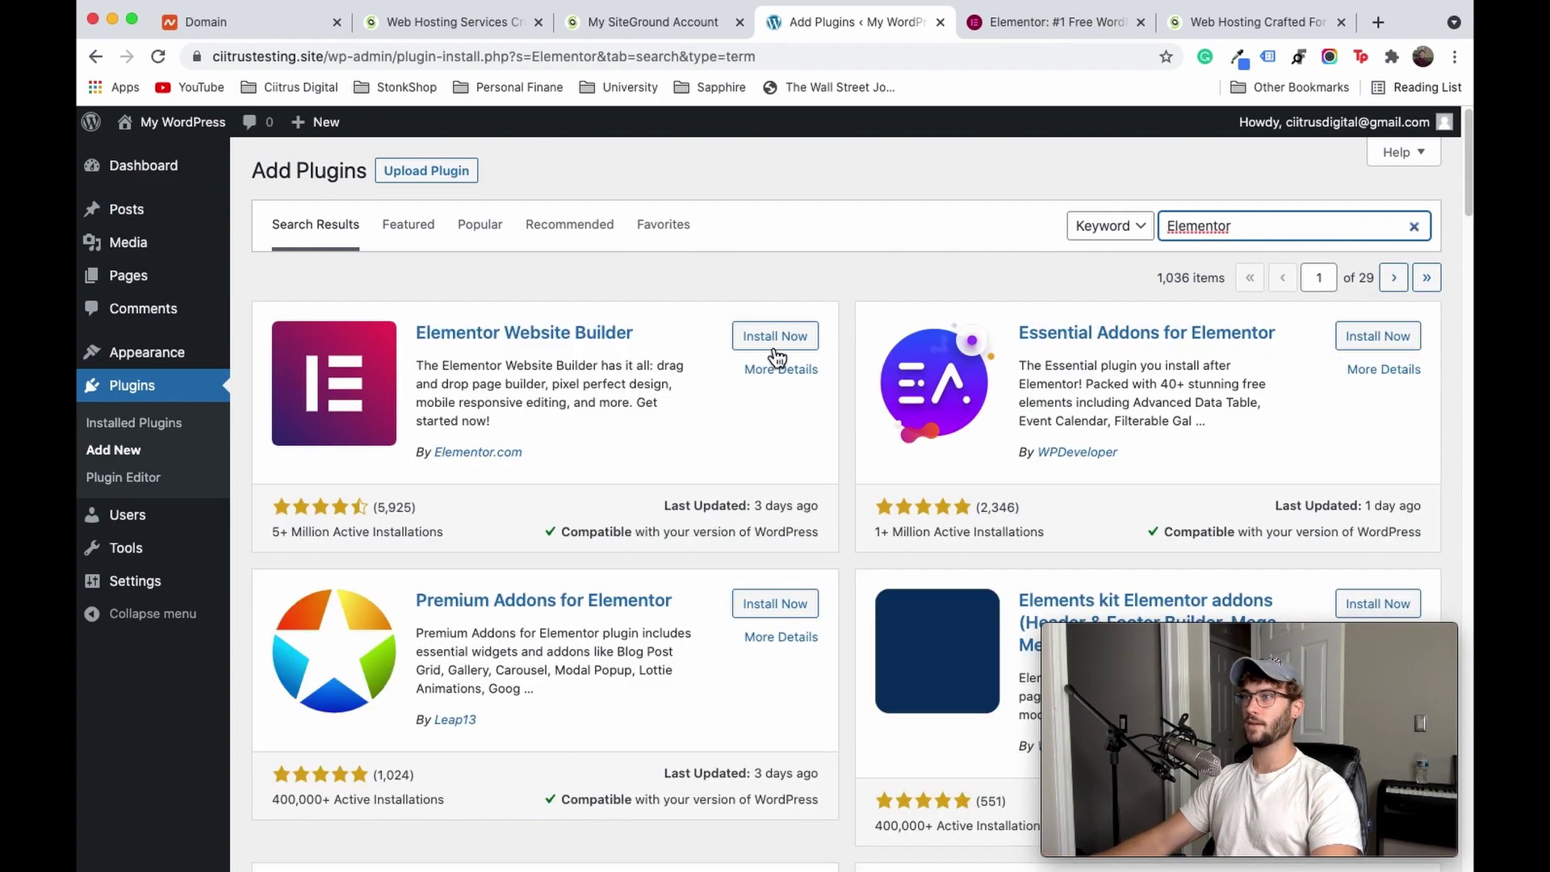
pyautogui.click(781, 343)
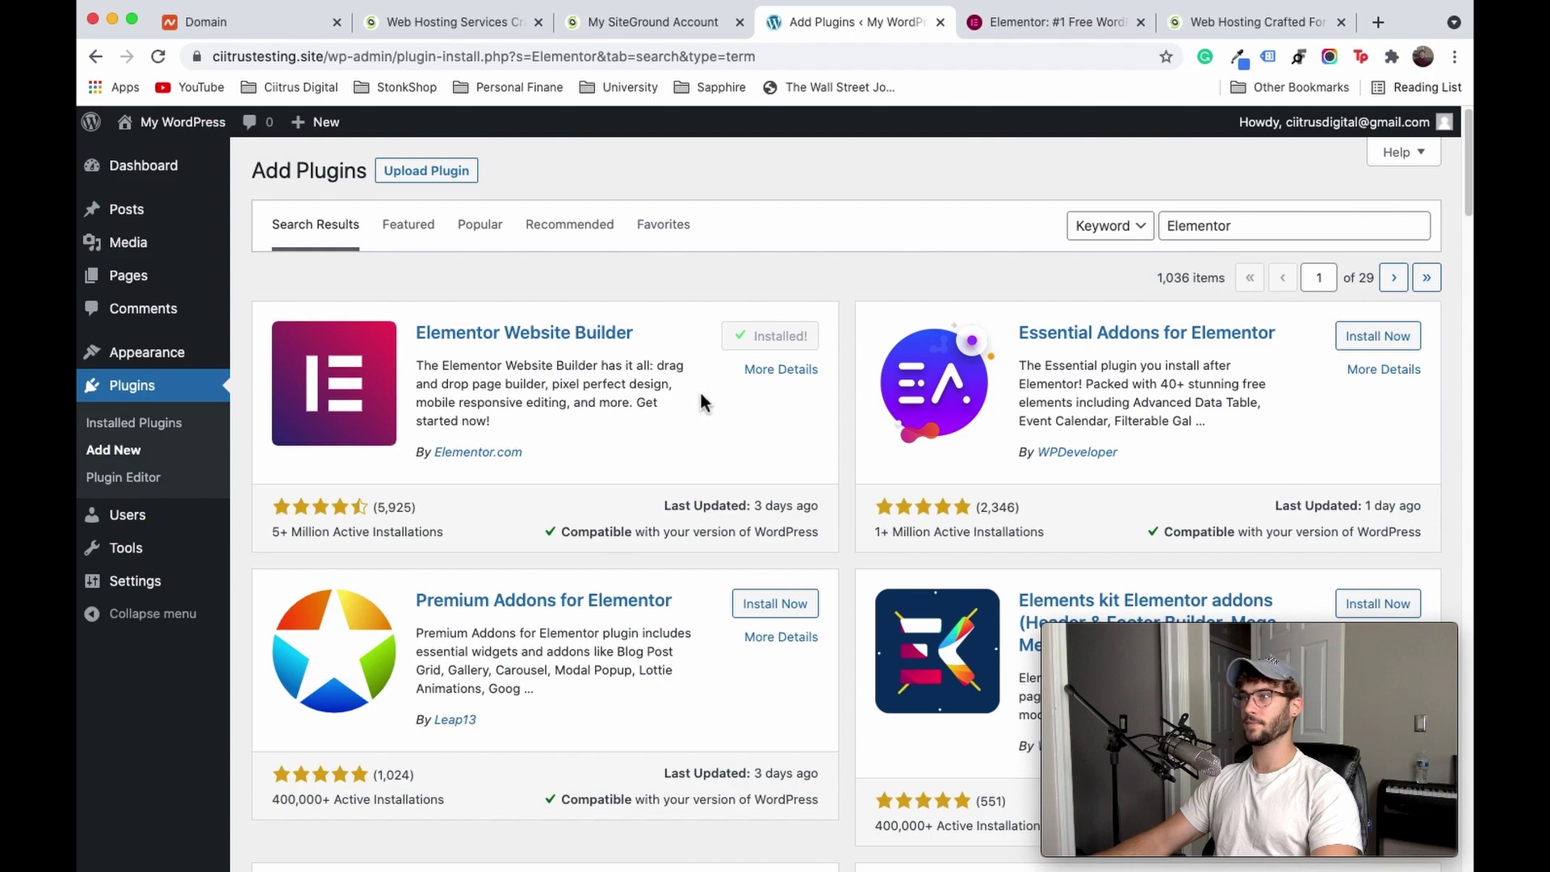
pyautogui.click(772, 346)
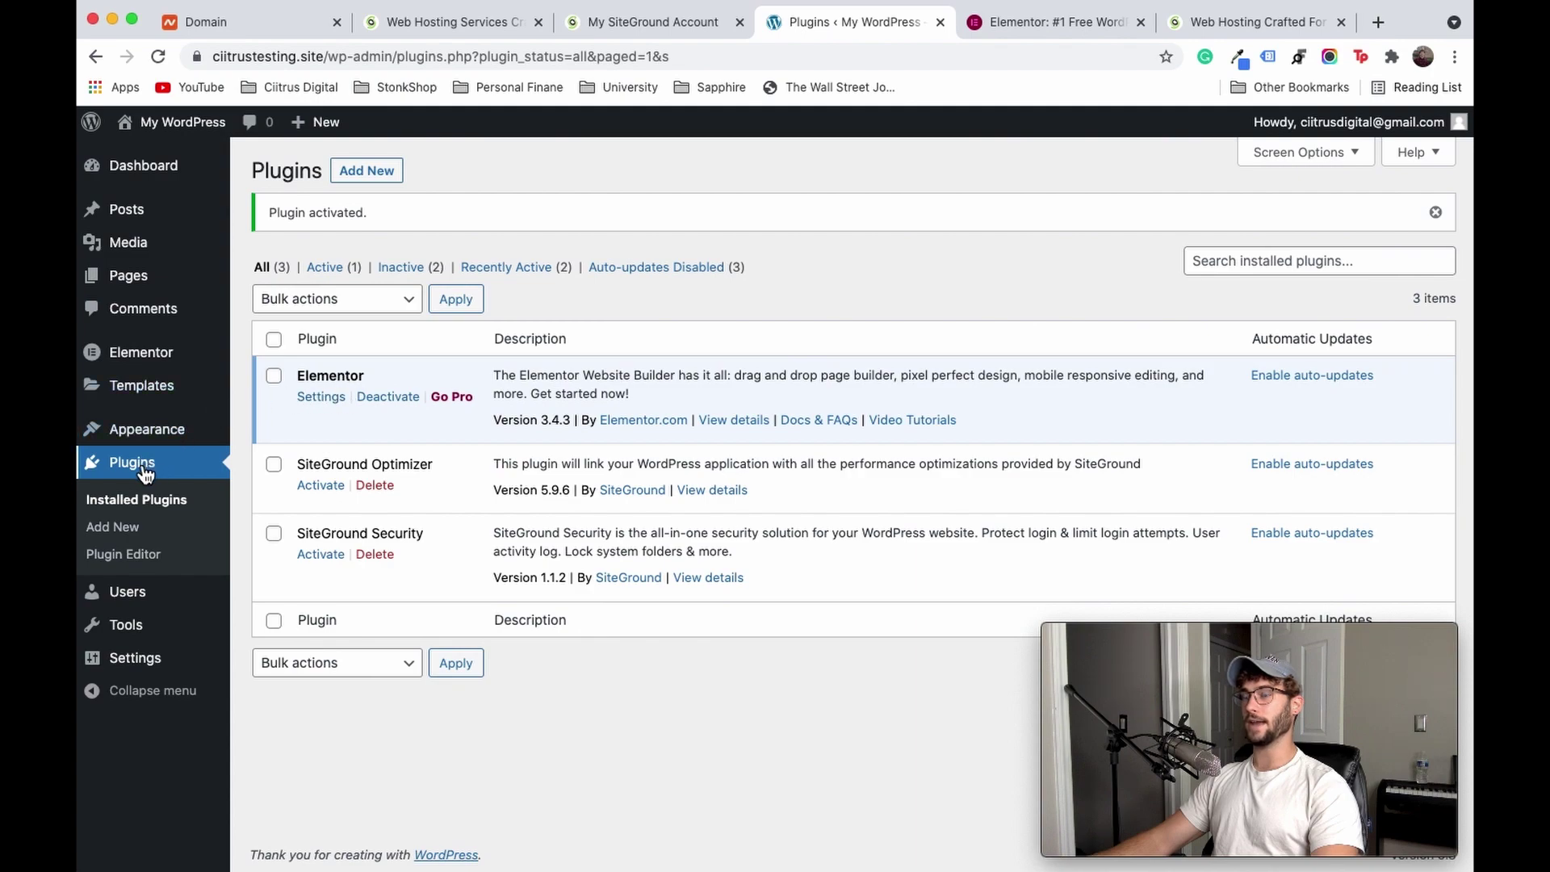
# Step: Move the default Privacy Policy and Sample Page pages to the trash
pyautogui.moveTo(184, 132)
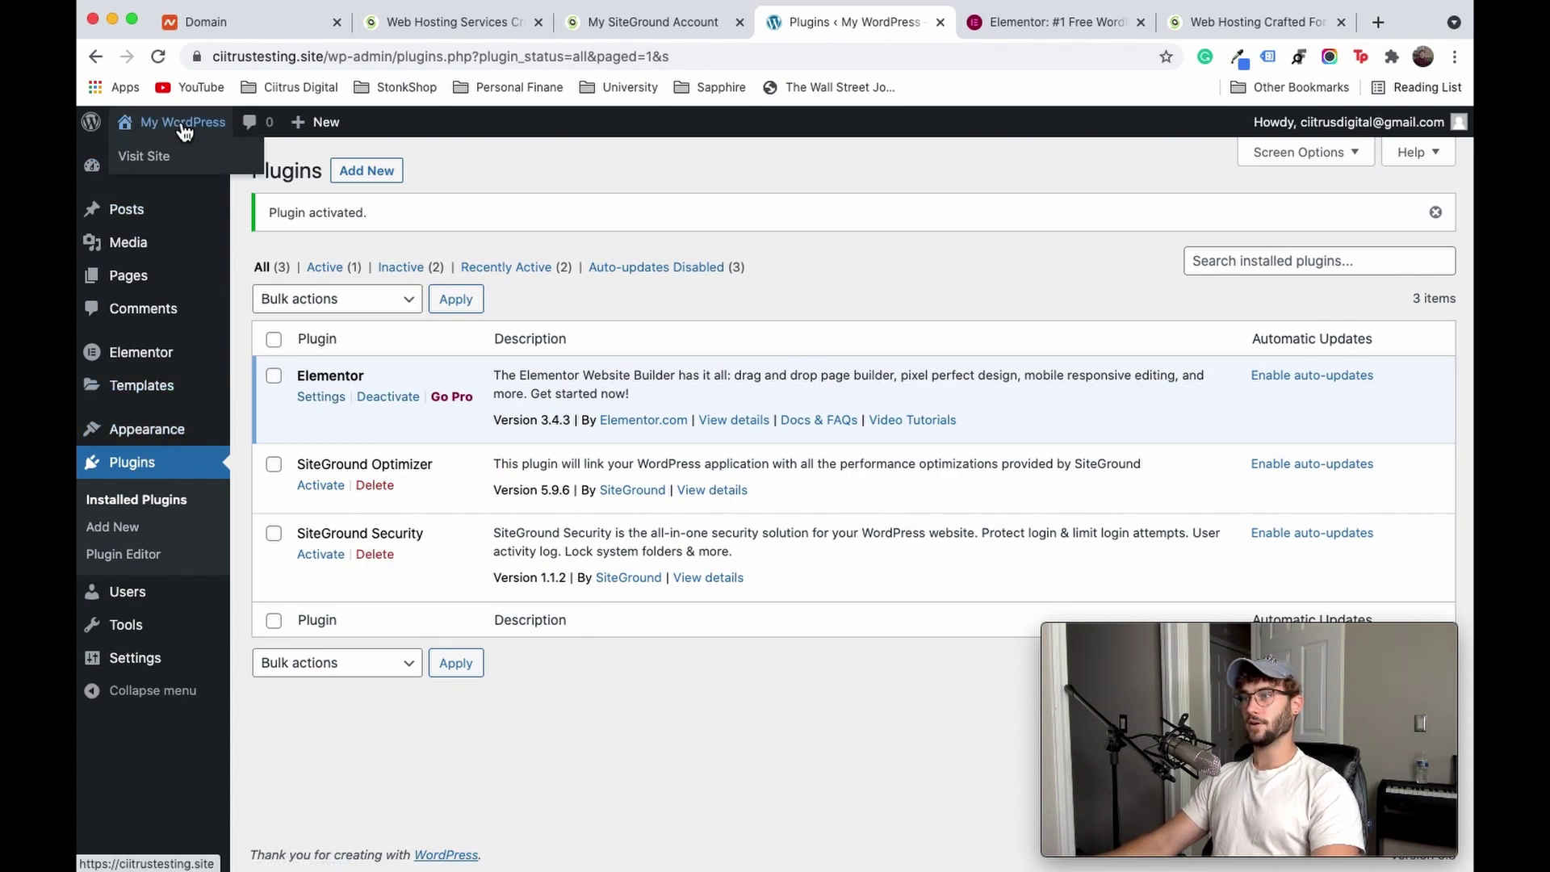
pyautogui.click(142, 283)
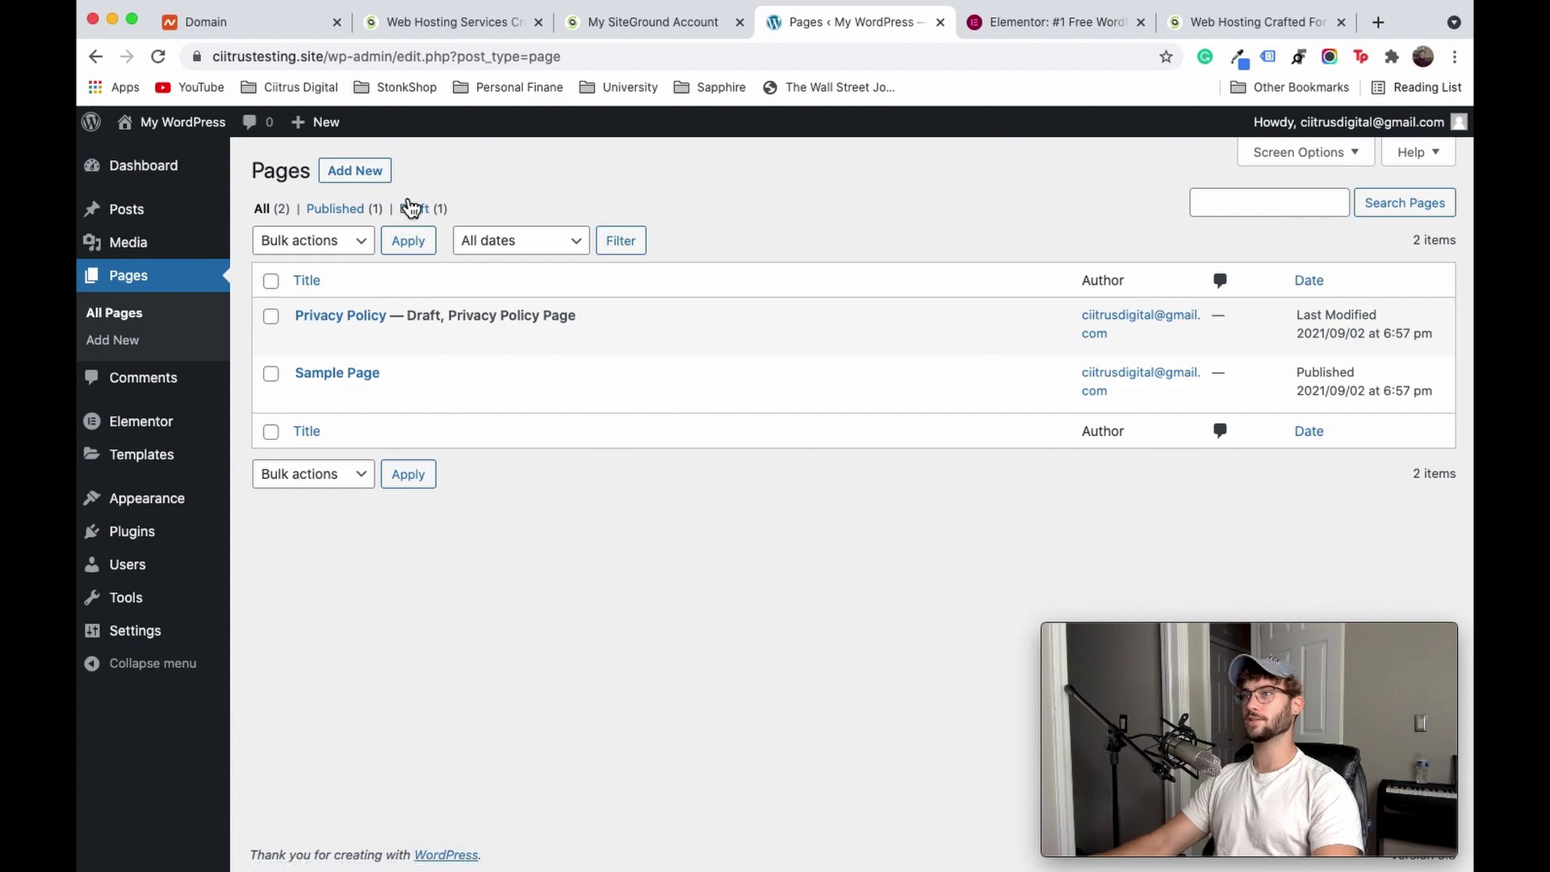
pyautogui.click(417, 339)
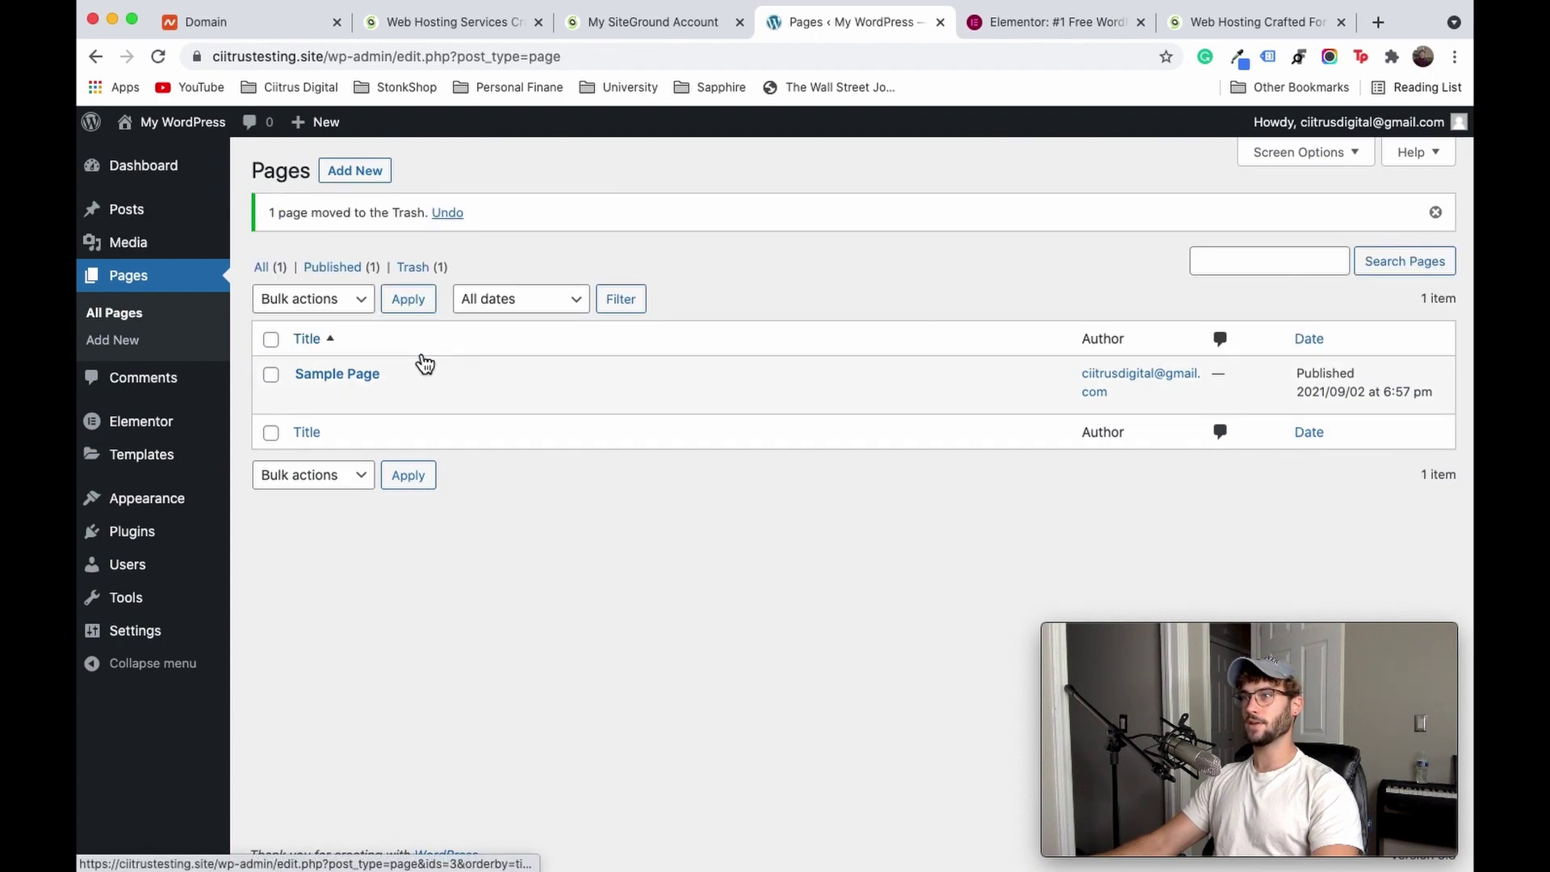
# Step: Permanently delete both trashed pages, Privacy Policy and Sample Page, with a bulk action
pyautogui.click(327, 268)
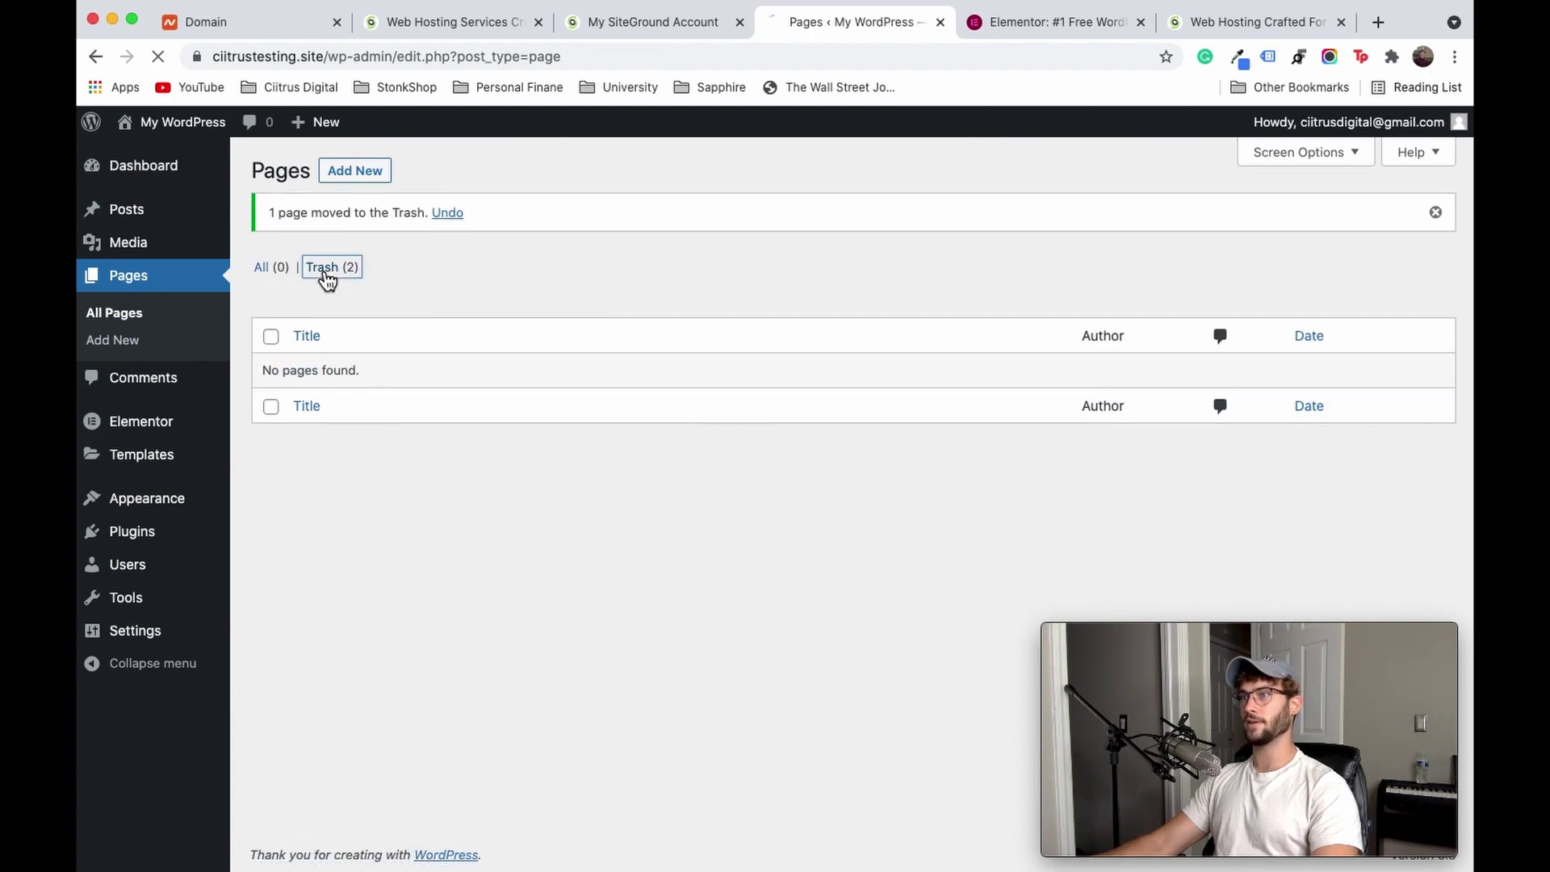
pyautogui.click(295, 242)
pyautogui.click(327, 286)
pyautogui.click(315, 281)
pyautogui.click(272, 280)
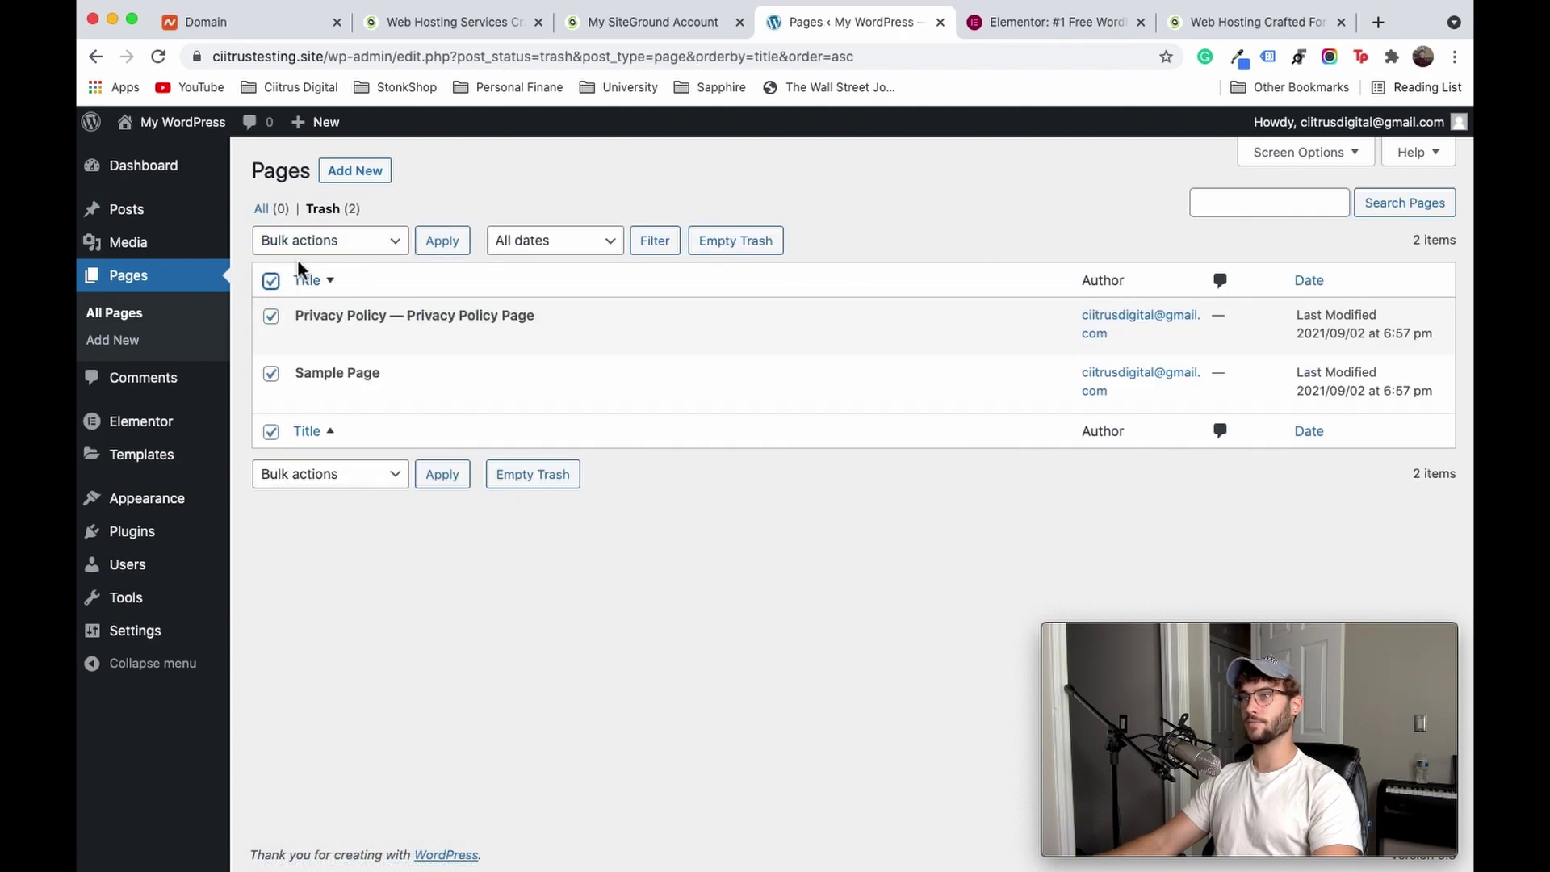
pyautogui.click(315, 241)
pyautogui.click(324, 278)
pyautogui.click(446, 247)
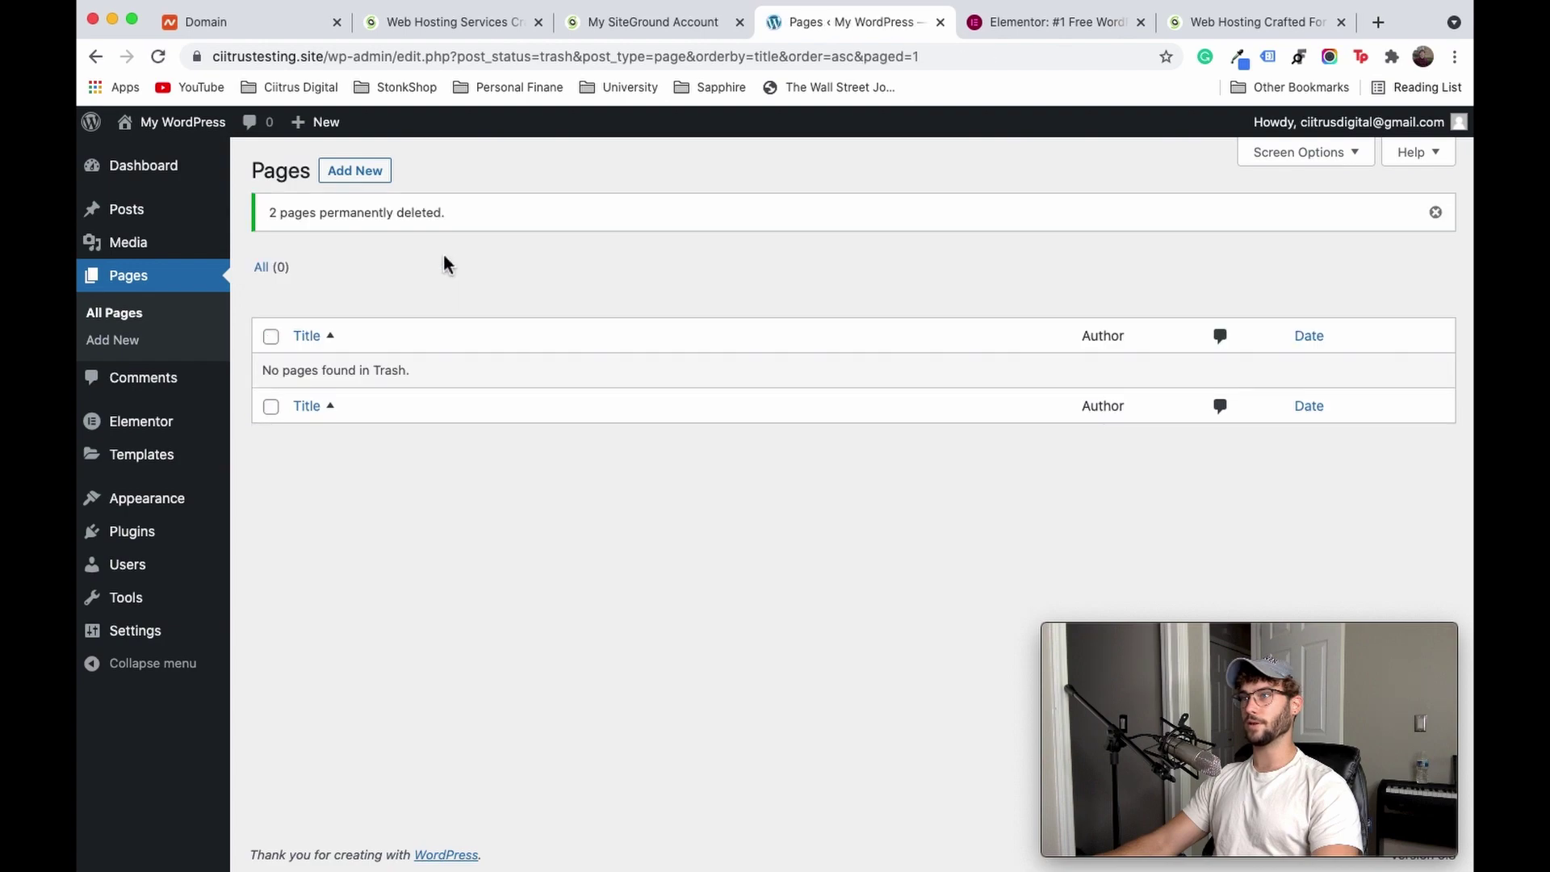
# Step: Create a new page, dismiss the block editor welcome guide and title the page "Home"
pyautogui.click(107, 309)
pyautogui.click(347, 176)
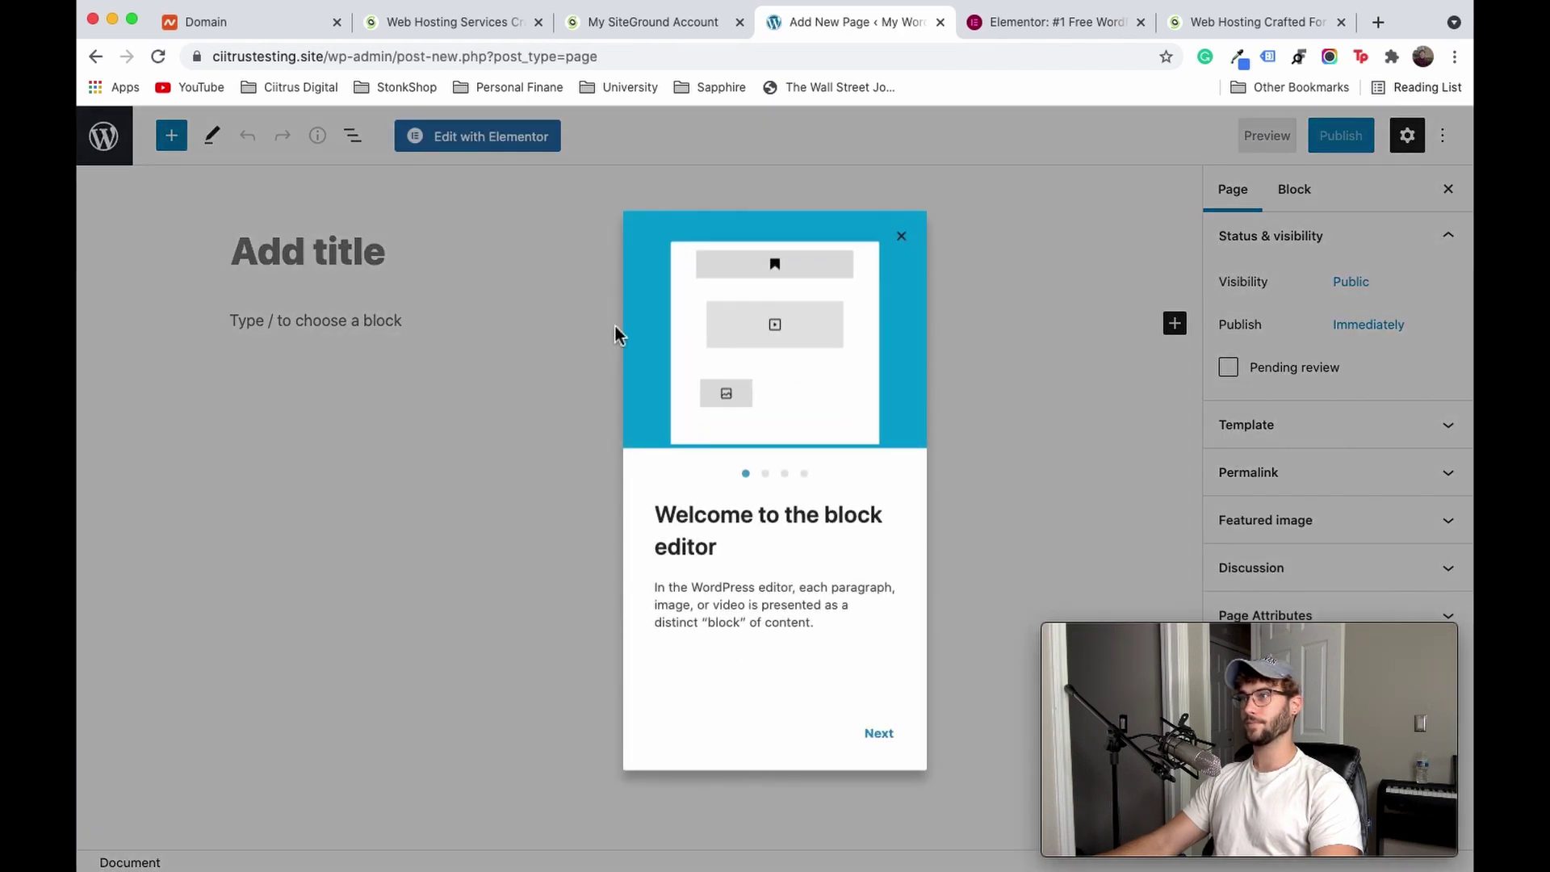
pyautogui.click(900, 235)
pyautogui.click(393, 277)
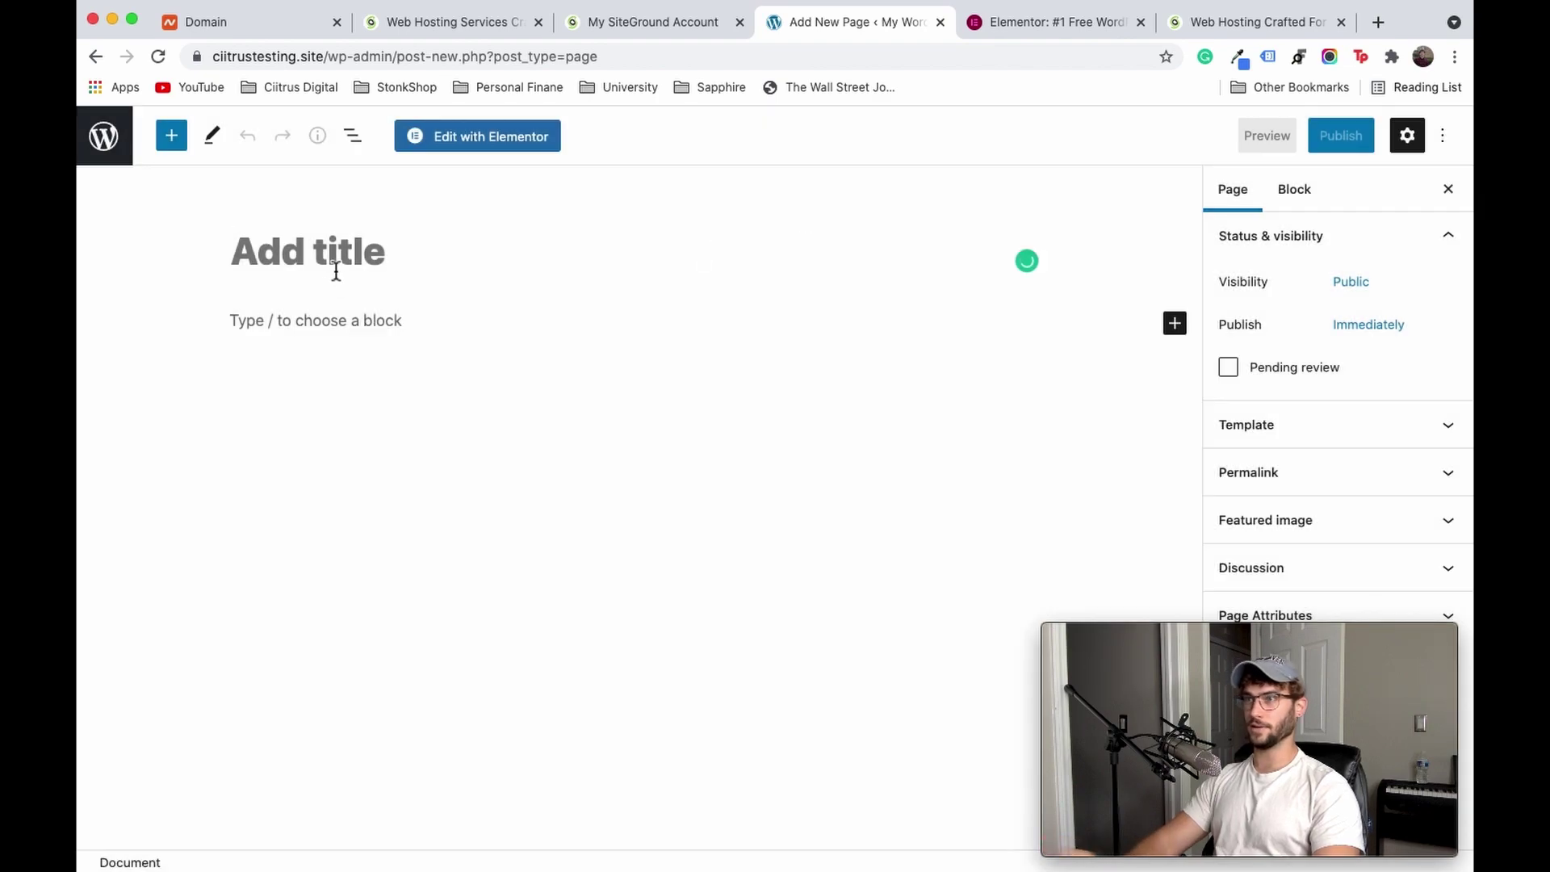
pyautogui.write('Hopm')
pyautogui.press('BackSpace')
pyautogui.write('me')
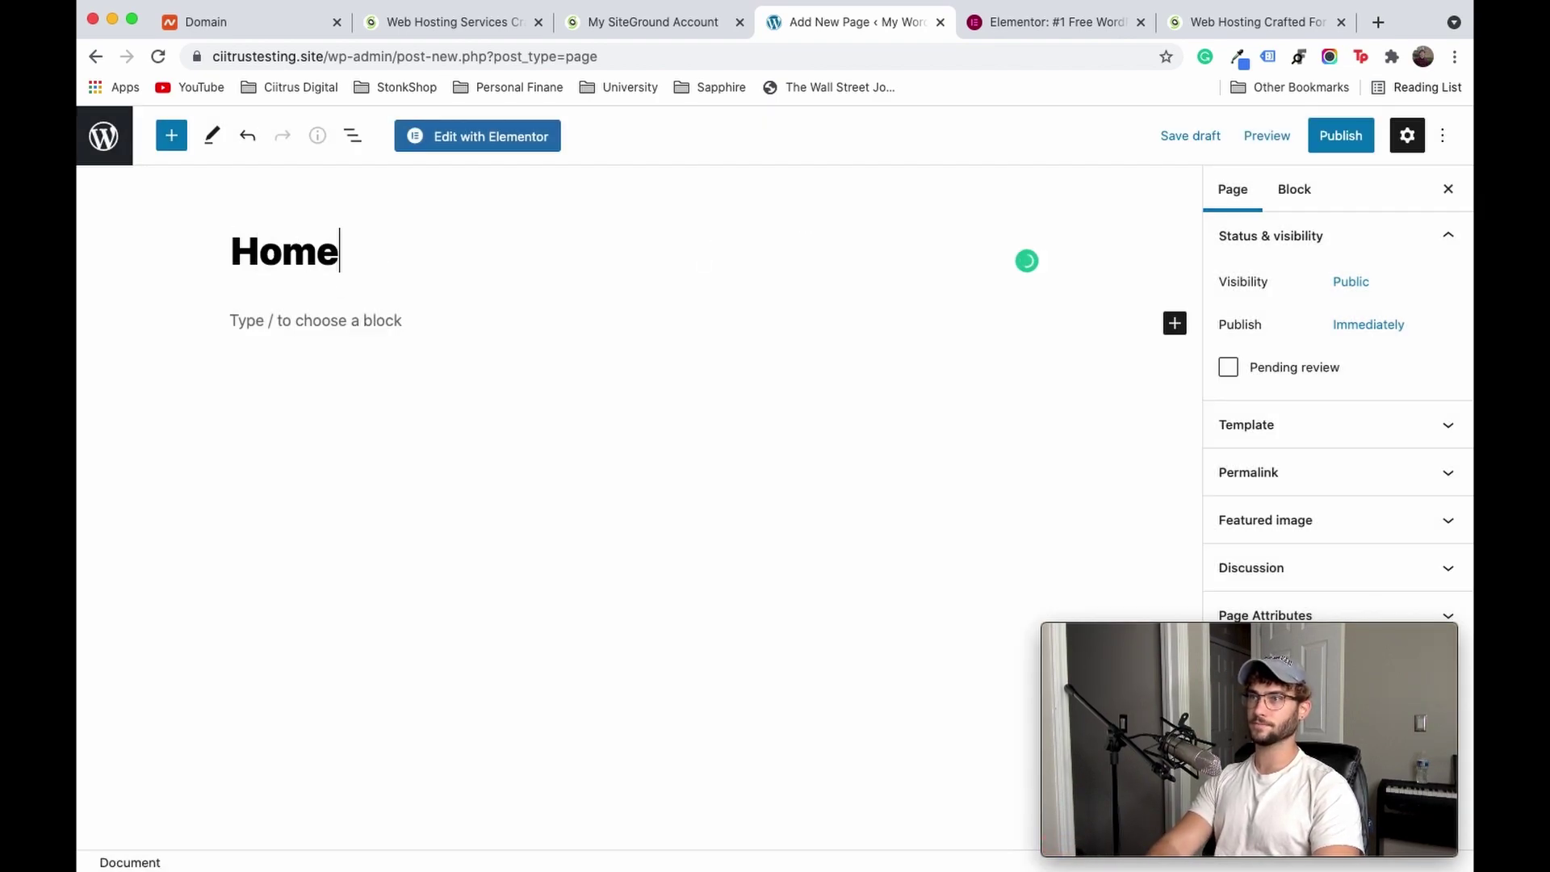
# Step: Publish the Home page and return to the list of all pages
pyautogui.click(1340, 147)
pyautogui.click(1308, 153)
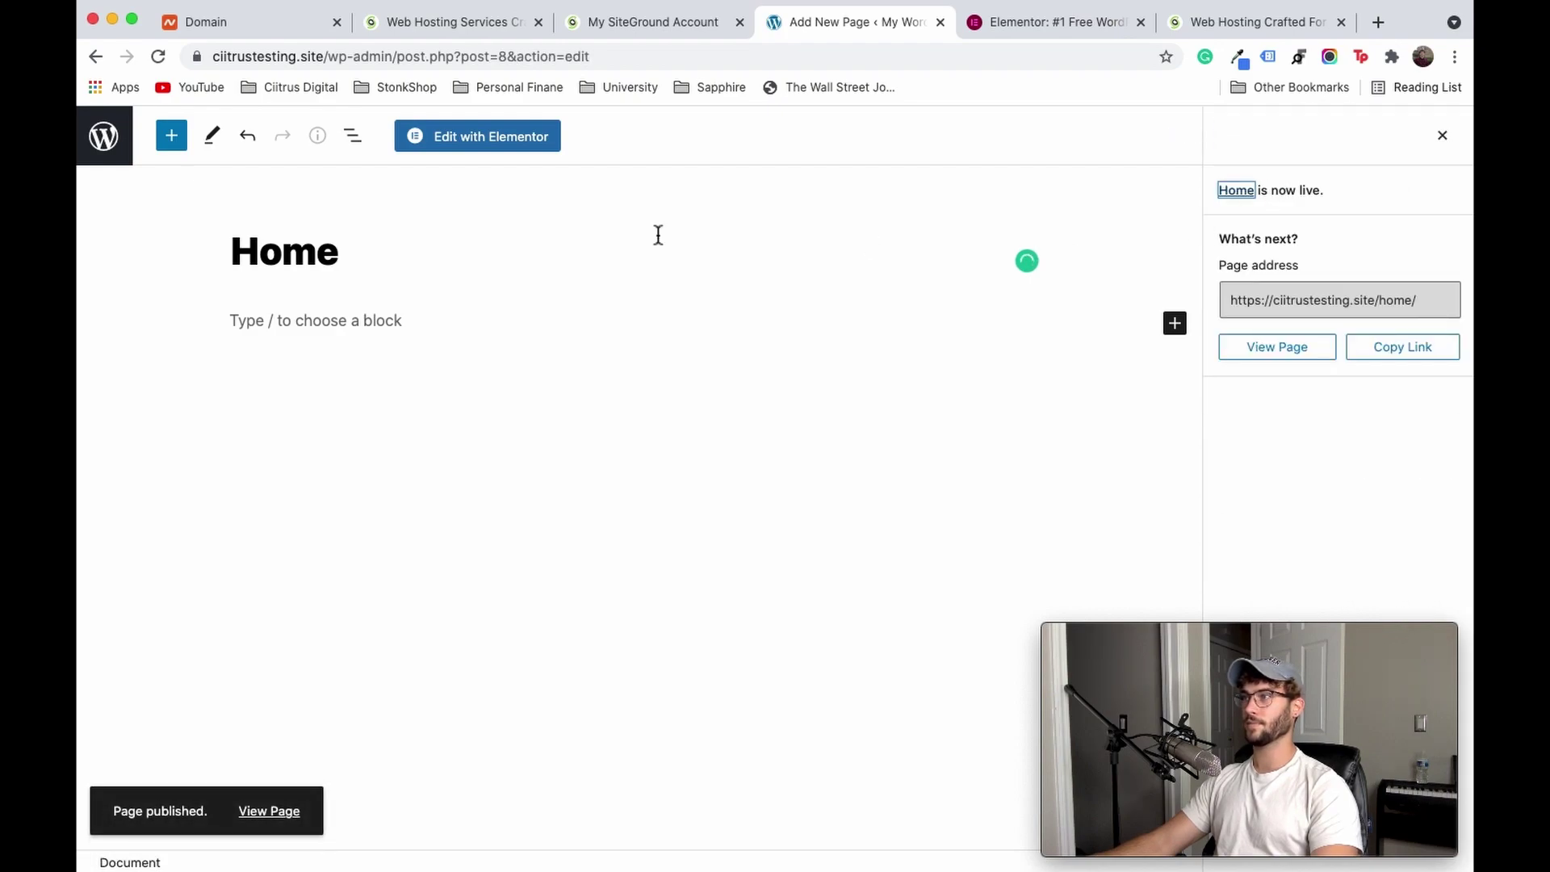
pyautogui.click(113, 161)
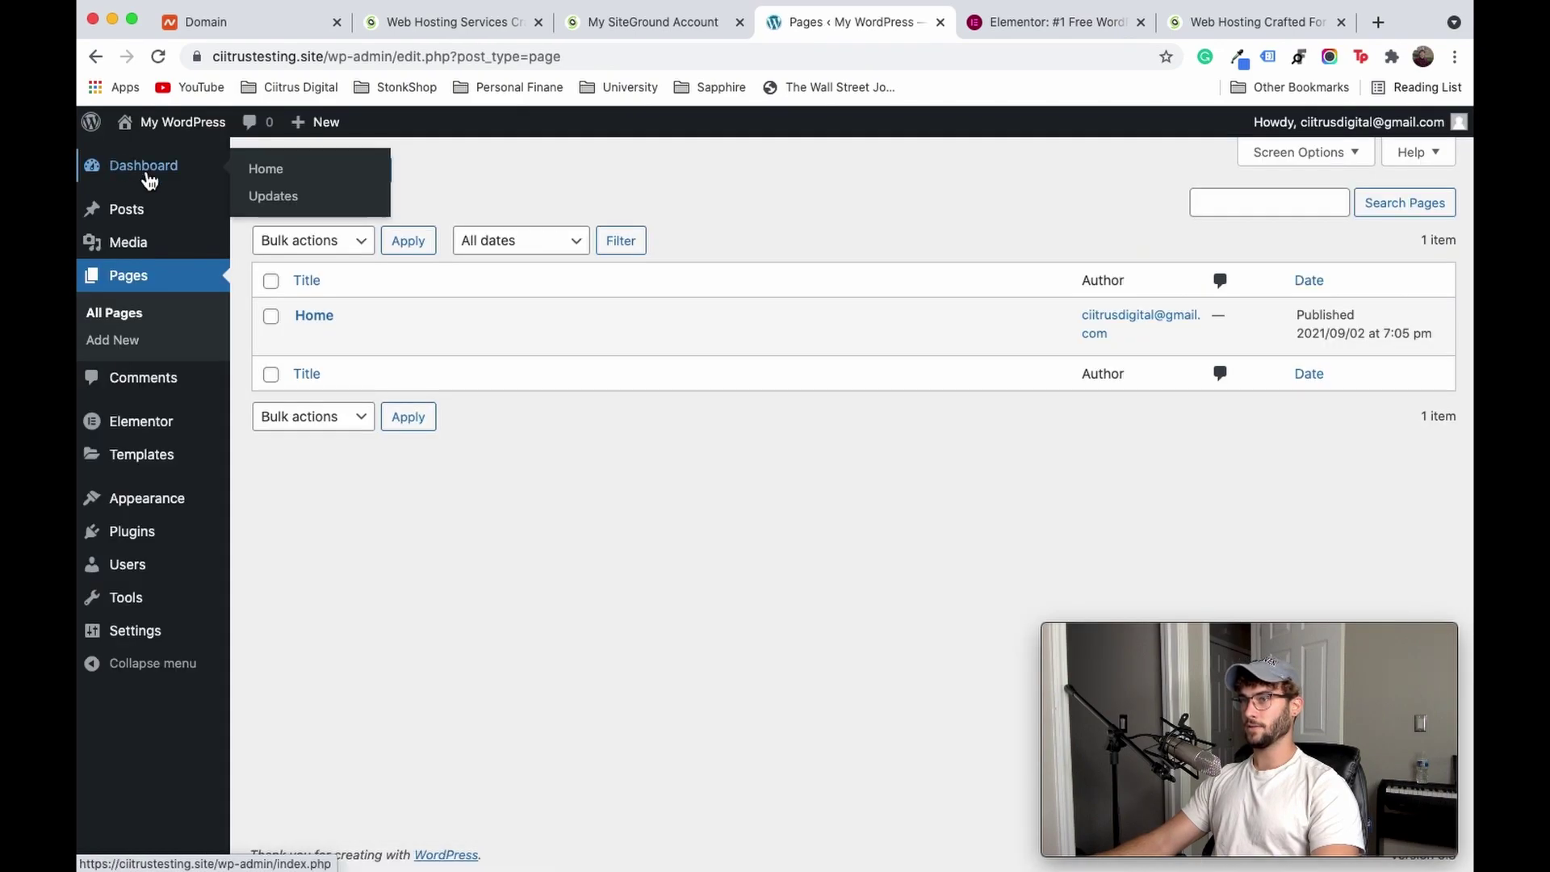
# Step: In the reading settings, make the homepage display a static page, choose Home as the homepage and save the changes
pyautogui.moveTo(158, 642)
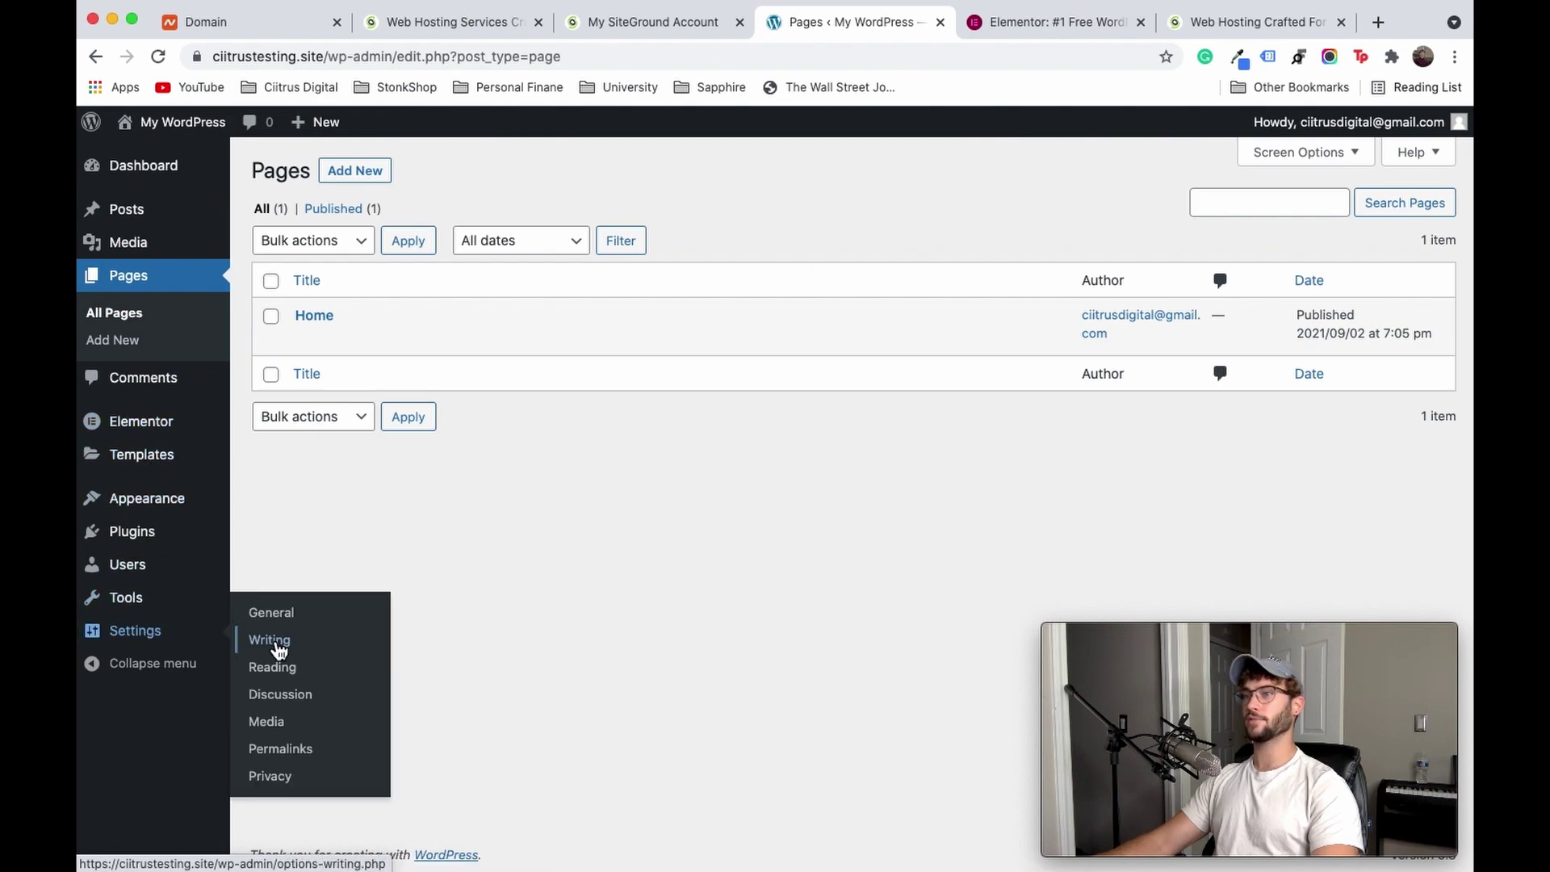
pyautogui.click(281, 670)
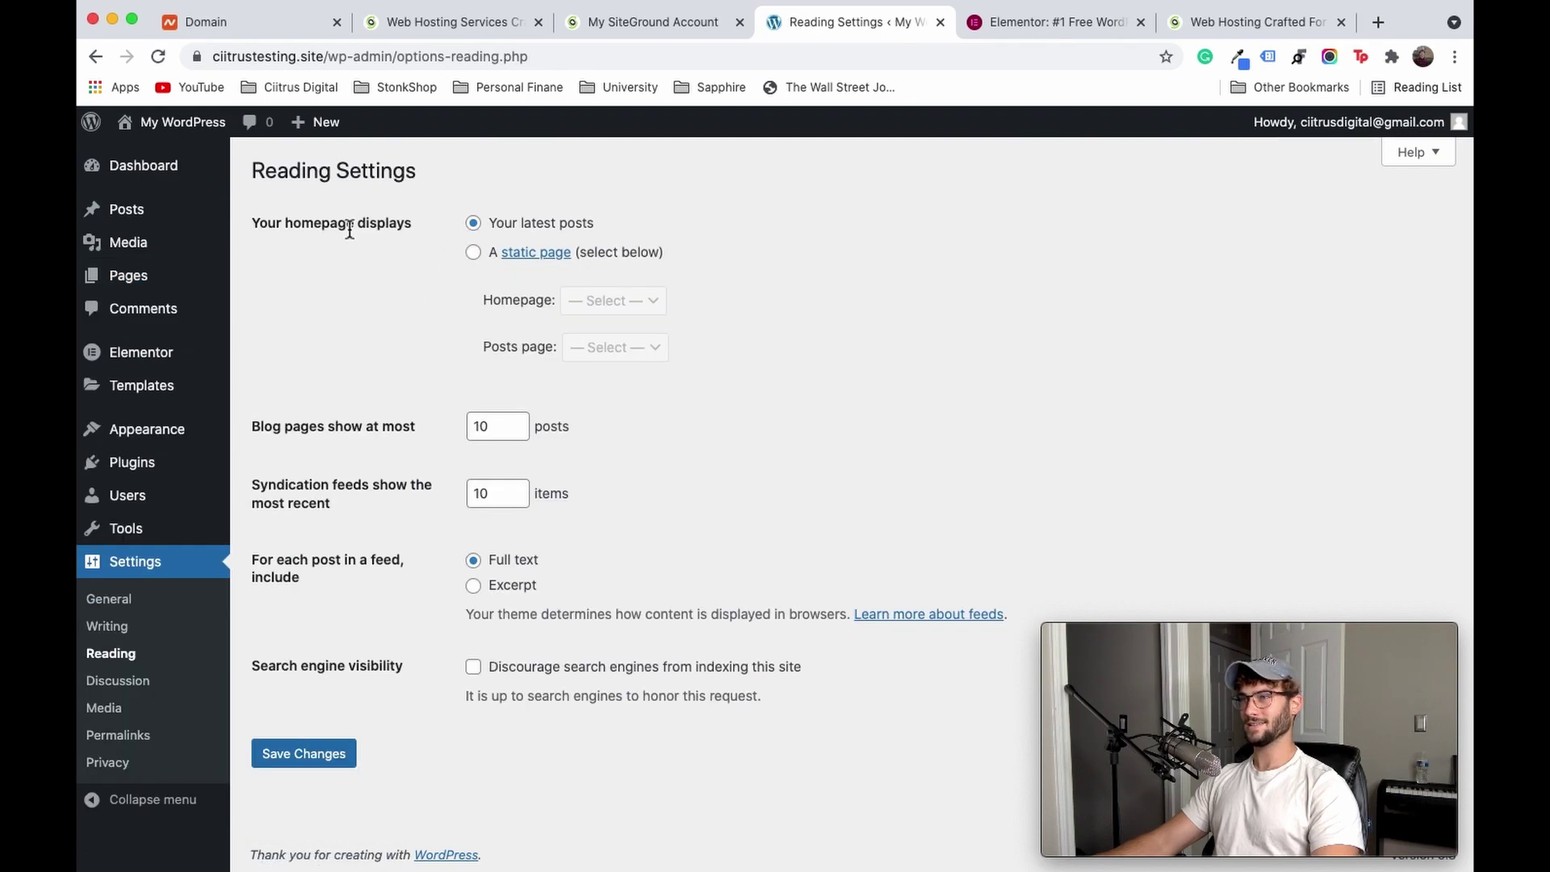
pyautogui.moveTo(254, 226); pyautogui.dragTo(416, 224)
pyautogui.click(474, 259)
pyautogui.click(475, 253)
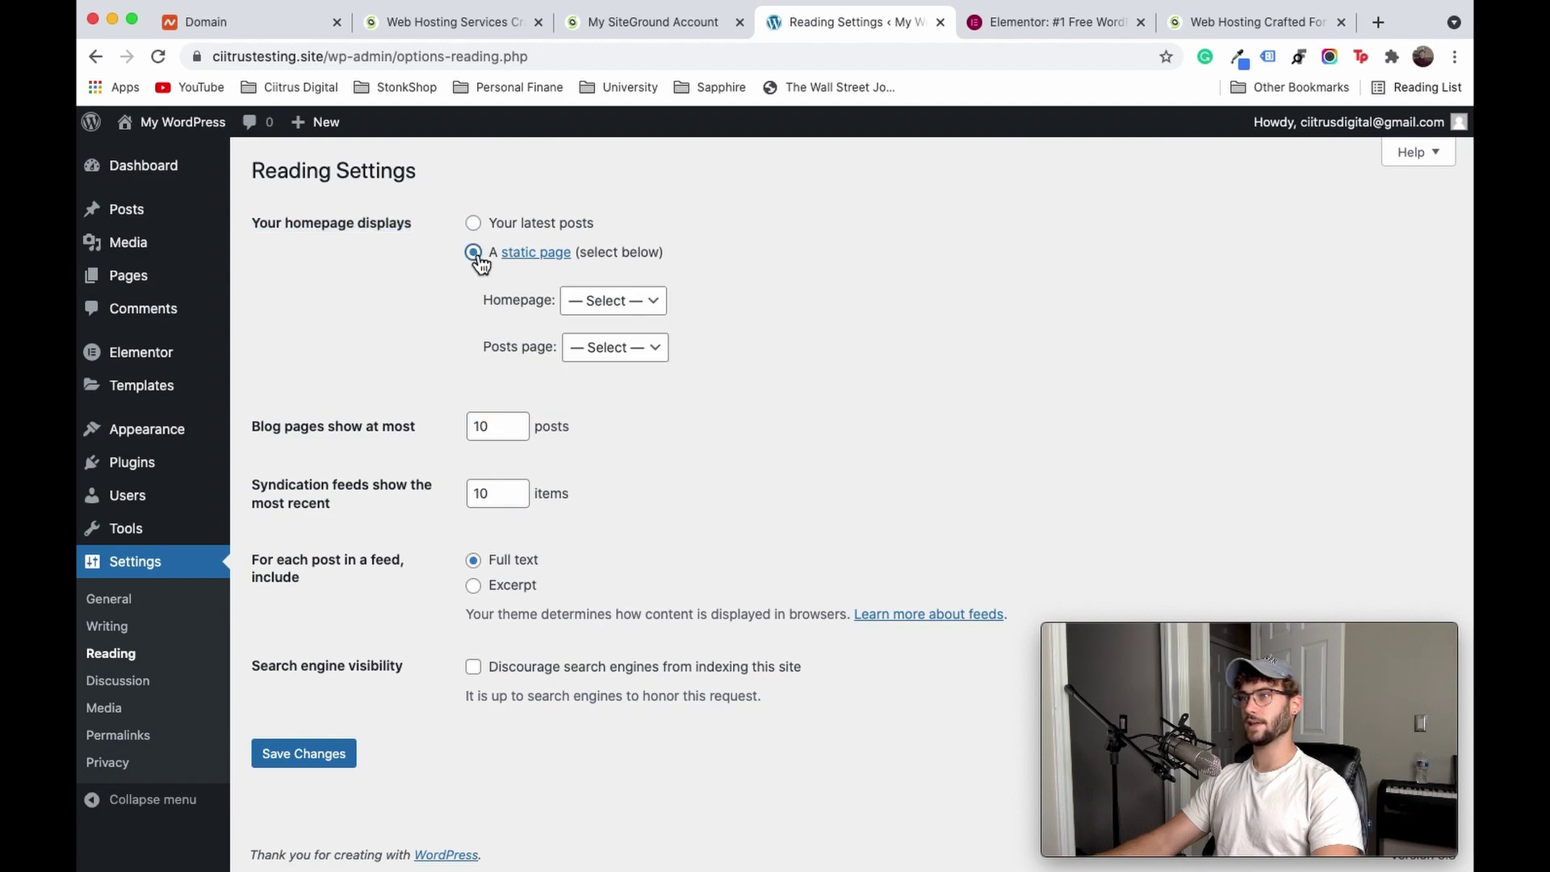
pyautogui.click(614, 300)
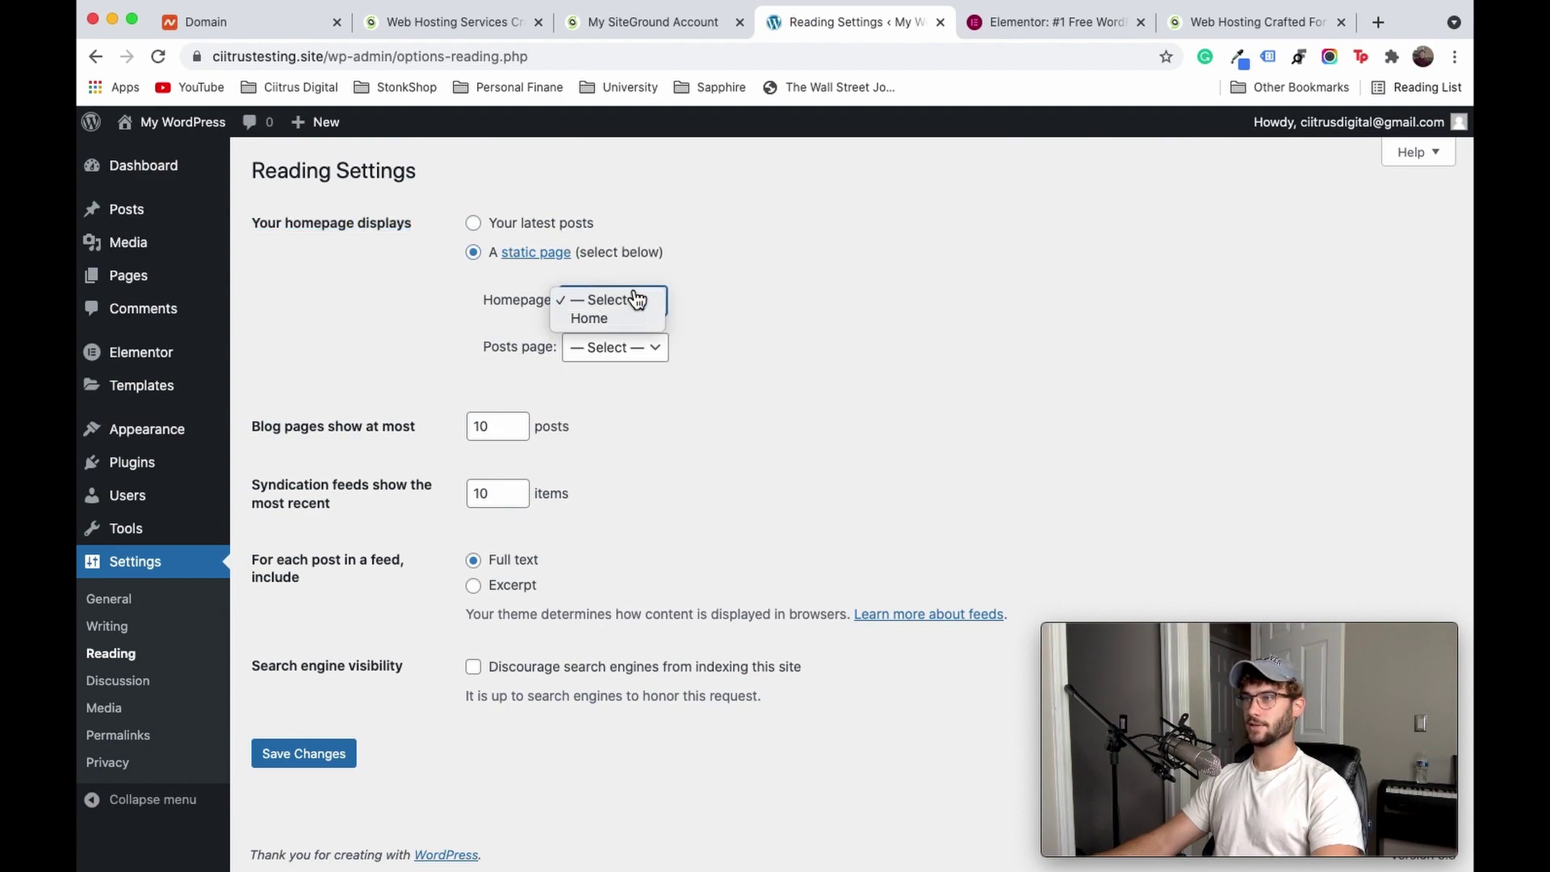
pyautogui.click(608, 323)
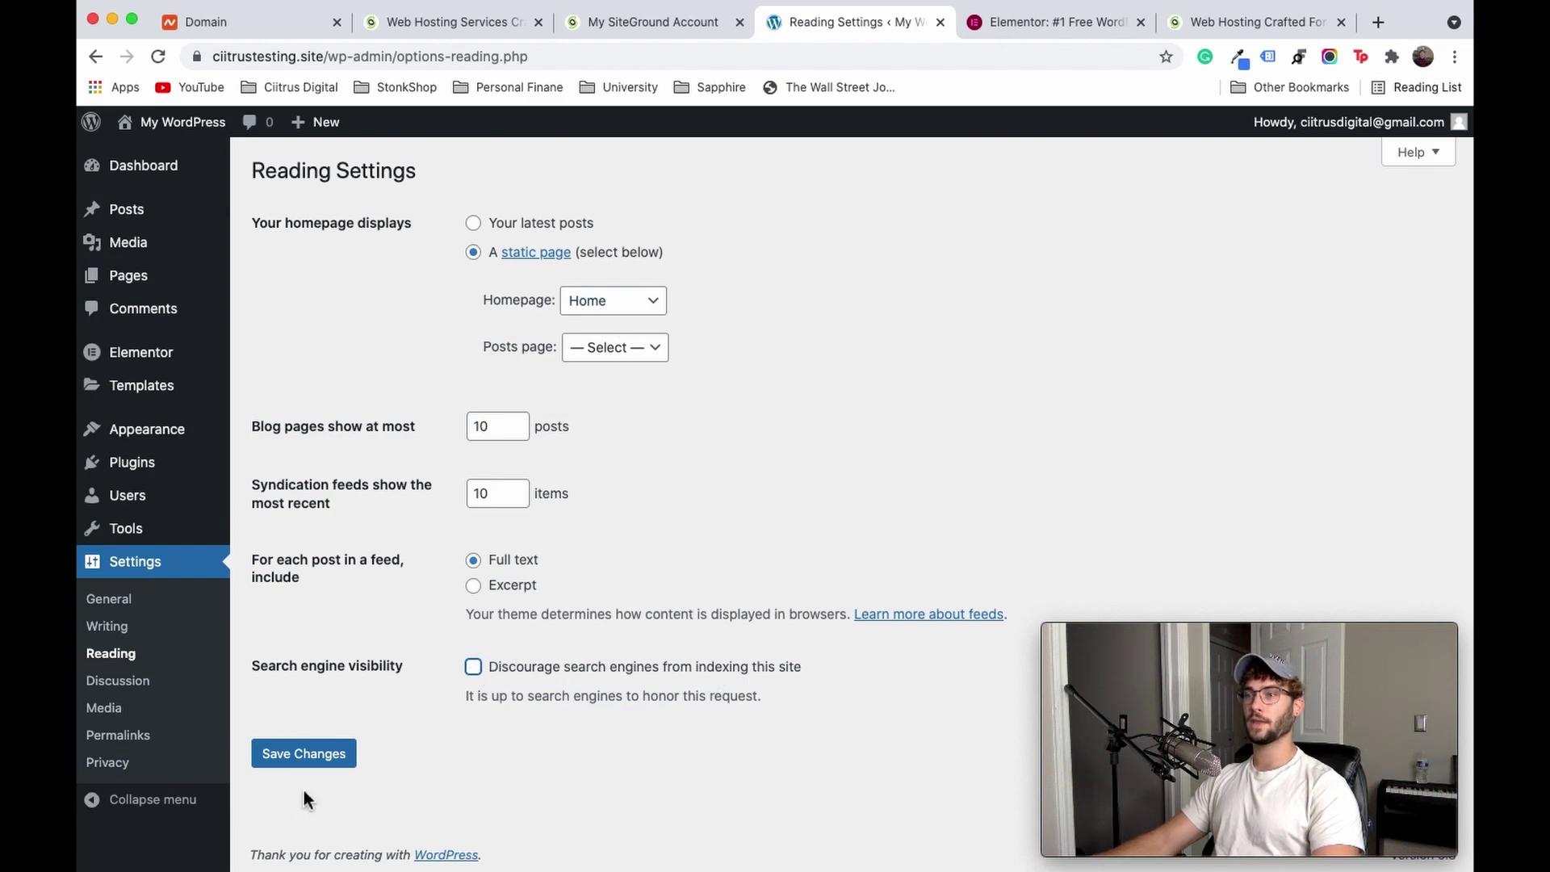
pyautogui.click(319, 755)
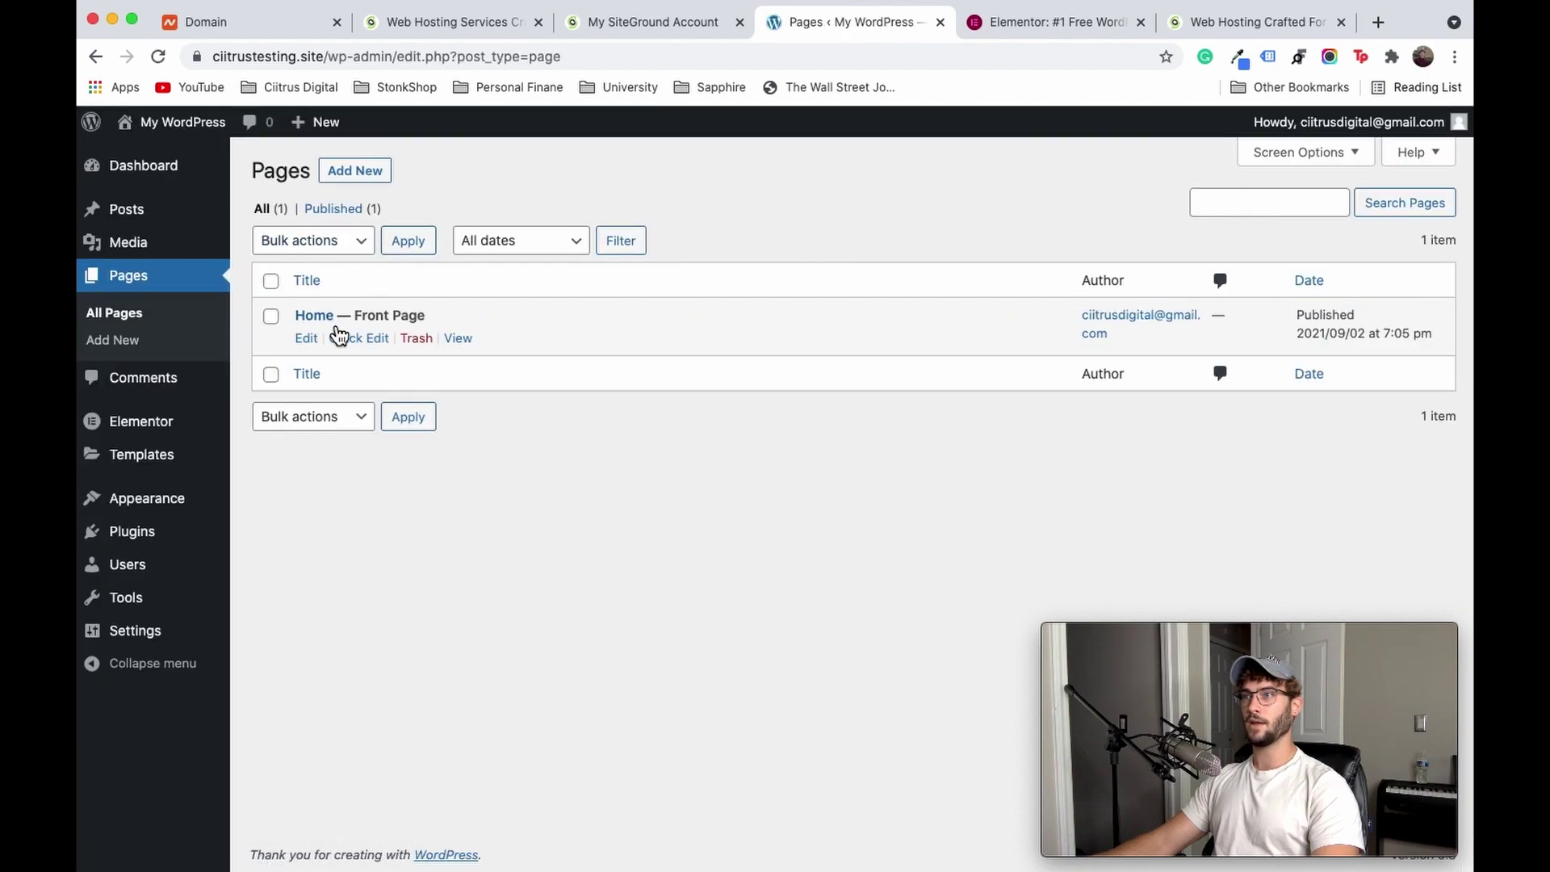
# Step: Open the Home page for editing with Elementor and hide its title in the page settings
pyautogui.click(308, 339)
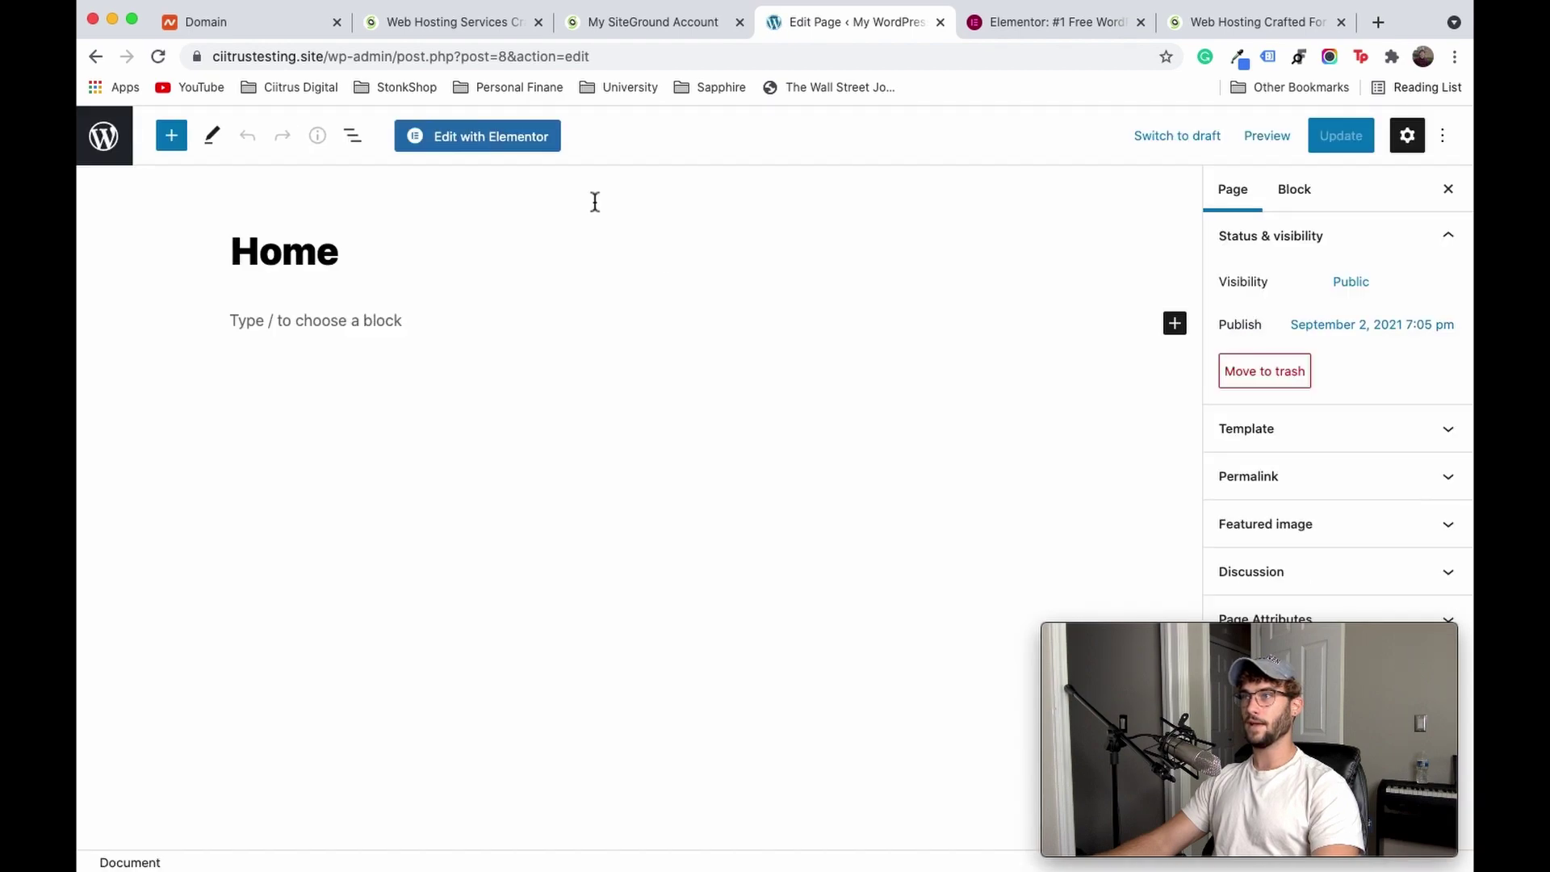
pyautogui.click(499, 150)
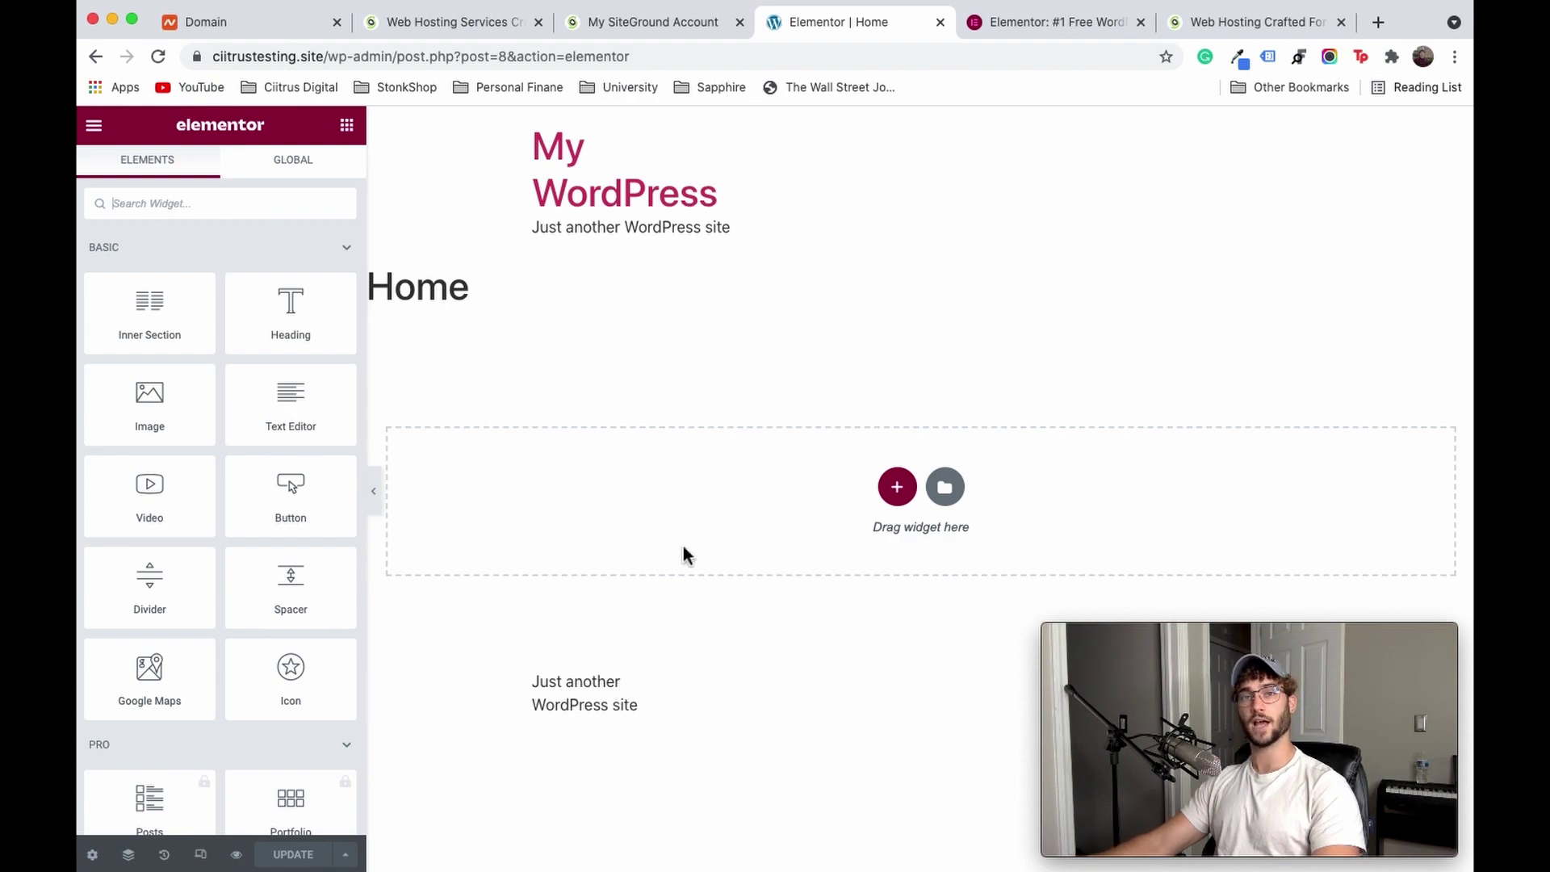
pyautogui.click(92, 854)
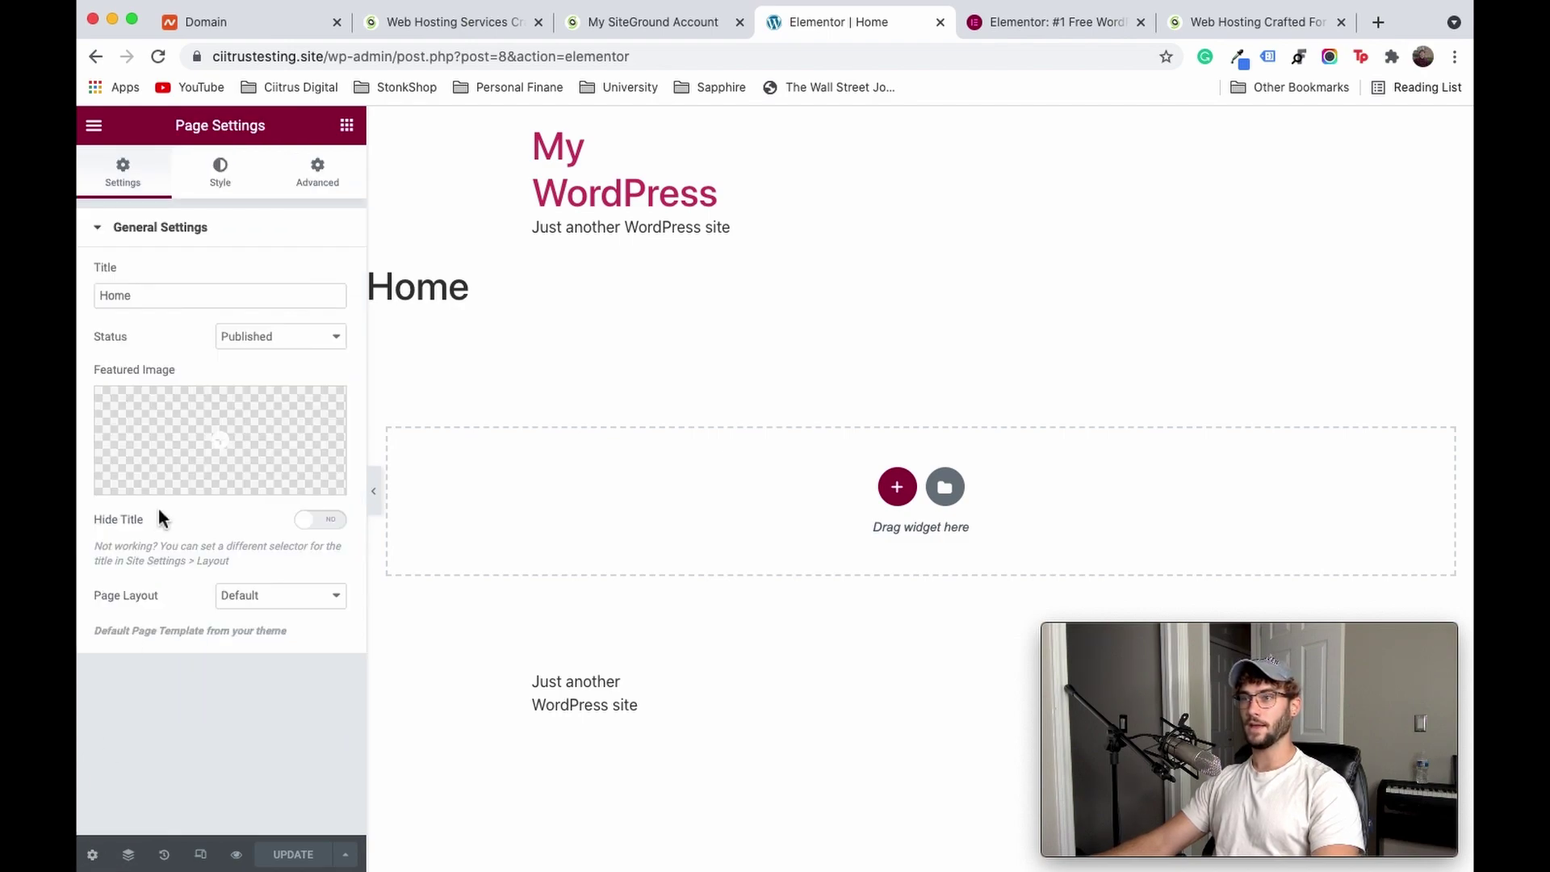
pyautogui.click(317, 524)
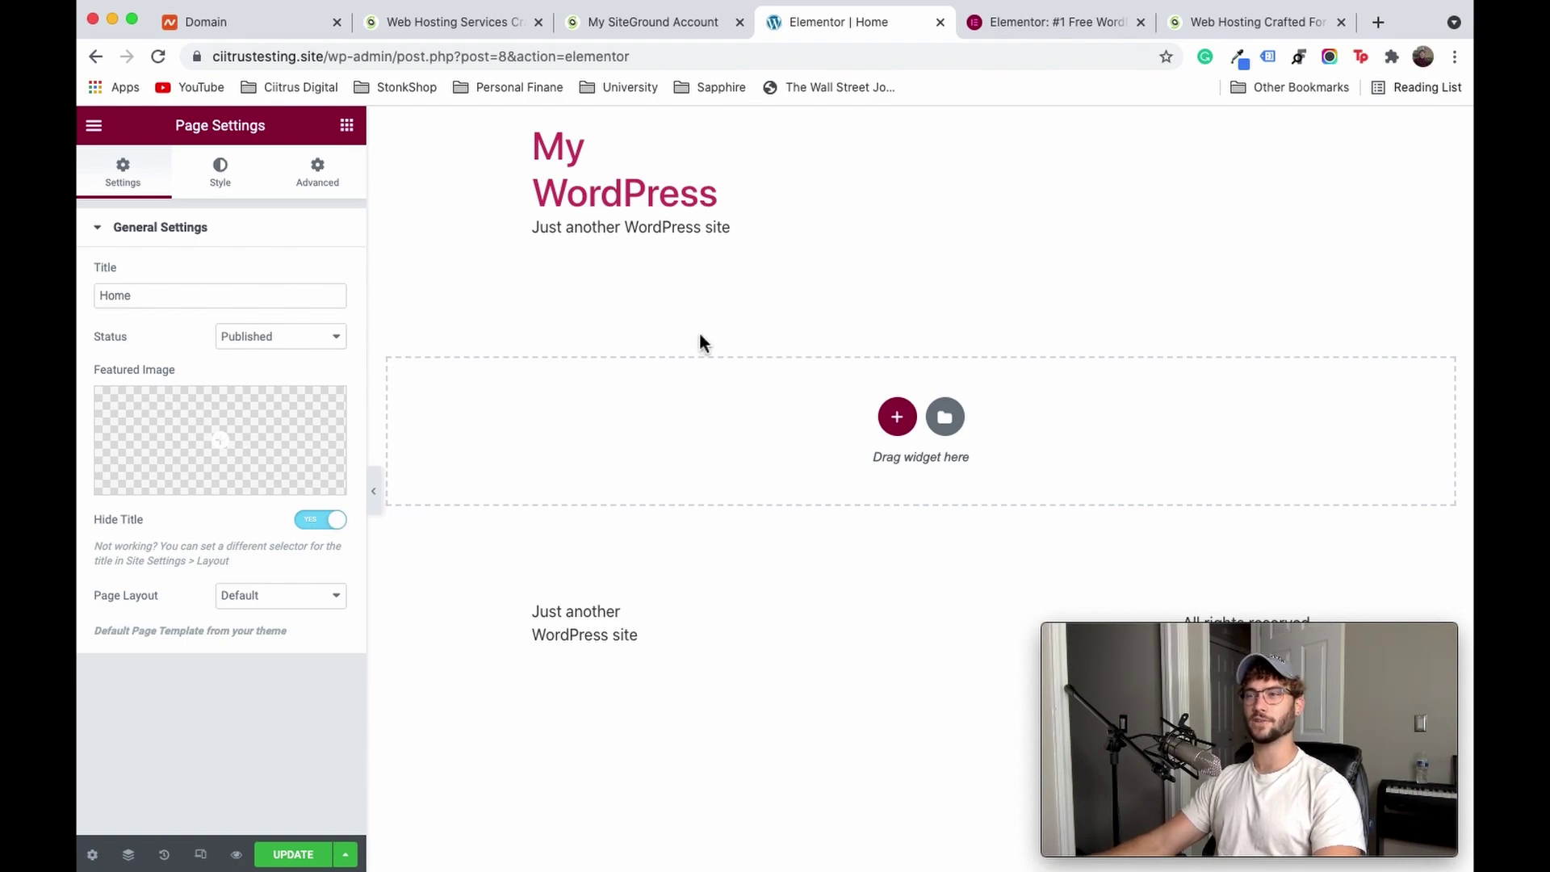
# Step: Insert the free "Homepage – Restaurant" page template, connecting the site to the Elementor Template Library with the existing account
pyautogui.click(949, 419)
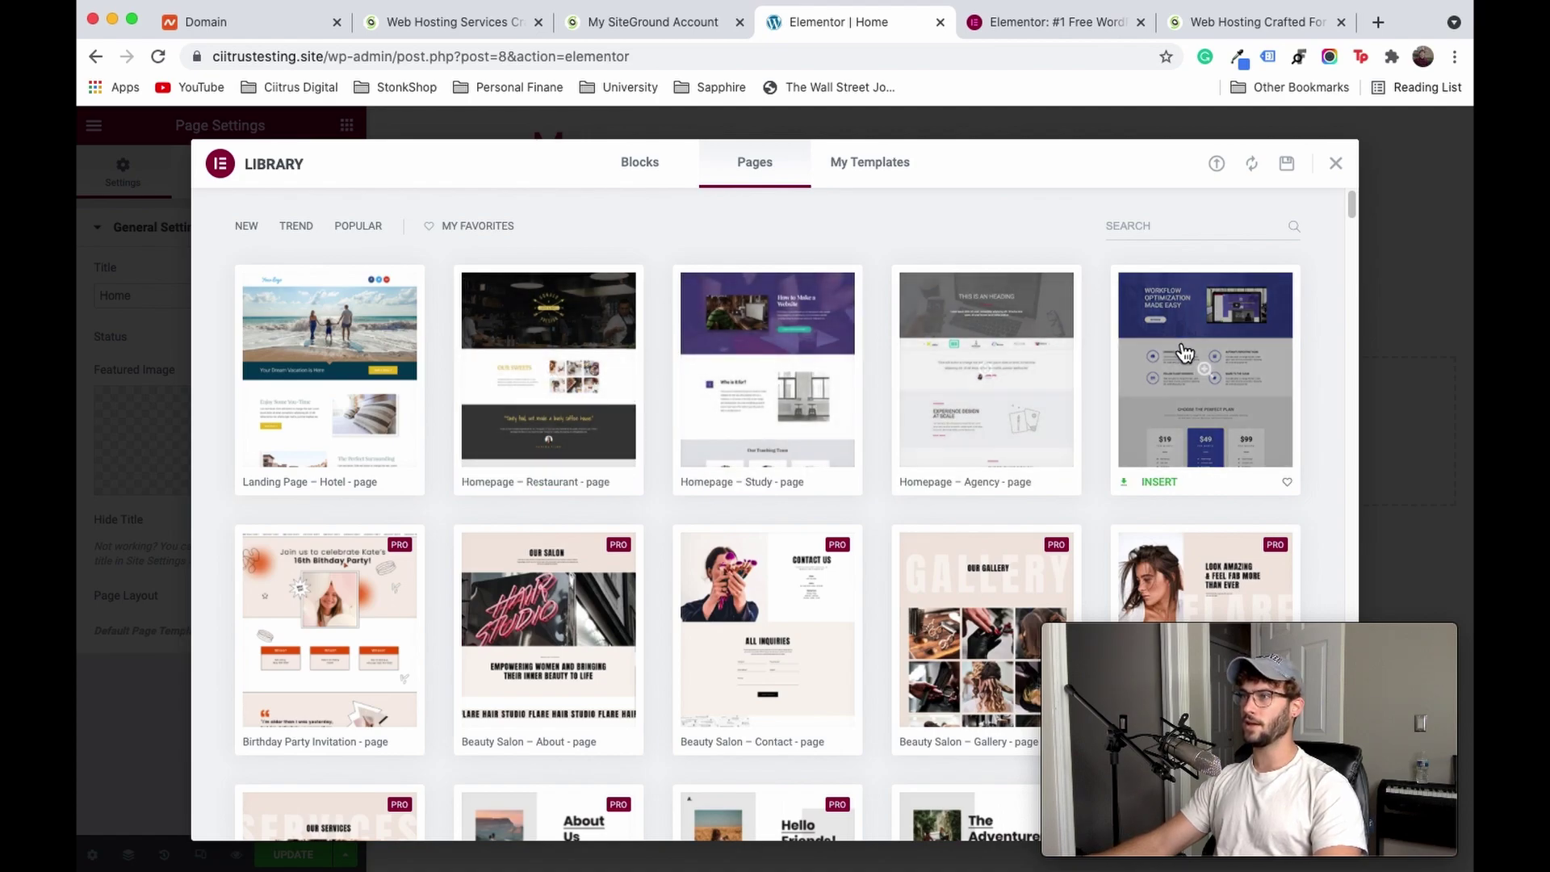
pyautogui.scroll(-10, 840, 359)
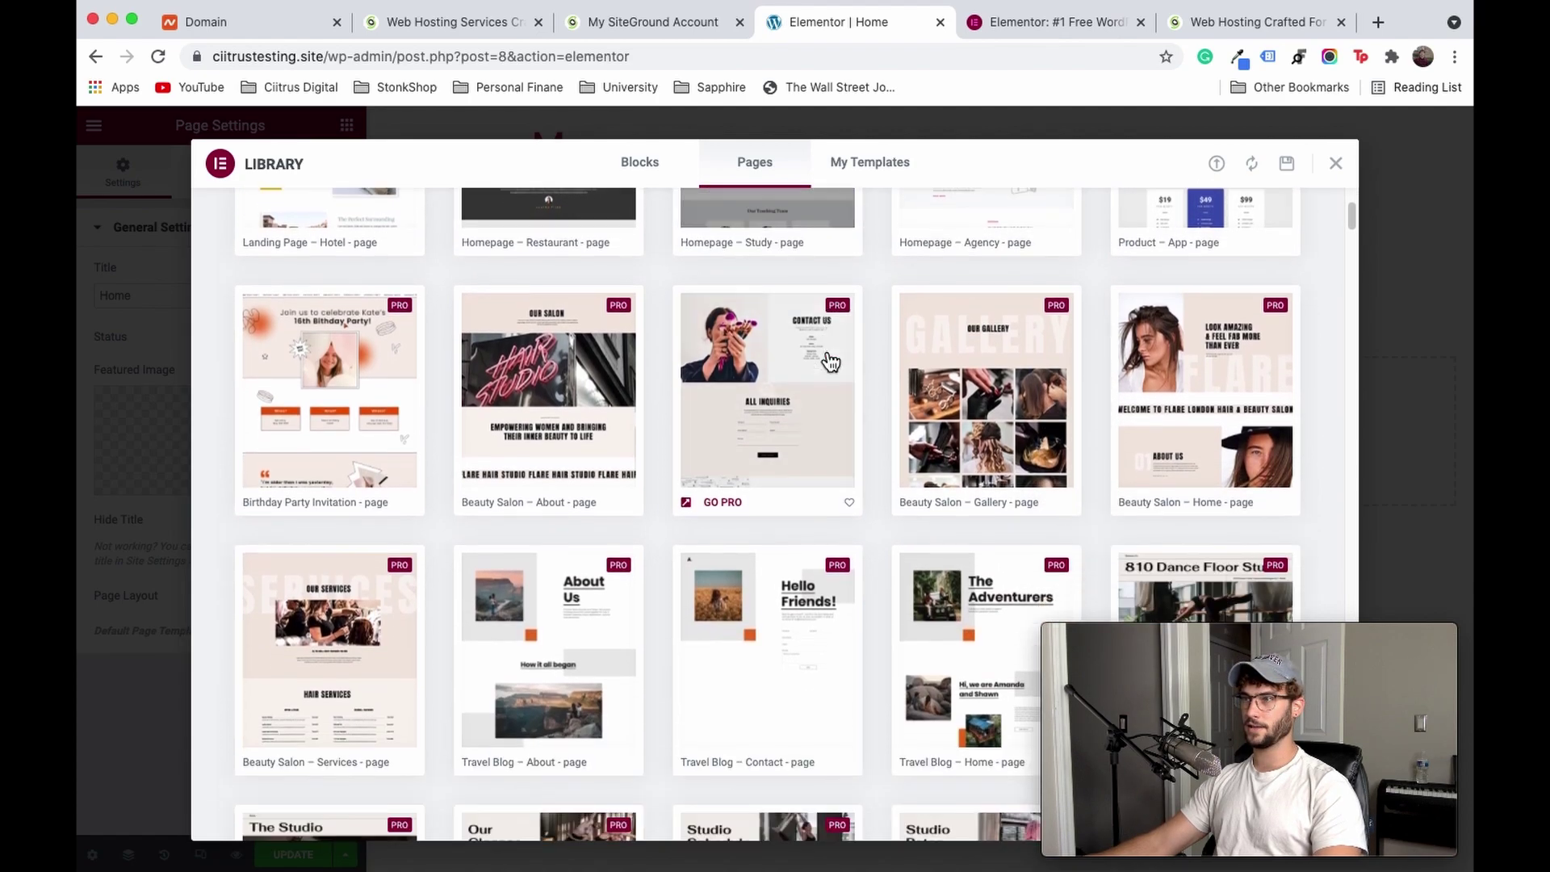
pyautogui.scroll(-8, 764, 374)
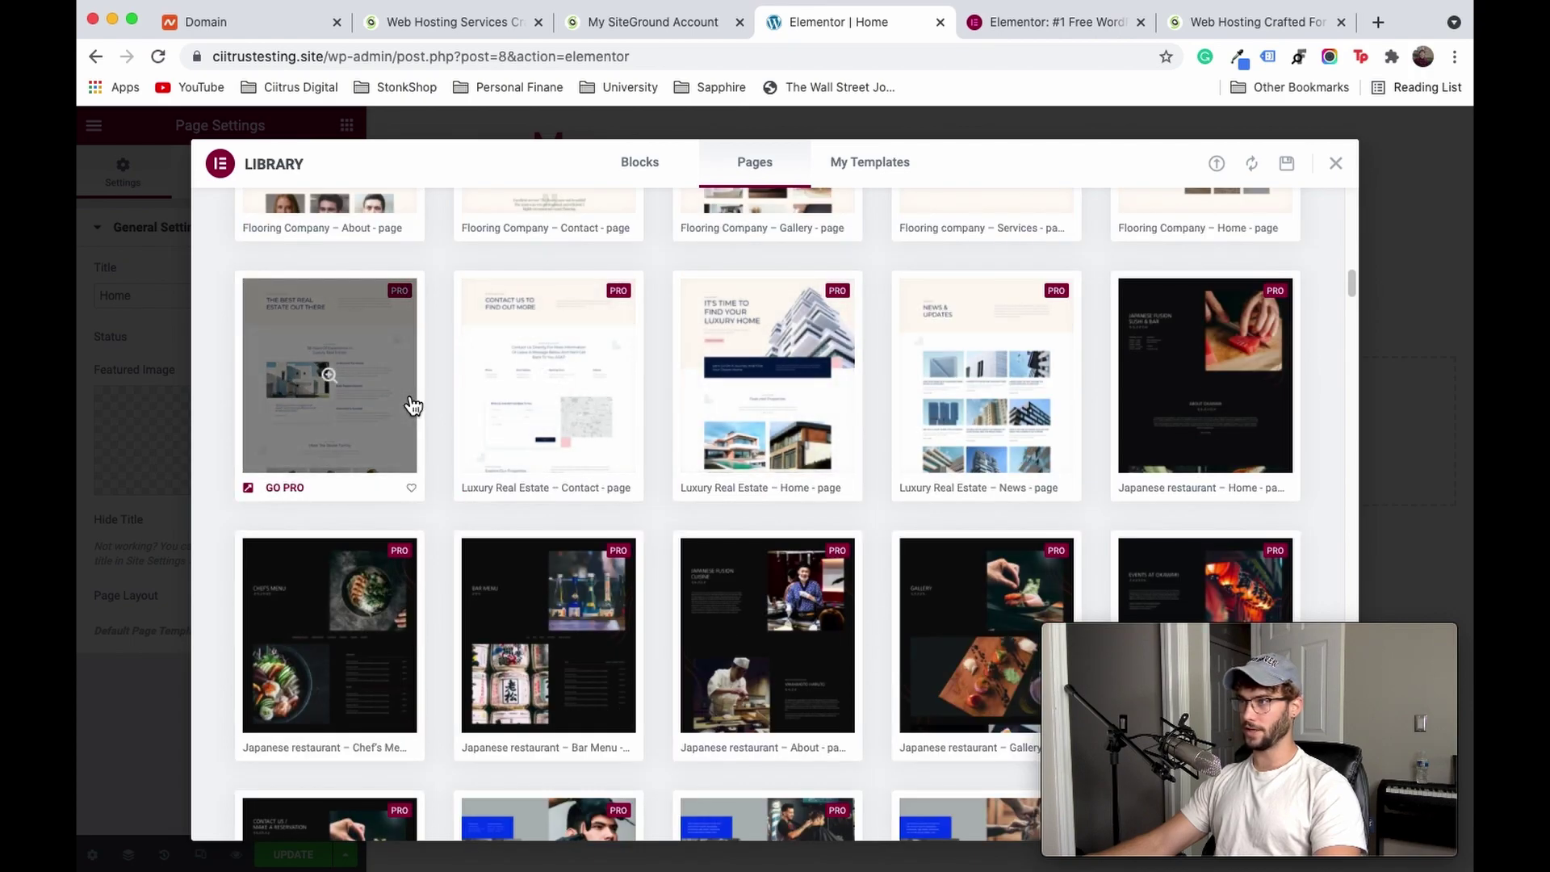
pyautogui.scroll(3, 432, 387)
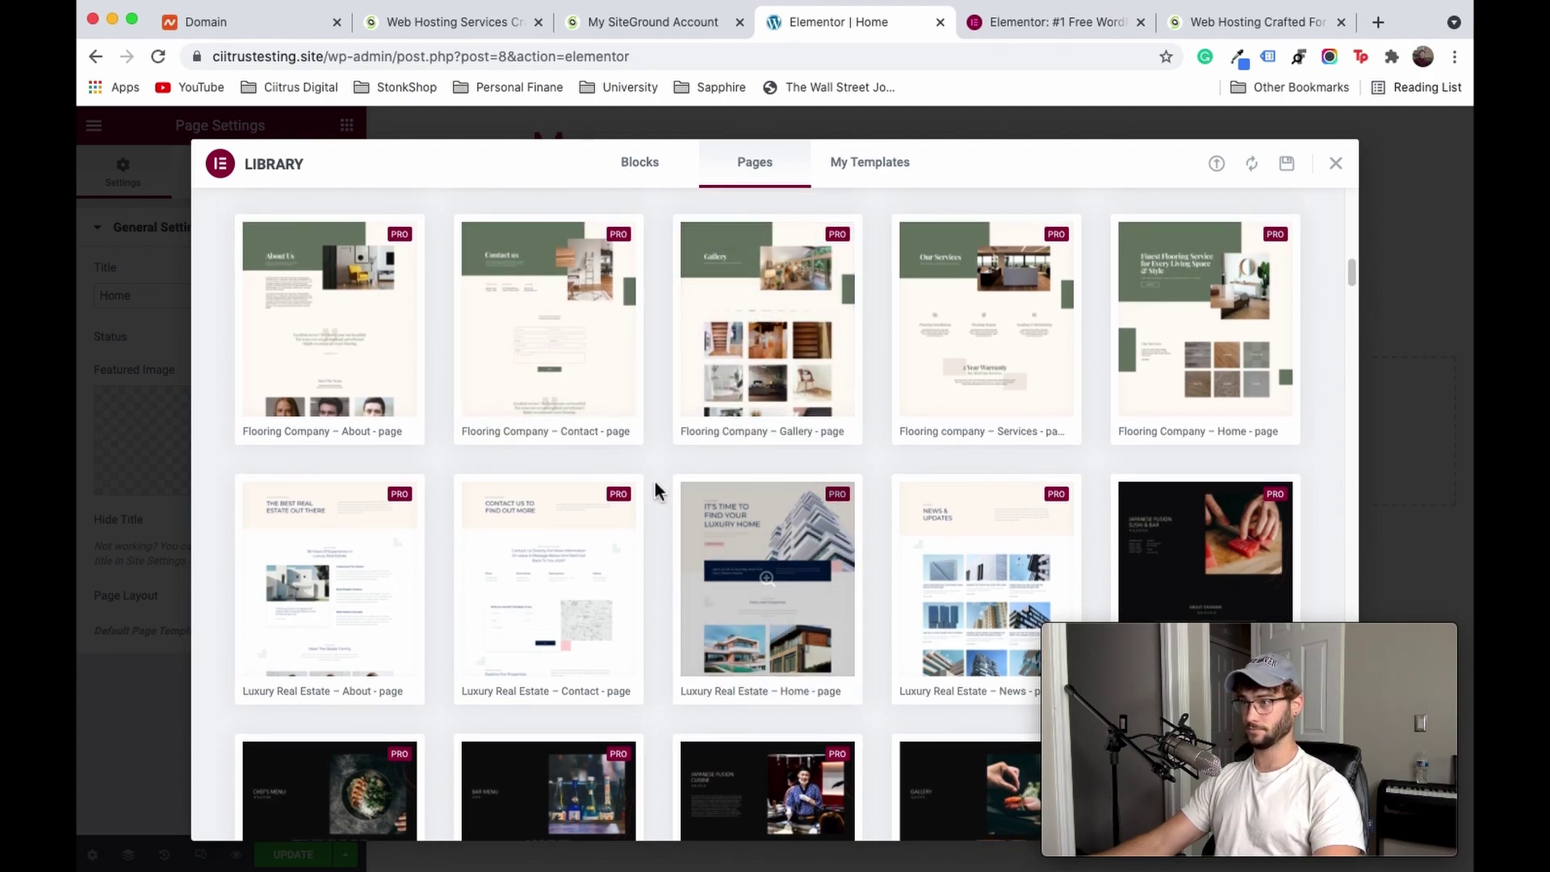
pyautogui.scroll(10, 830, 612)
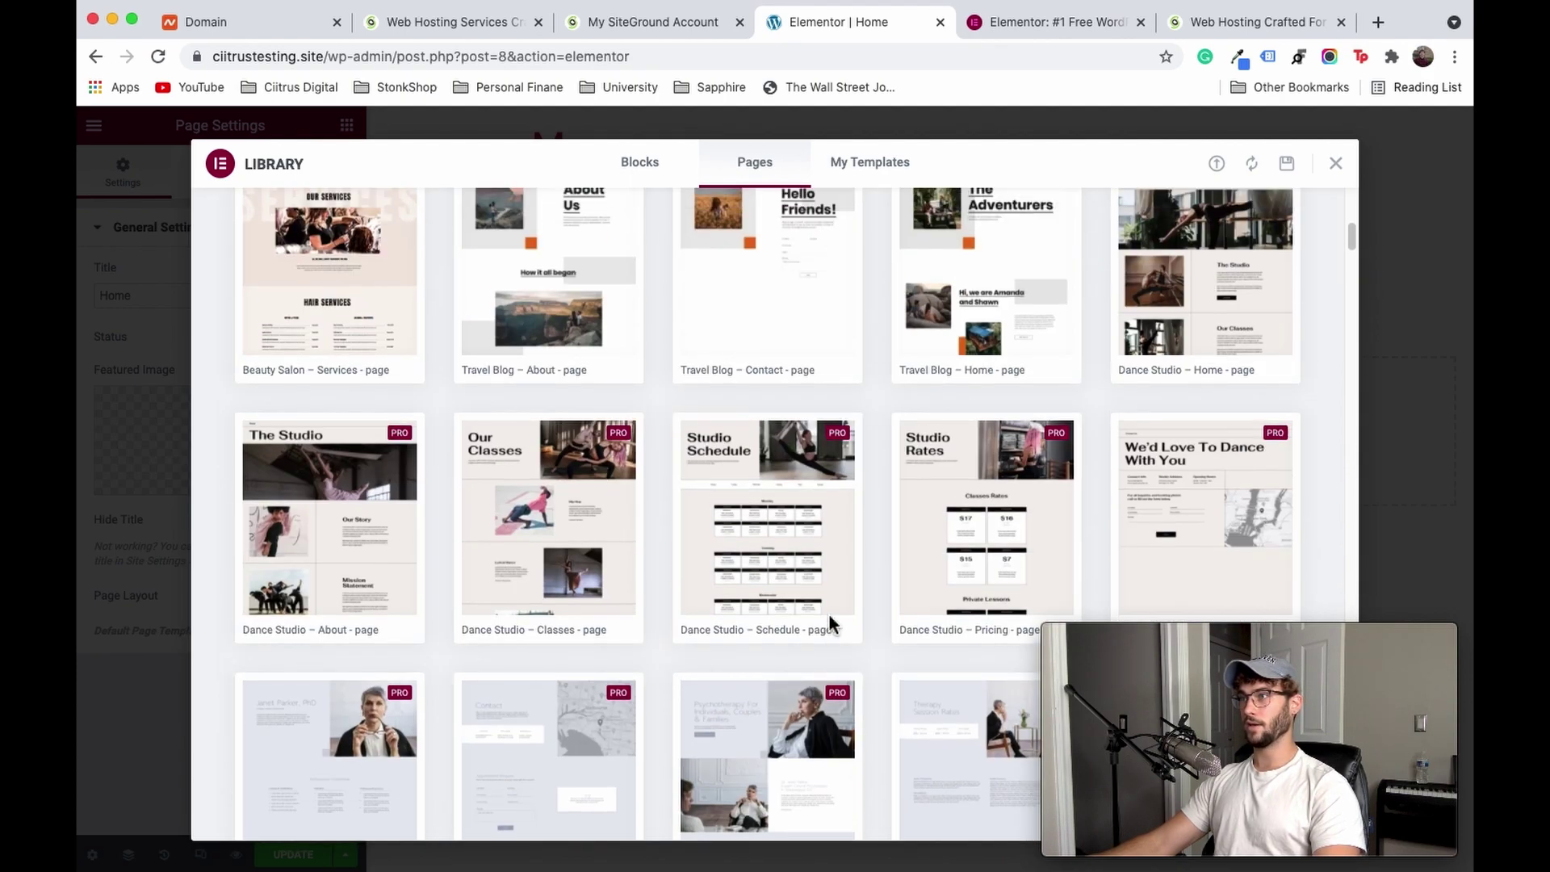
pyautogui.scroll(8, 830, 616)
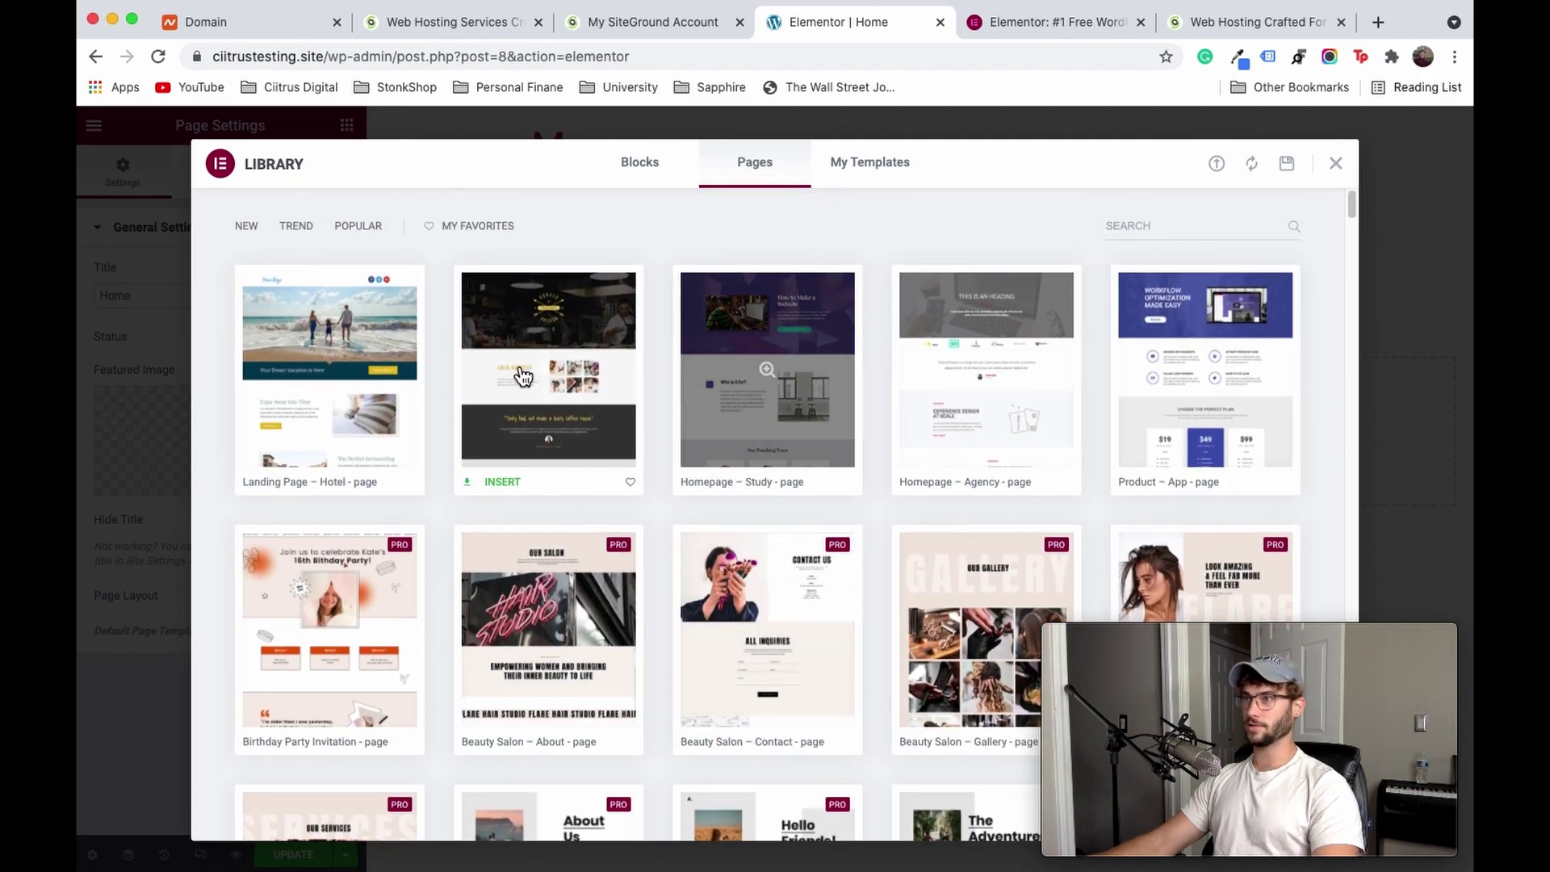
pyautogui.click(495, 481)
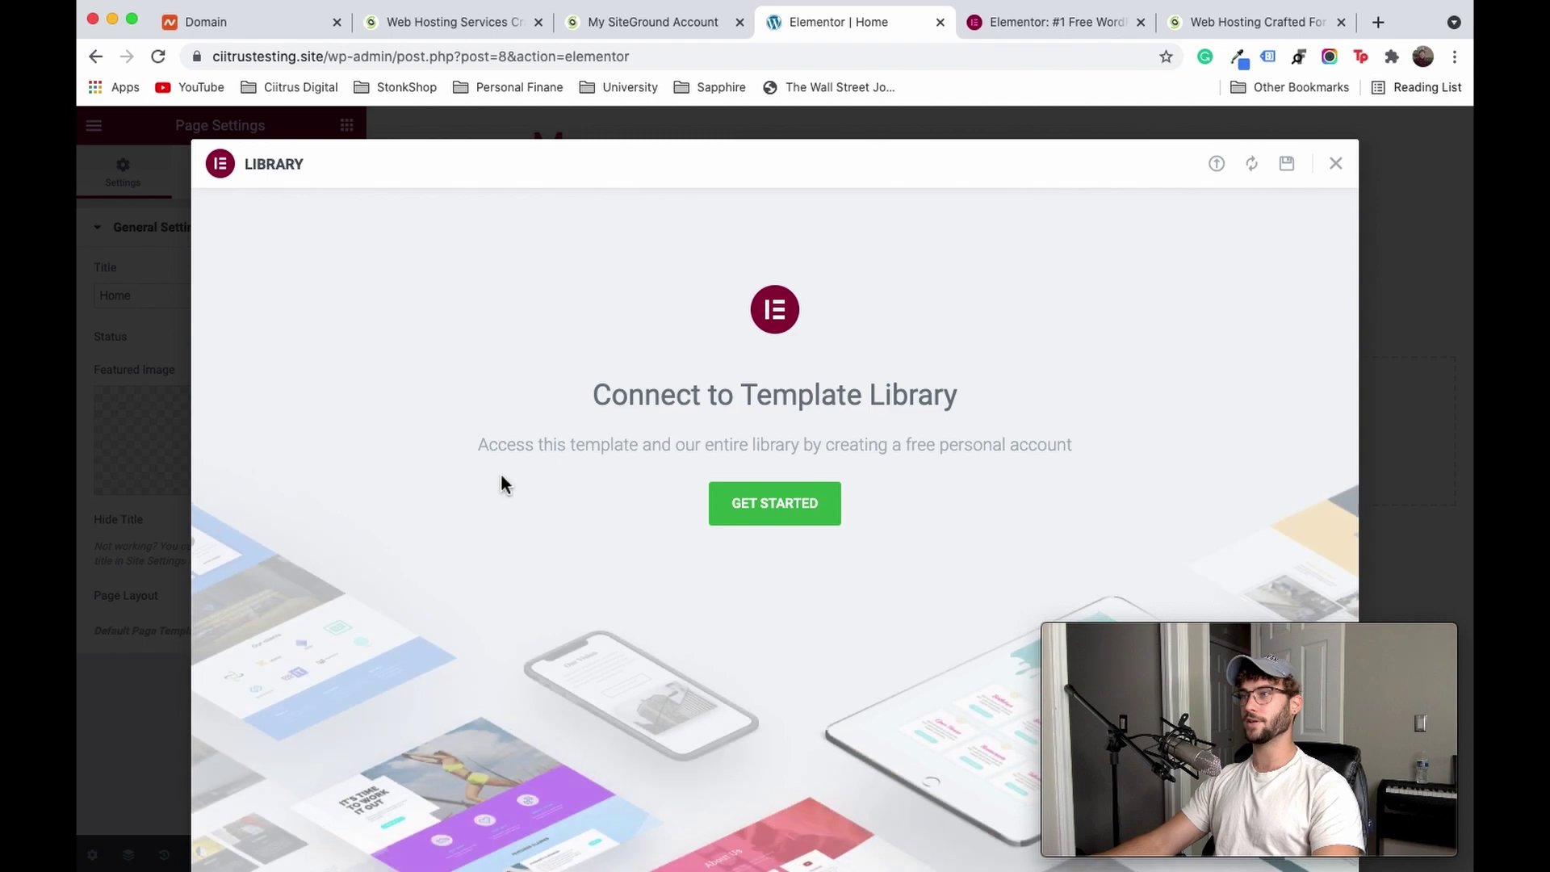
pyautogui.click(766, 510)
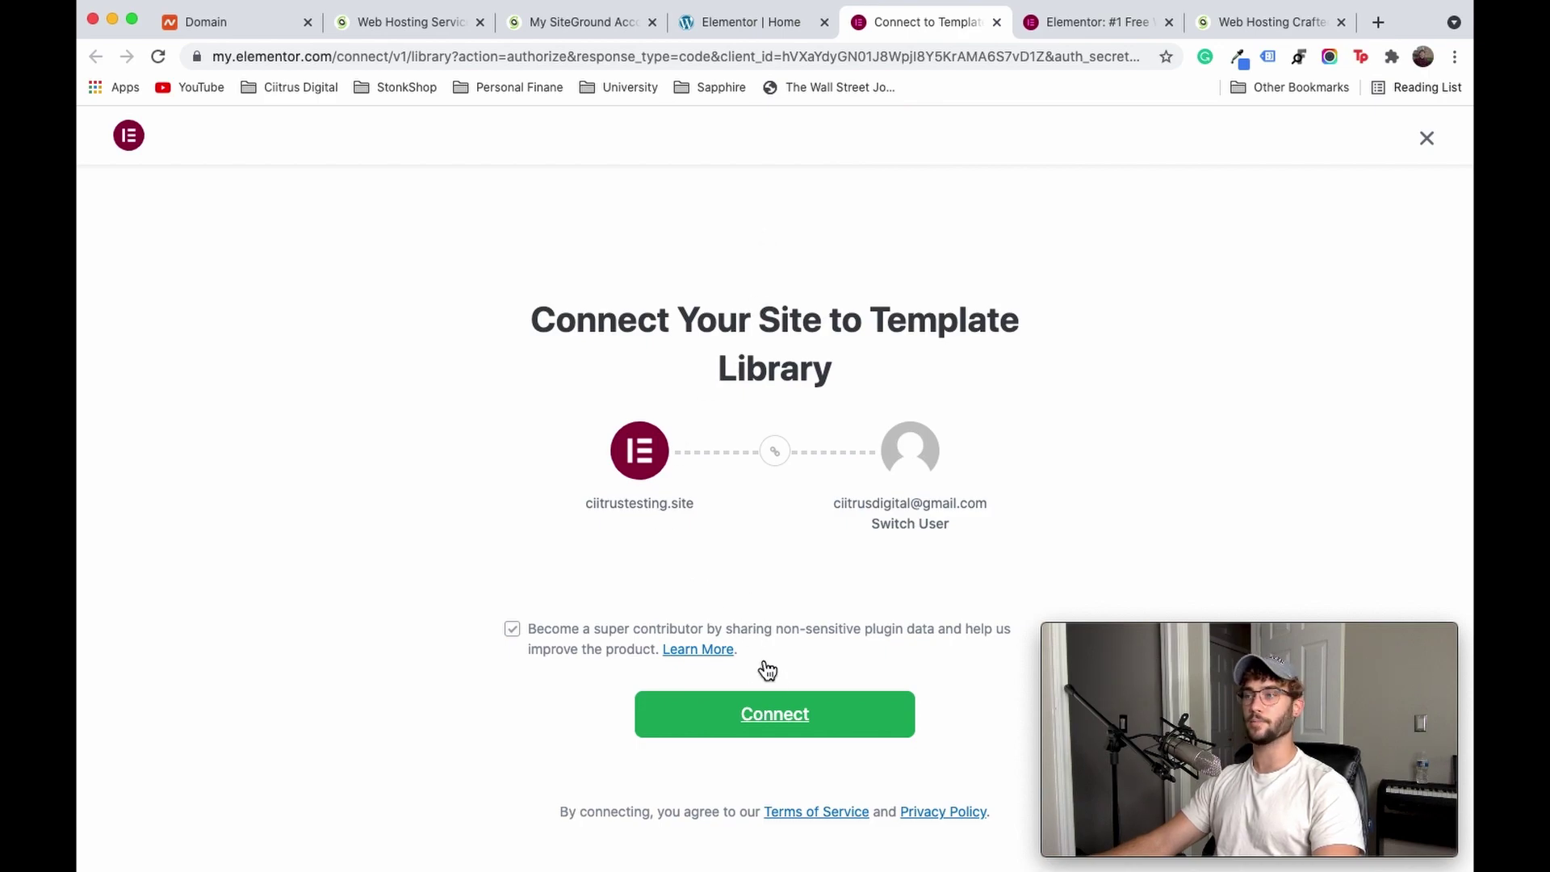
pyautogui.click(780, 721)
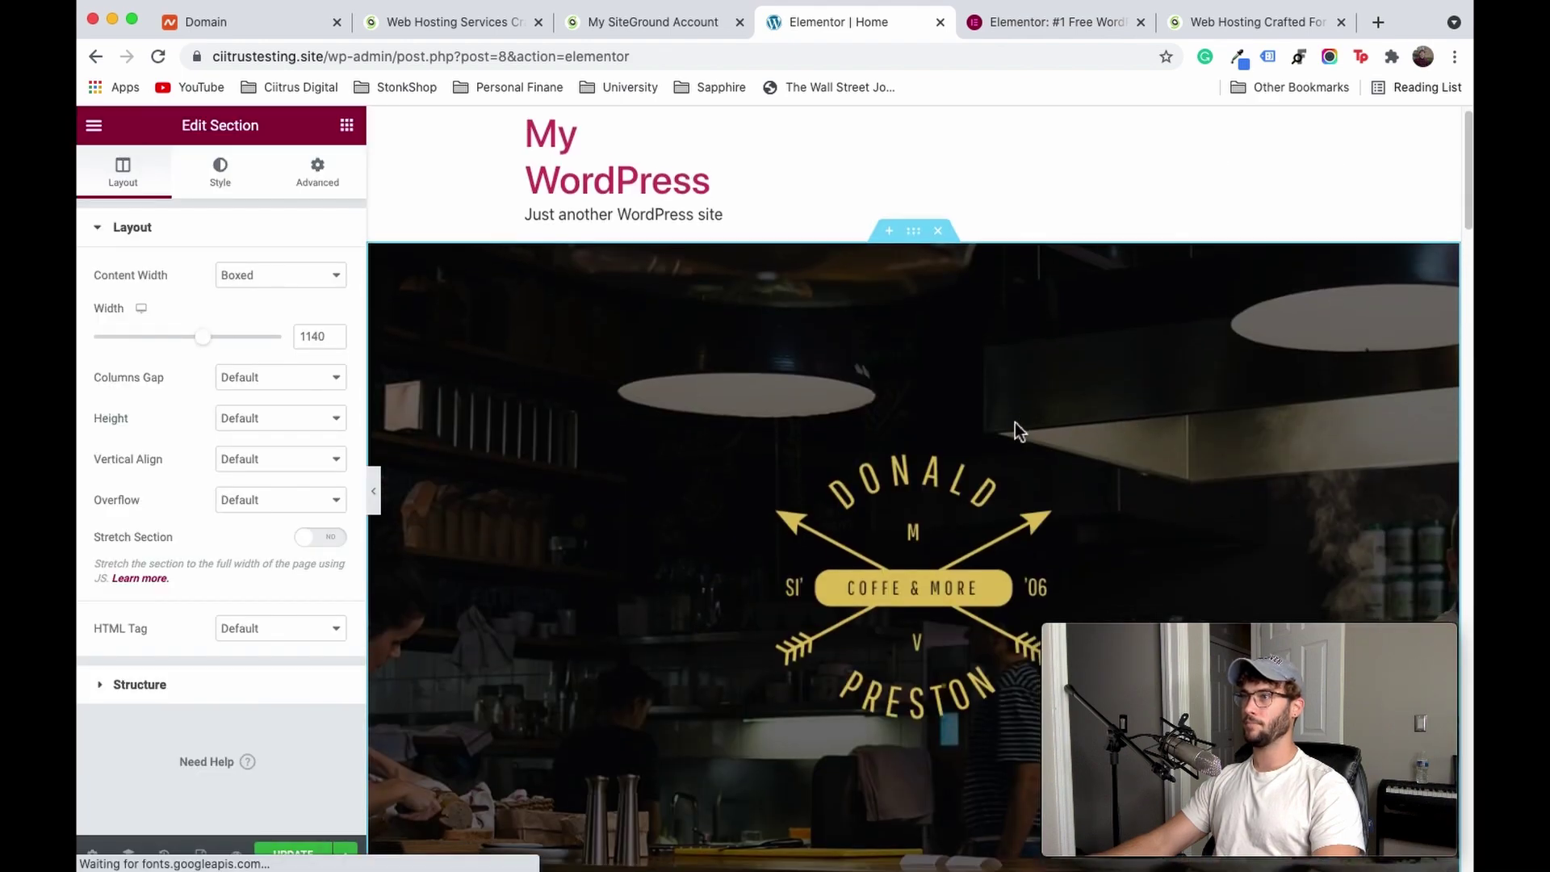
# Step: Review the inserted restaurant template from the hero section down to the Visit Us section with the editing panel hidden
pyautogui.scroll(-3, 1019, 436)
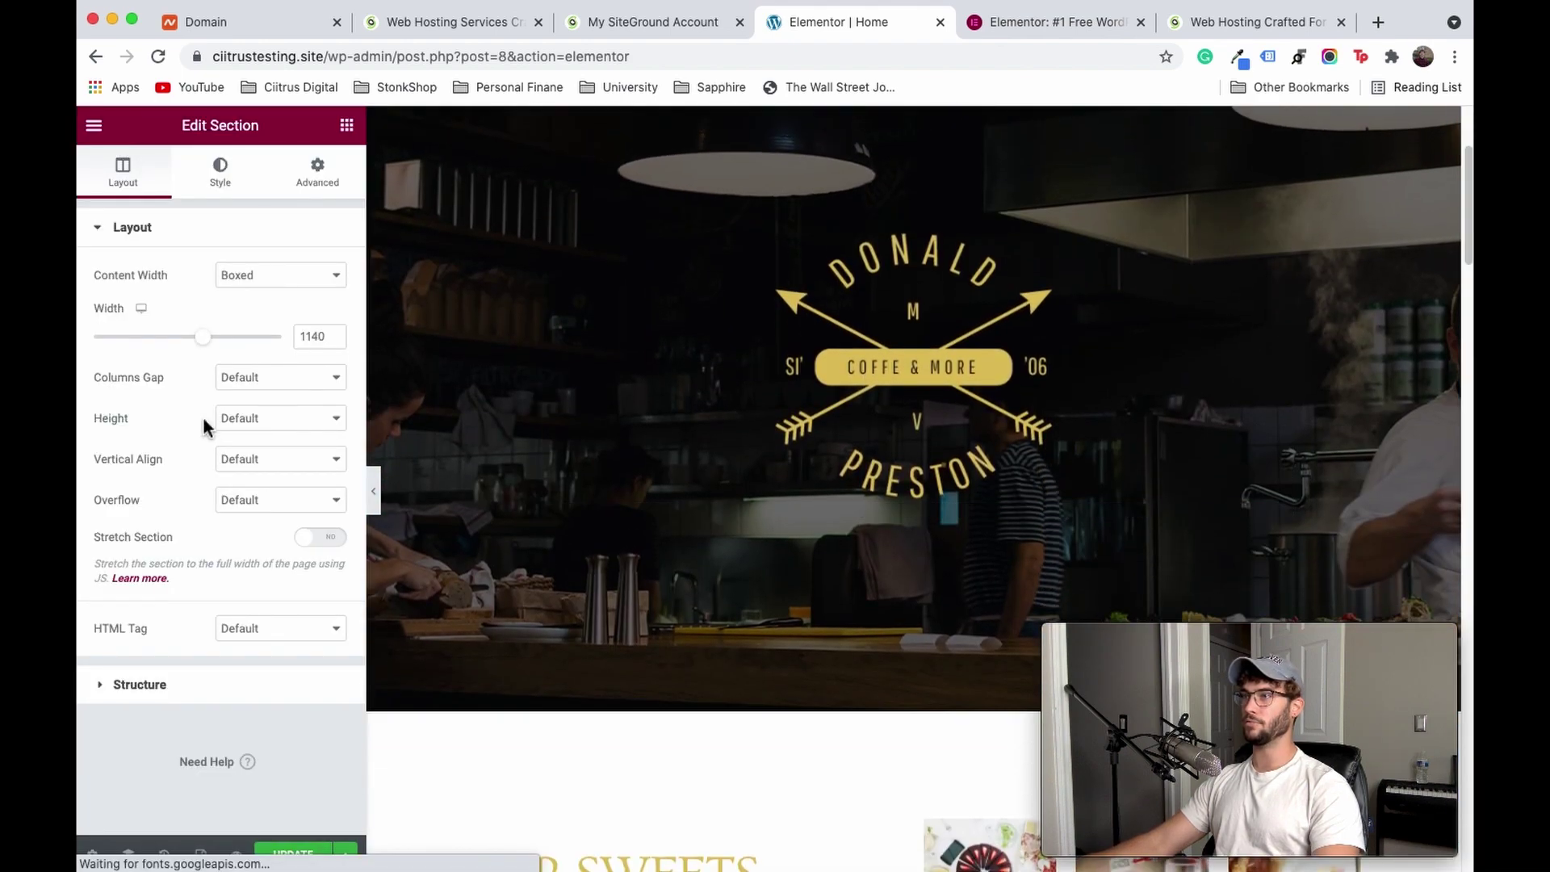
pyautogui.click(378, 490)
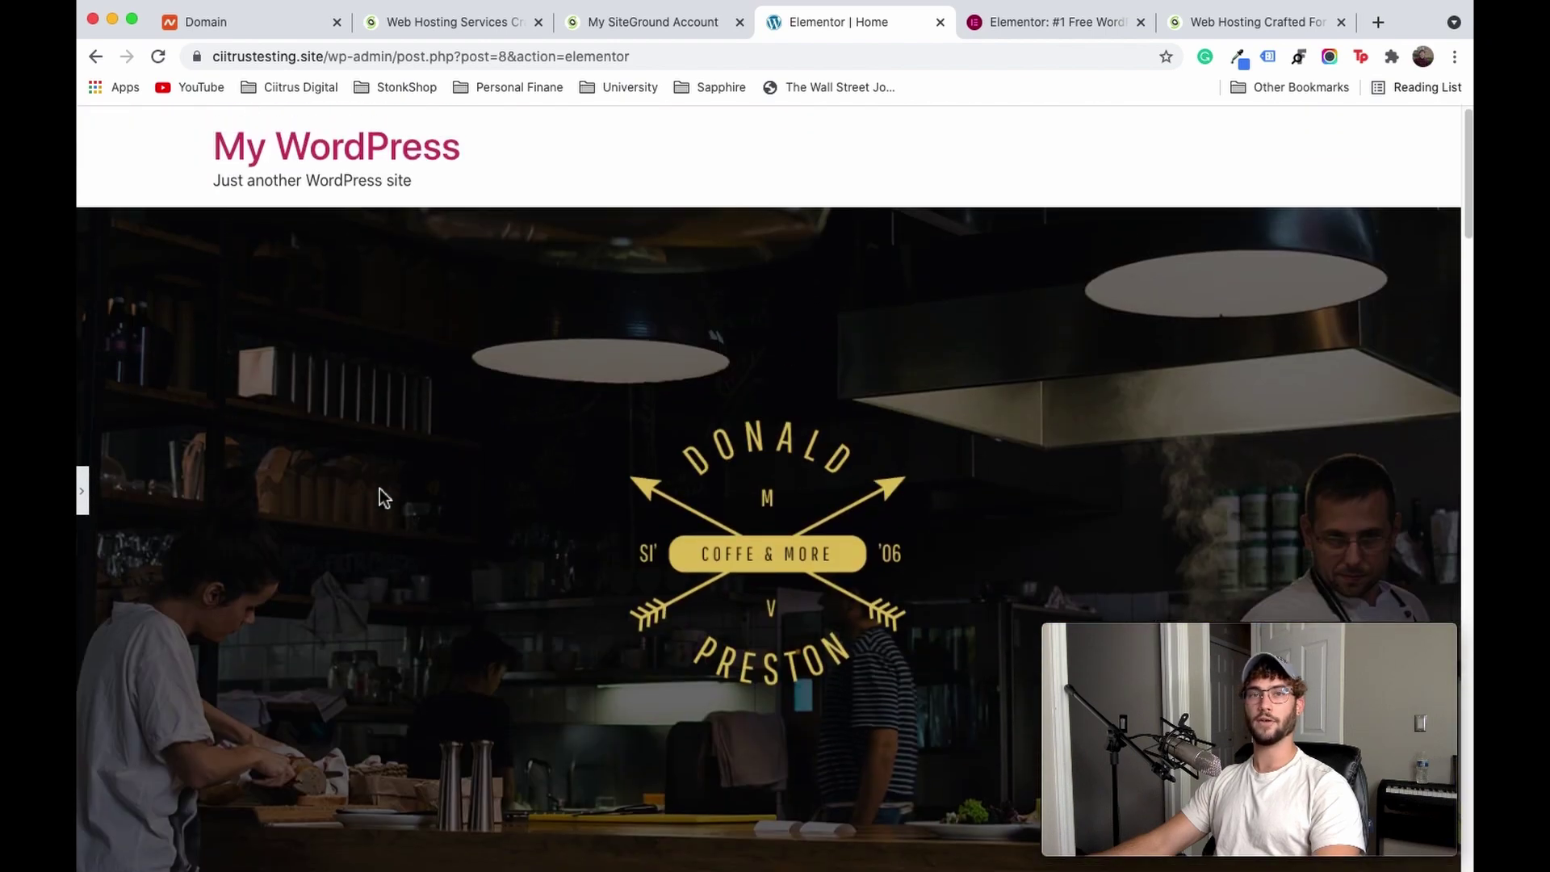
pyautogui.scroll(-4, 436, 355)
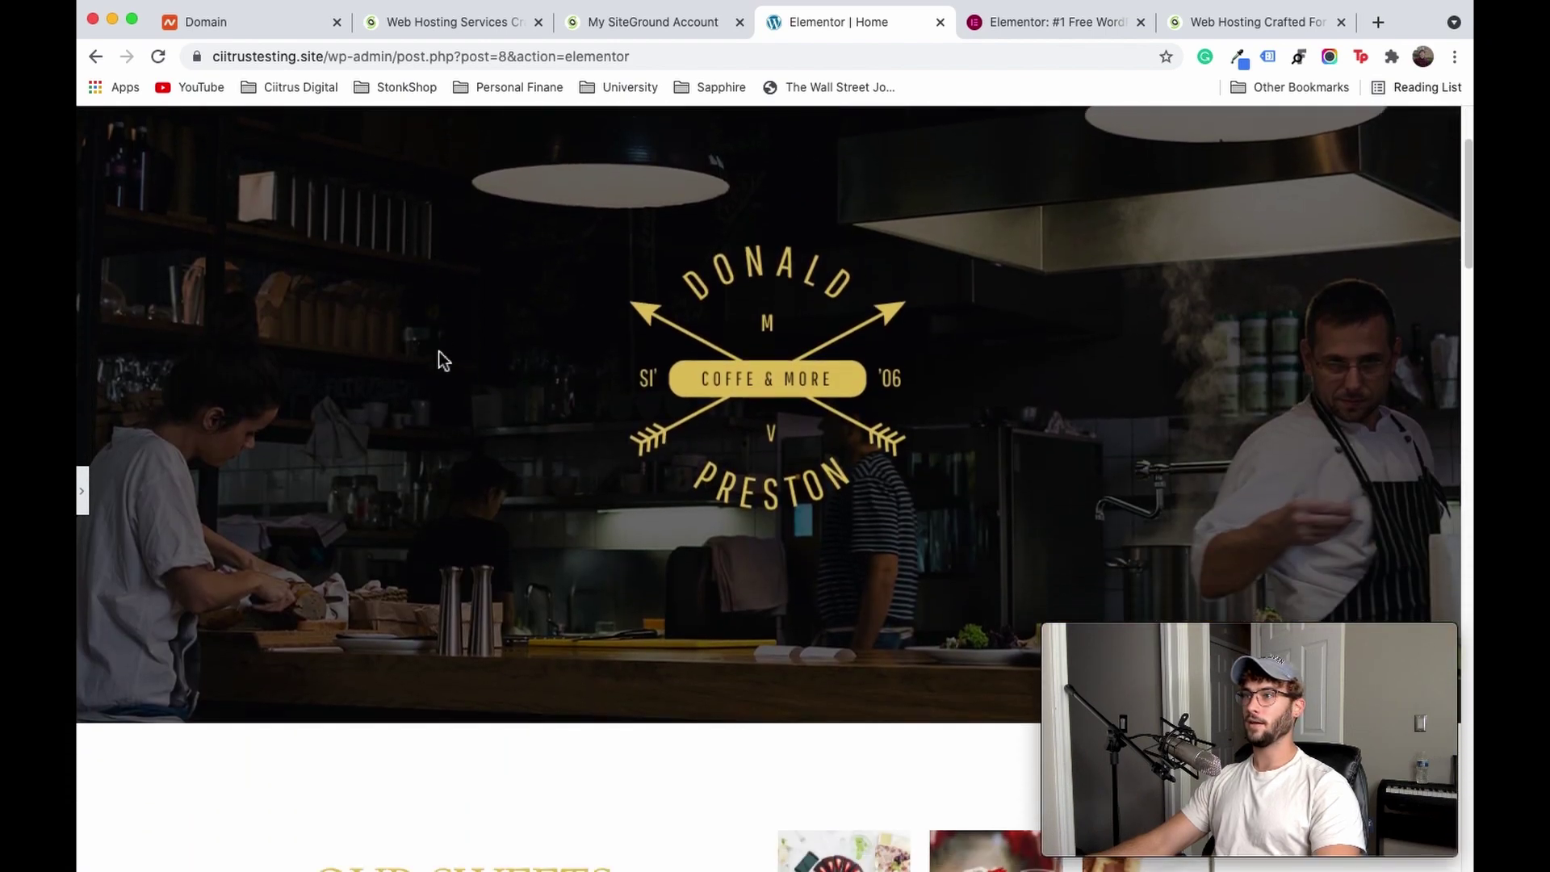
pyautogui.scroll(-6, 652, 236)
pyautogui.scroll(-4, 975, 236)
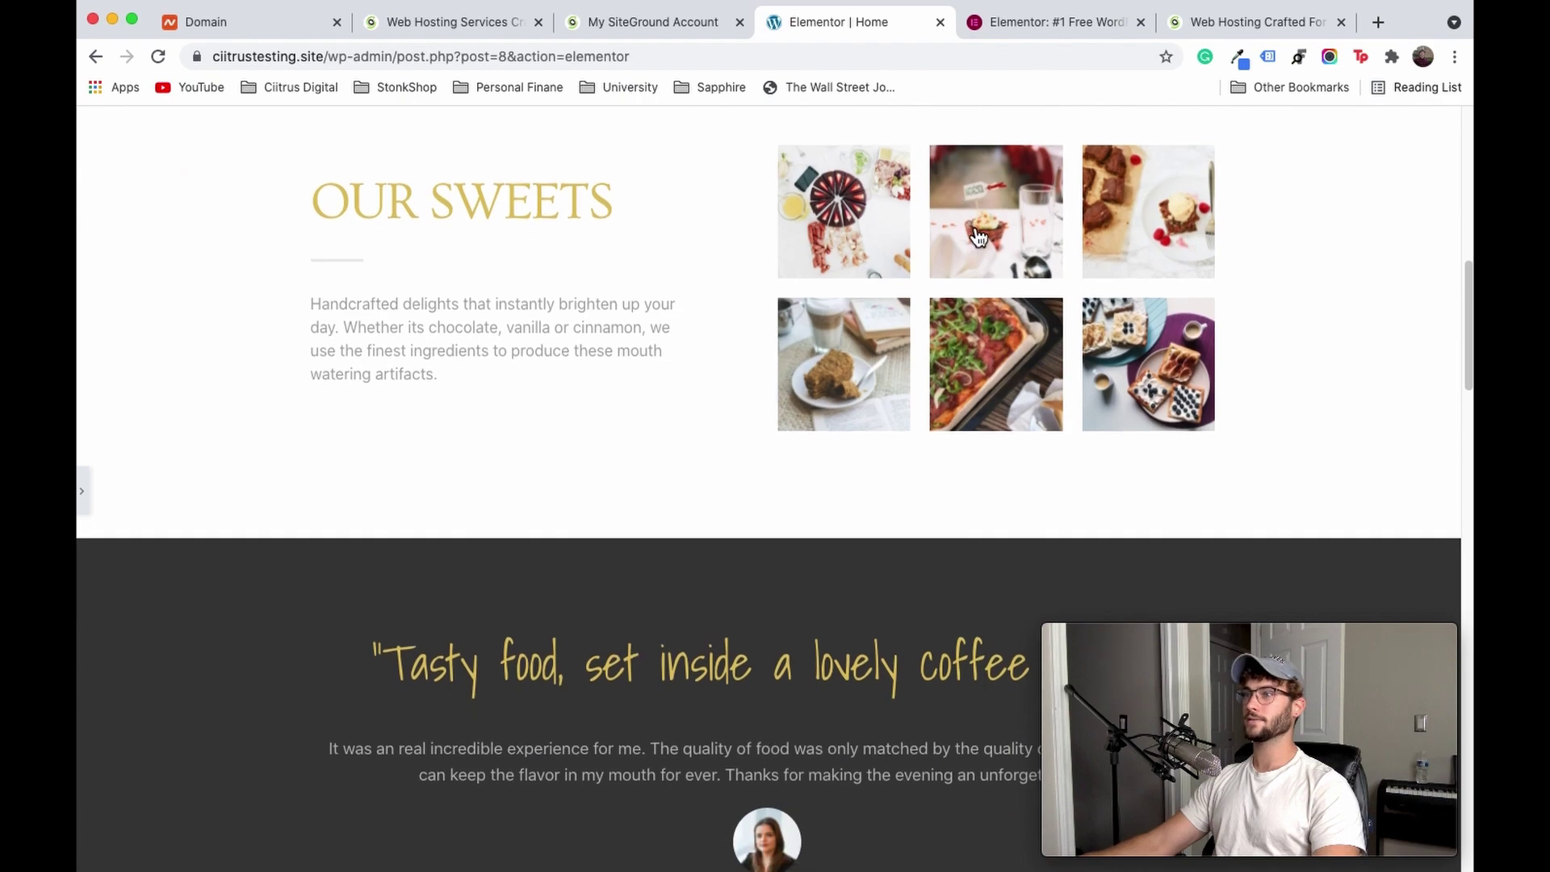
pyautogui.scroll(-20, 739, 506)
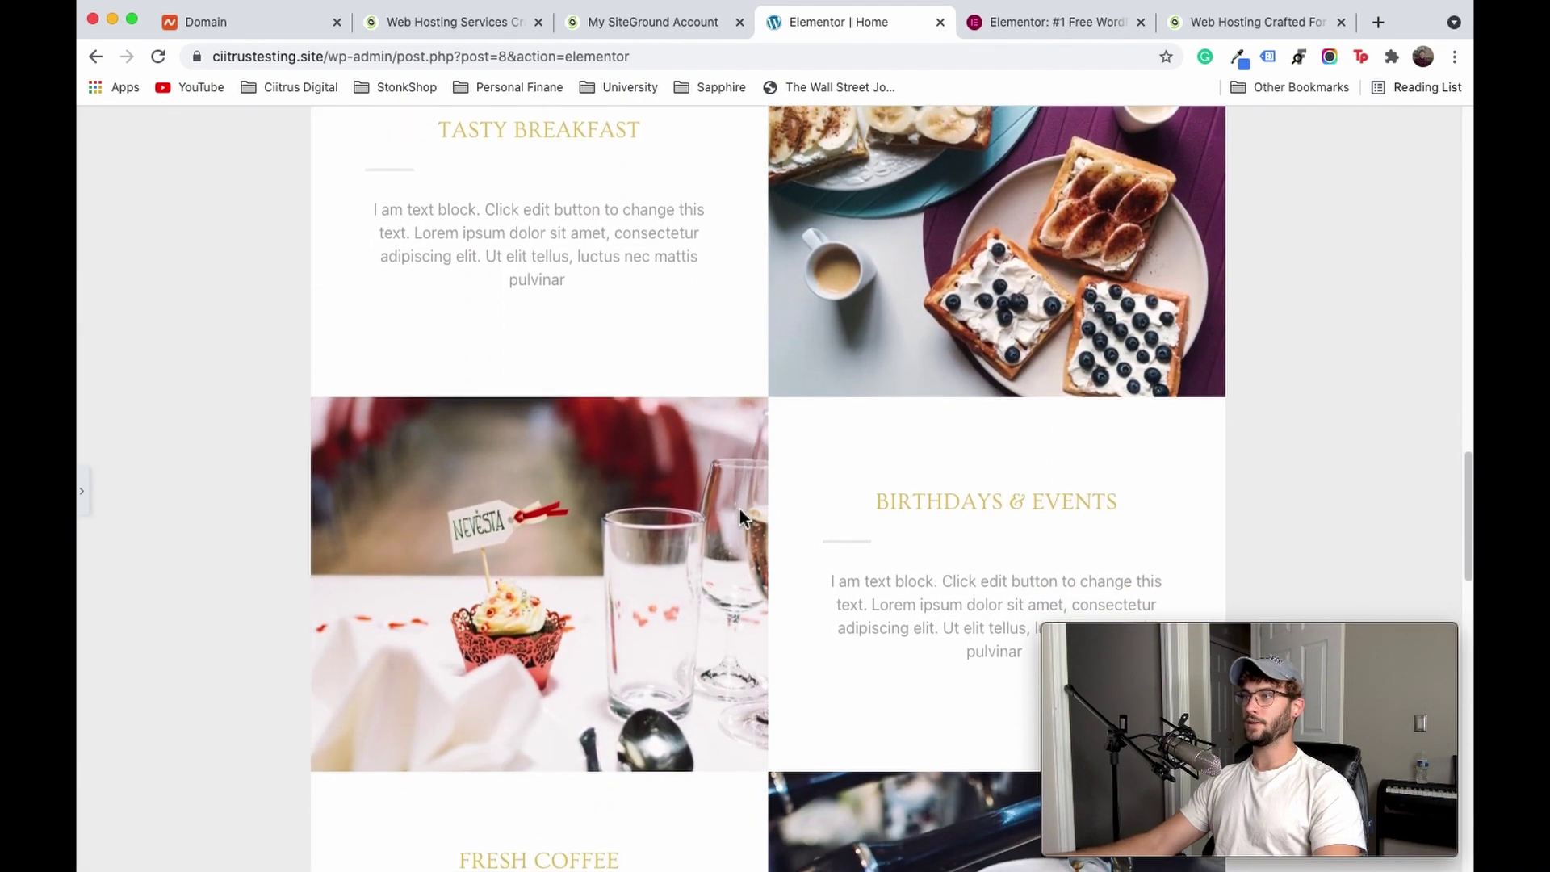
pyautogui.scroll(-10, 491, 537)
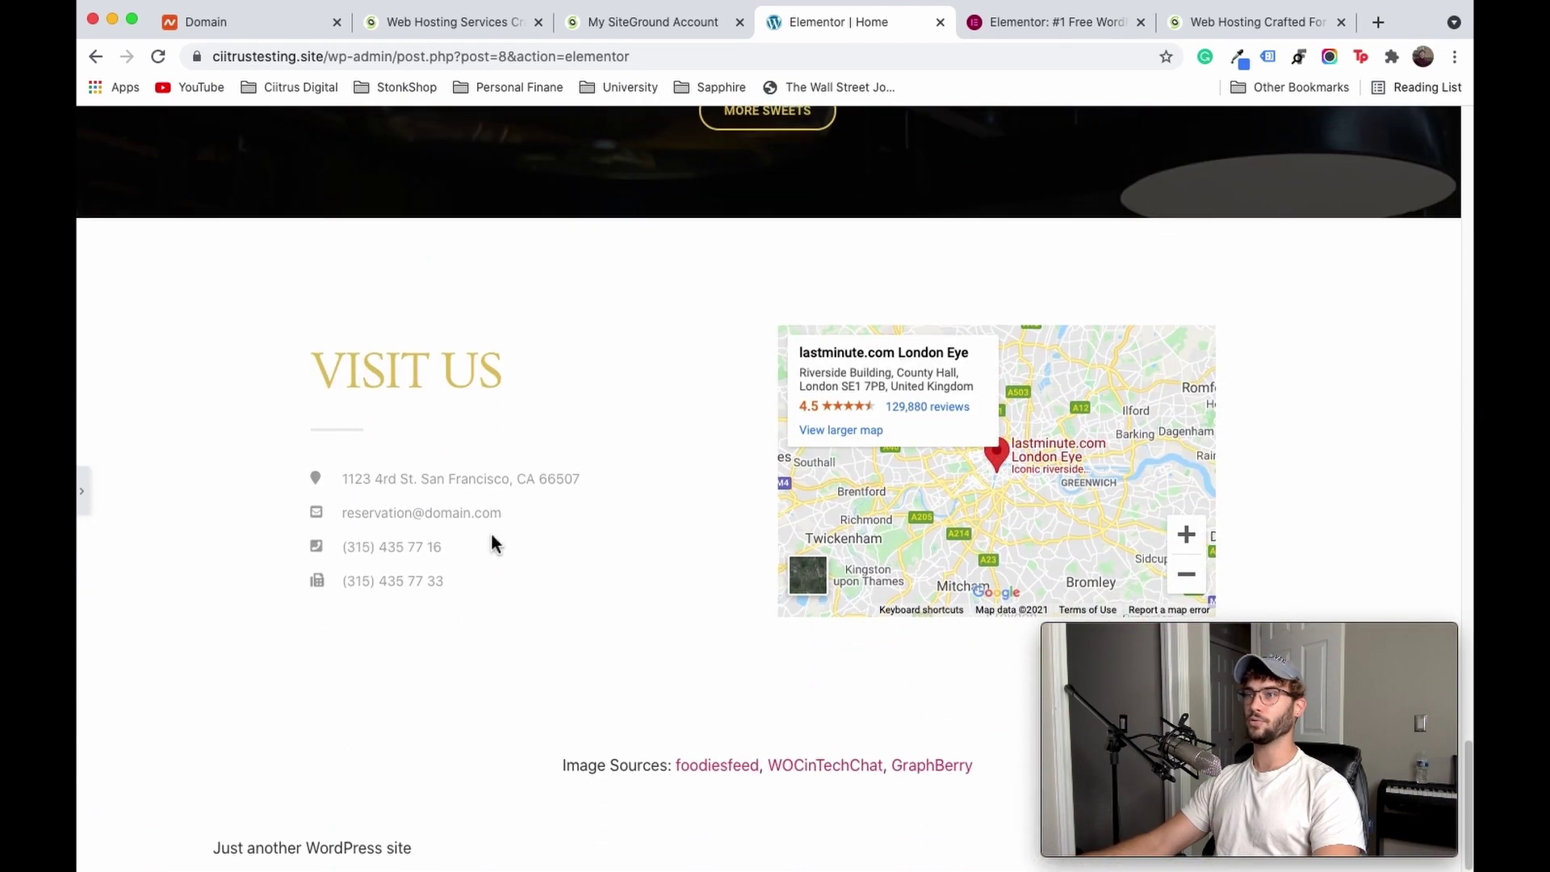
pyautogui.scroll(20, 486, 534)
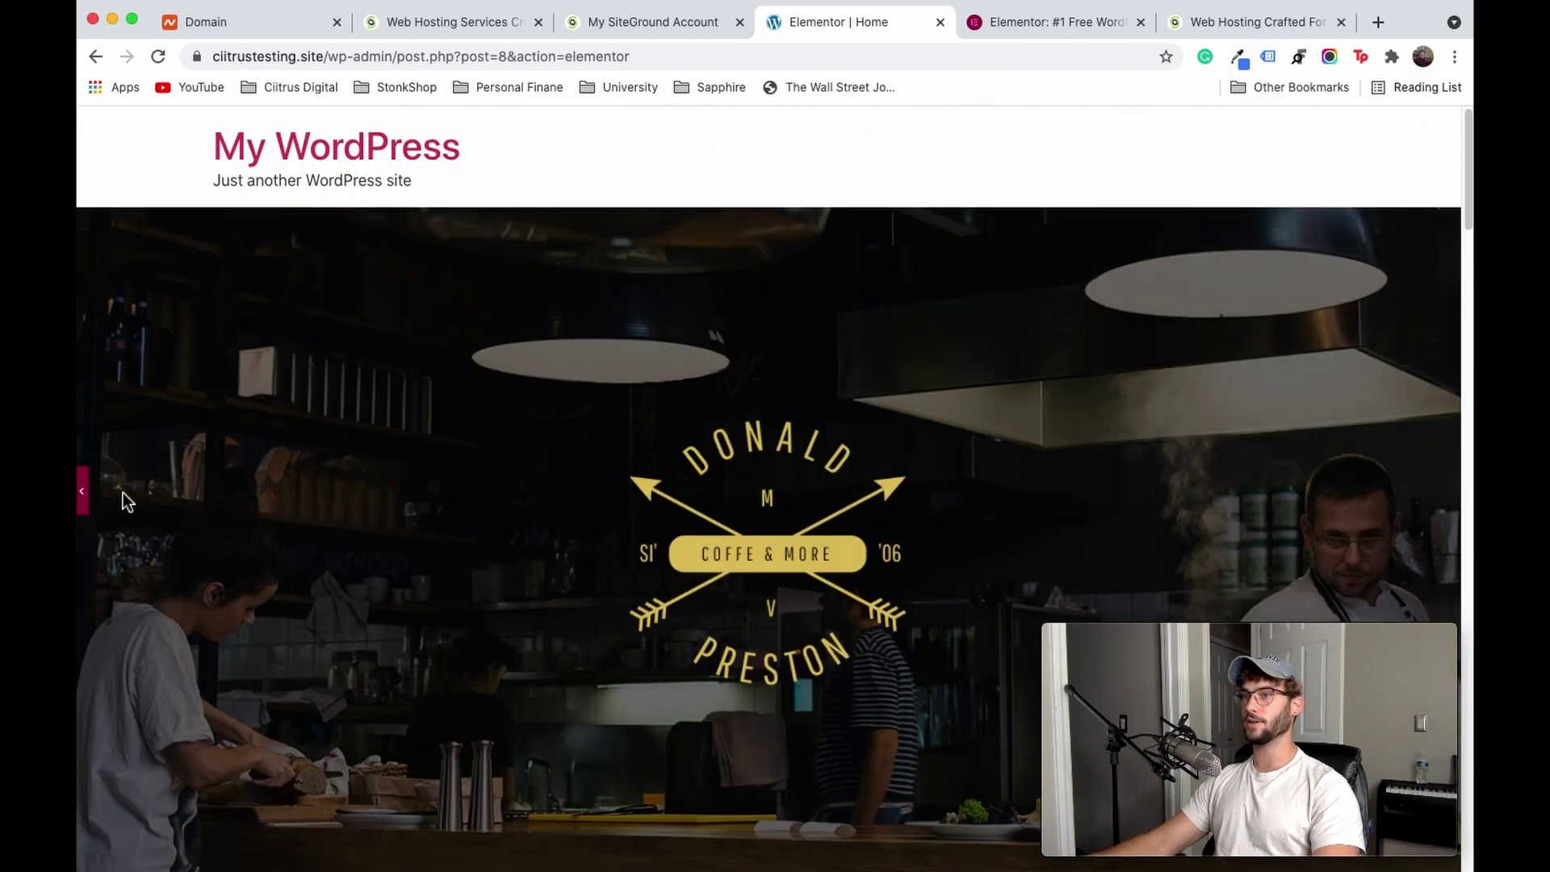
# Step: Show the editing panel again and view the image settings of the logo in the hero section
pyautogui.click(83, 490)
pyautogui.scroll(-2, 1005, 444)
pyautogui.click(903, 395)
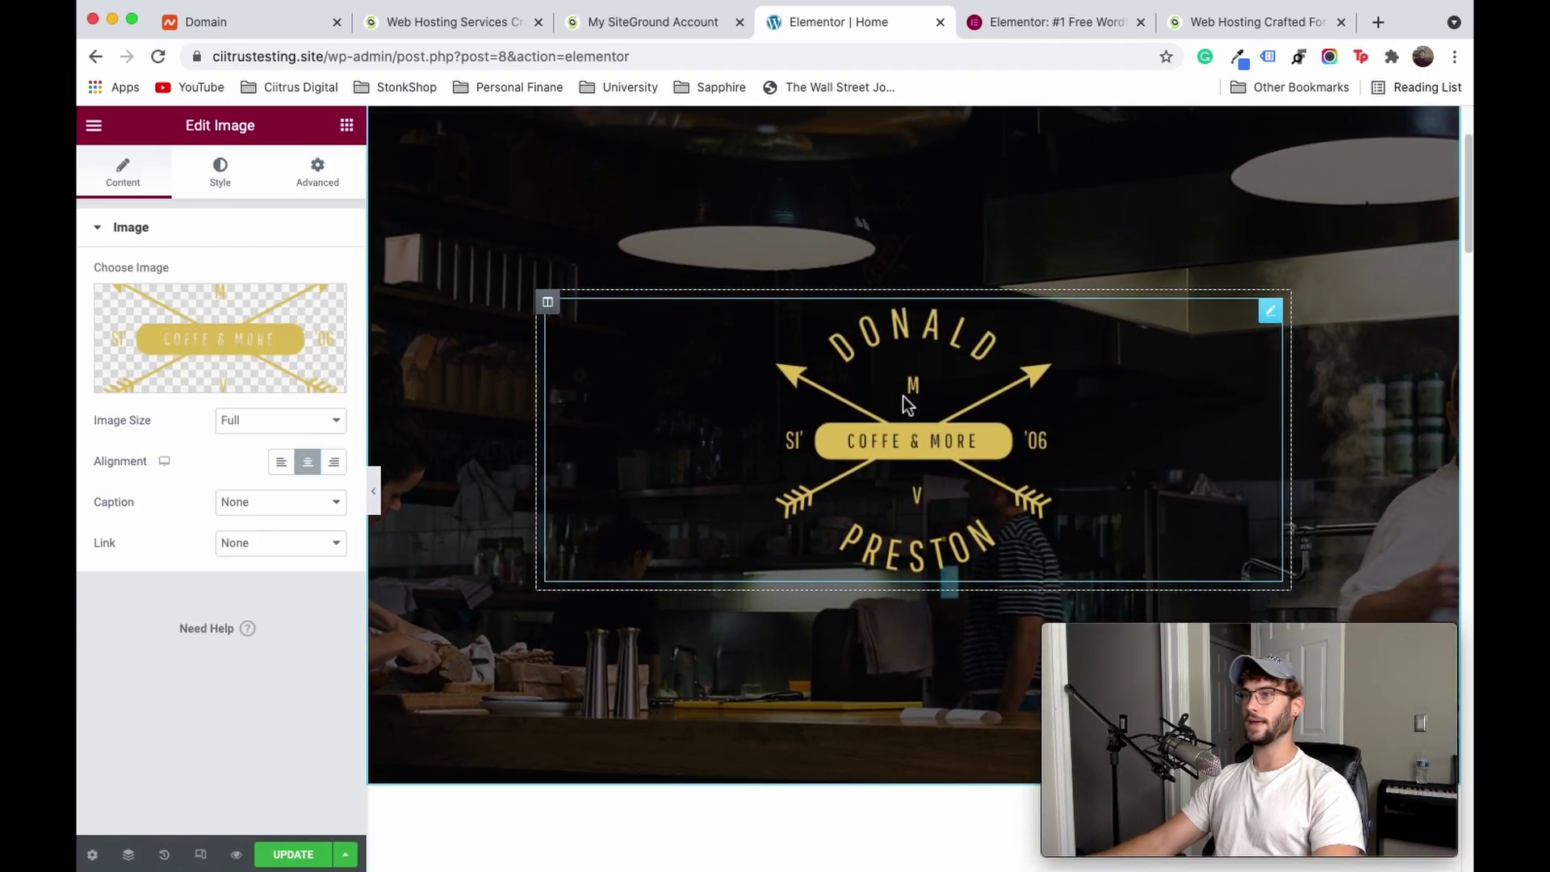
pyautogui.scroll(2, 862, 261)
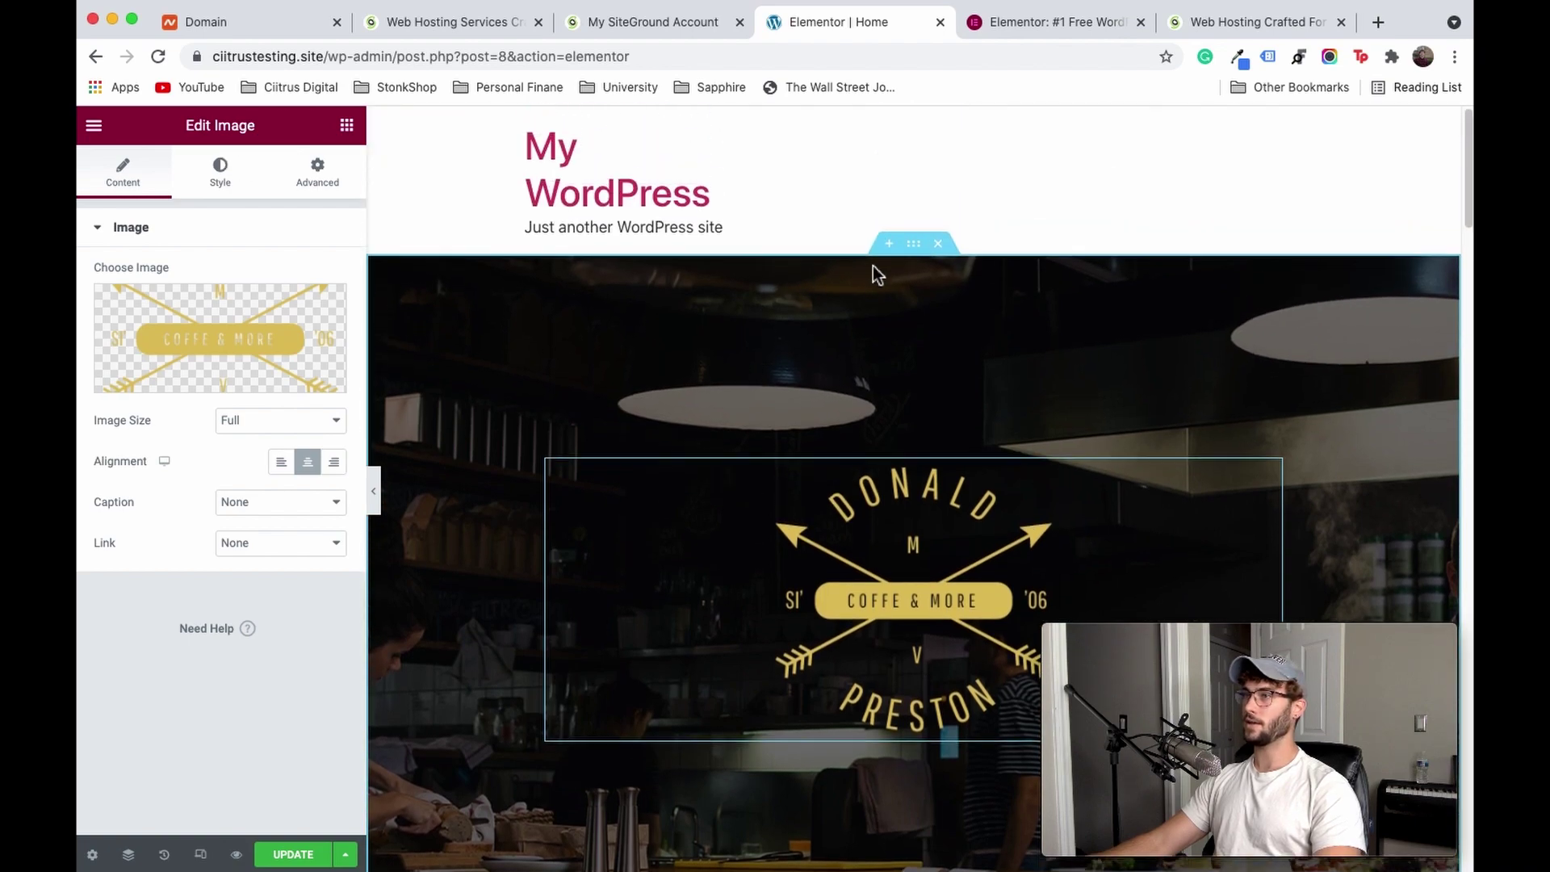
# Step: Replace the hero section's background image with foodiesfeed.com_homemade-waffles-with-coffee.jpg from the media library
pyautogui.click(914, 245)
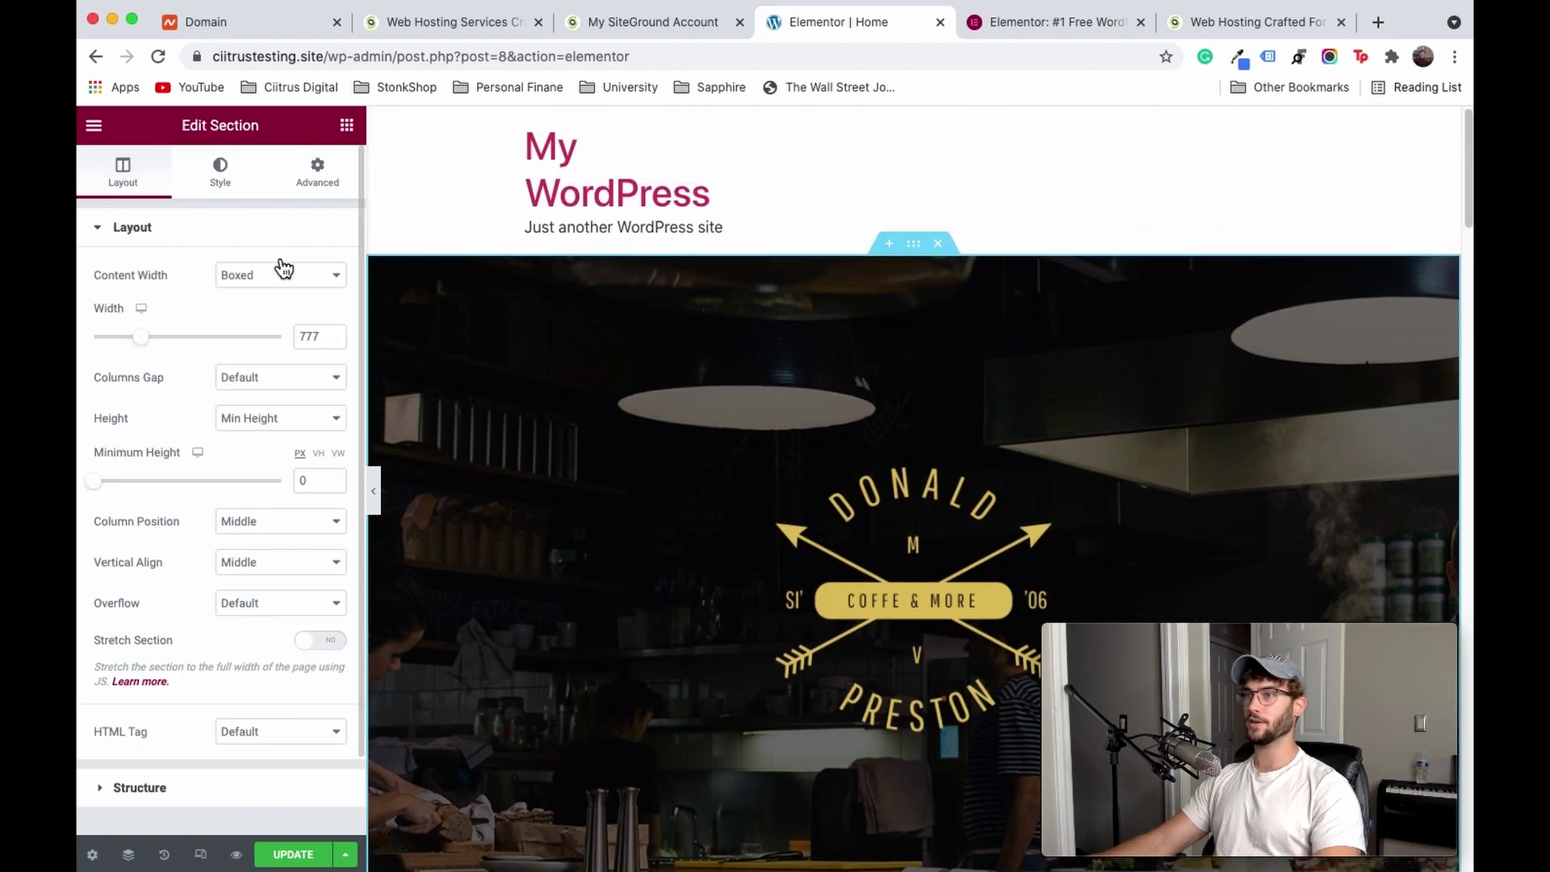
pyautogui.moveTo(101, 484)
pyautogui.mouseDown()
pyautogui.moveTo(127, 484)
pyautogui.moveTo(87, 482)
pyautogui.mouseUp()
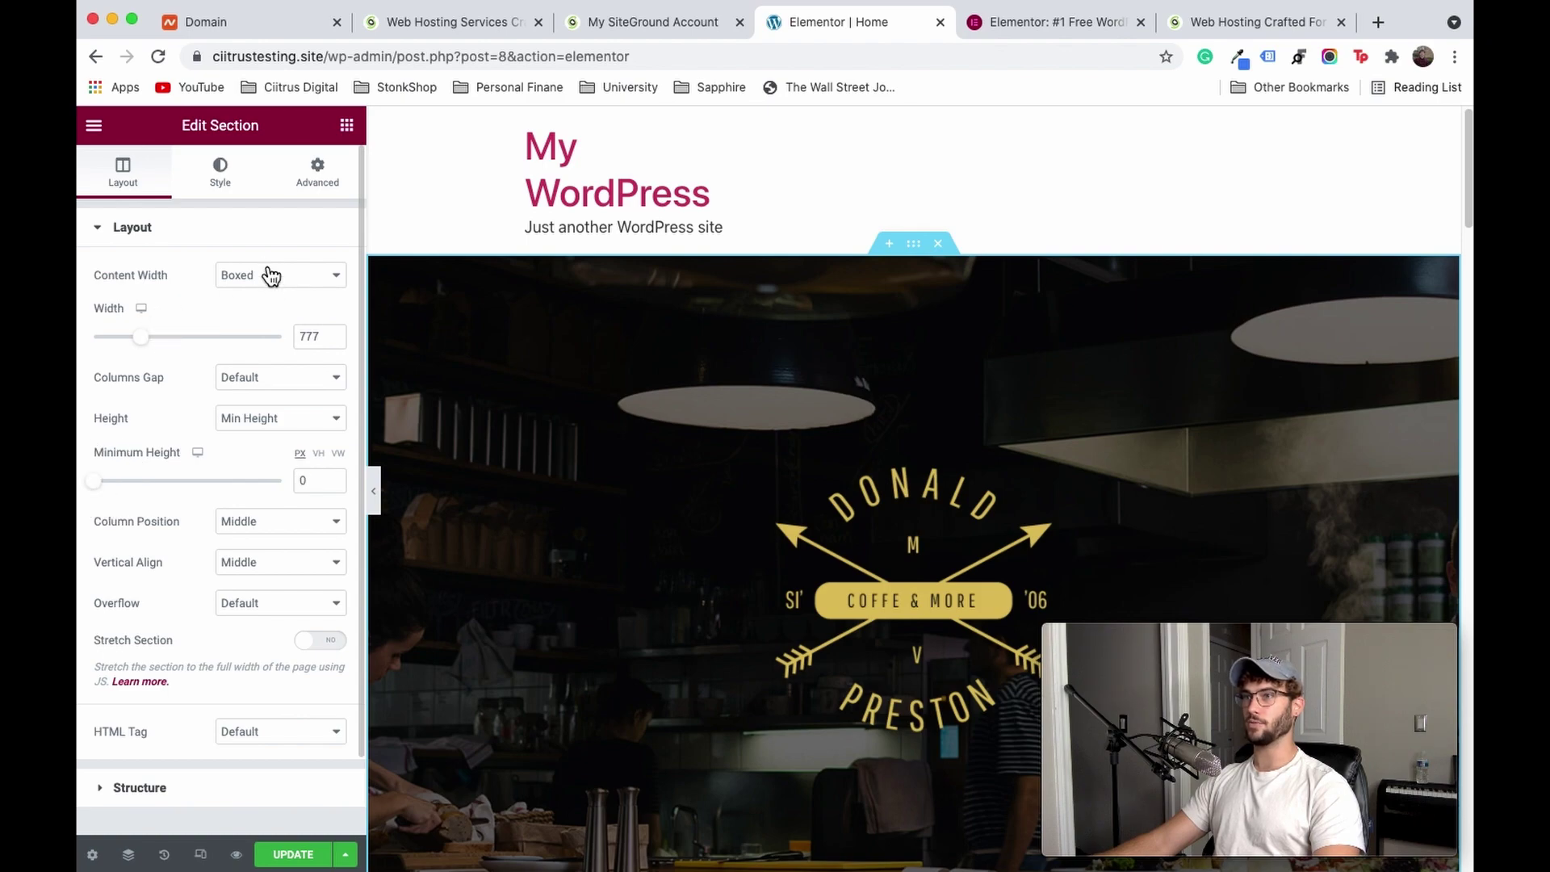
pyautogui.scroll(-3, 689, 387)
pyautogui.click(220, 194)
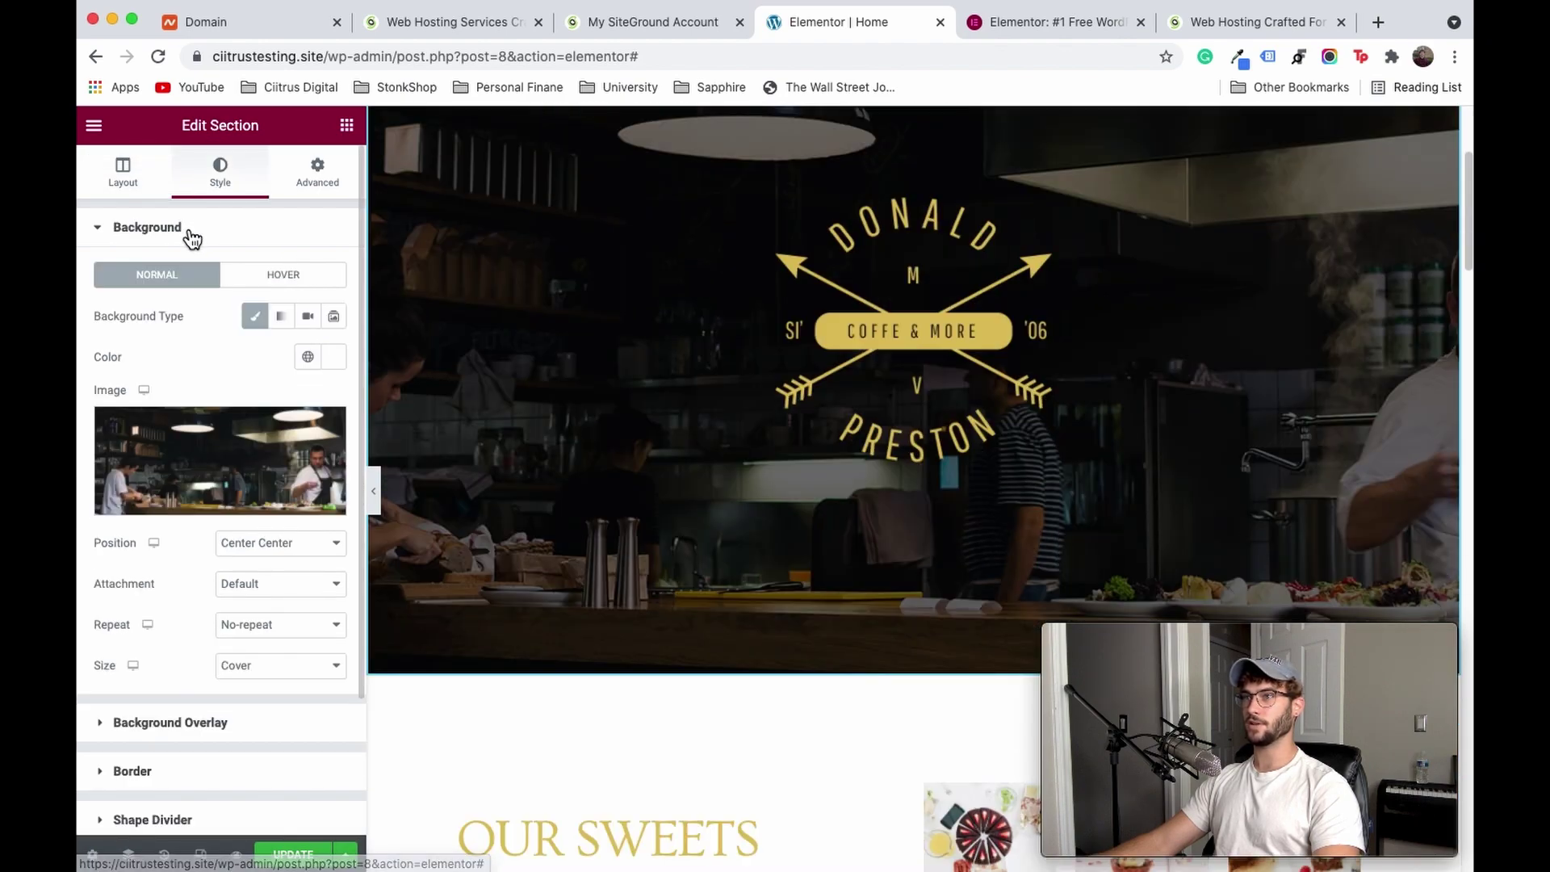
pyautogui.click(237, 505)
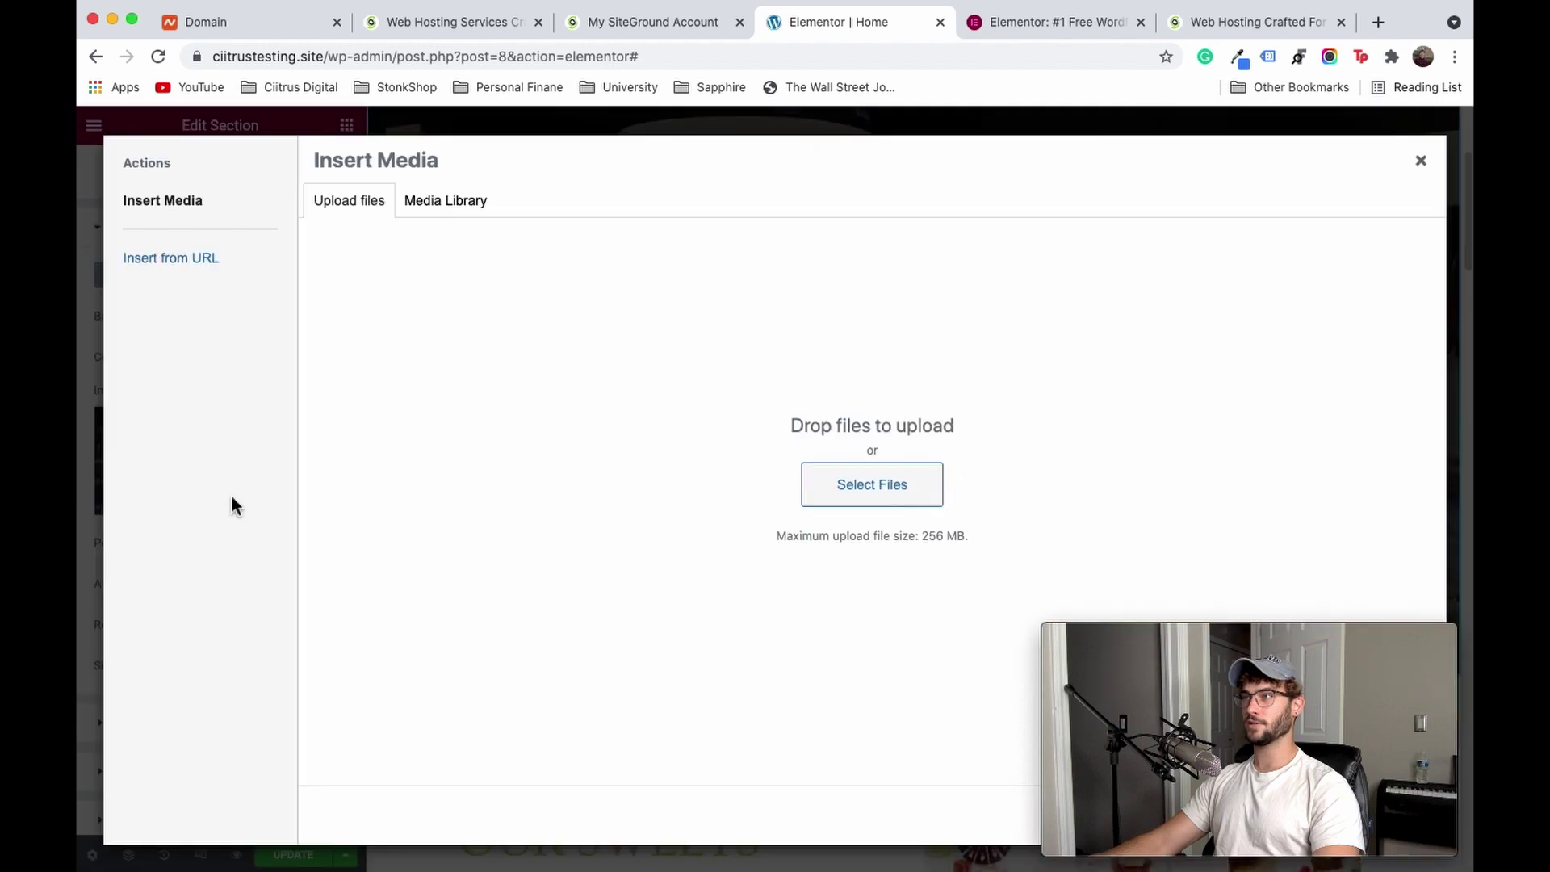
pyautogui.click(449, 204)
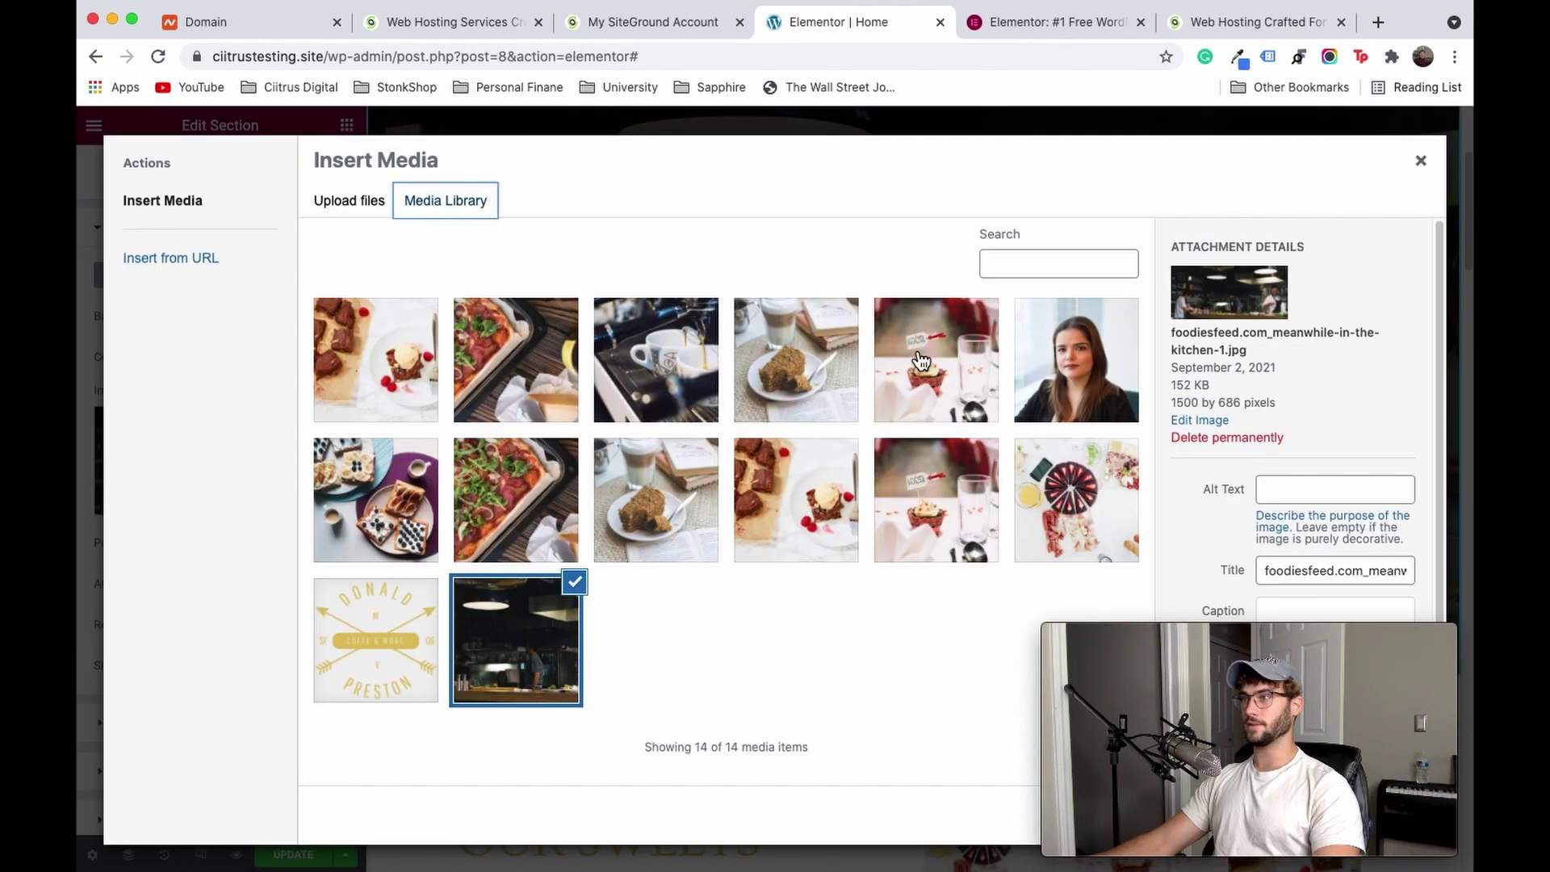
pyautogui.click(1098, 355)
pyautogui.click(385, 488)
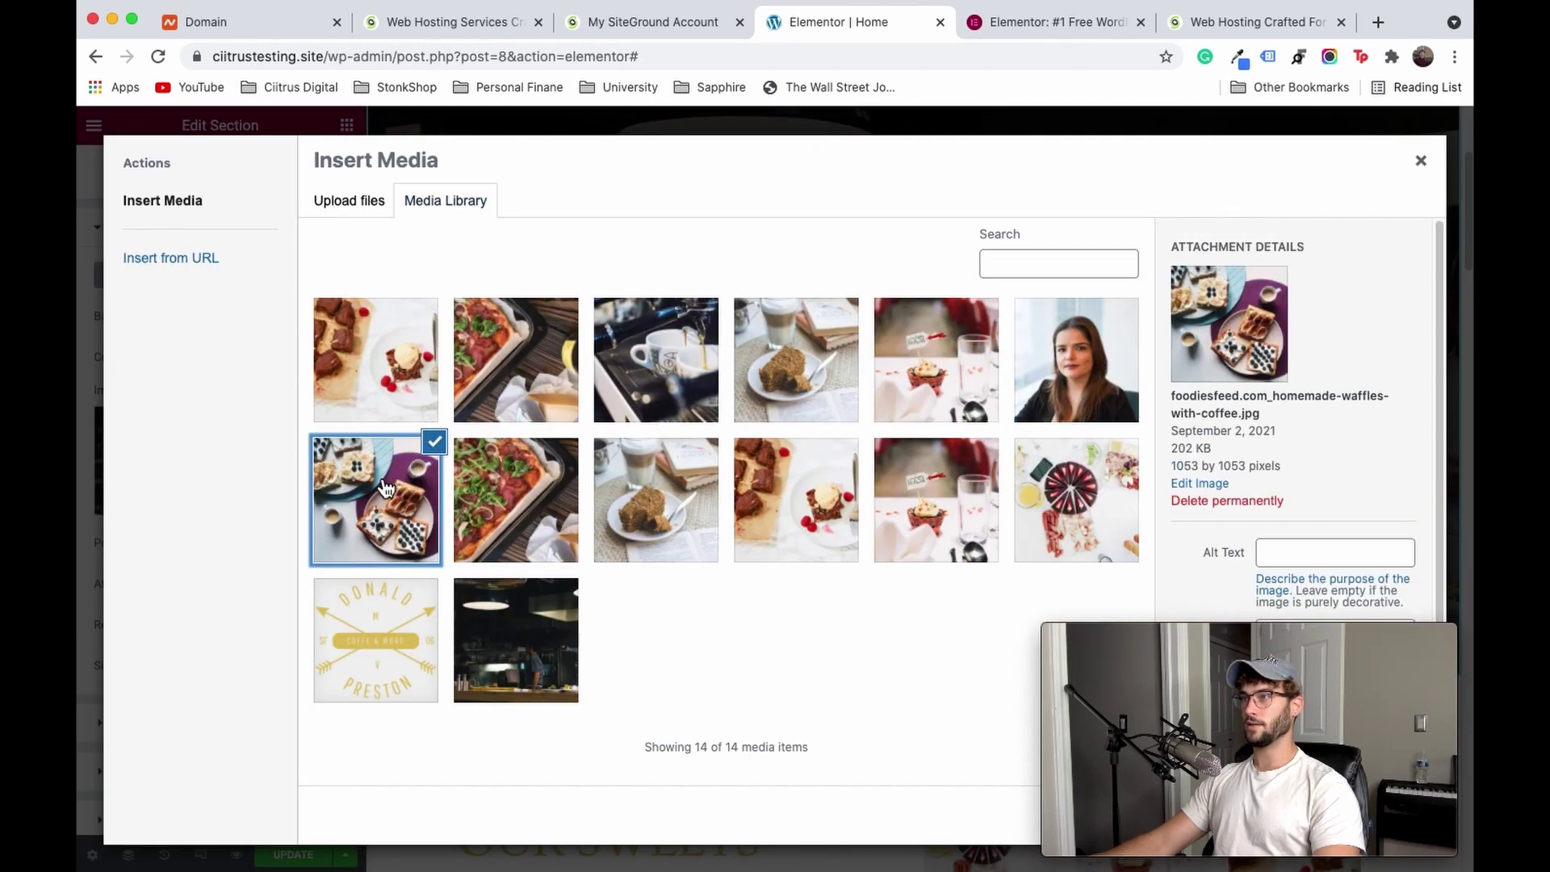
pyautogui.moveTo(1190, 641); pyautogui.dragTo(879, 641)
pyautogui.click(1414, 817)
pyautogui.click(1390, 825)
pyautogui.scroll(-1, 1079, 321)
pyautogui.scroll(-1, 1079, 321)
pyautogui.click(962, 241)
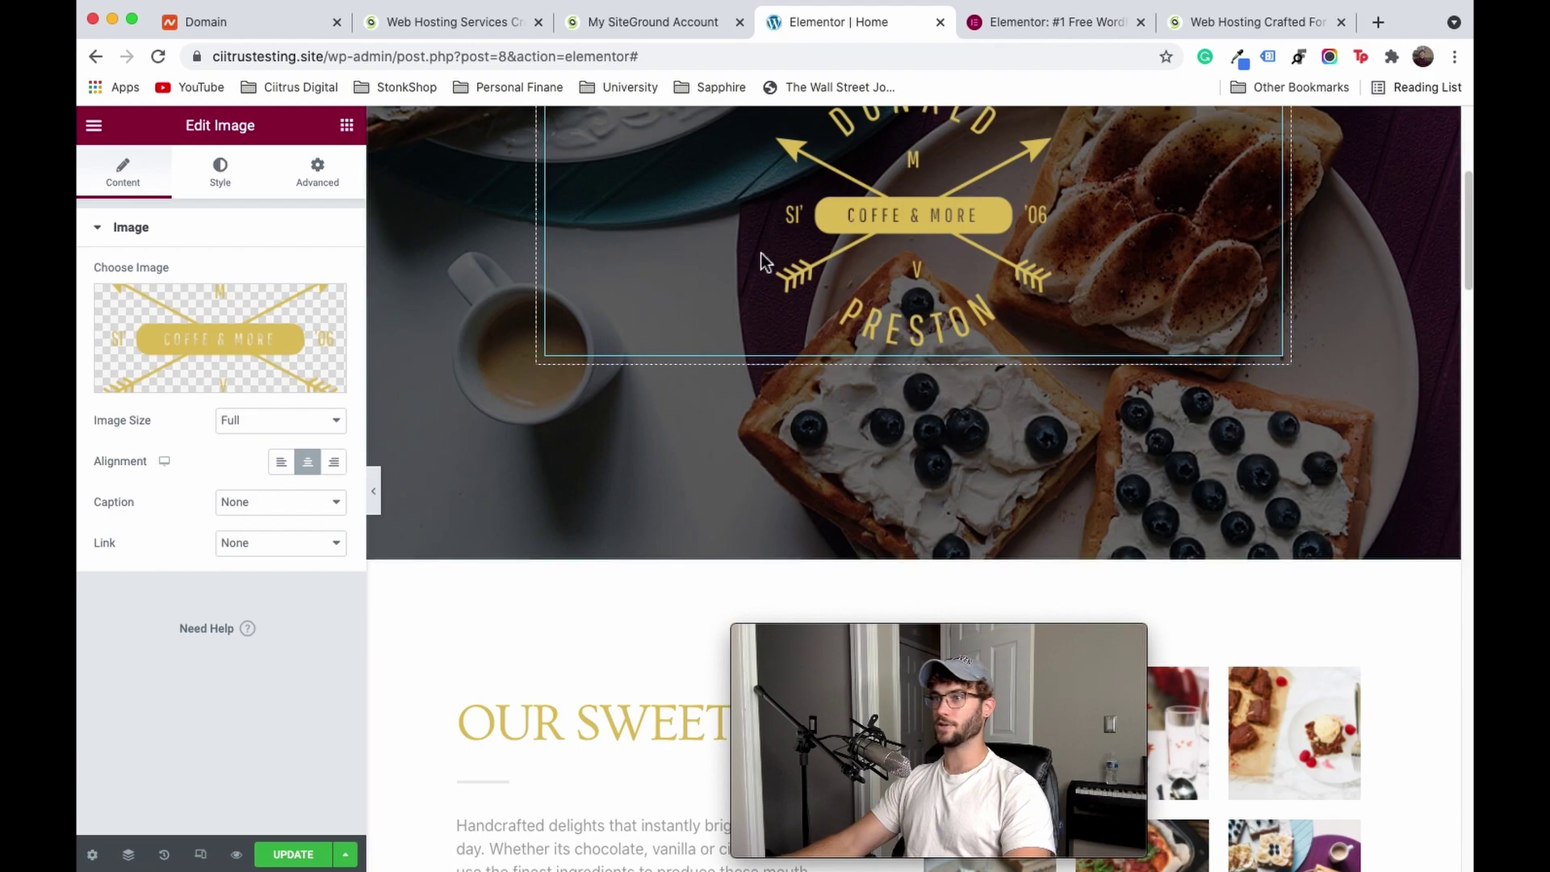
# Step: Change the "Our Sweets" heading text to "Hello" and open the paragraph below it for editing
pyautogui.scroll(-6, 761, 253)
pyautogui.click(605, 128)
pyautogui.moveTo(194, 303); pyautogui.dragTo(81, 288)
pyautogui.write('Hewllo')
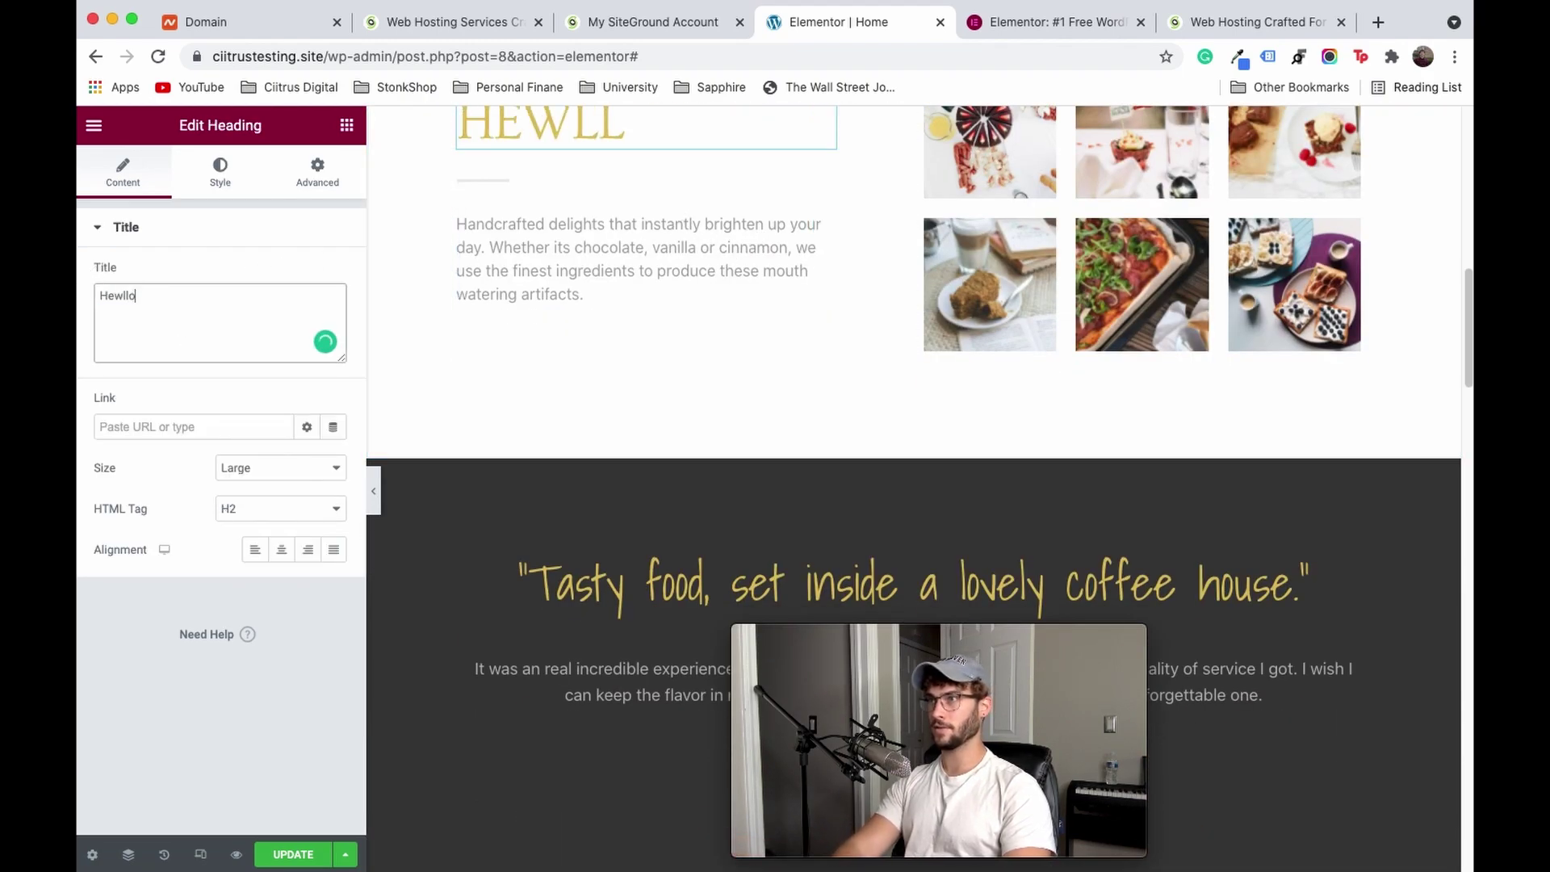
pyautogui.press('BackSpace')
pyautogui.press('BackSpace')
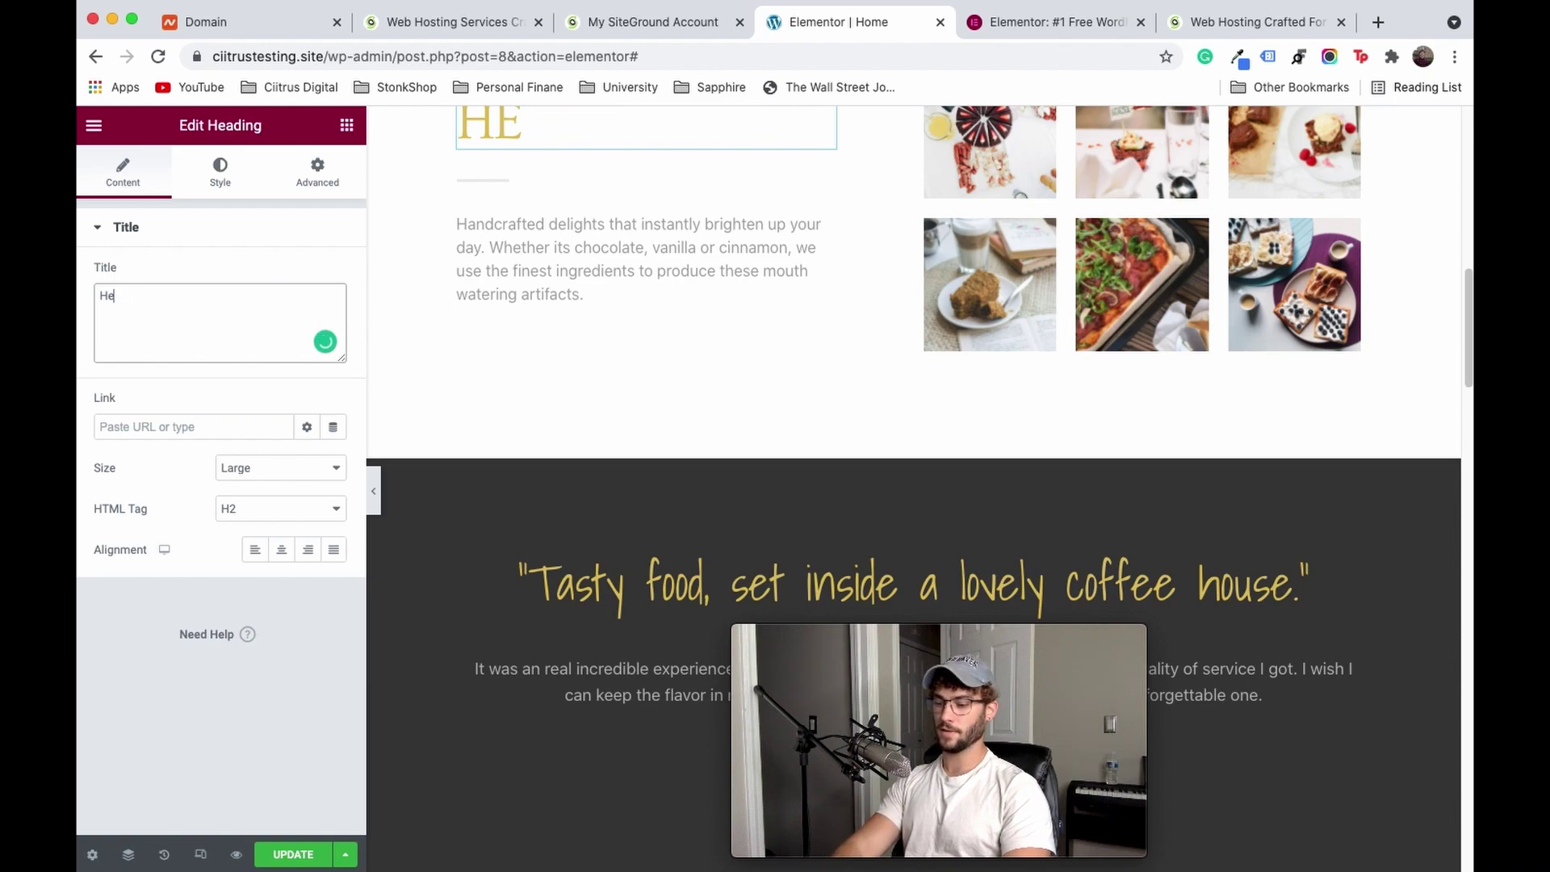
pyautogui.click(488, 233)
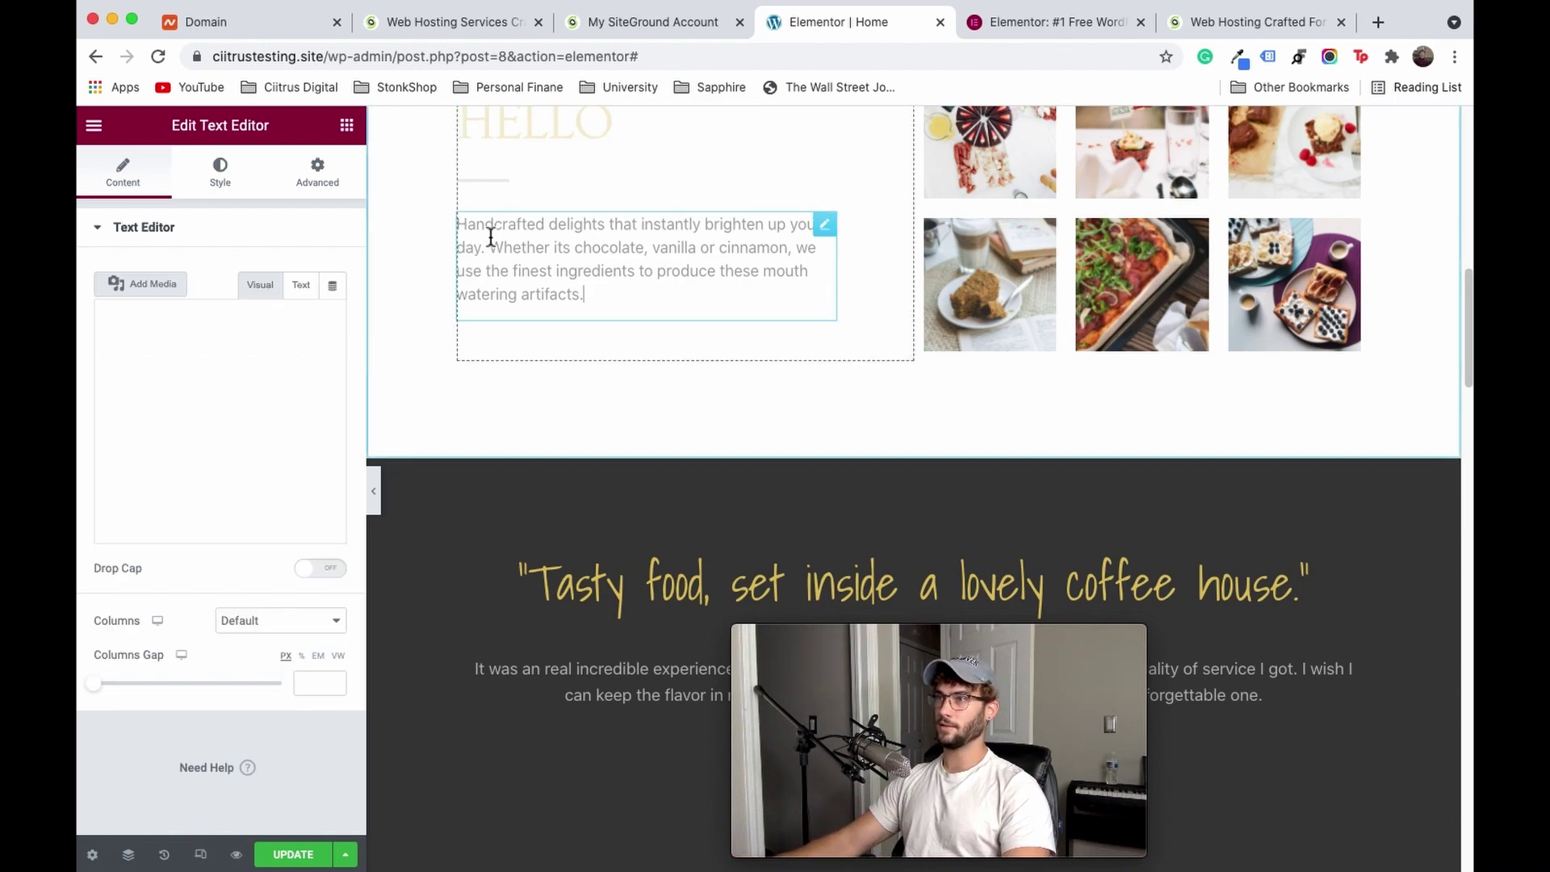
pyautogui.scroll(3, 993, 345)
# Step: Add a new single-column section at the end of the page, below the Image Sources line
pyautogui.scroll(-10, 1093, 424)
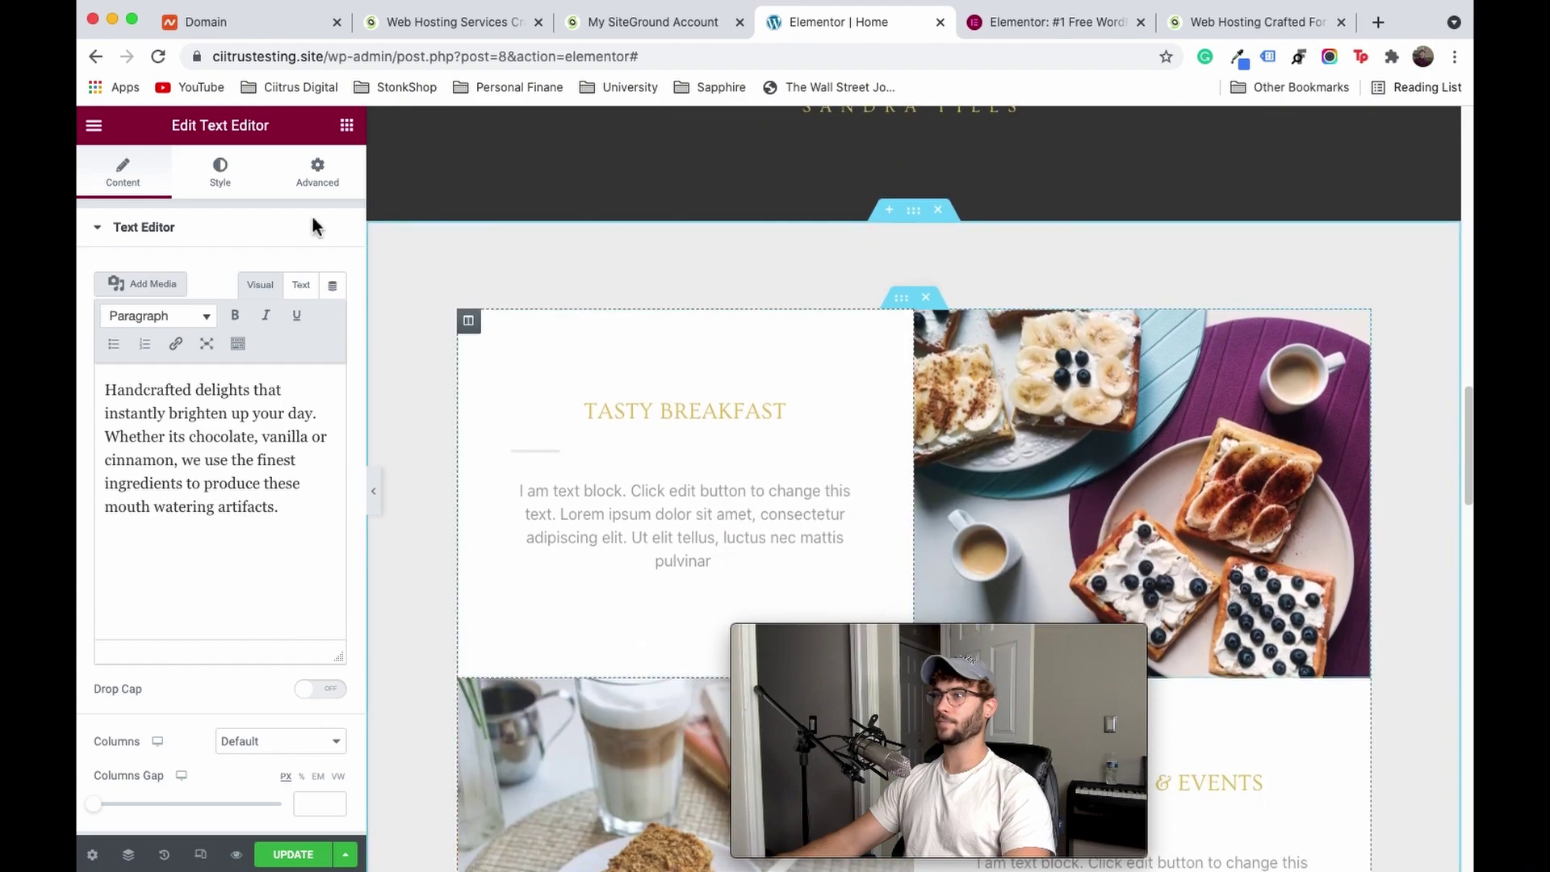
pyautogui.click(347, 126)
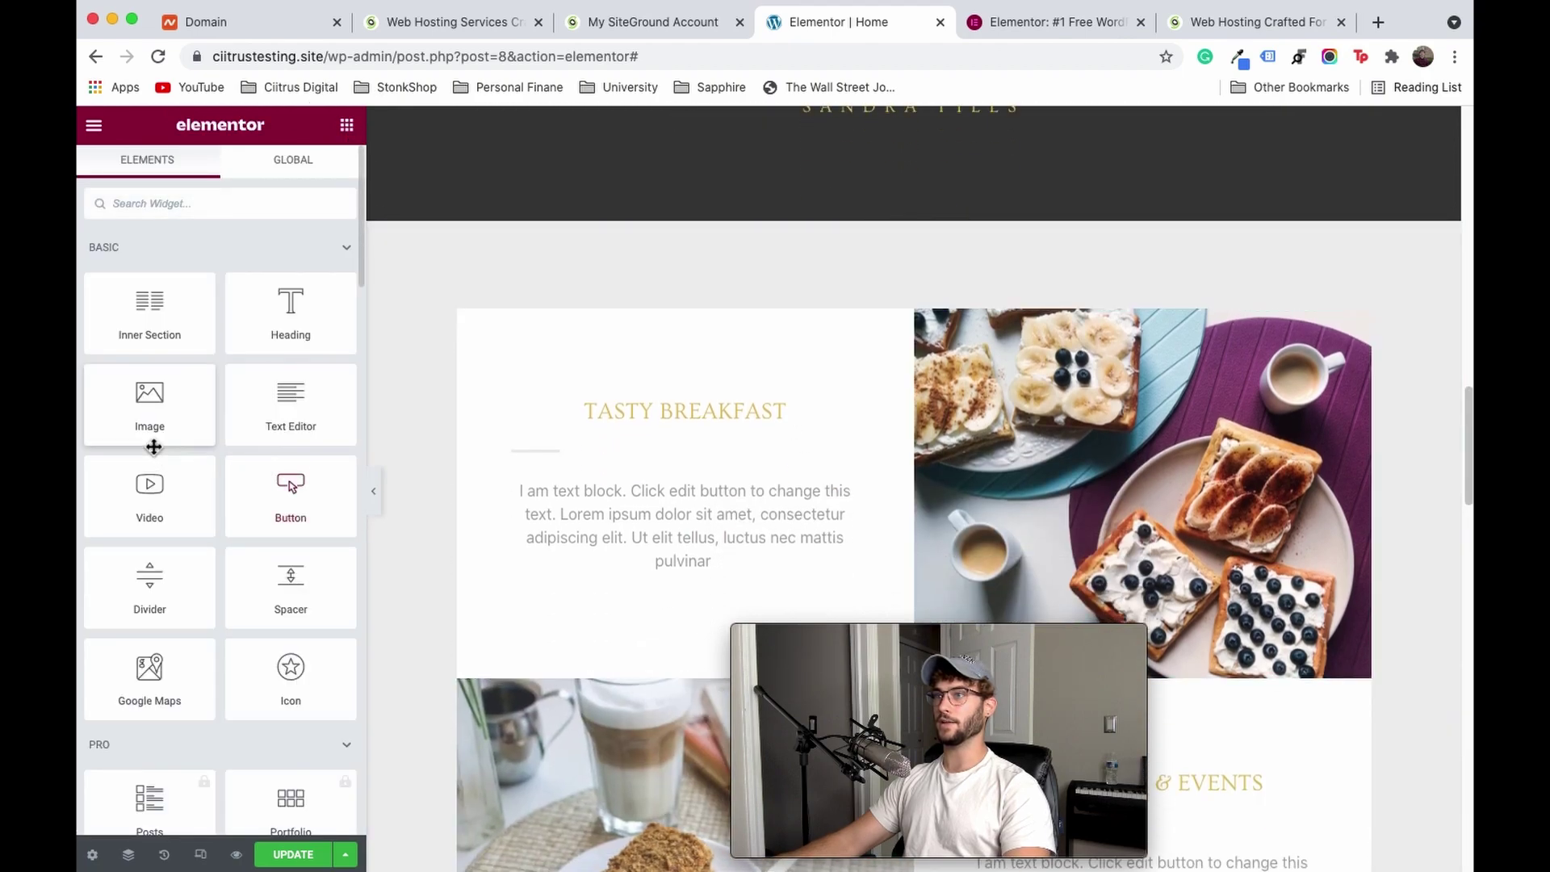
pyautogui.scroll(-20, 721, 401)
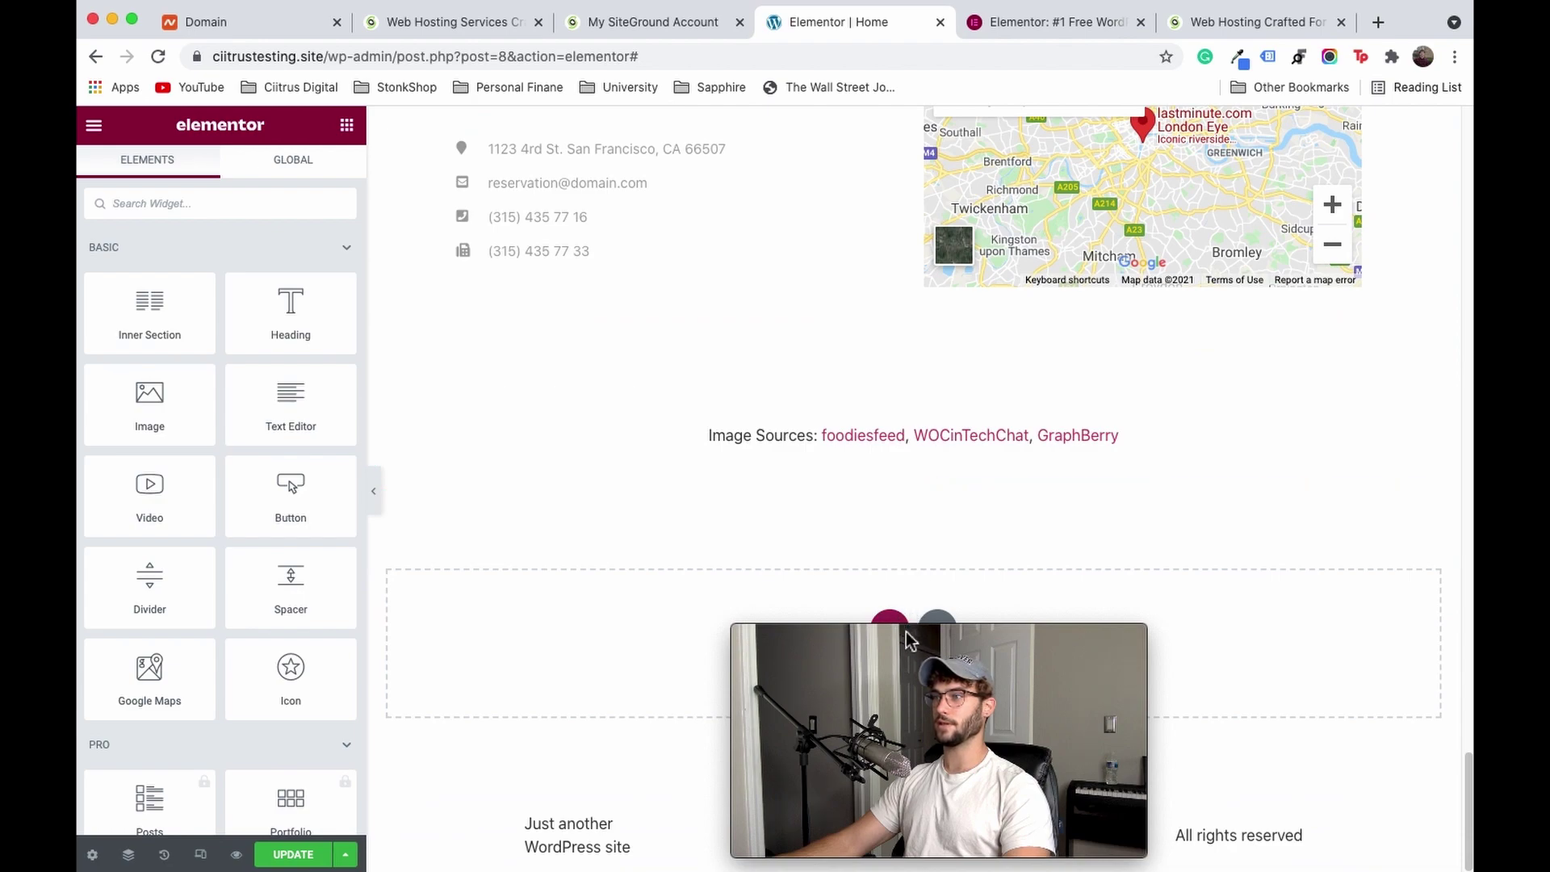
pyautogui.click(890, 627)
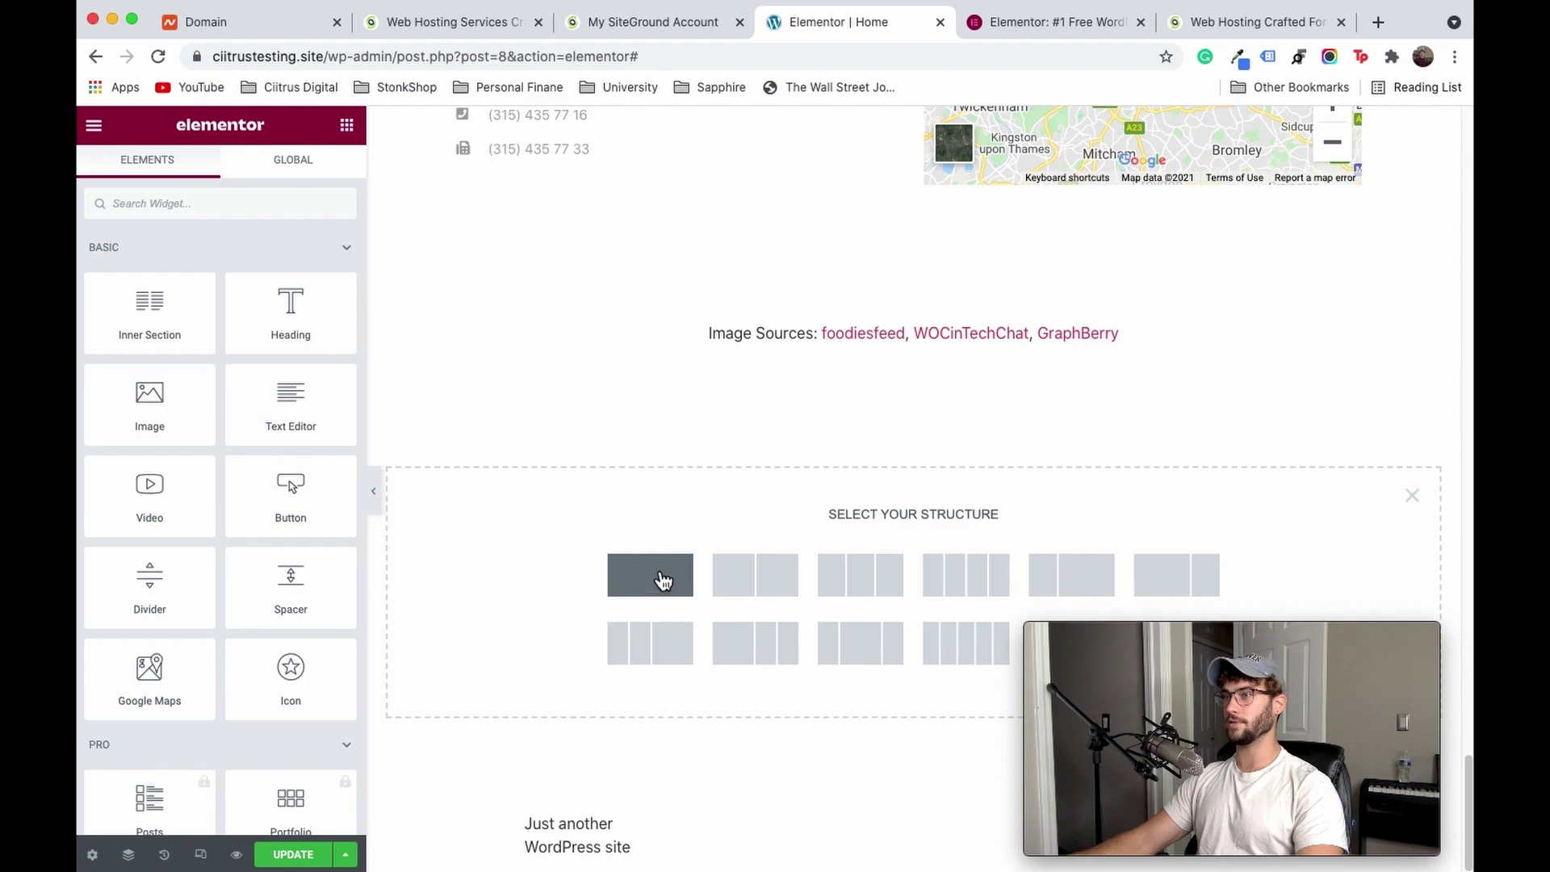
pyautogui.click(660, 581)
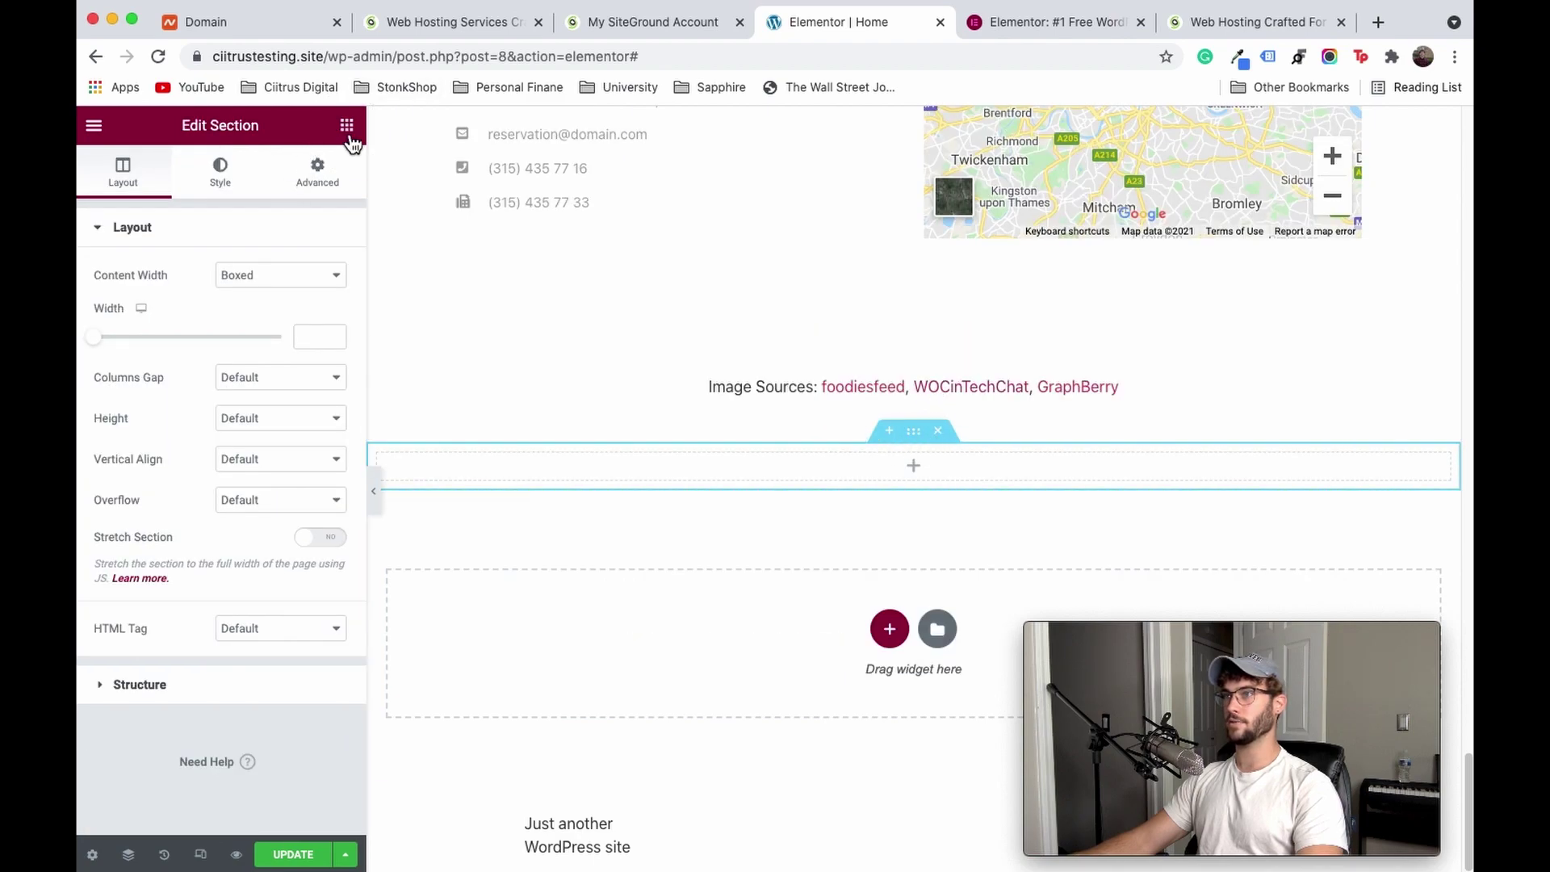
# Step: Place an Image widget in the new section, using foodiesfeed.com_meanwhile-in-the-kitchen-1.jpg from the media library
pyautogui.click(348, 129)
pyautogui.moveTo(161, 412); pyautogui.dragTo(931, 453)
pyautogui.scroll(-6, 620, 501)
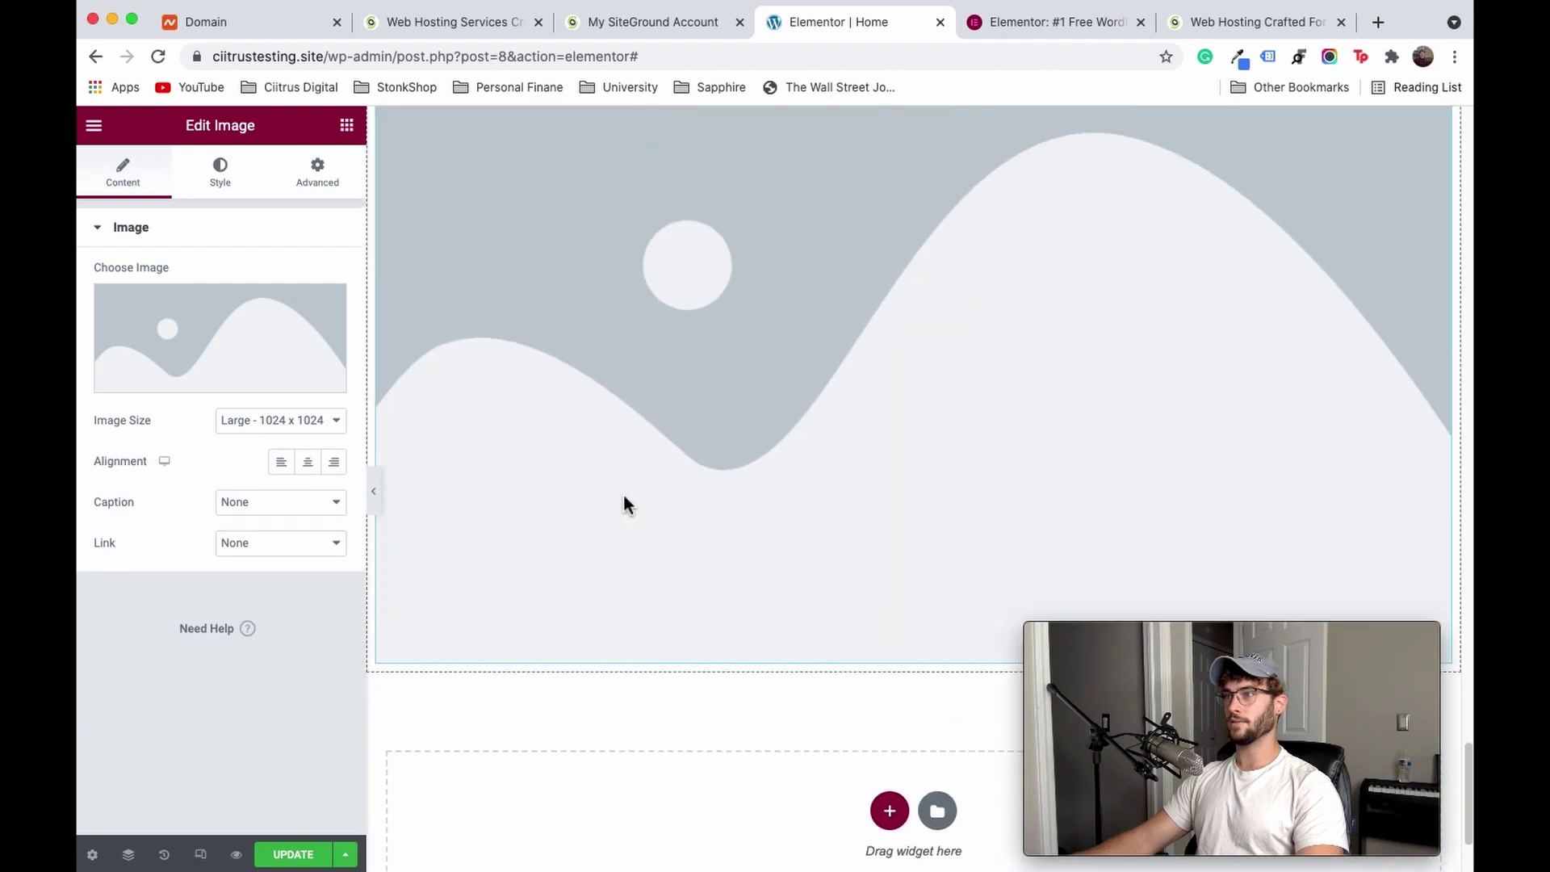
pyautogui.click(179, 360)
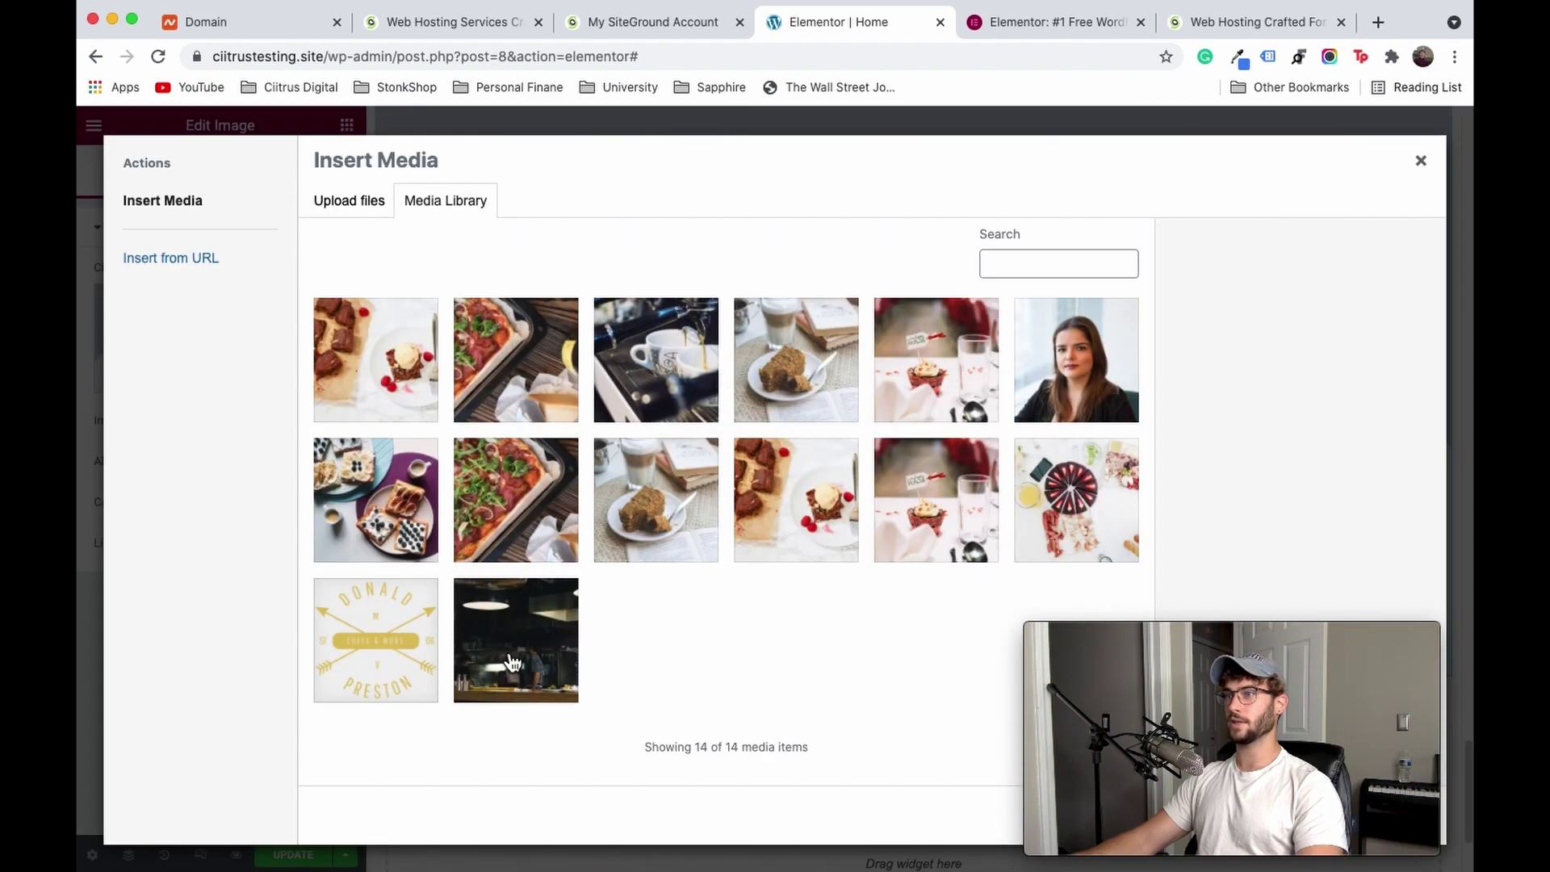
pyautogui.click(499, 671)
pyautogui.moveTo(1120, 645); pyautogui.dragTo(871, 646)
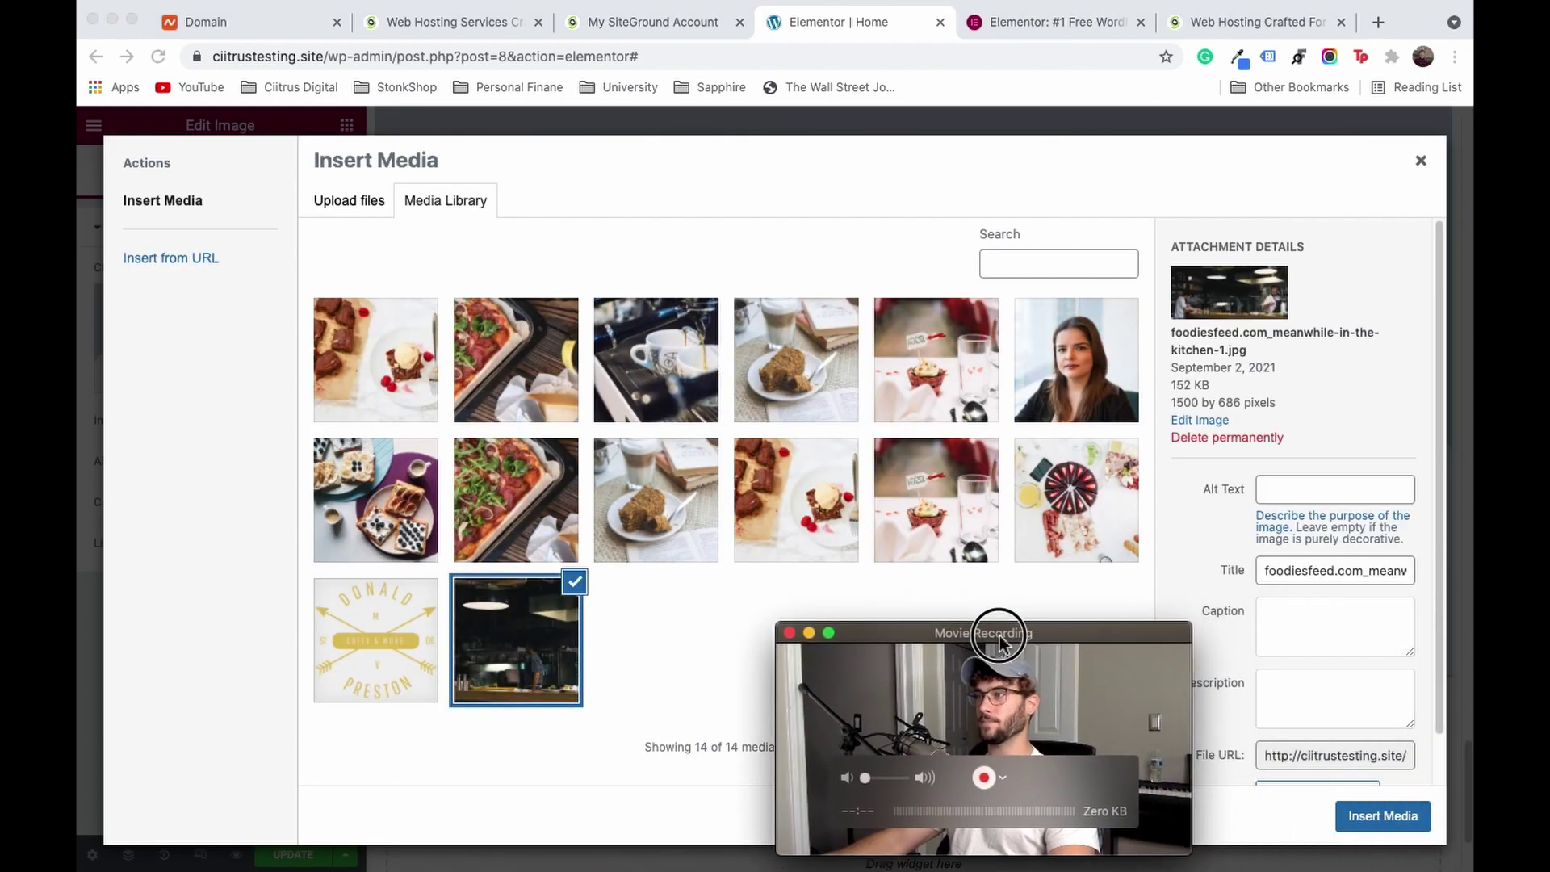
pyautogui.click(1401, 815)
pyautogui.moveTo(1140, 632); pyautogui.dragTo(1403, 633)
pyautogui.scroll(3, 968, 461)
pyautogui.click(888, 485)
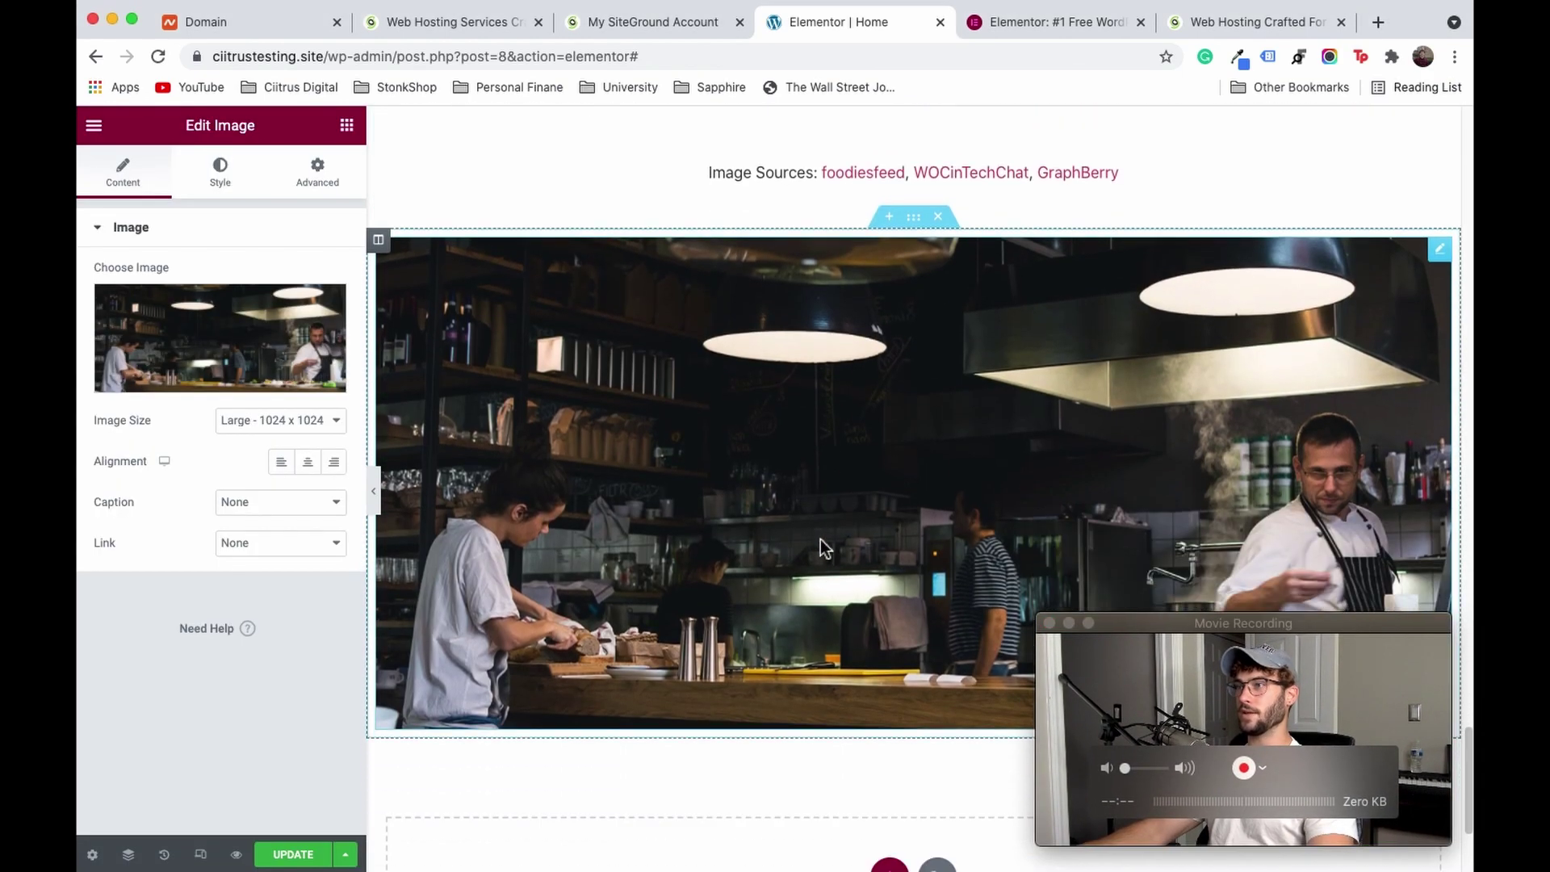
# Step: Review the edited page from the hero section down to the new kitchen image and back to the header
pyautogui.scroll(-3, 821, 540)
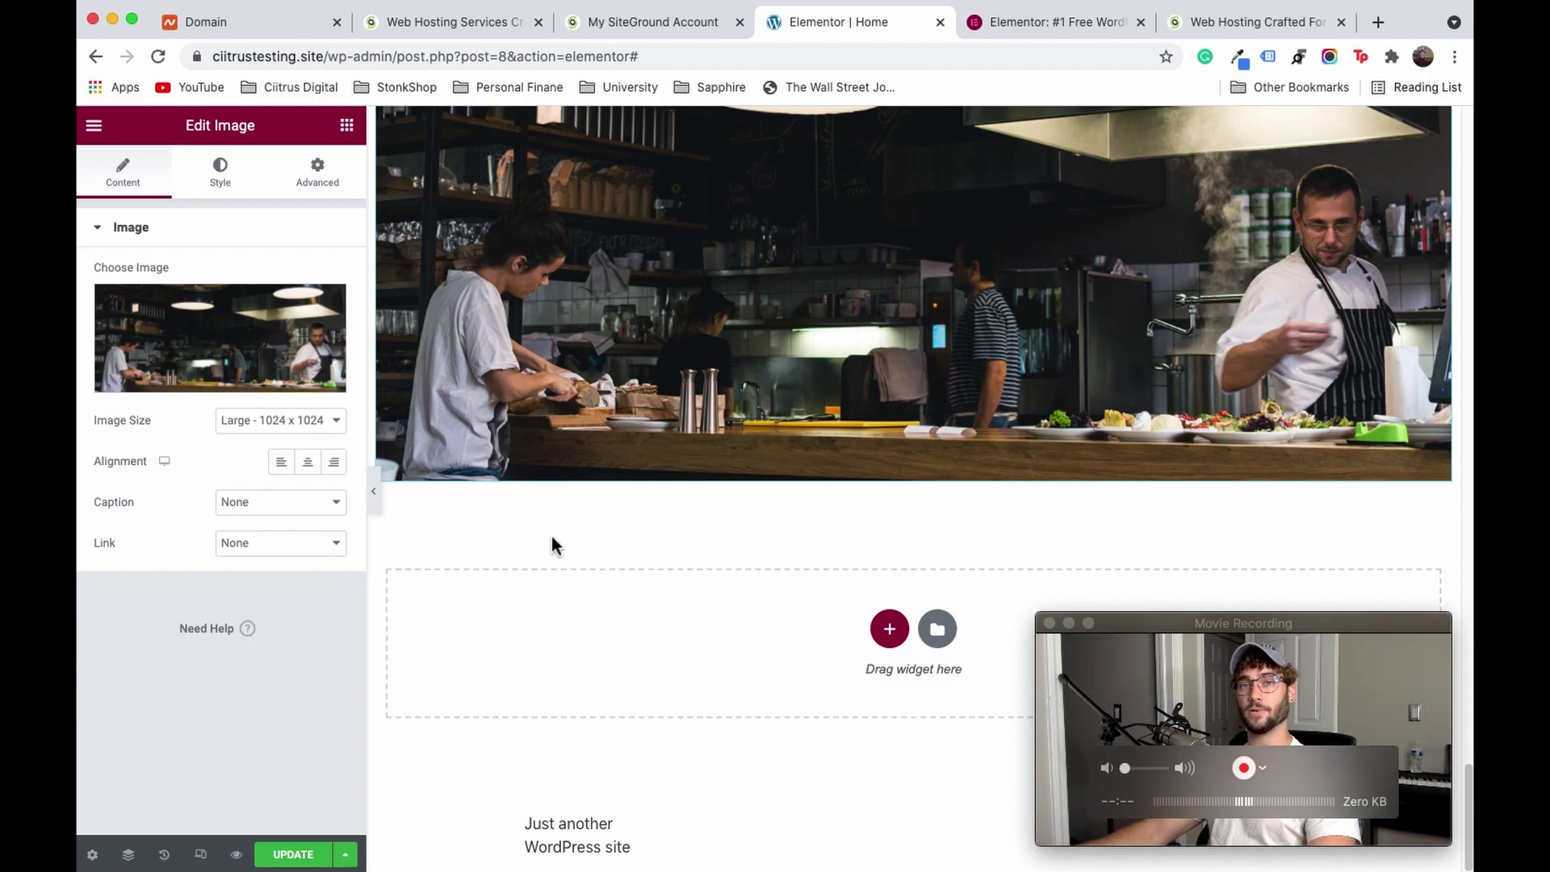
pyautogui.scroll(20, 552, 538)
pyautogui.scroll(10, 622, 449)
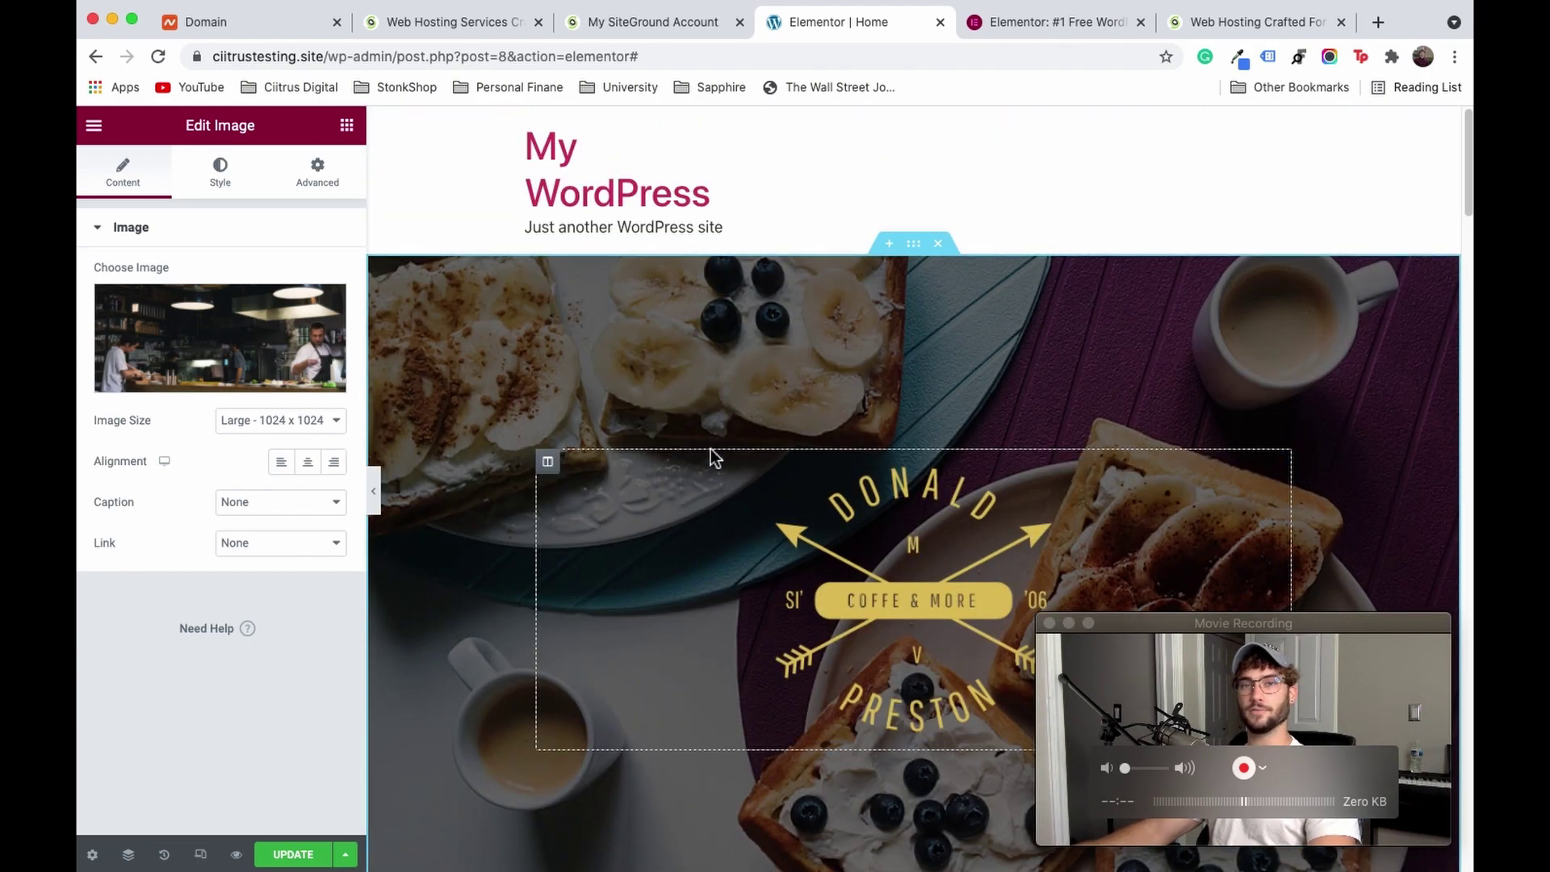
pyautogui.scroll(-4, 786, 283)
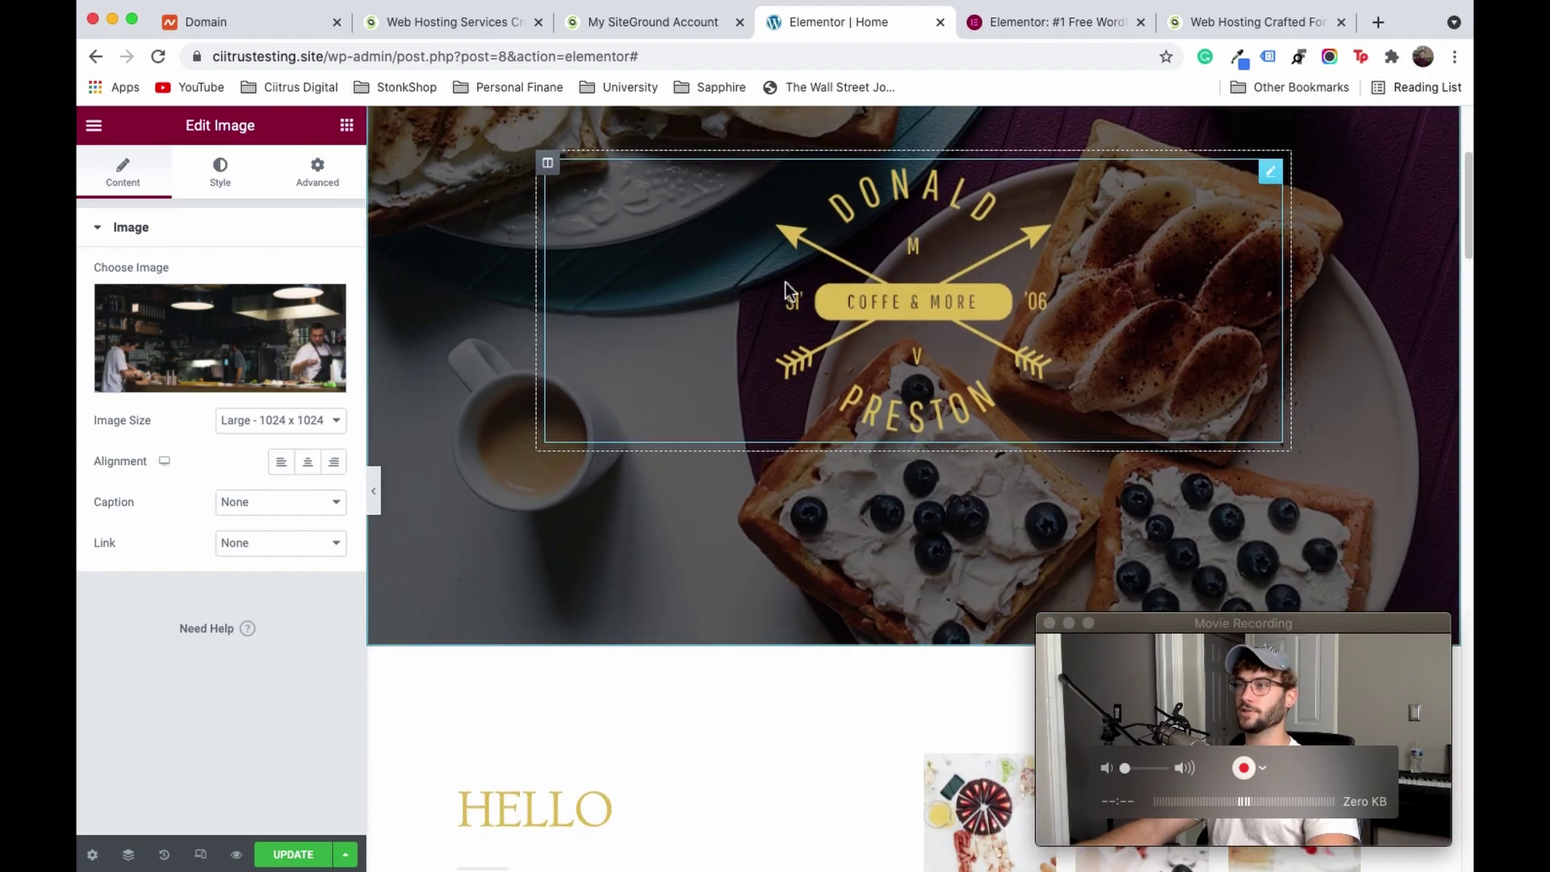
pyautogui.scroll(-20, 786, 283)
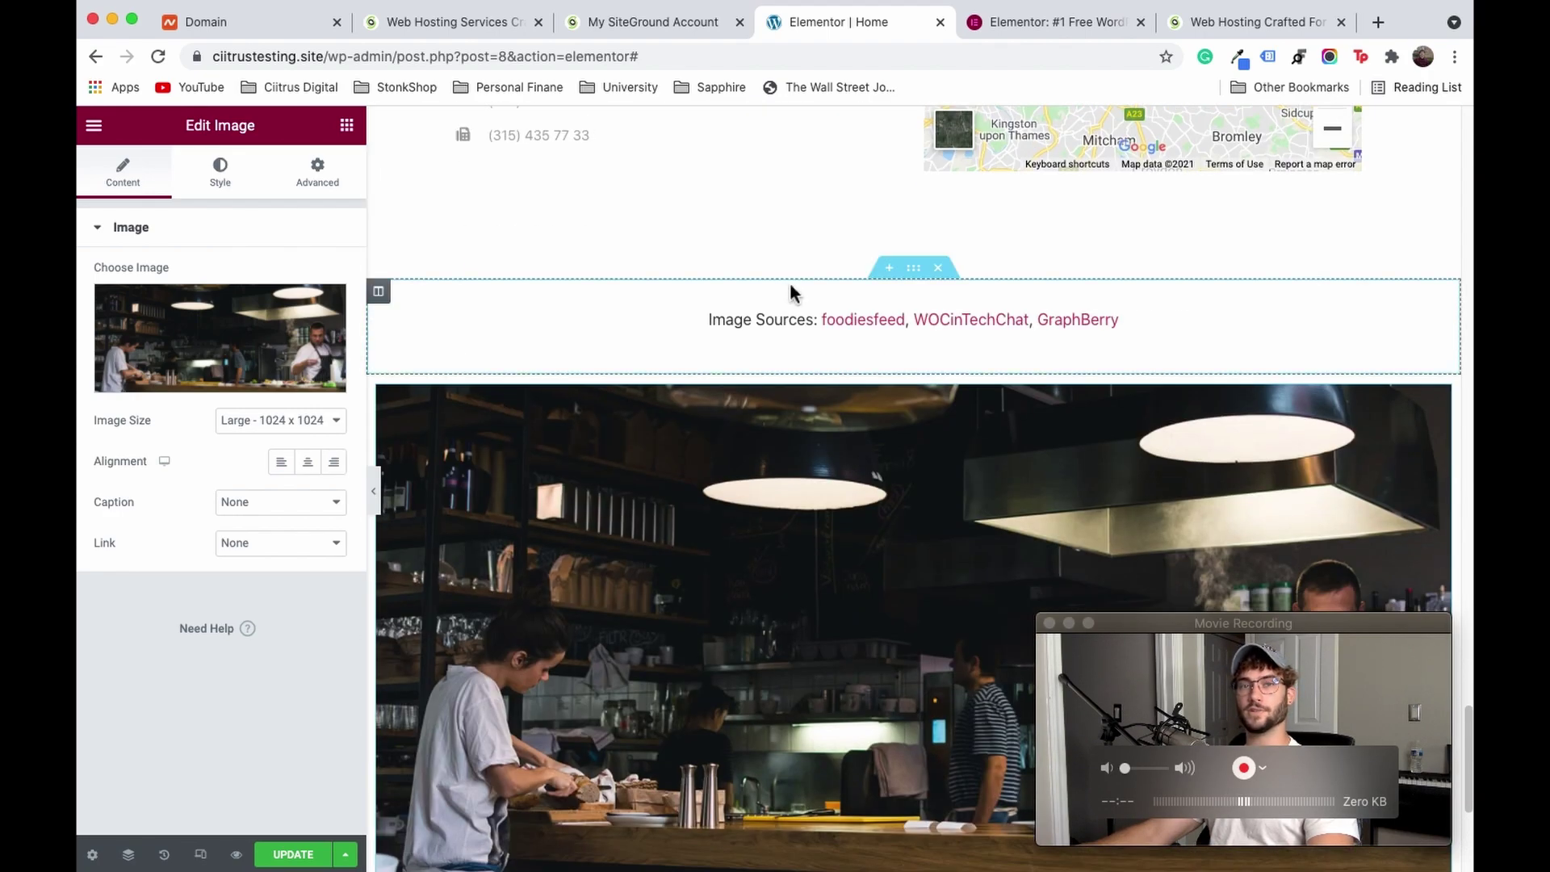
pyautogui.scroll(-5, 735, 355)
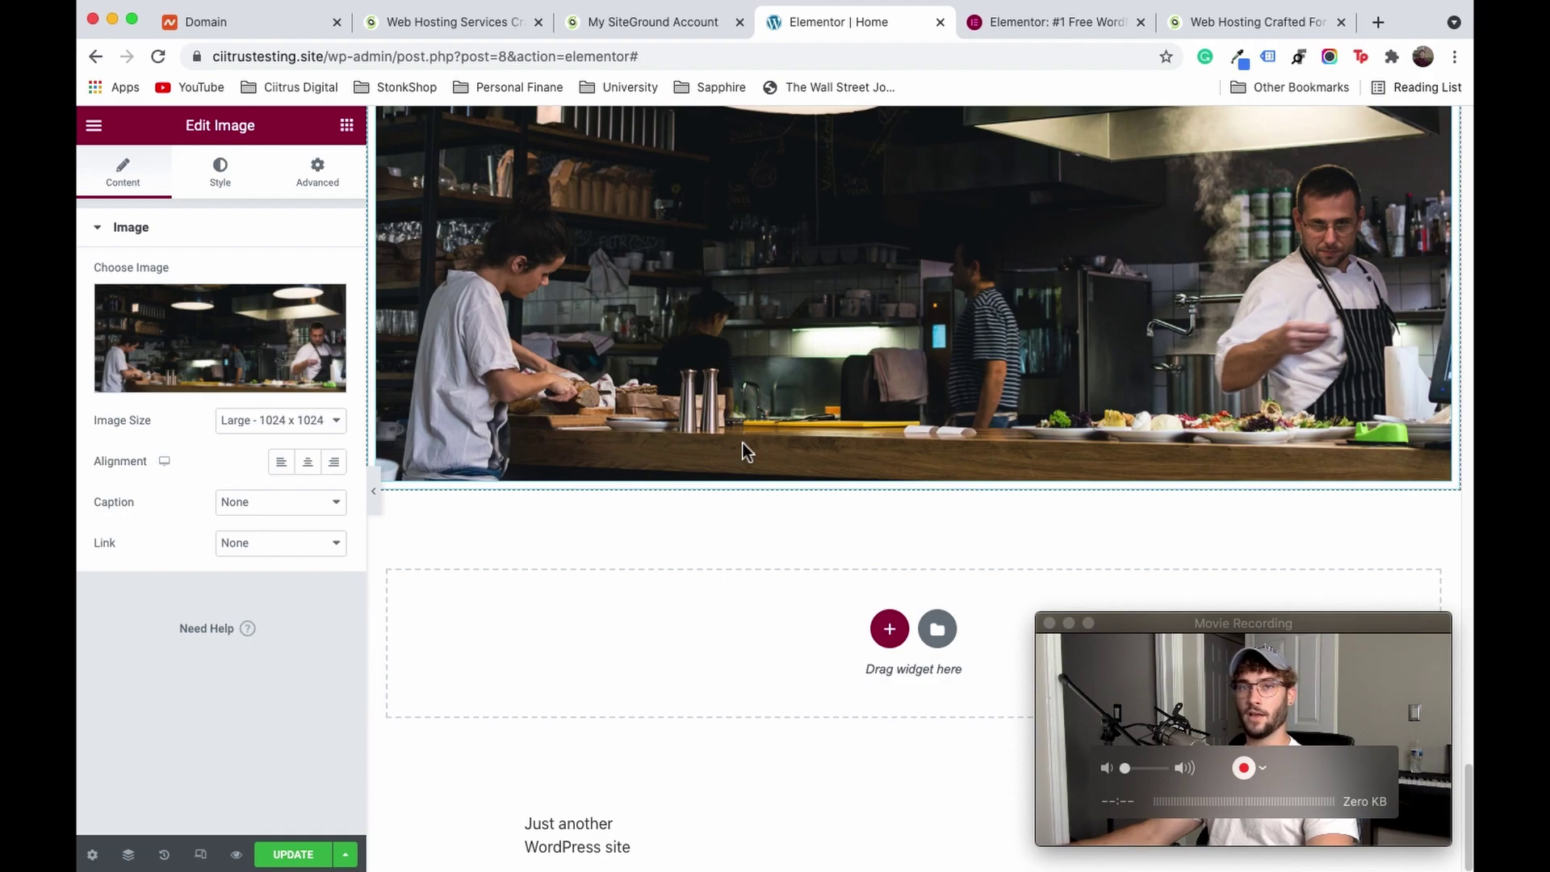
pyautogui.scroll(15, 747, 442)
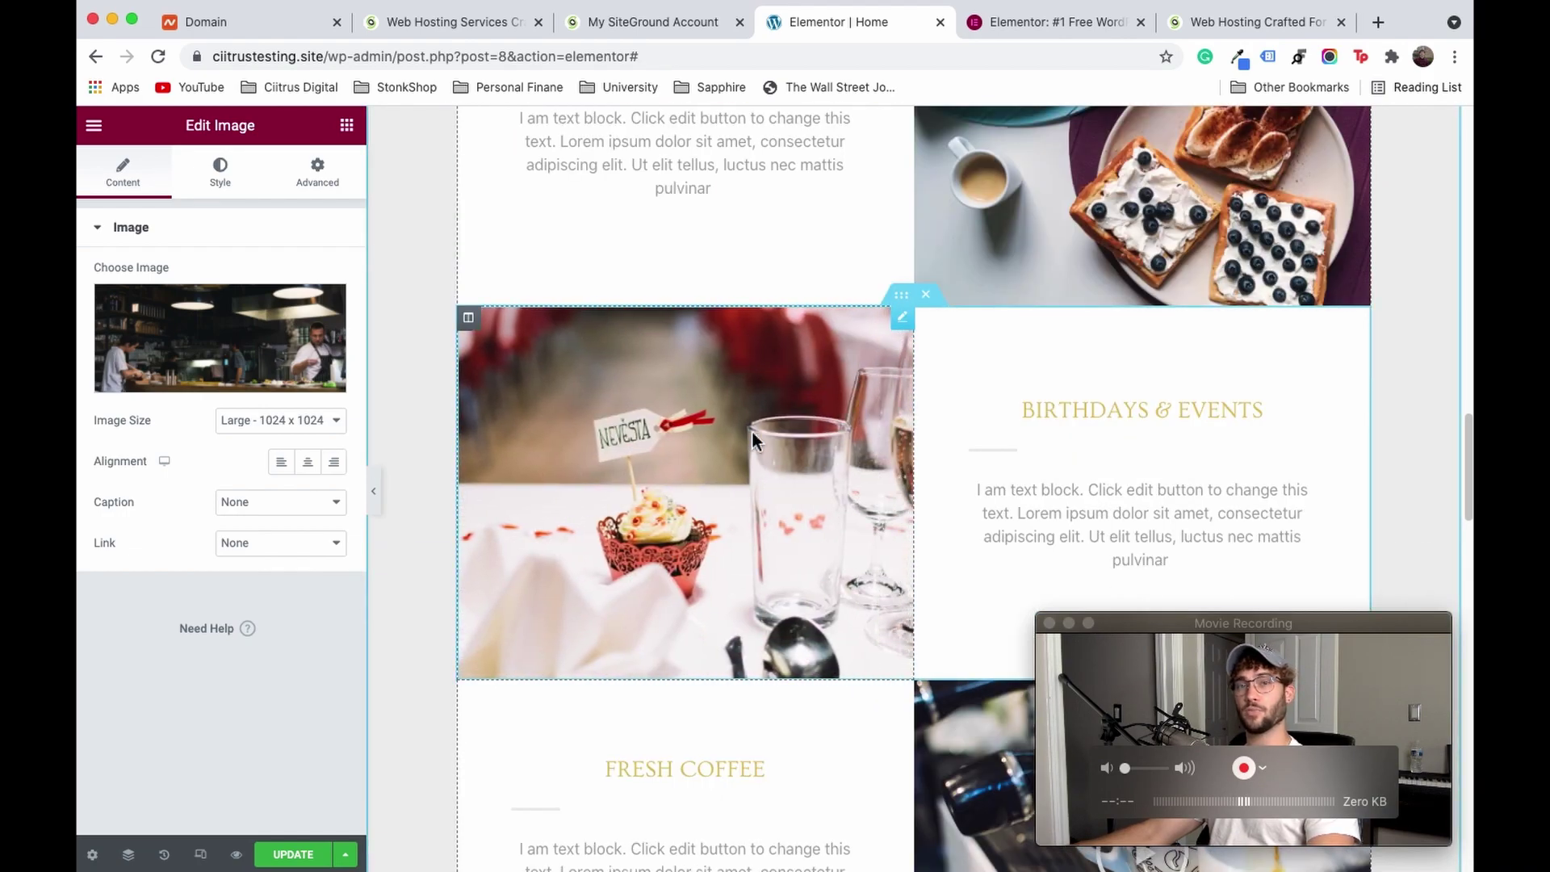
pyautogui.scroll(15, 727, 359)
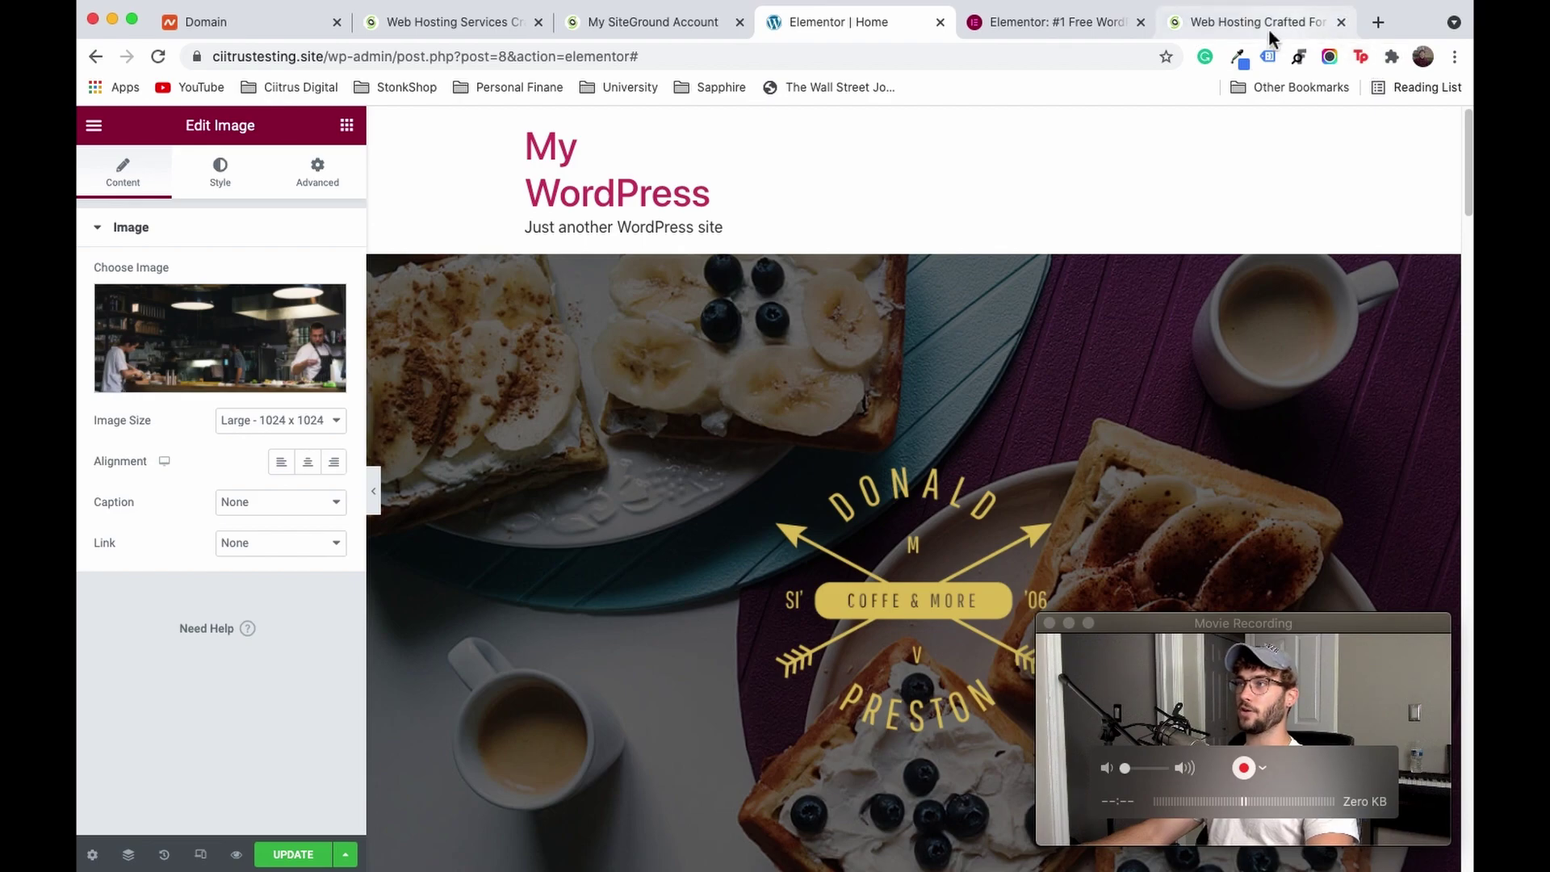
# Step: Search Google for "elementor ultimate addons" in a new browser tab and open the Ultimate Addons for Elementor website
pyautogui.click(1378, 22)
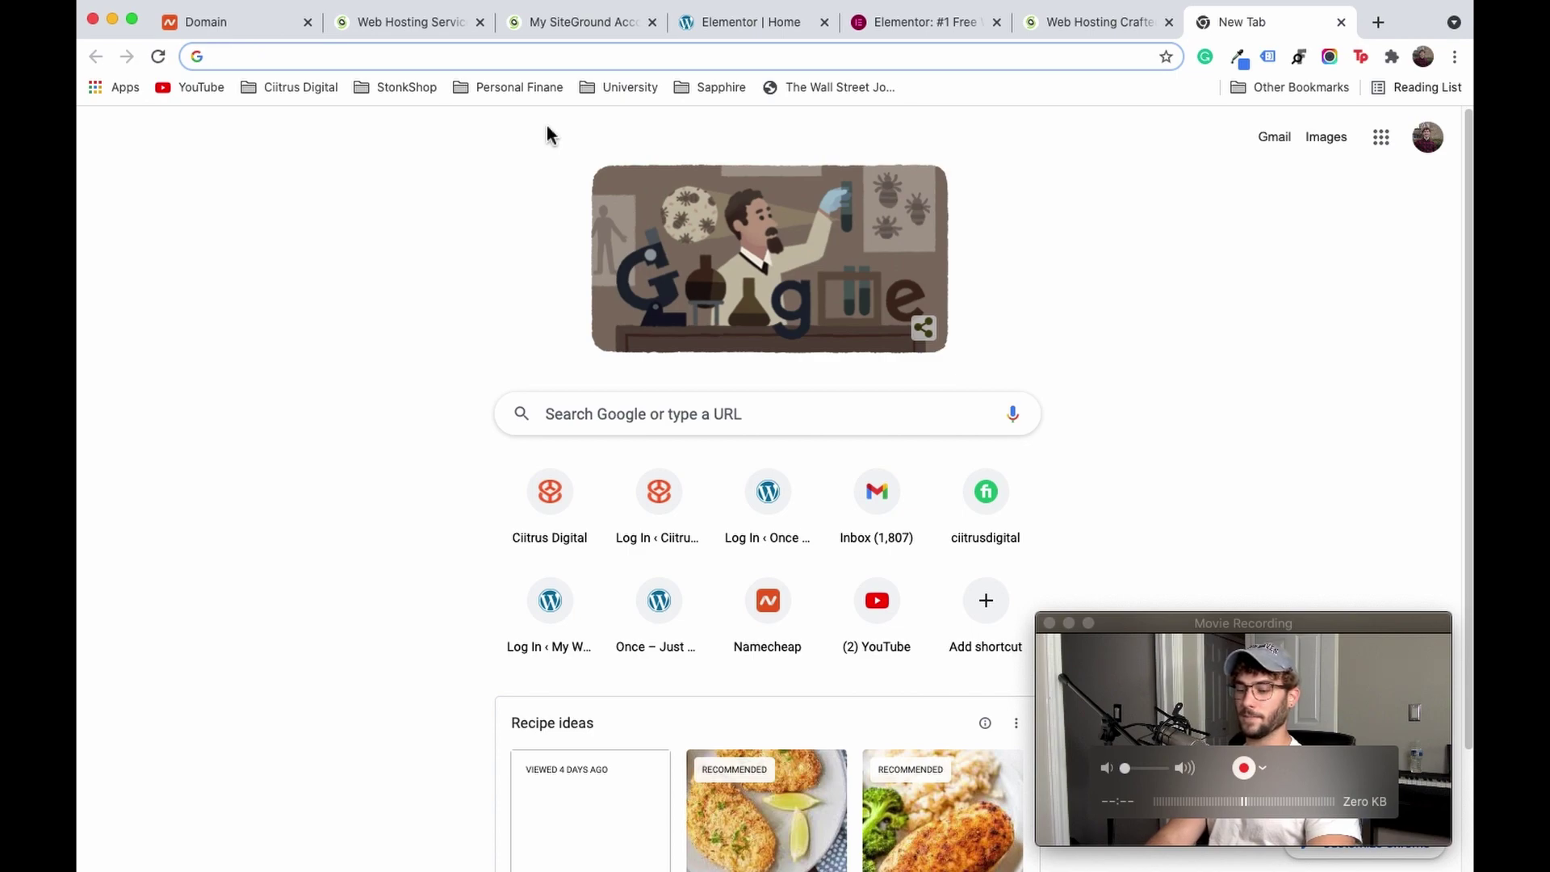
pyautogui.write('Elementor ultimate add')
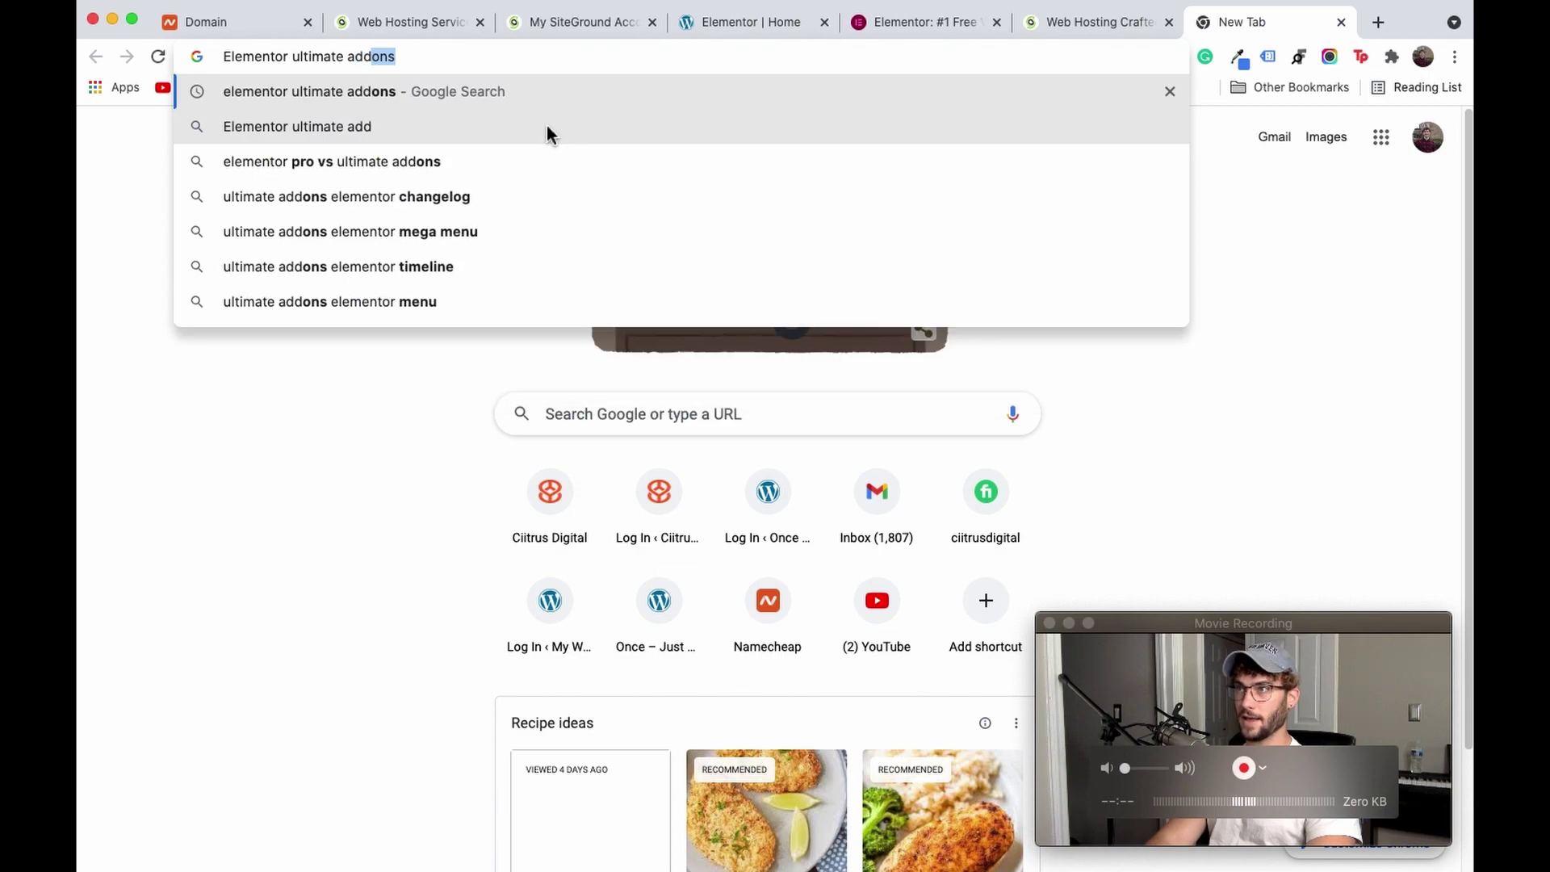
pyautogui.press('Return')
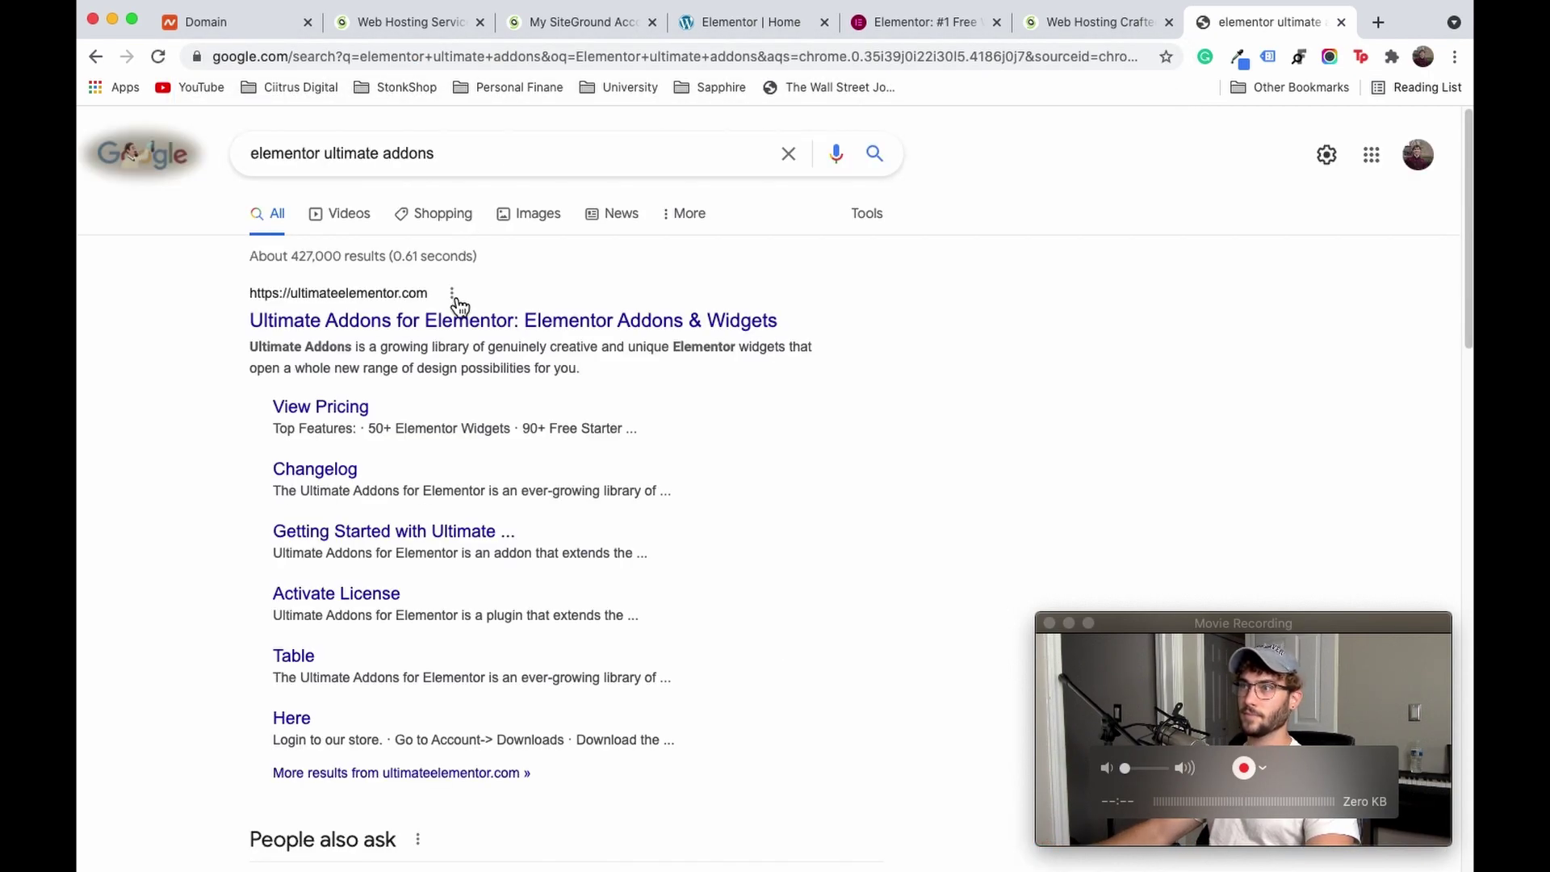
pyautogui.click(465, 322)
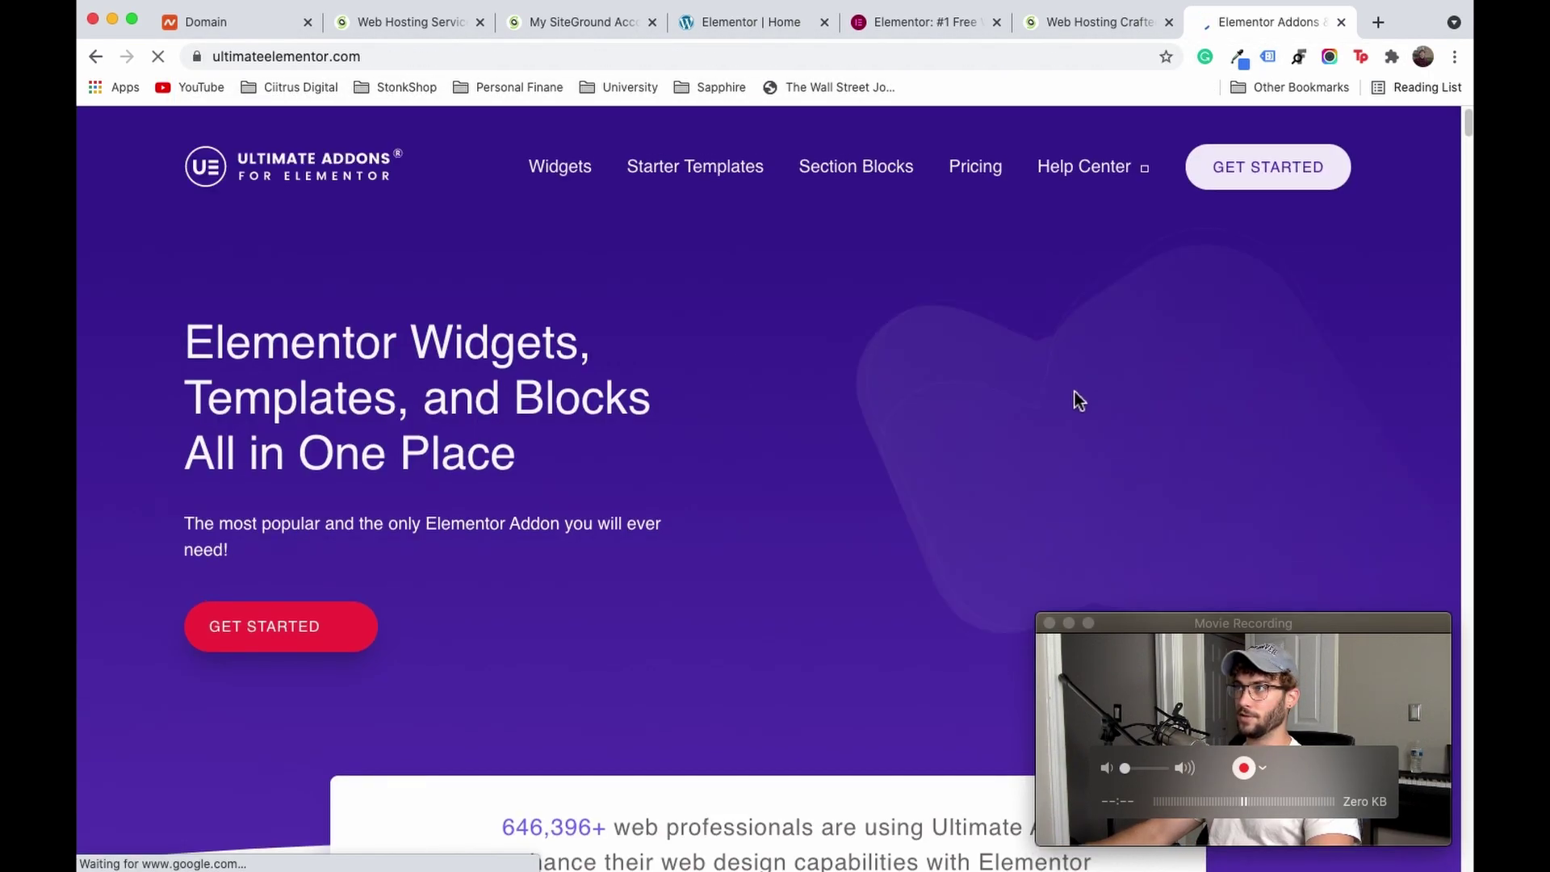
# Step: Search Google for "essential addons elementor" in another new tab, open the Essential Addons website and look through its page
pyautogui.click(1379, 24)
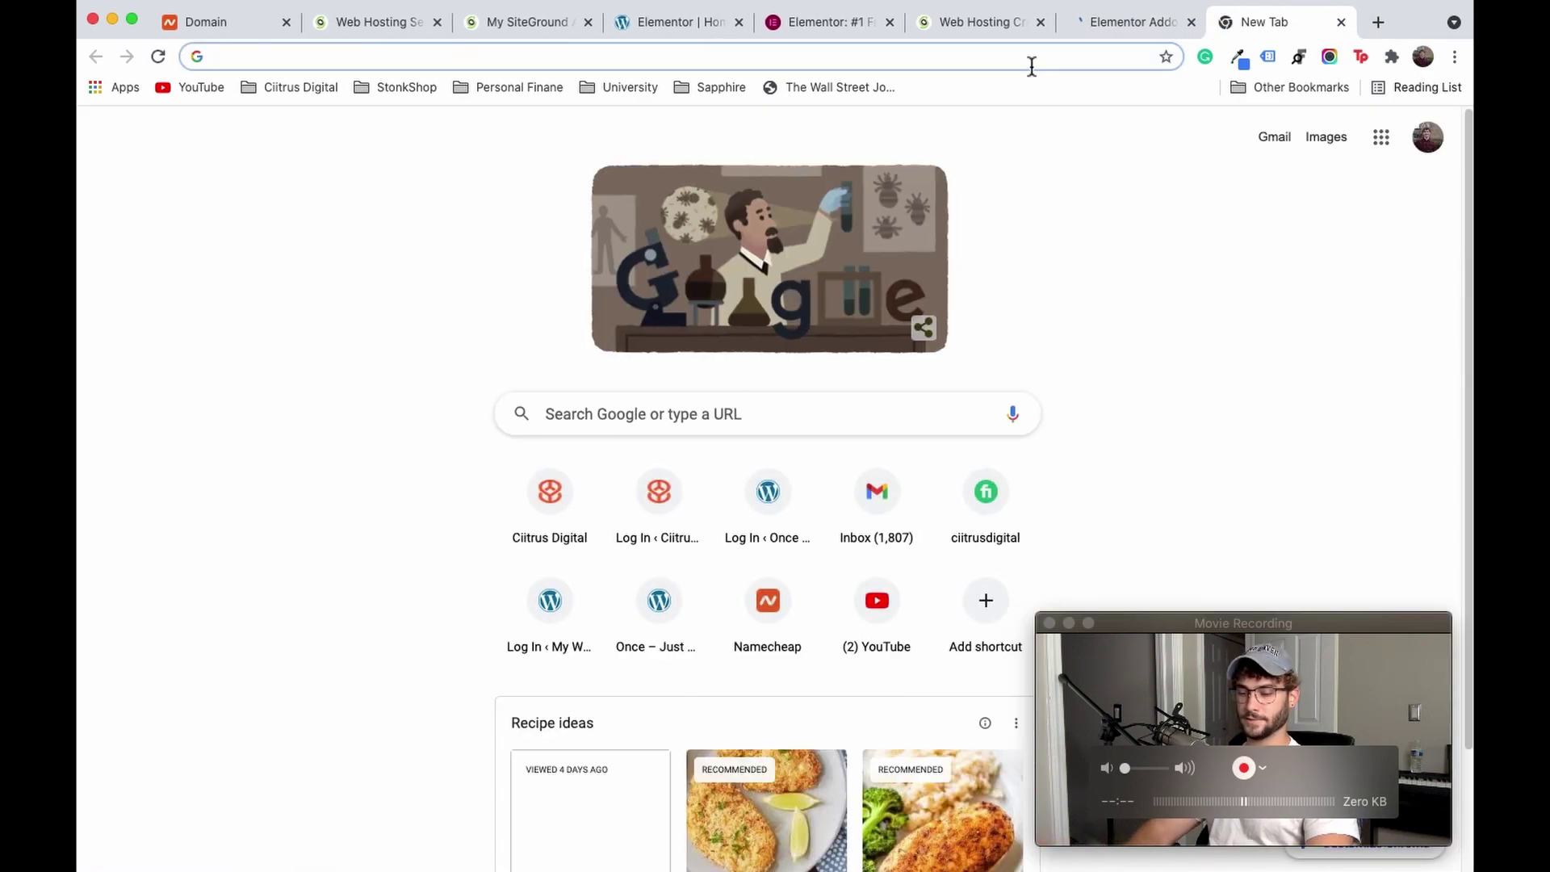
pyautogui.write('Essential addons element')
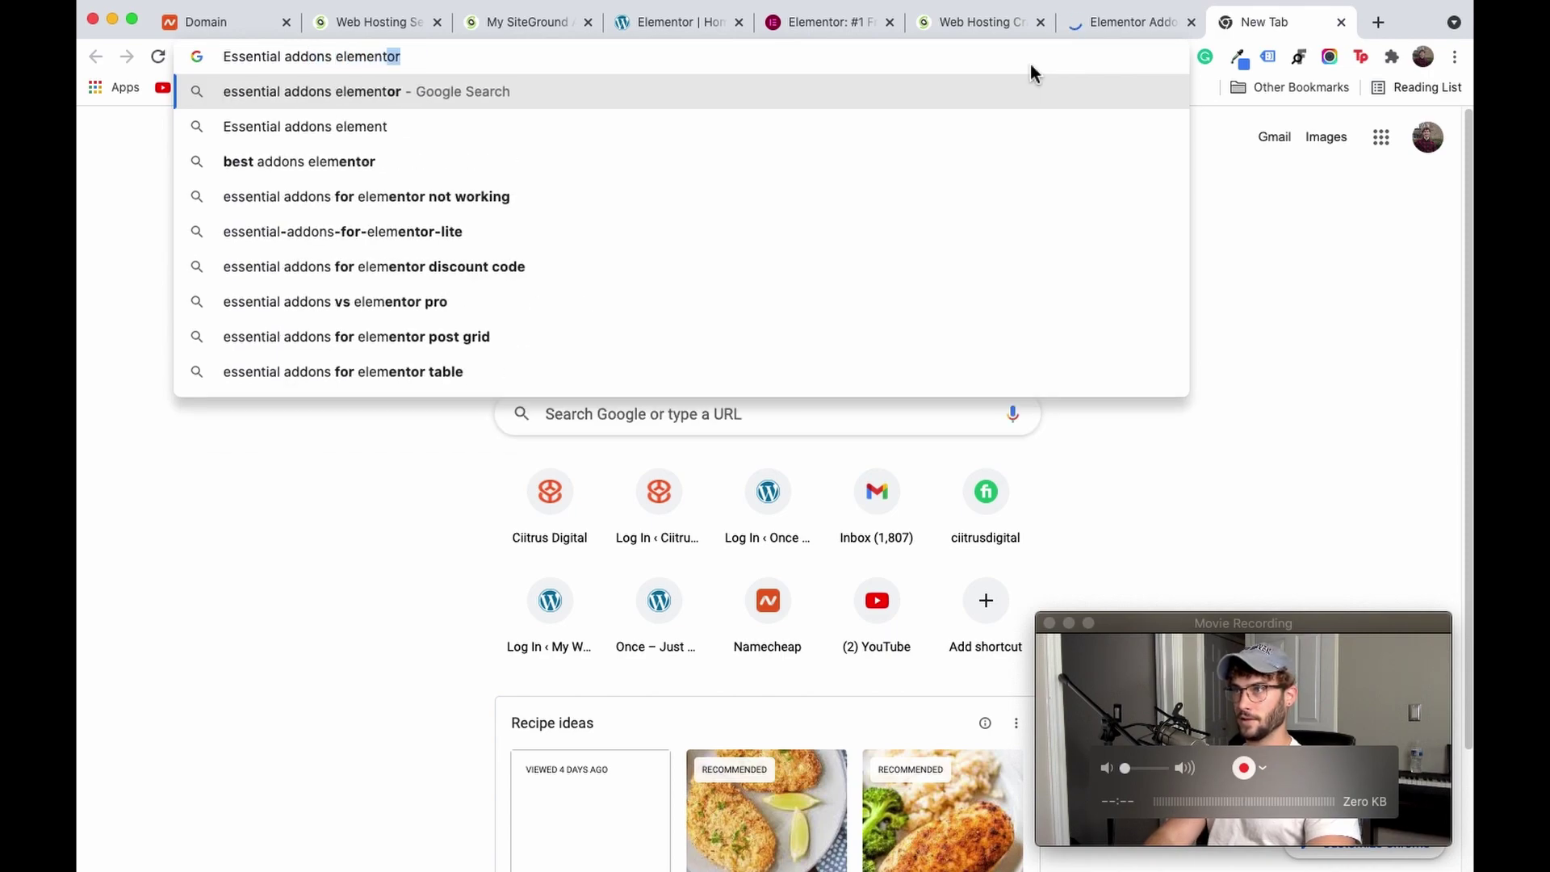
pyautogui.press('Return')
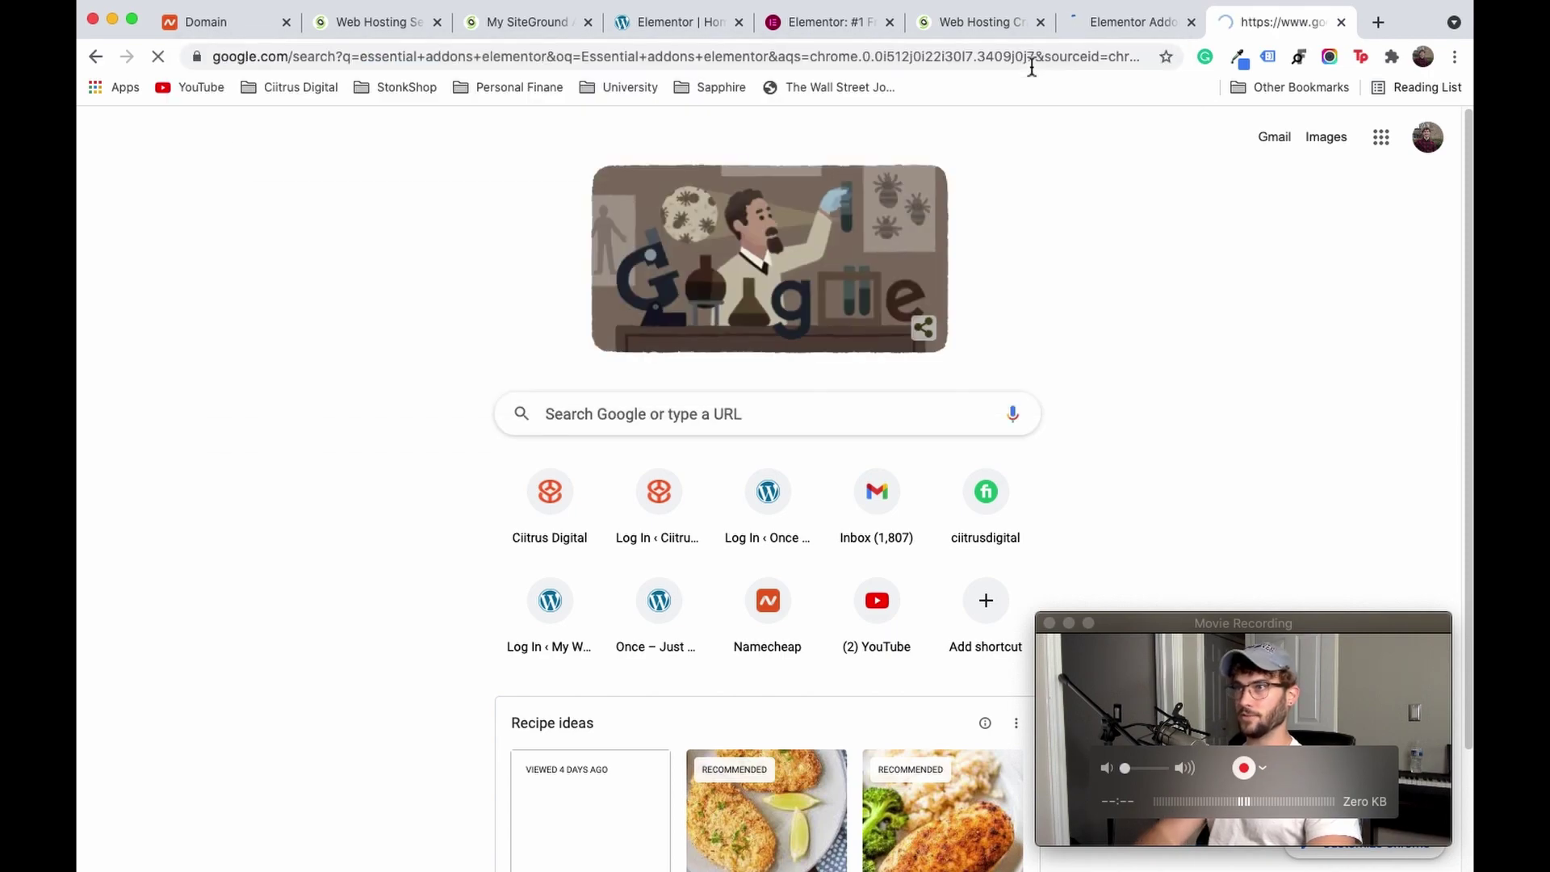
pyautogui.click(553, 331)
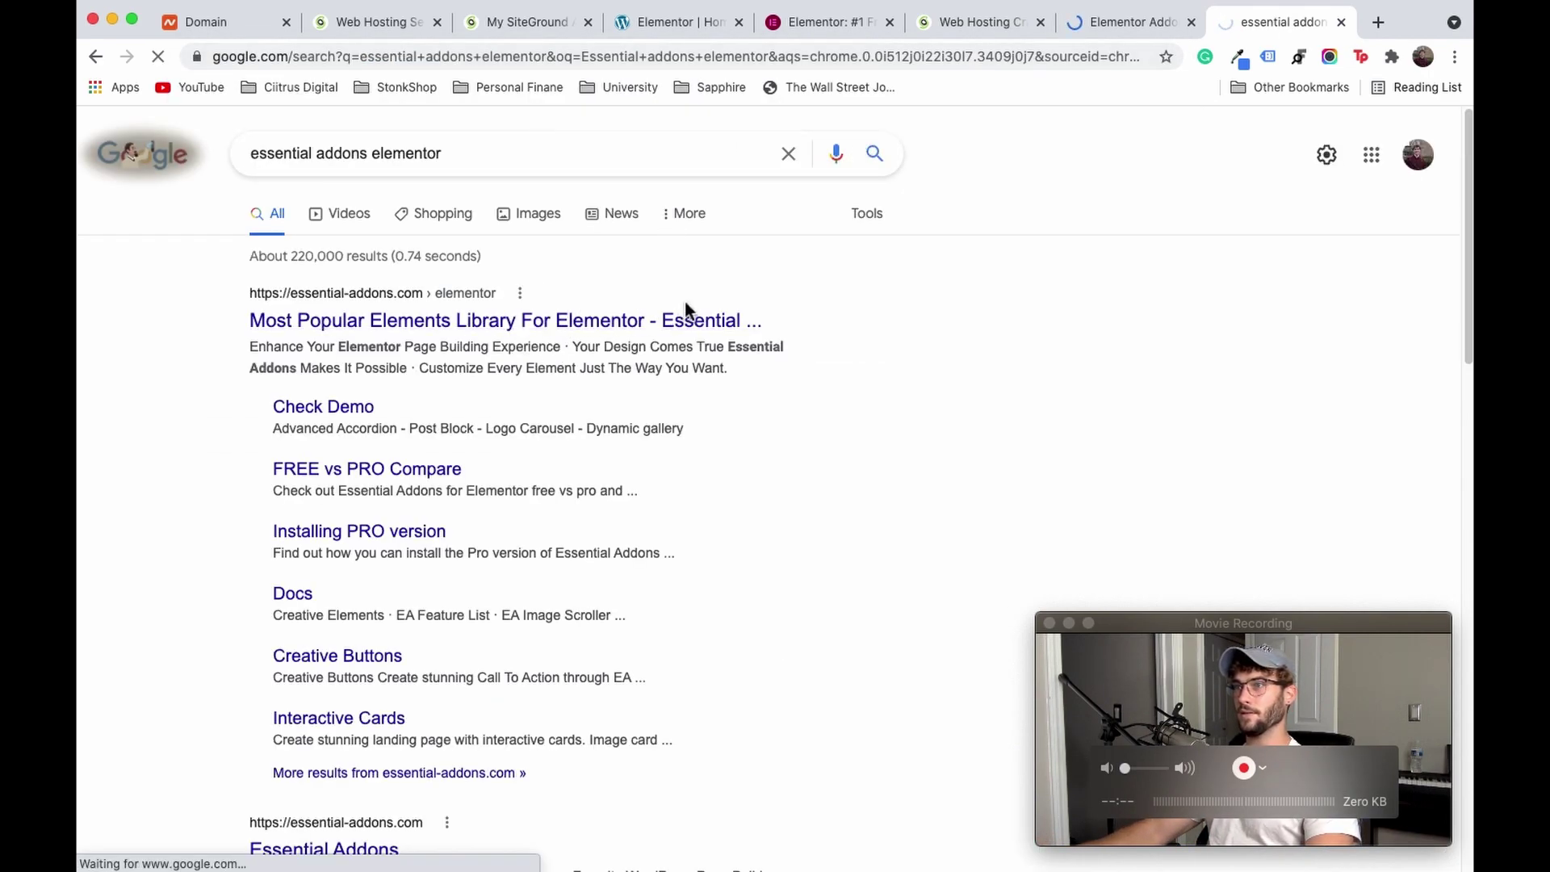
pyautogui.scroll(-20, 708, 367)
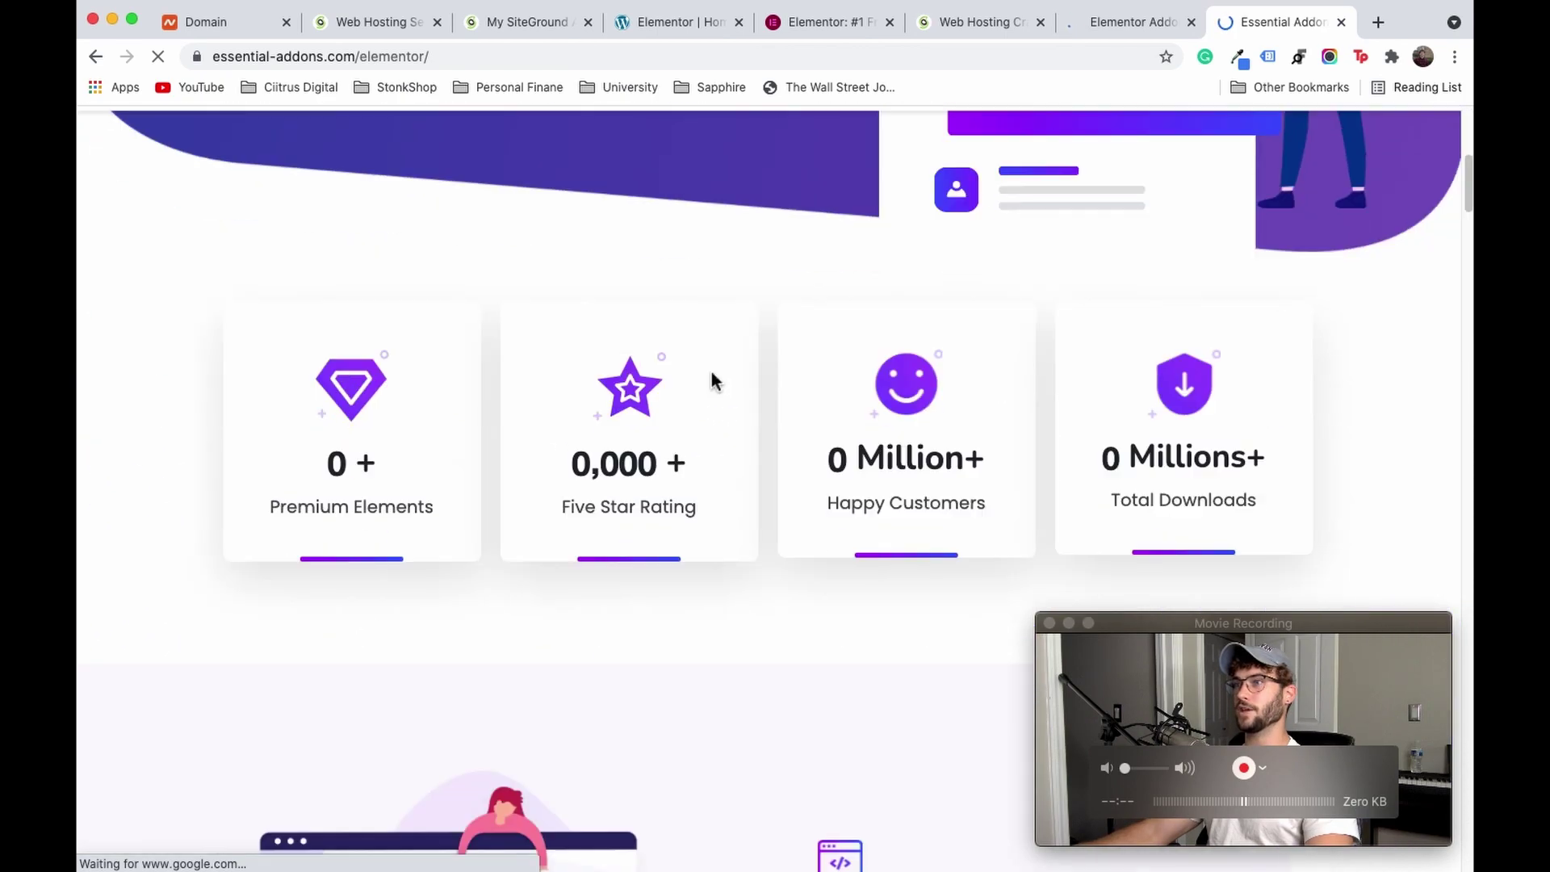
# Step: Return from the Essential Addons website to the Home page in the Elementor editor and update the page to publish the edits
pyautogui.scroll(15, 705, 372)
pyautogui.scroll(6, 780, 355)
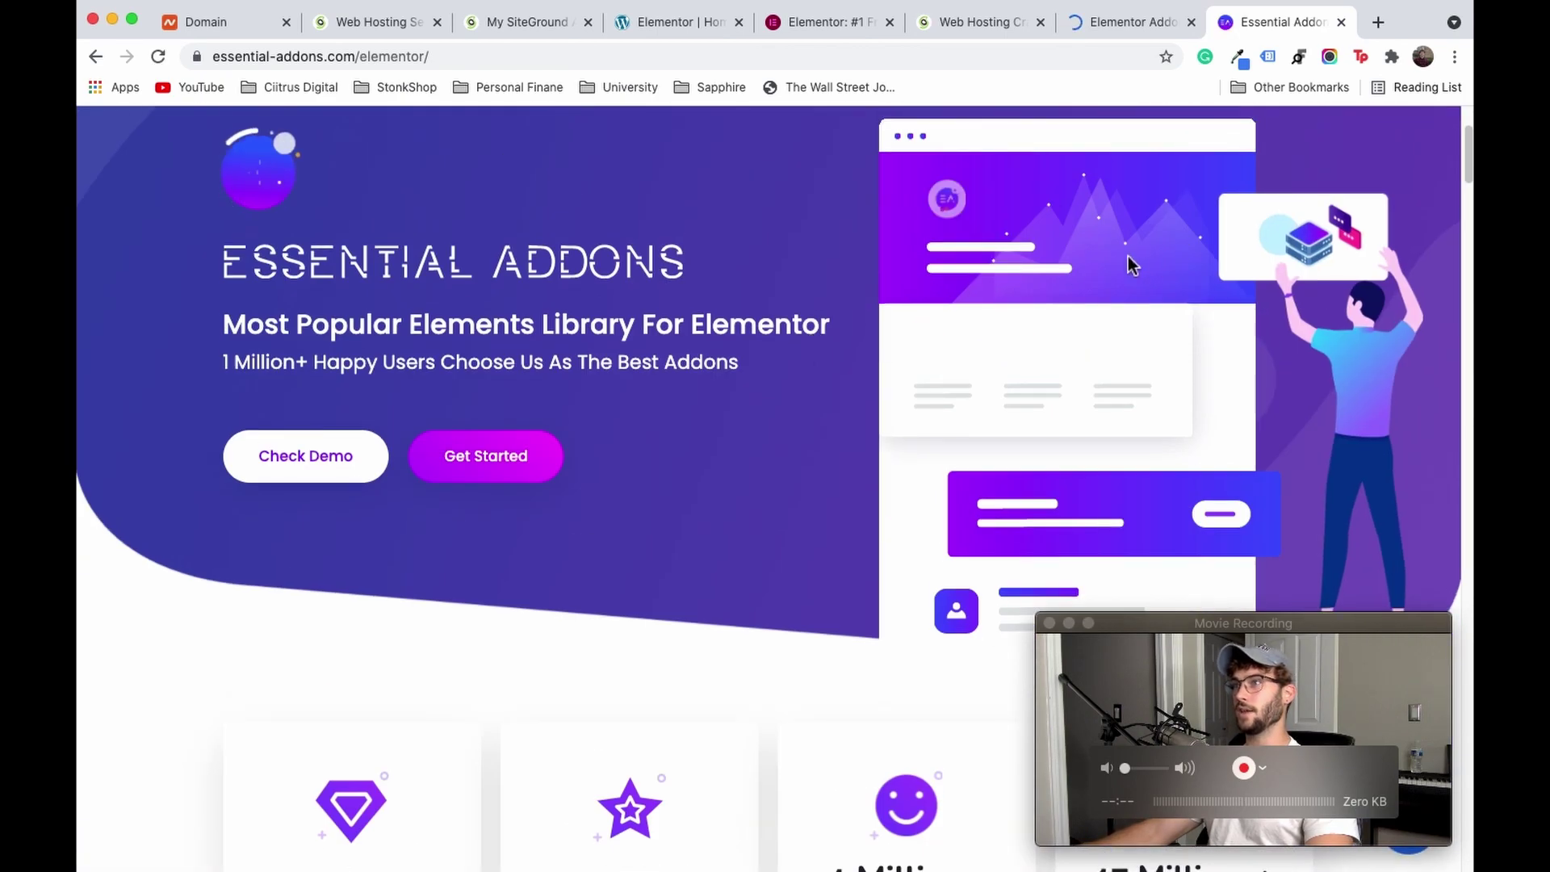
pyautogui.click(661, 22)
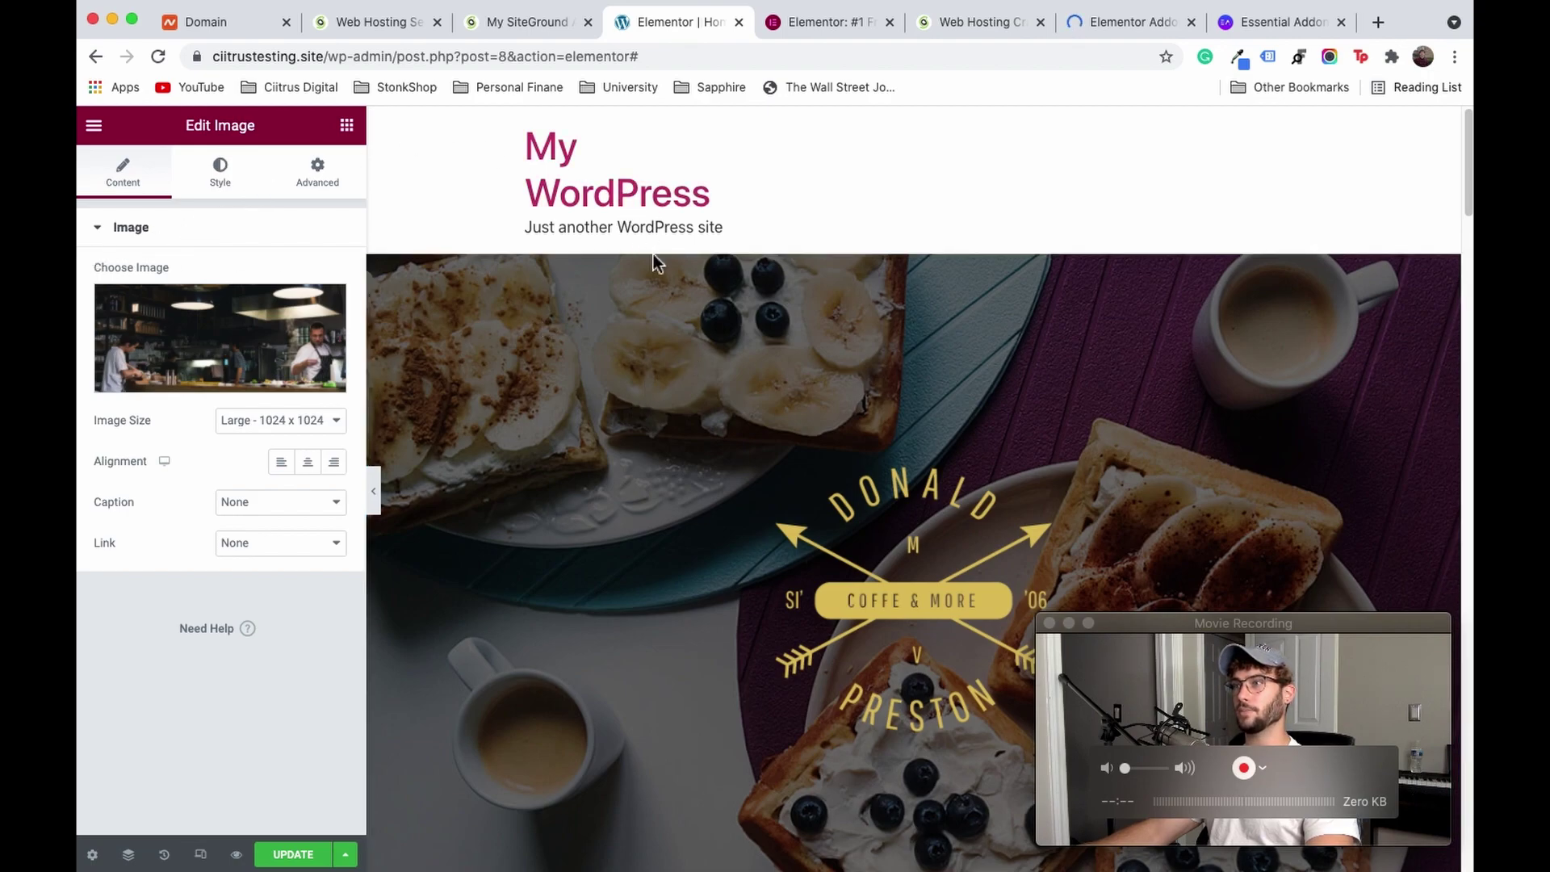
pyautogui.scroll(-10, 667, 570)
pyautogui.click(283, 856)
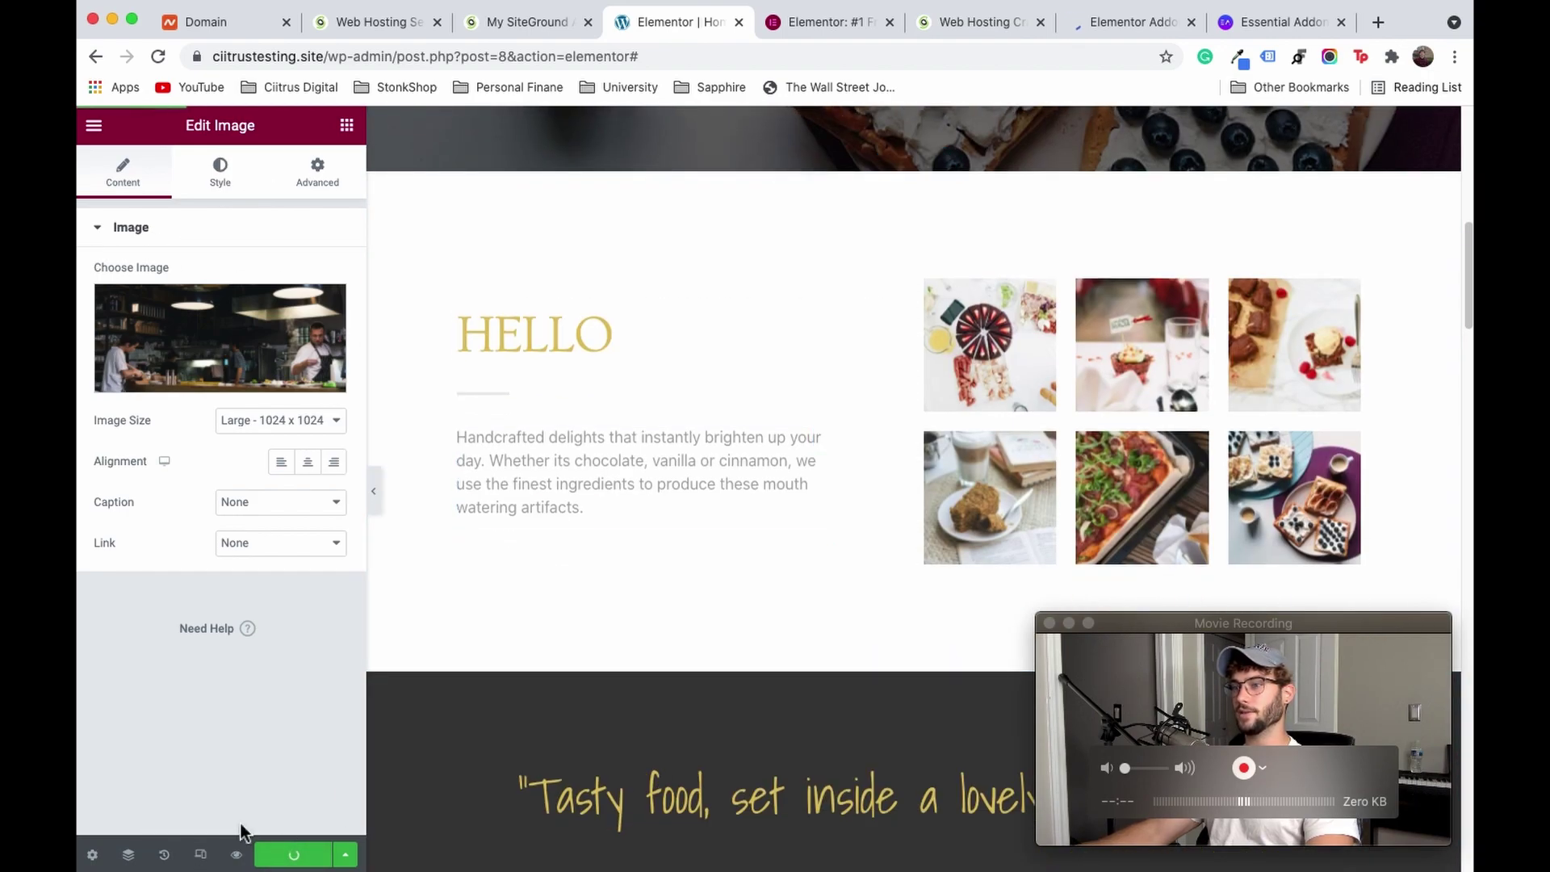
# Step: Exit the Elementor editor to the WordPress dashboard and open the list of installed plugins
pyautogui.click(96, 127)
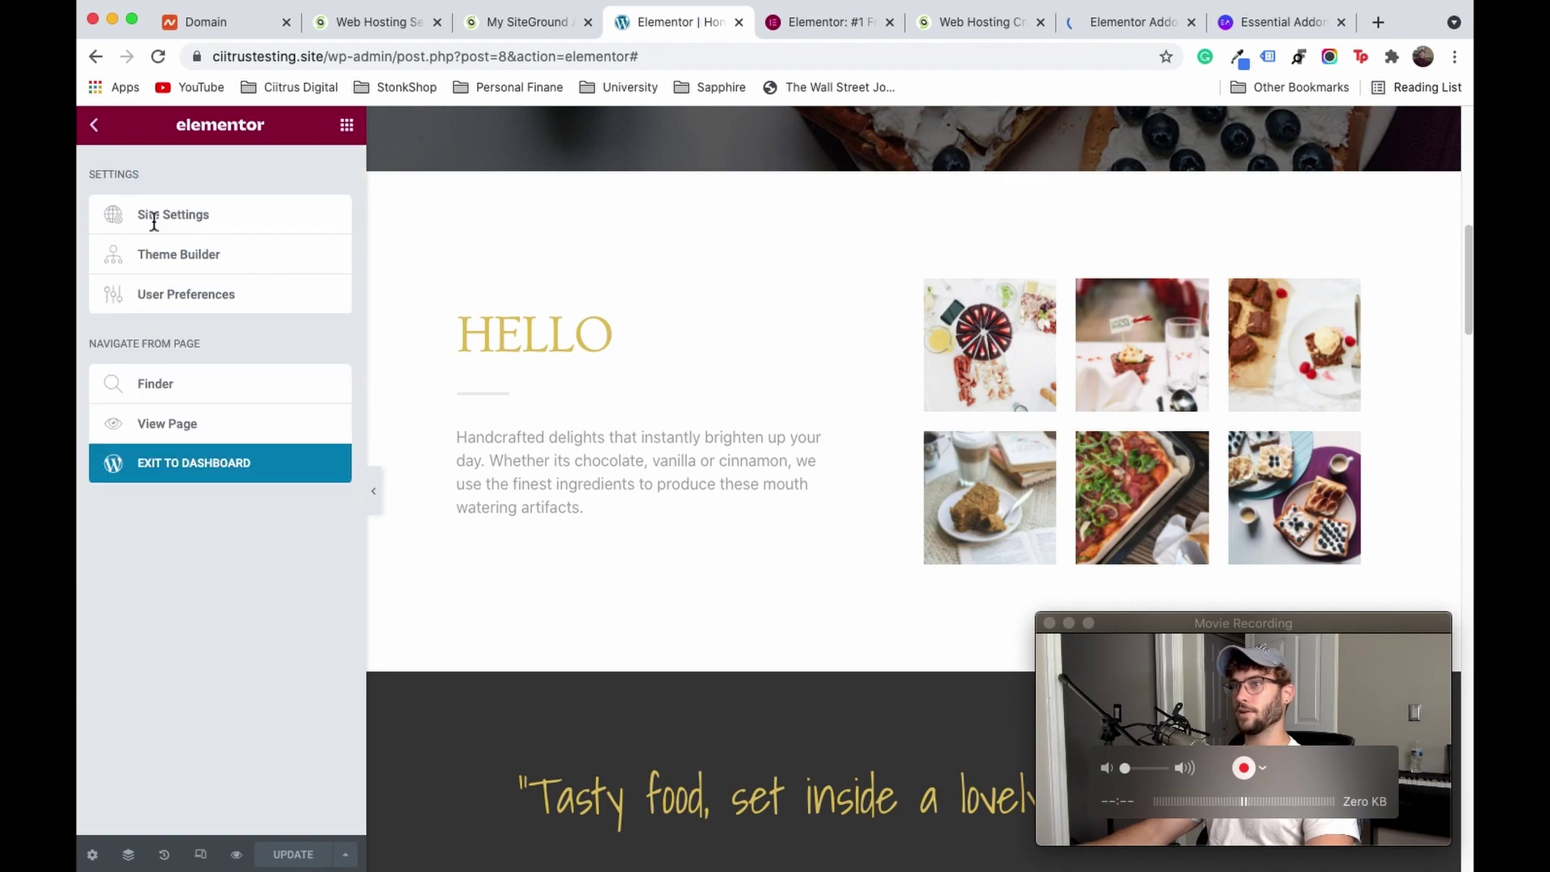
pyautogui.click(172, 467)
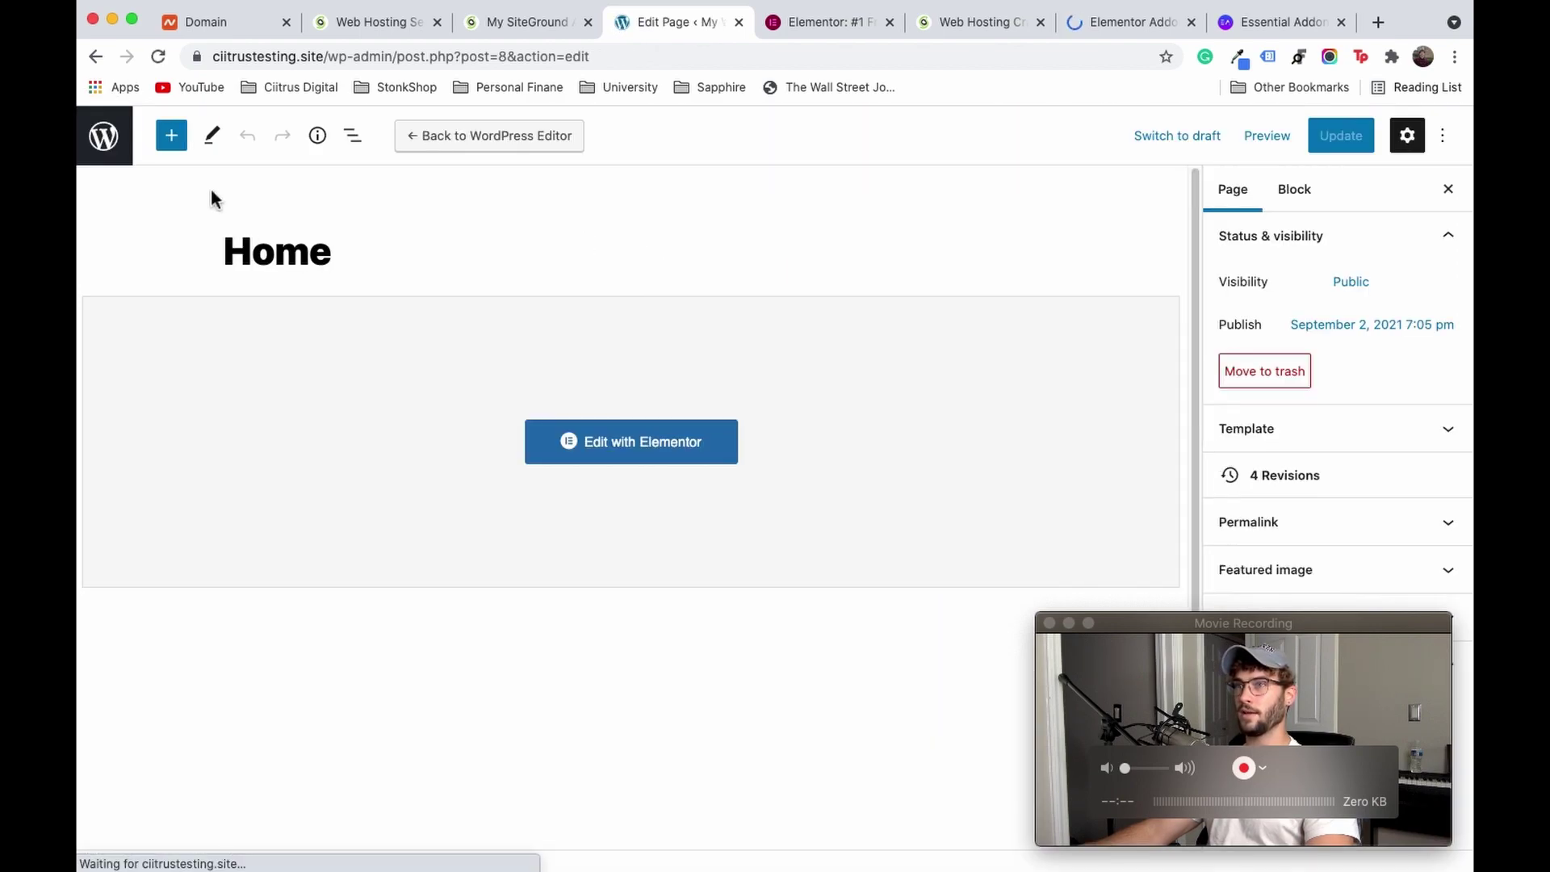
pyautogui.click(122, 146)
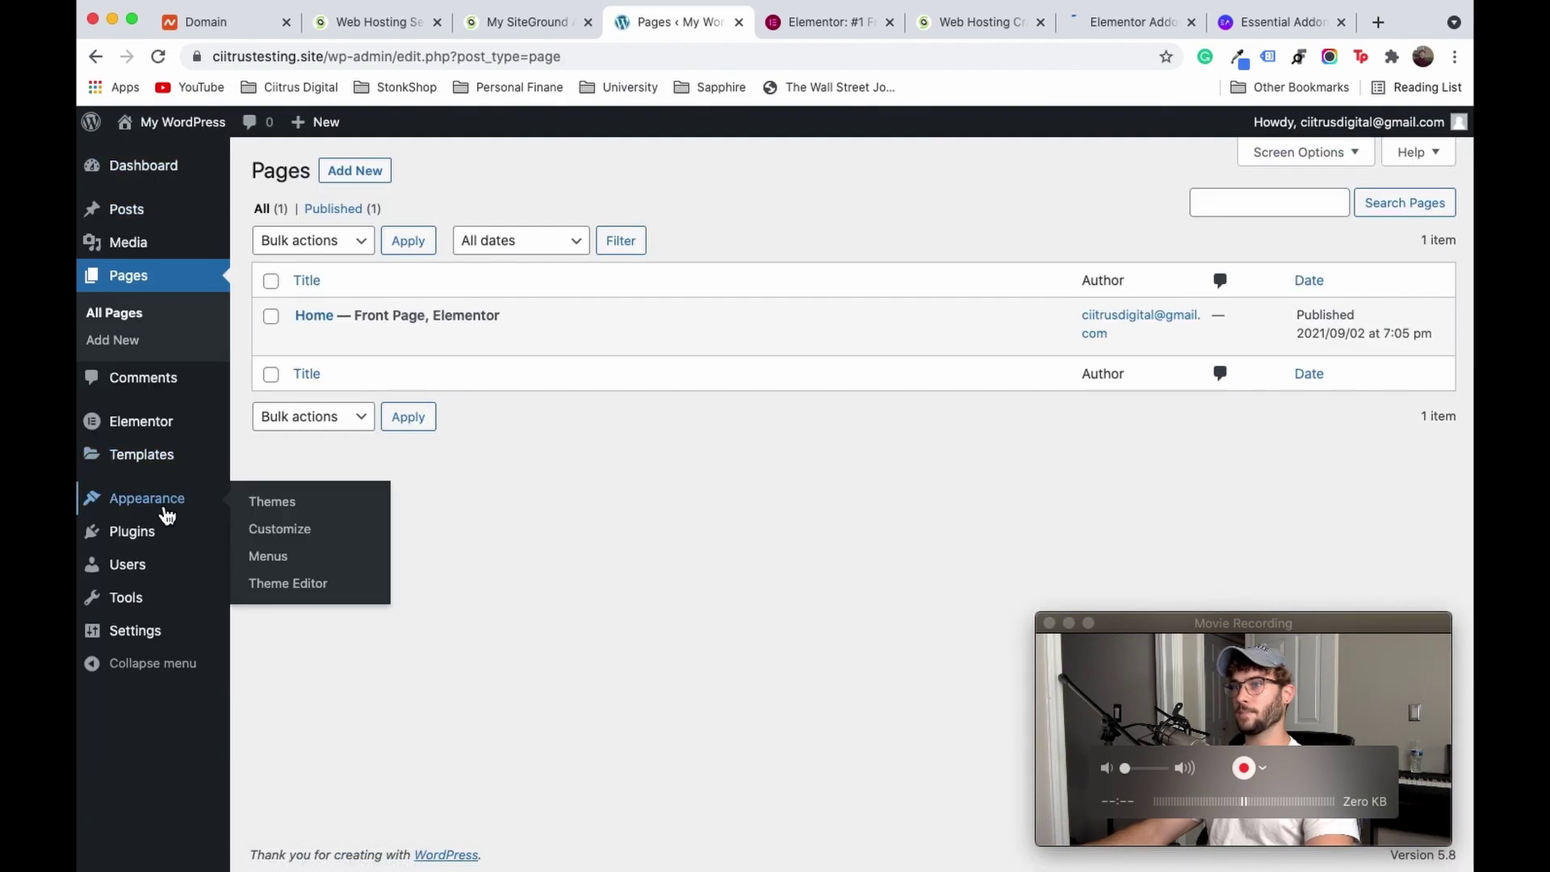
pyautogui.click(141, 539)
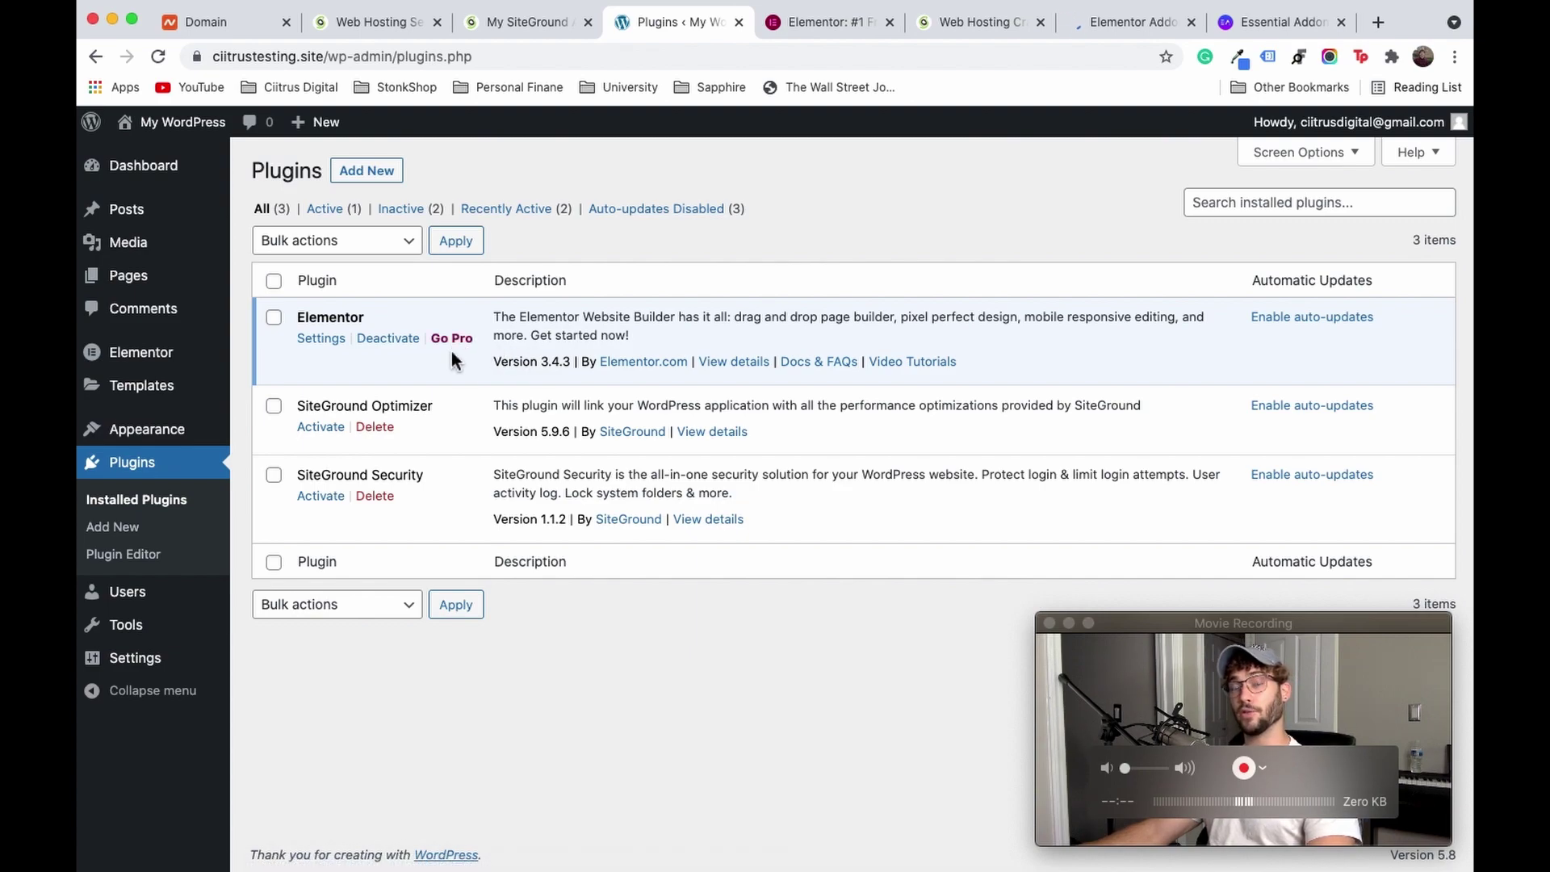
# Step: Visit the live ciitrustesting.site and review the published Home page from the hero section down through the testimonial and food sections
pyautogui.moveTo(178, 123)
pyautogui.click(173, 156)
pyautogui.scroll(-15, 793, 394)
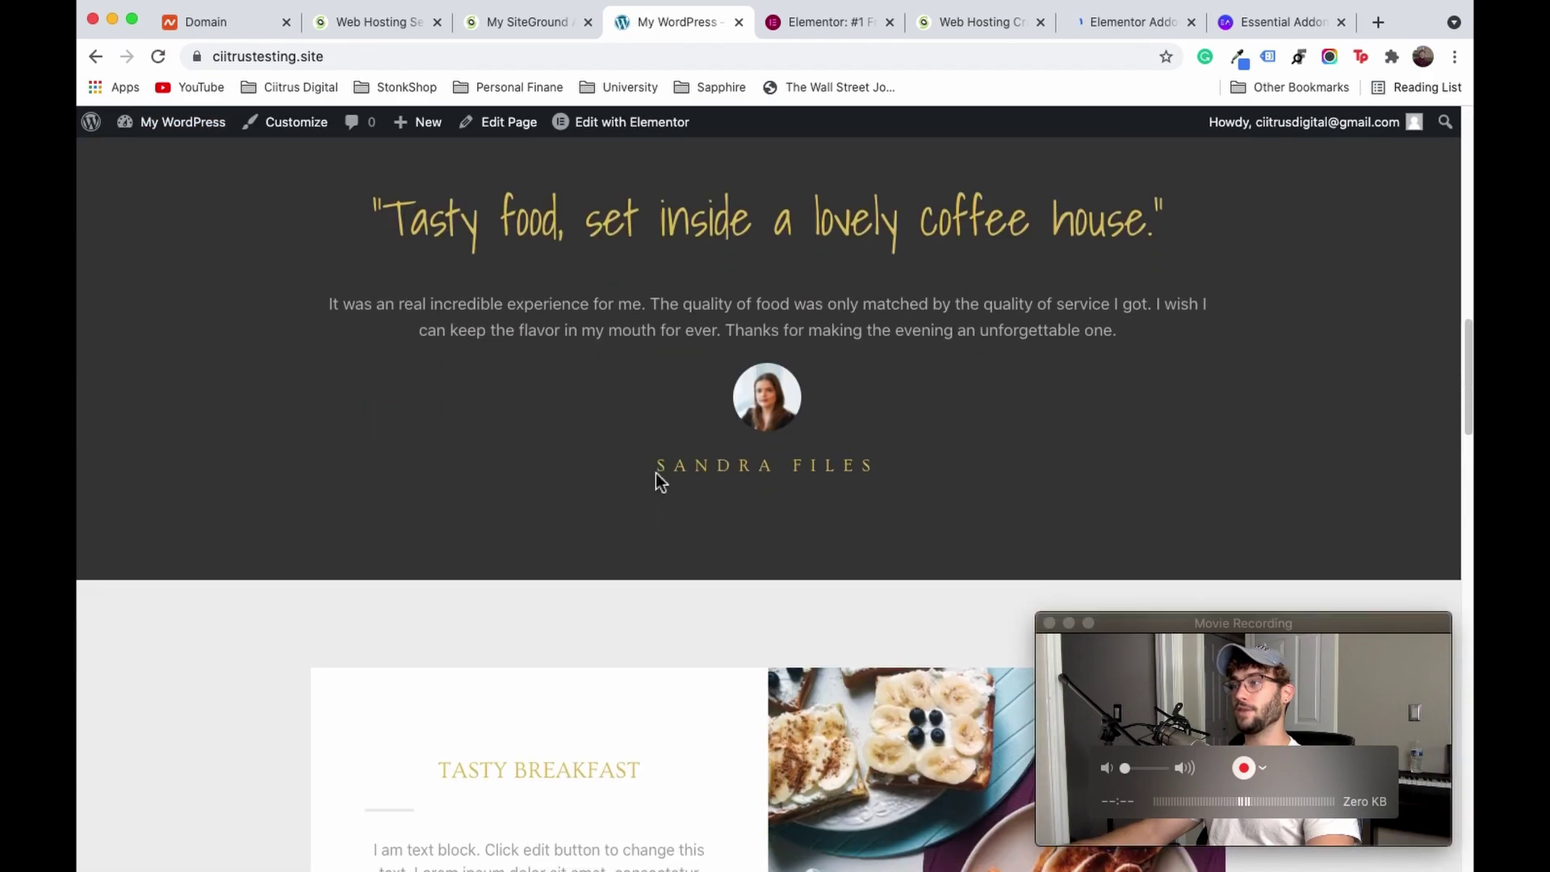
pyautogui.scroll(-10, 573, 509)
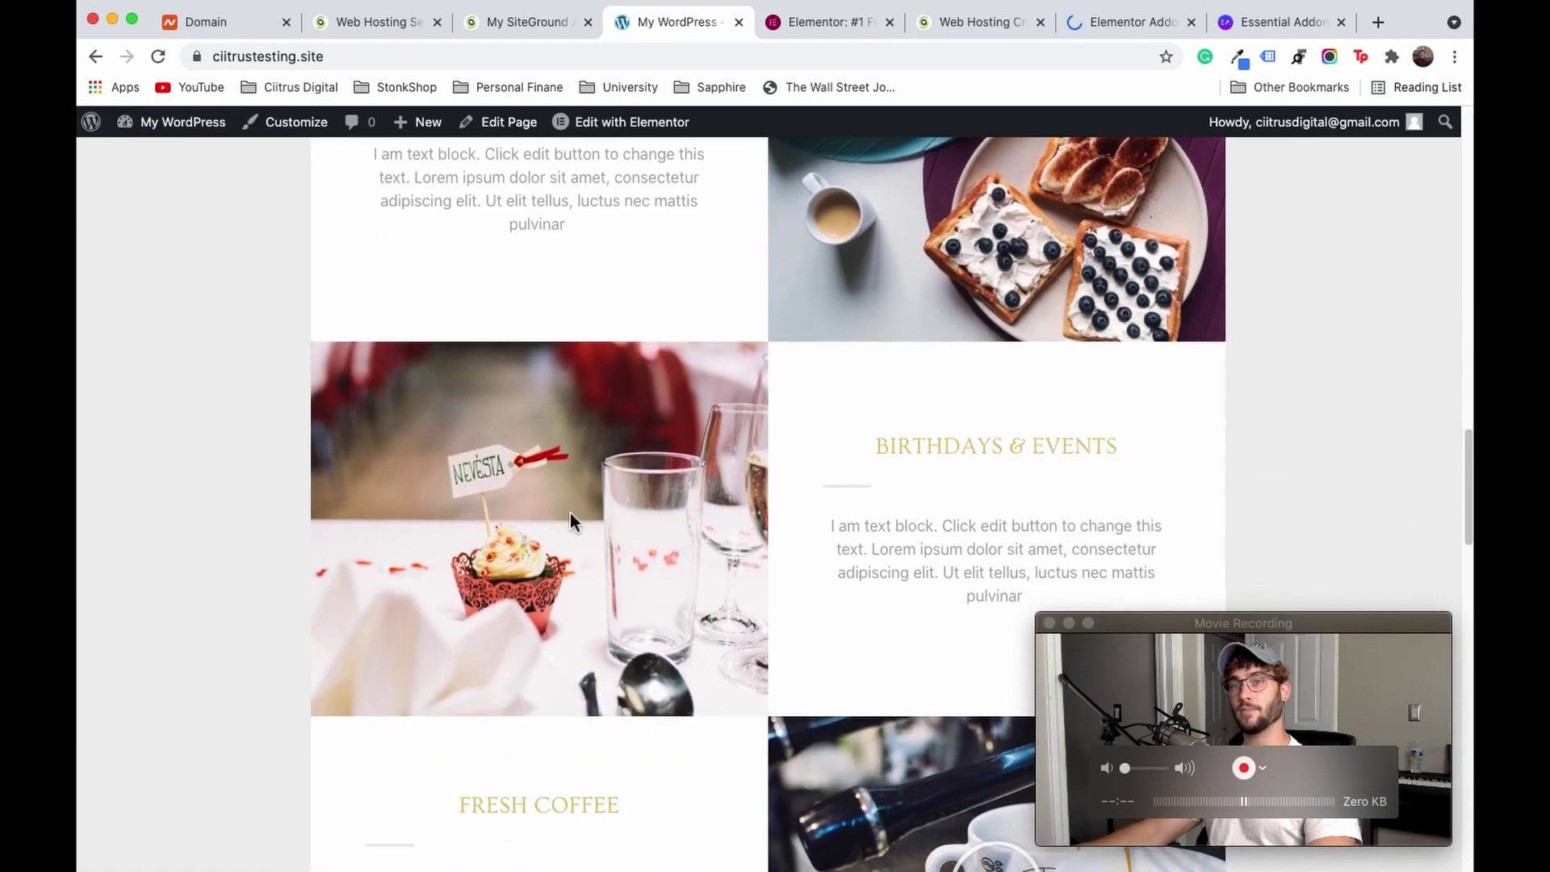
pyautogui.scroll(20, 578, 508)
pyautogui.scroll(10, 578, 507)
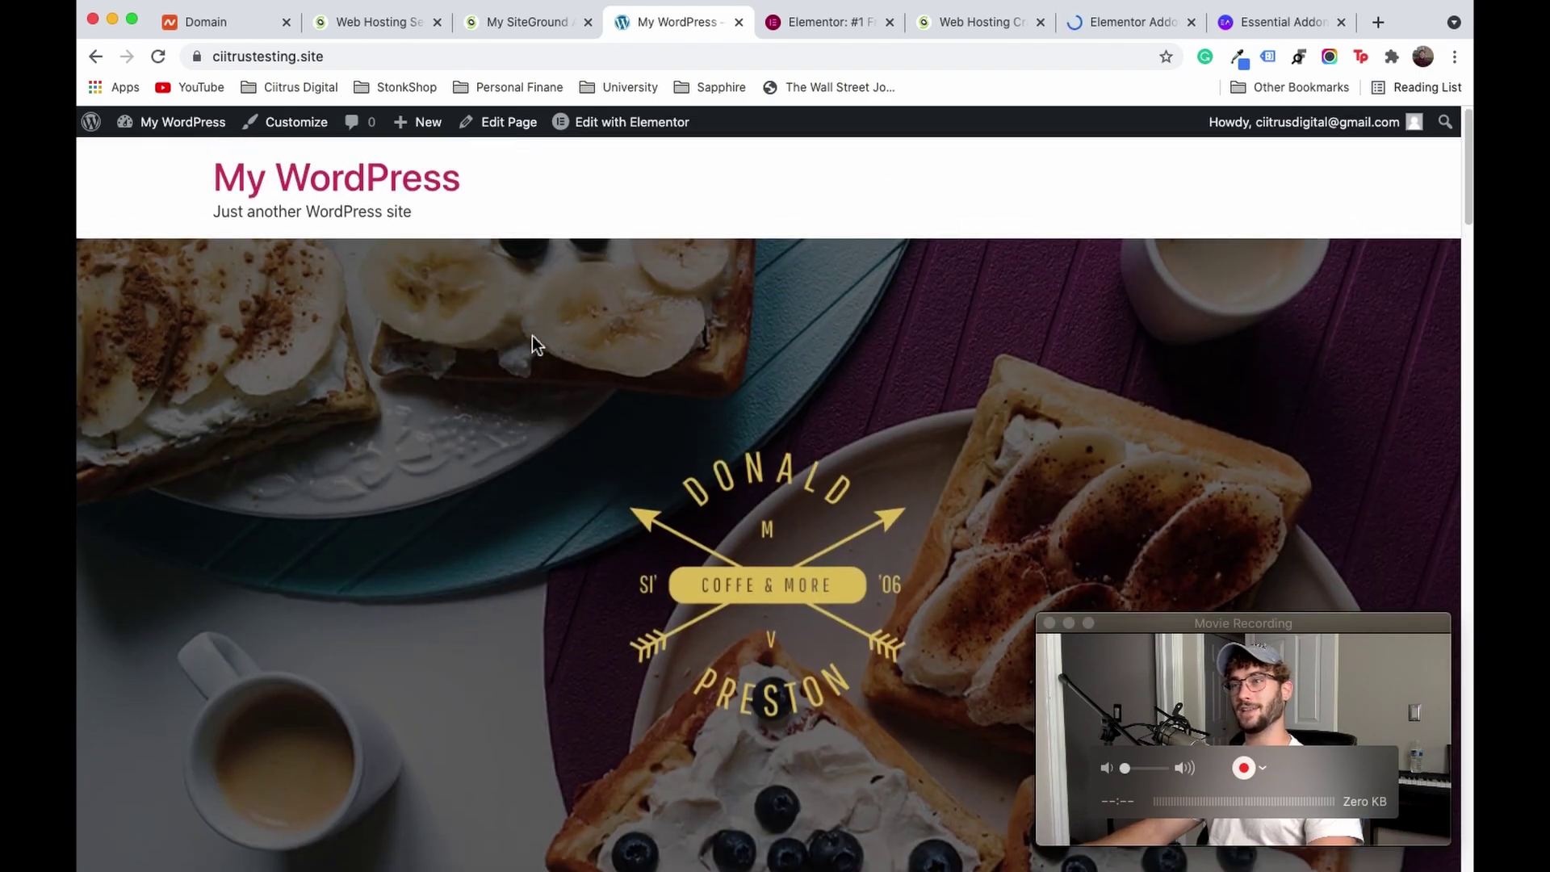
pyautogui.scroll(-1, 499, 463)
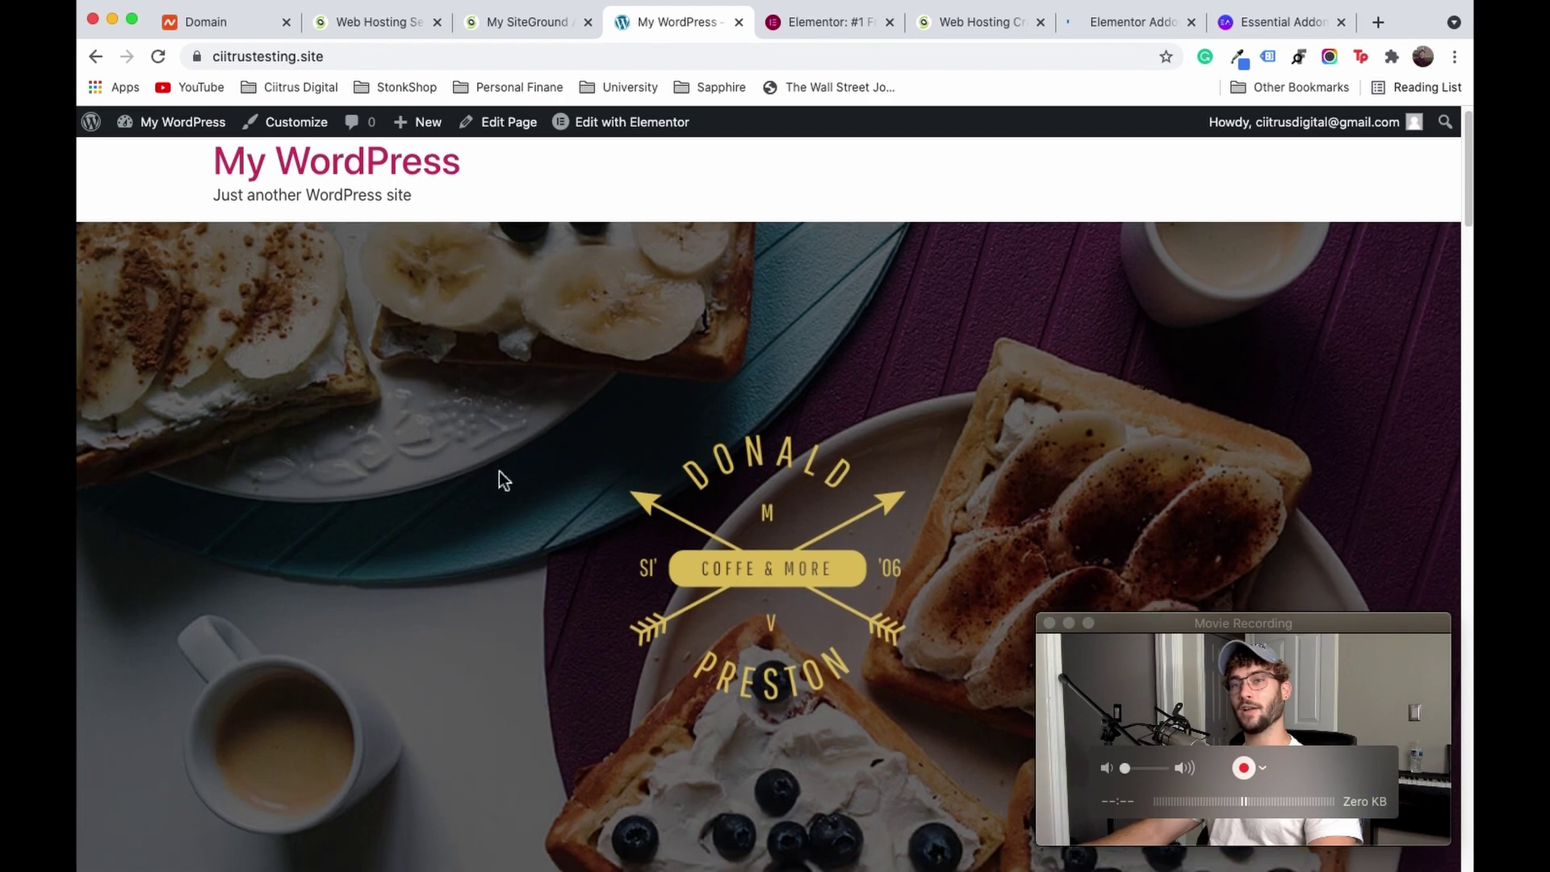
pyautogui.scroll(-20, 484, 444)
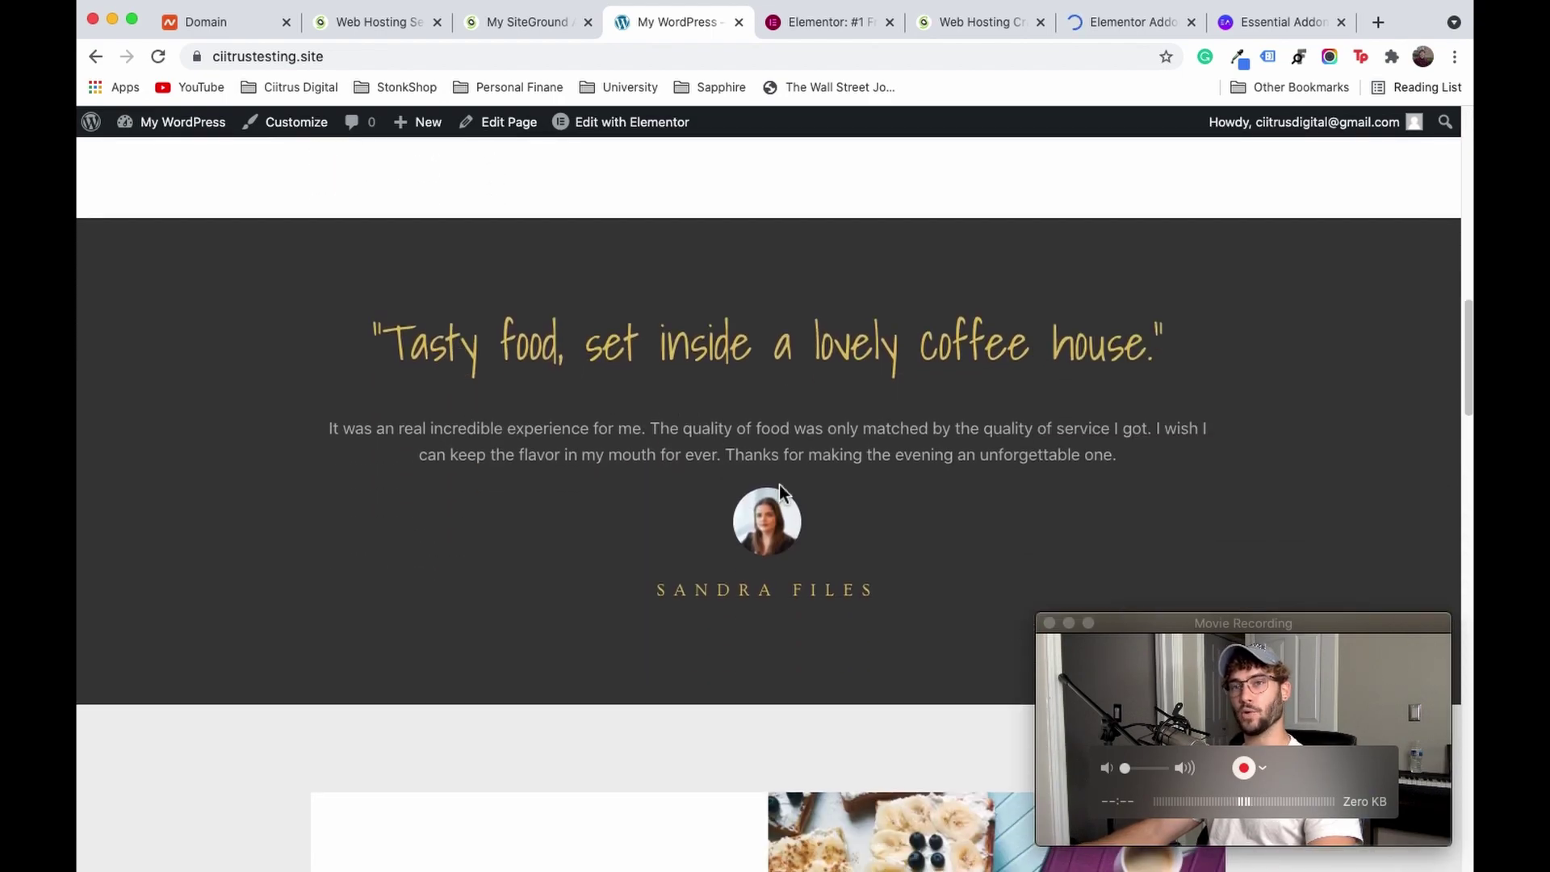
pyautogui.scroll(-12, 682, 507)
pyautogui.scroll(20, 619, 360)
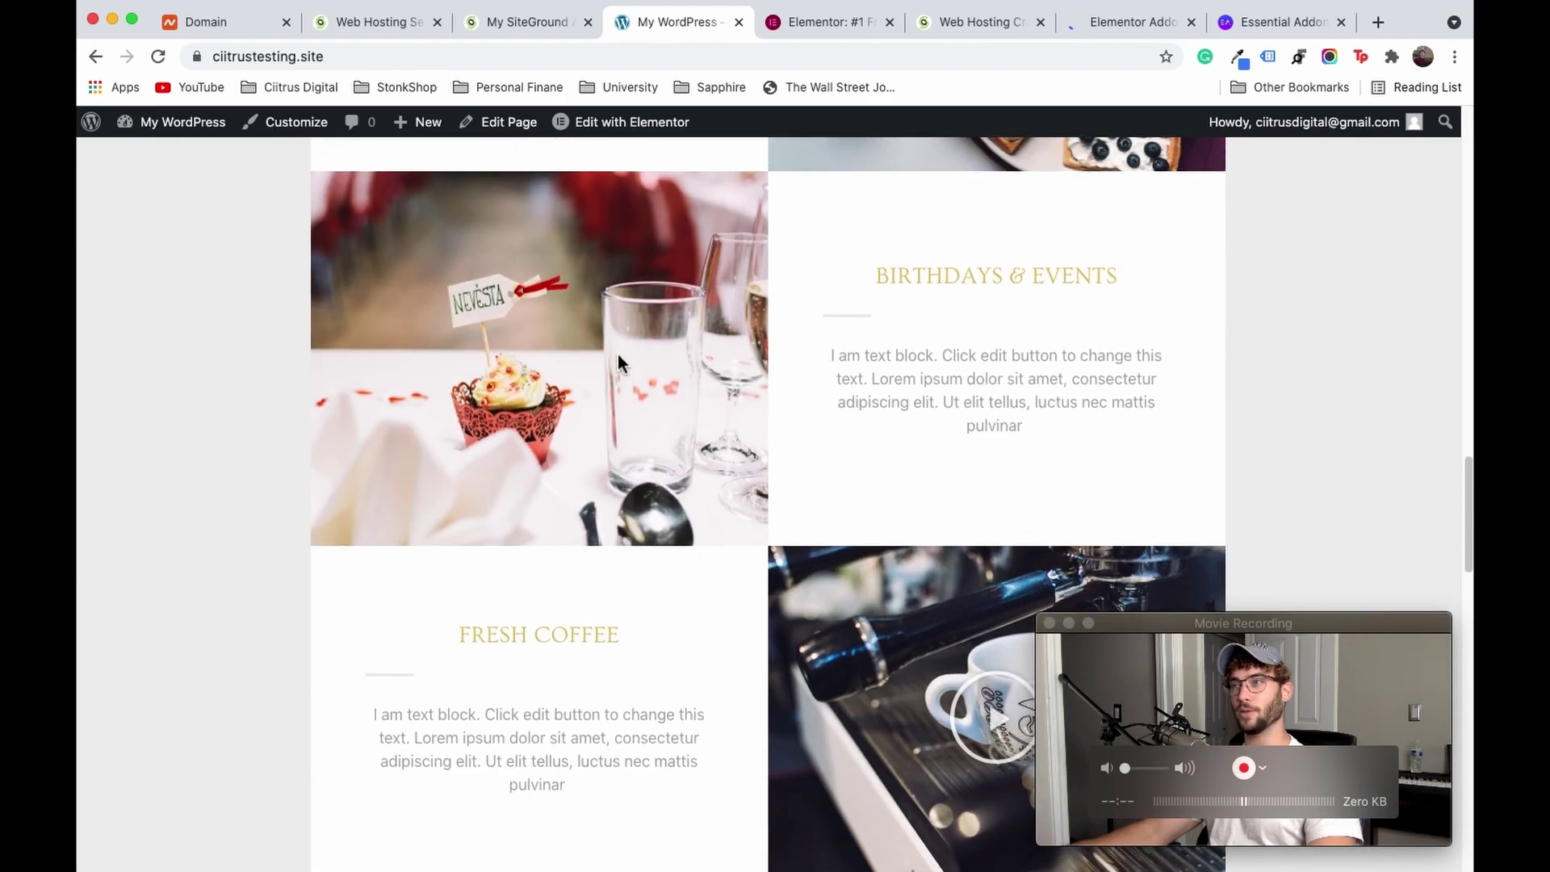